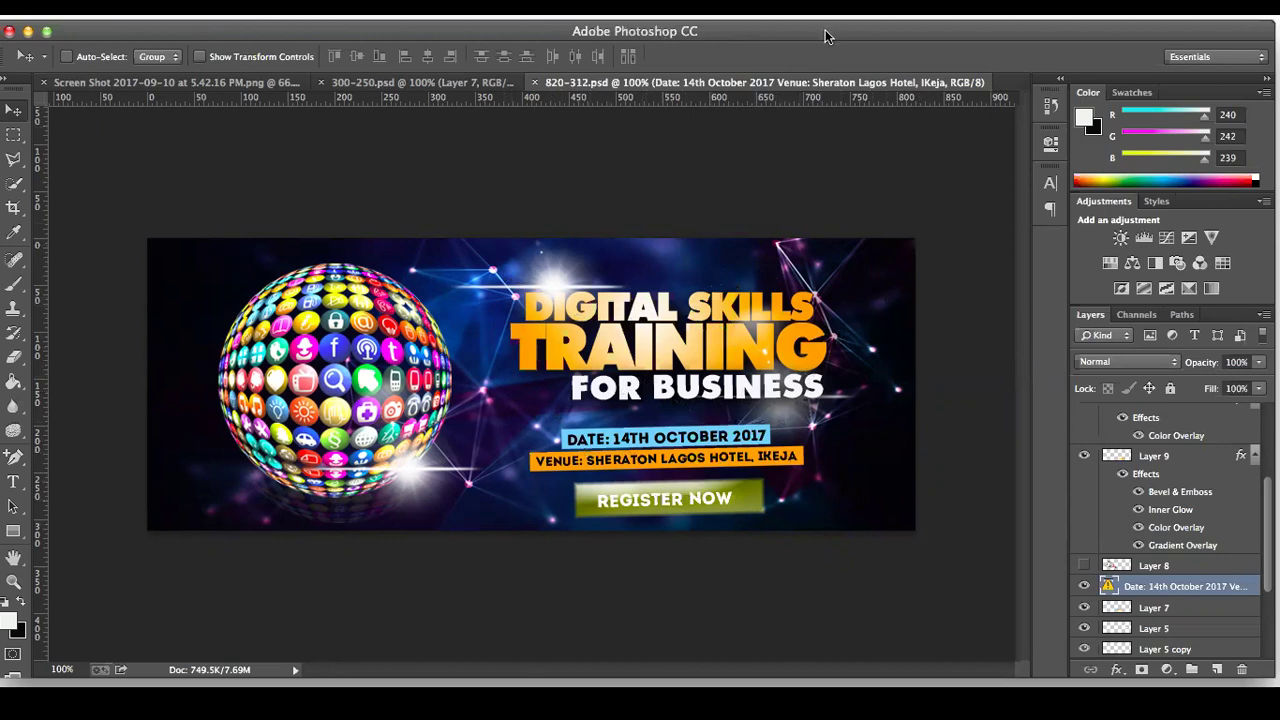
Step: Flip between the 300x250 square ad and the 820x312 wide banner designs
left_click(470, 84)
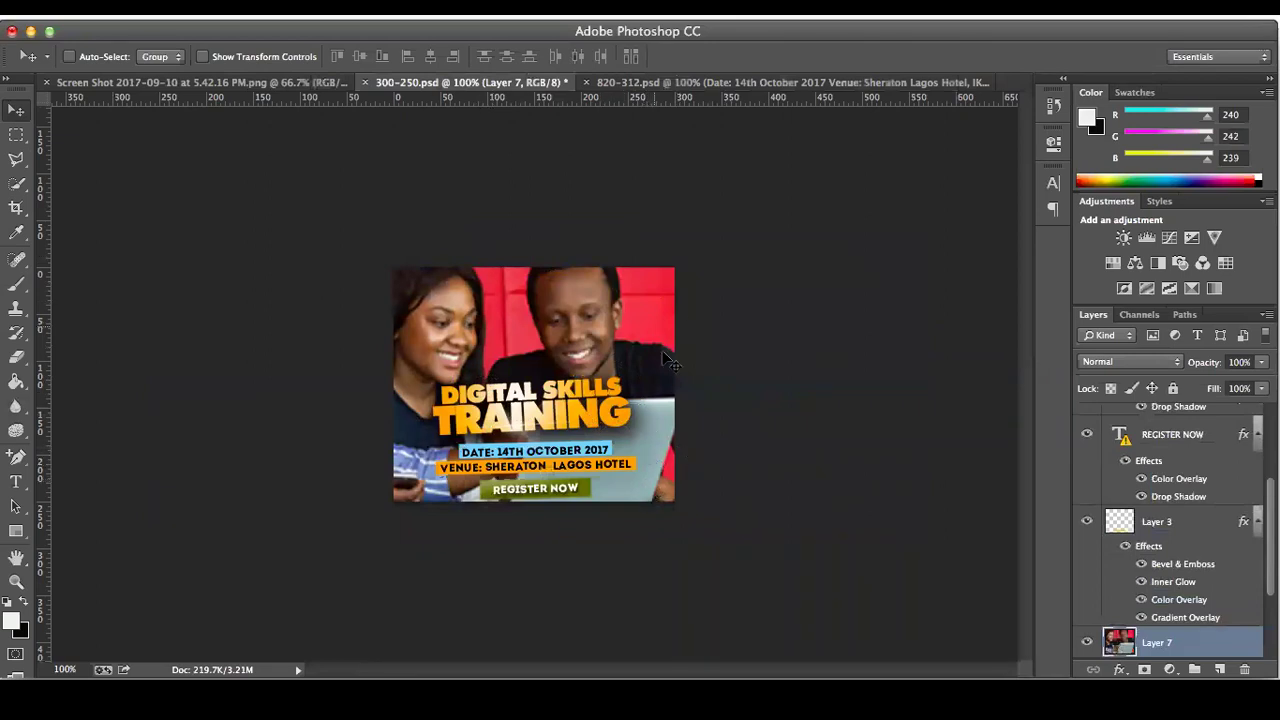
left_click(704, 84)
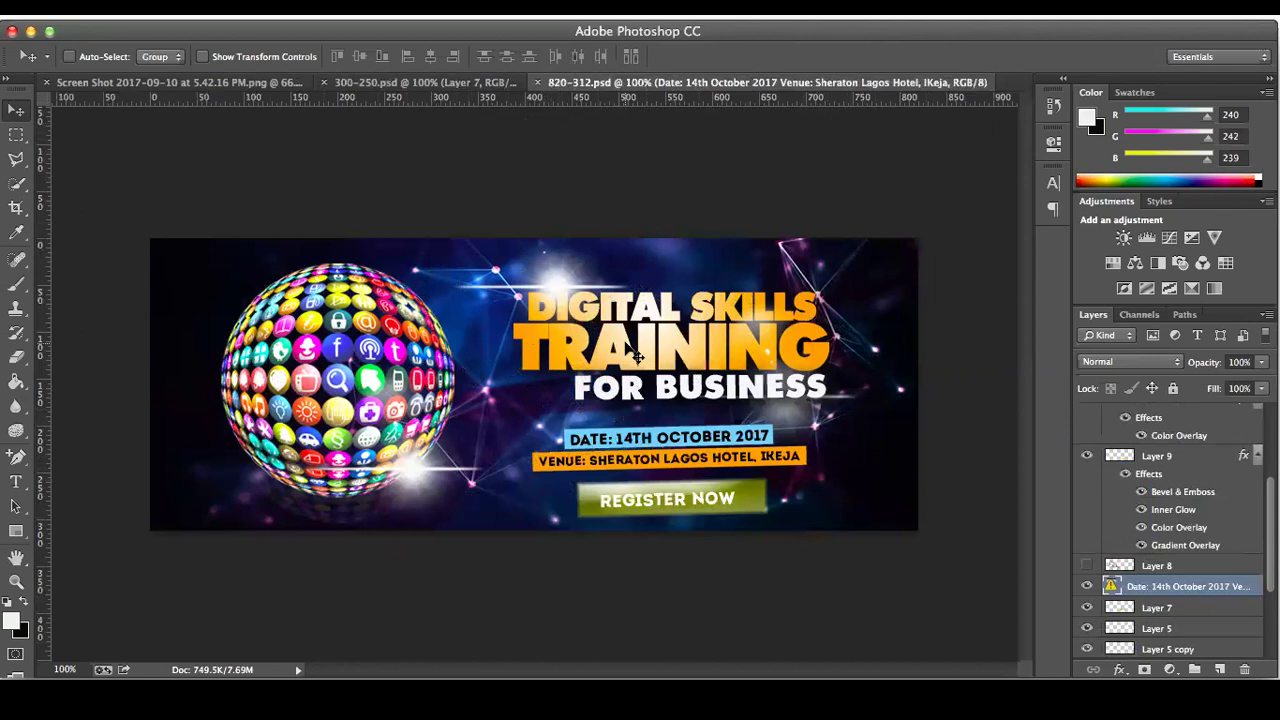
left_click(452, 84)
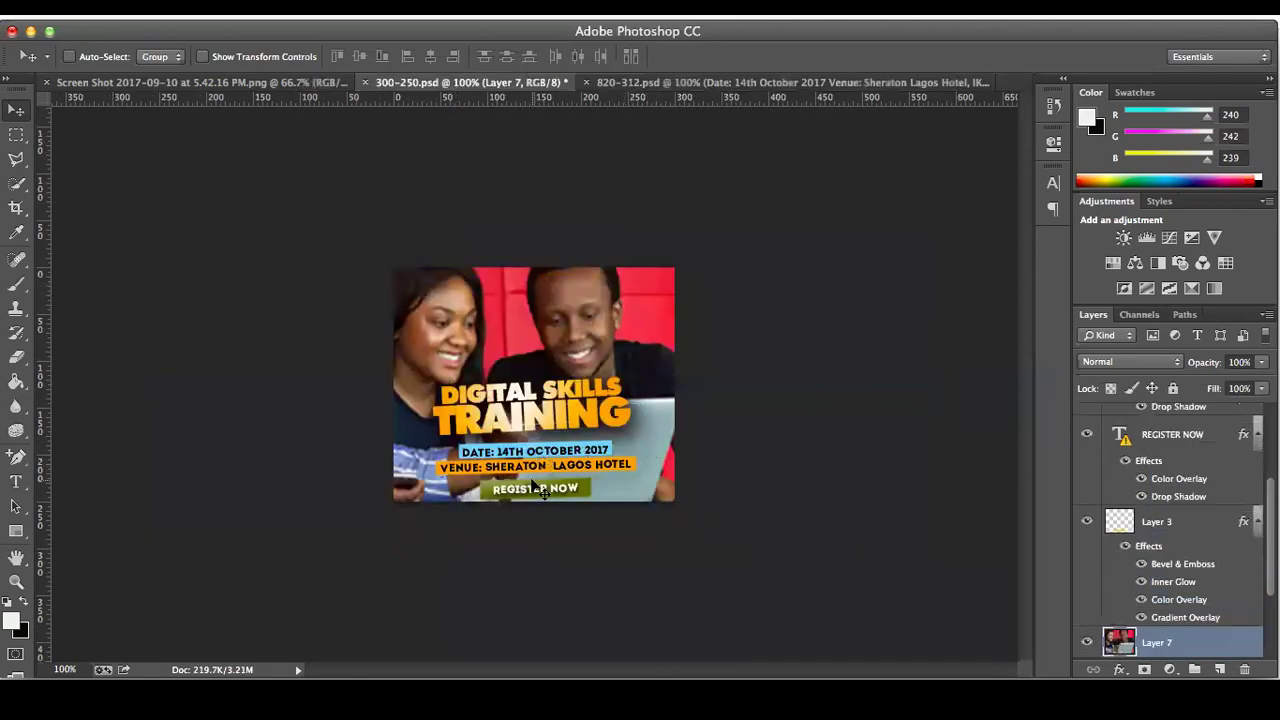
left_click(684, 84)
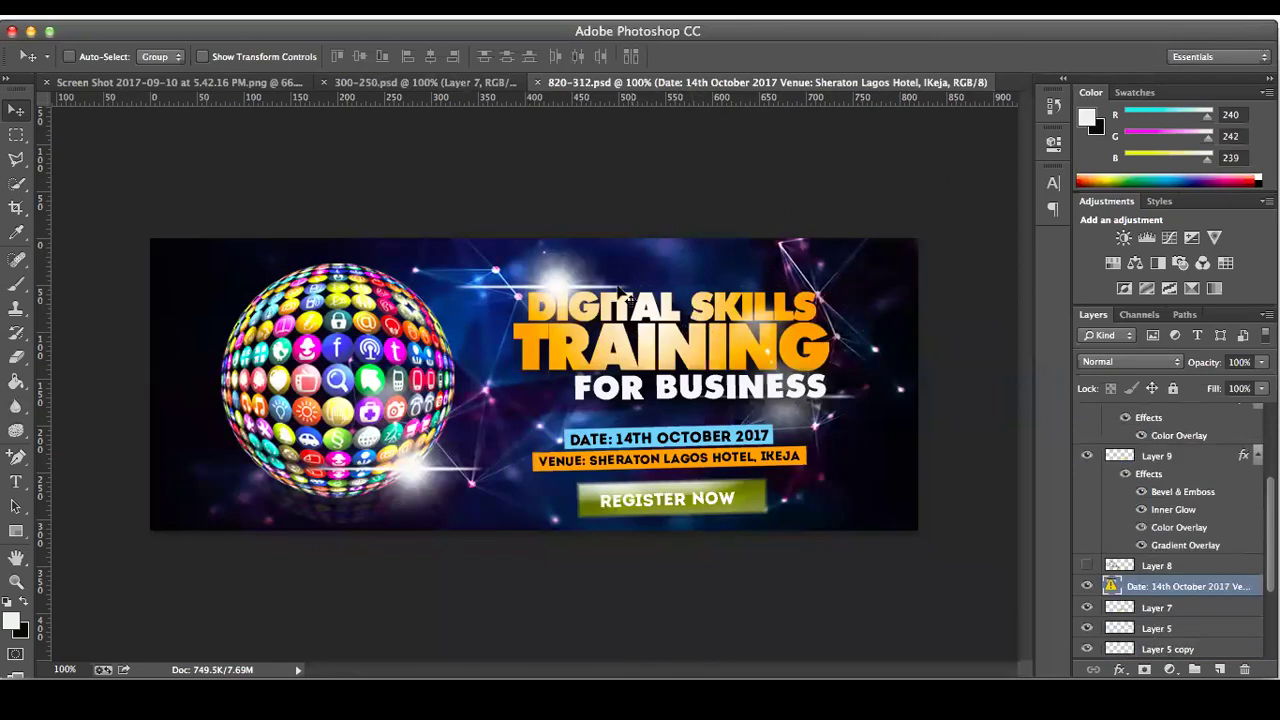
Step: Check the square ad against the red screenshot banner, then minimize Photoshop to reveal Facebook
left_click(394, 84)
left_click(257, 84)
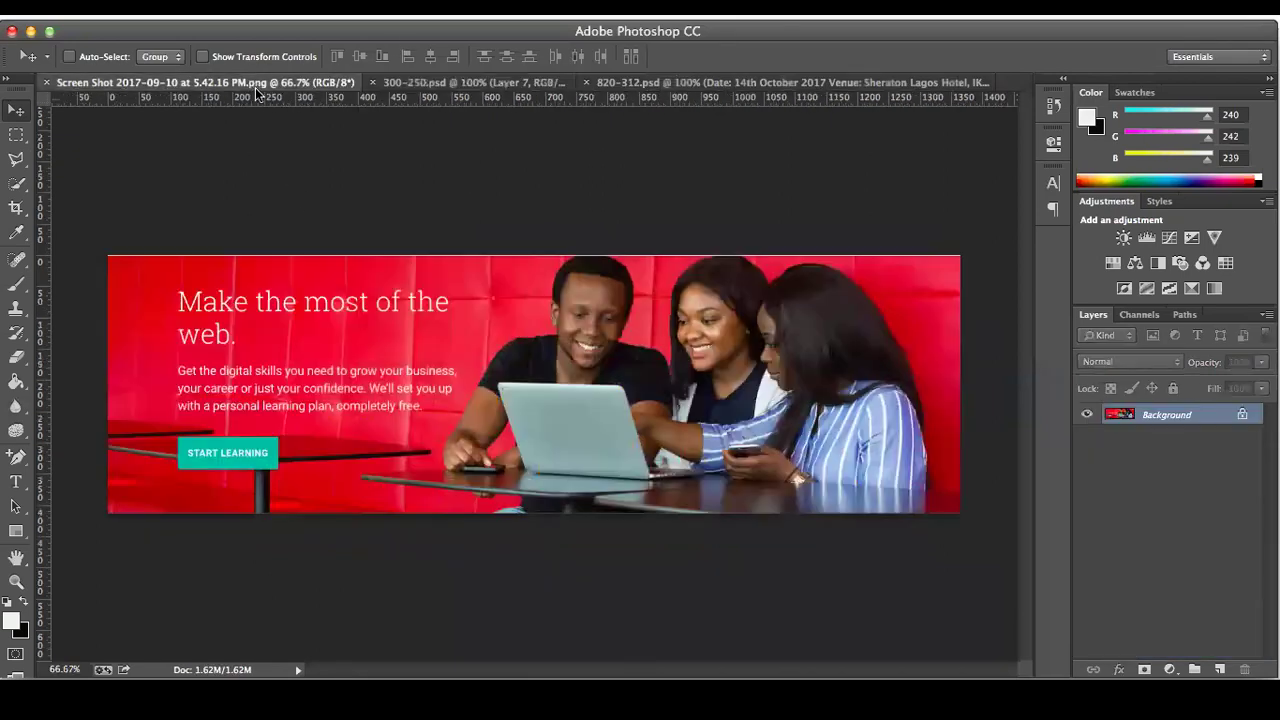
left_click(501, 84)
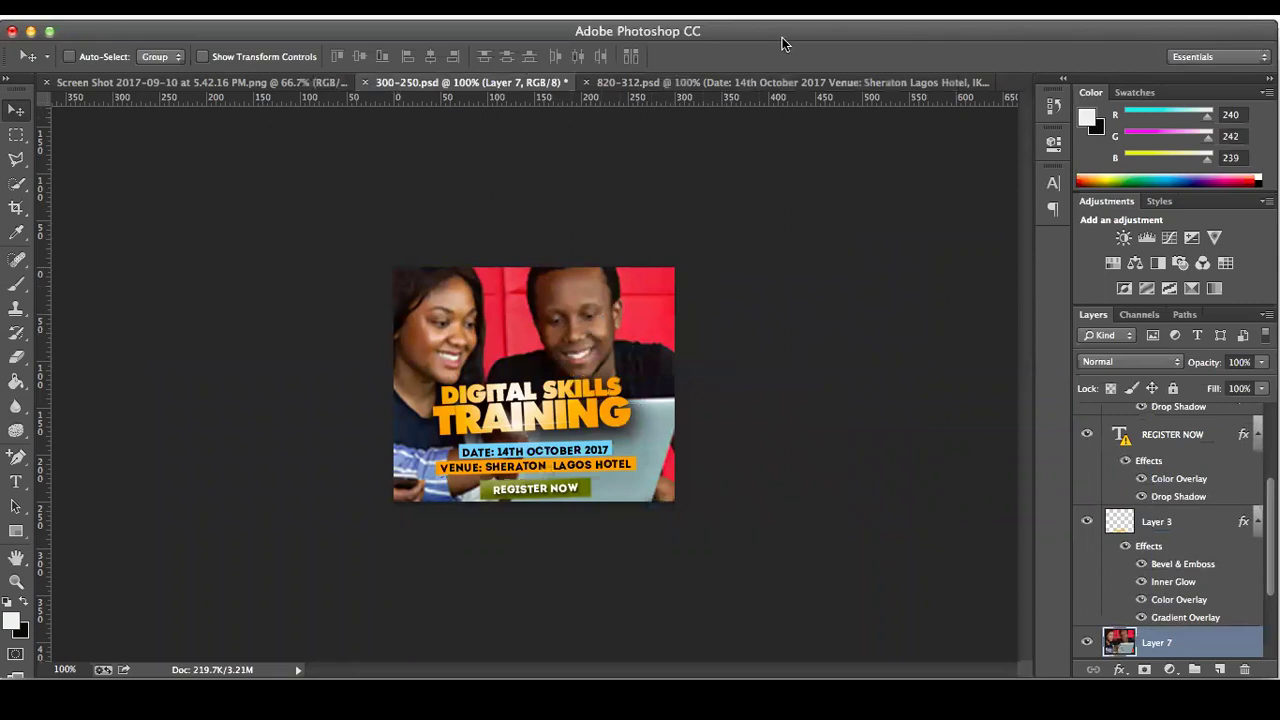
left_click_drag(778, 38, 789, 38)
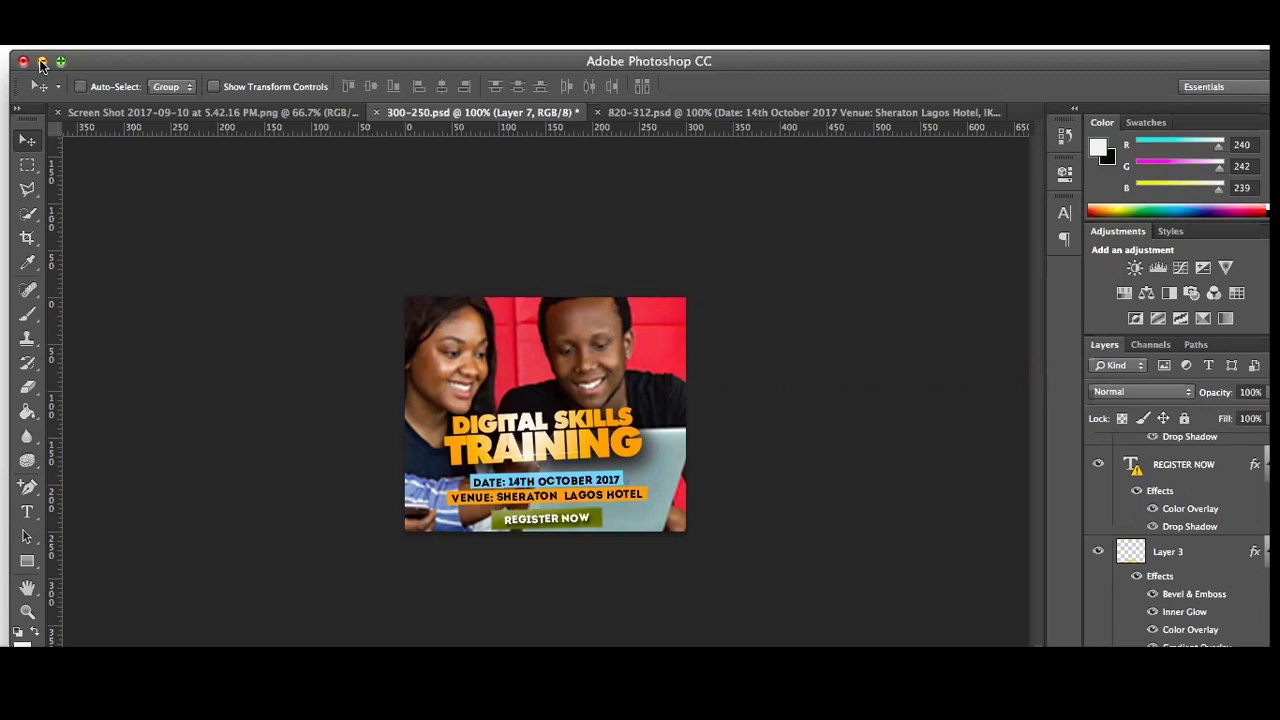
left_click(41, 62)
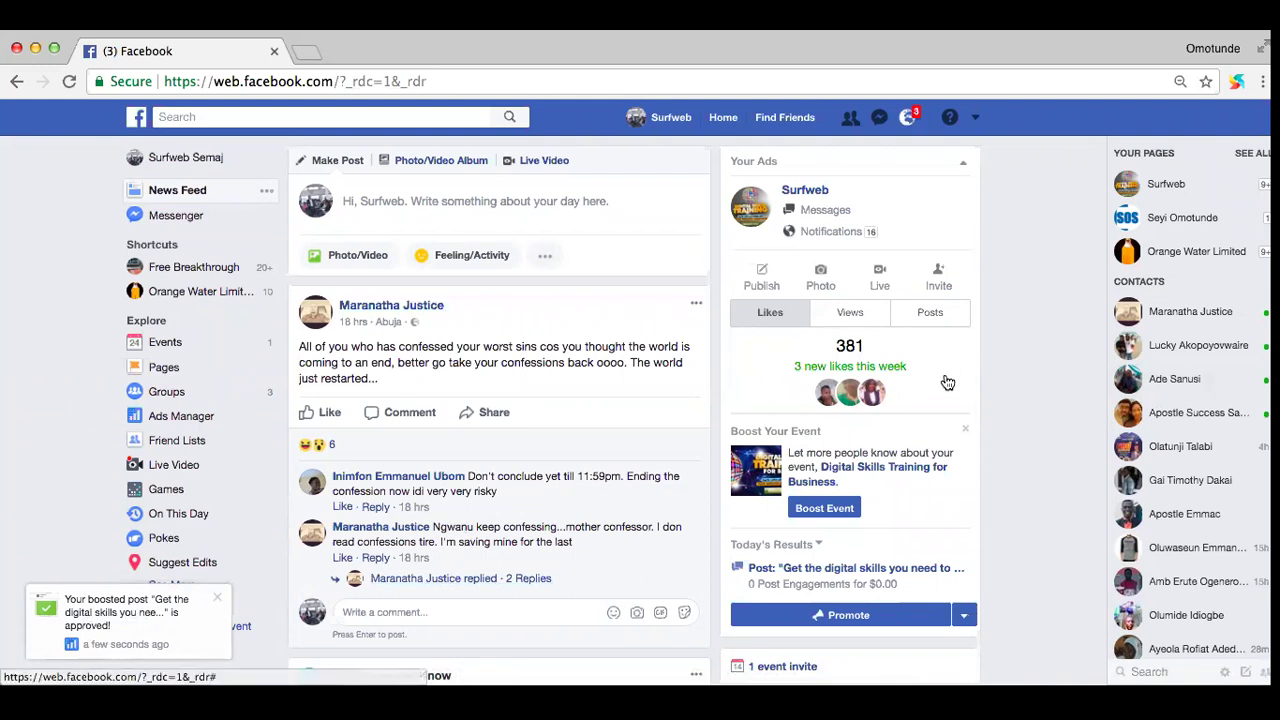
Step: Open the Surfweb business page from the Your Ads panel
left_click(803, 194)
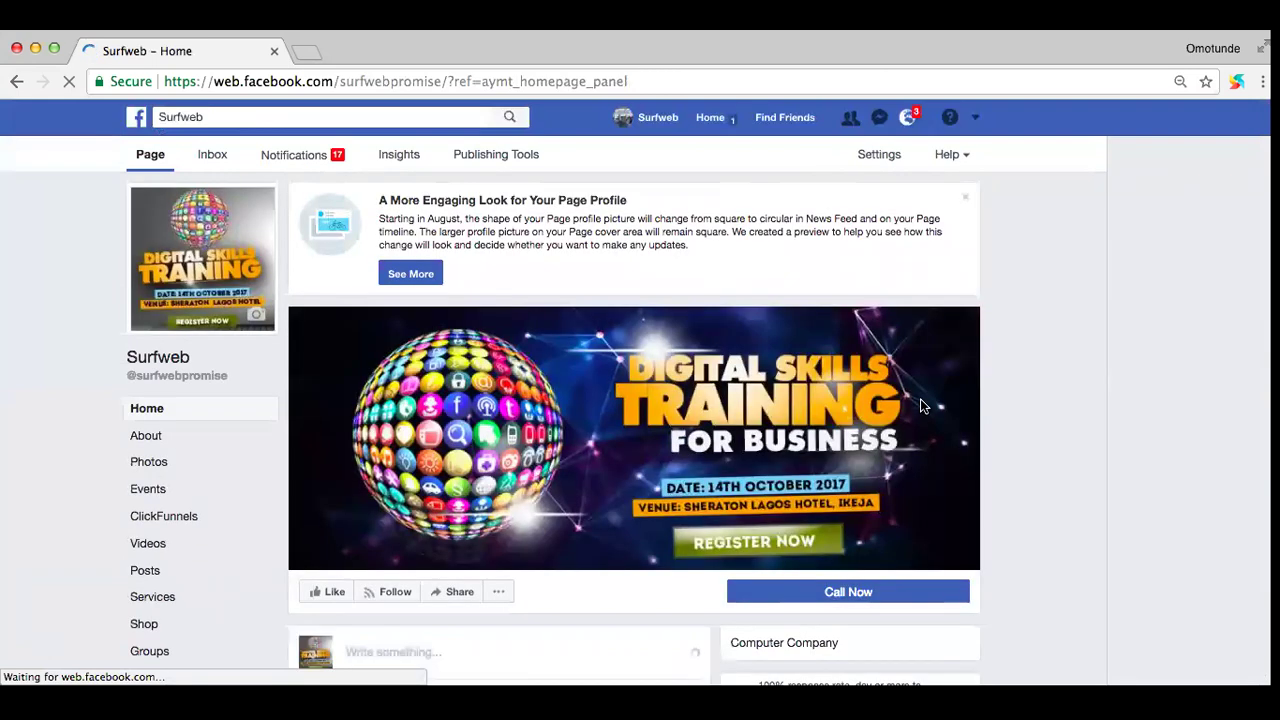
scroll(990, 380, "down", 5)
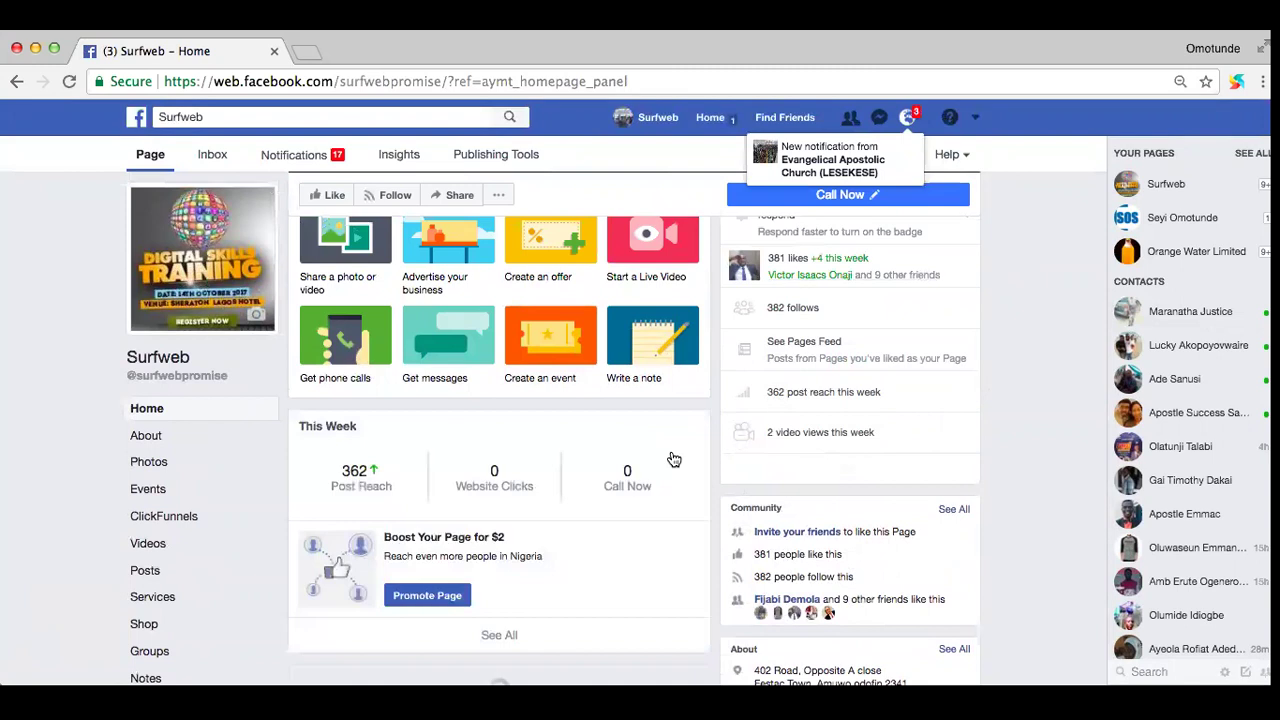
scroll(671, 455, "down", 5)
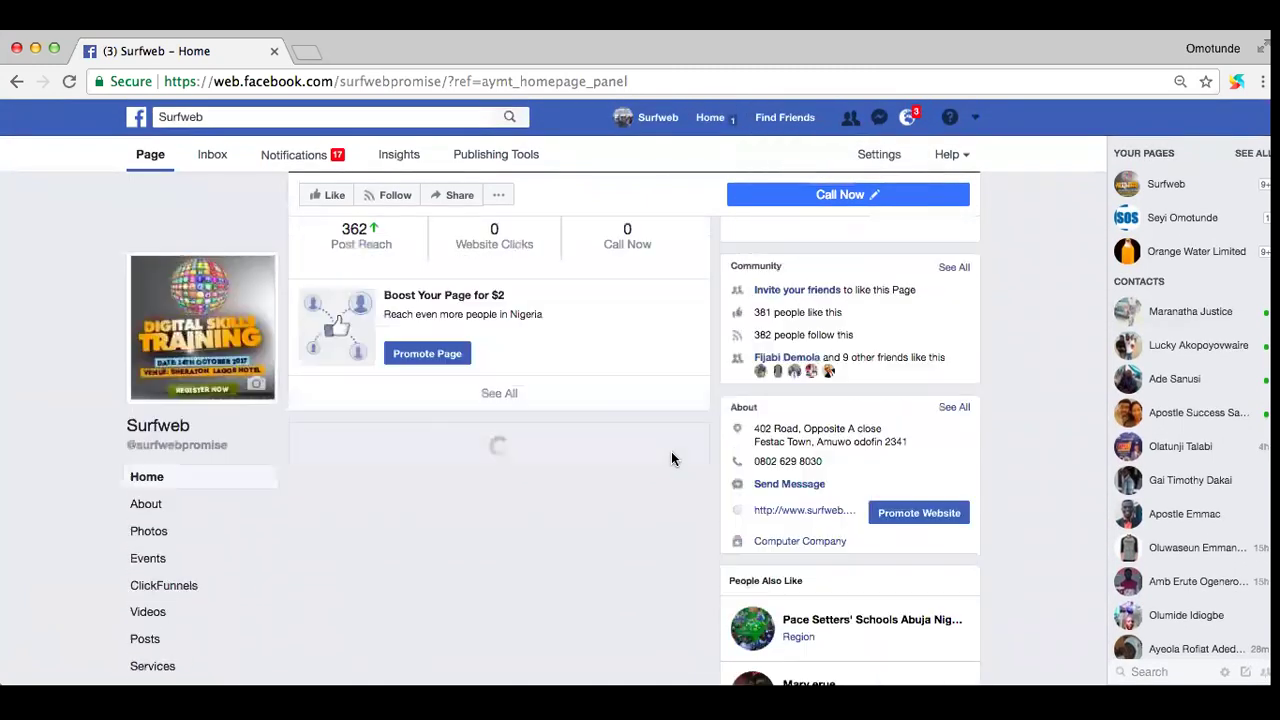
scroll(671, 458, "down", 2)
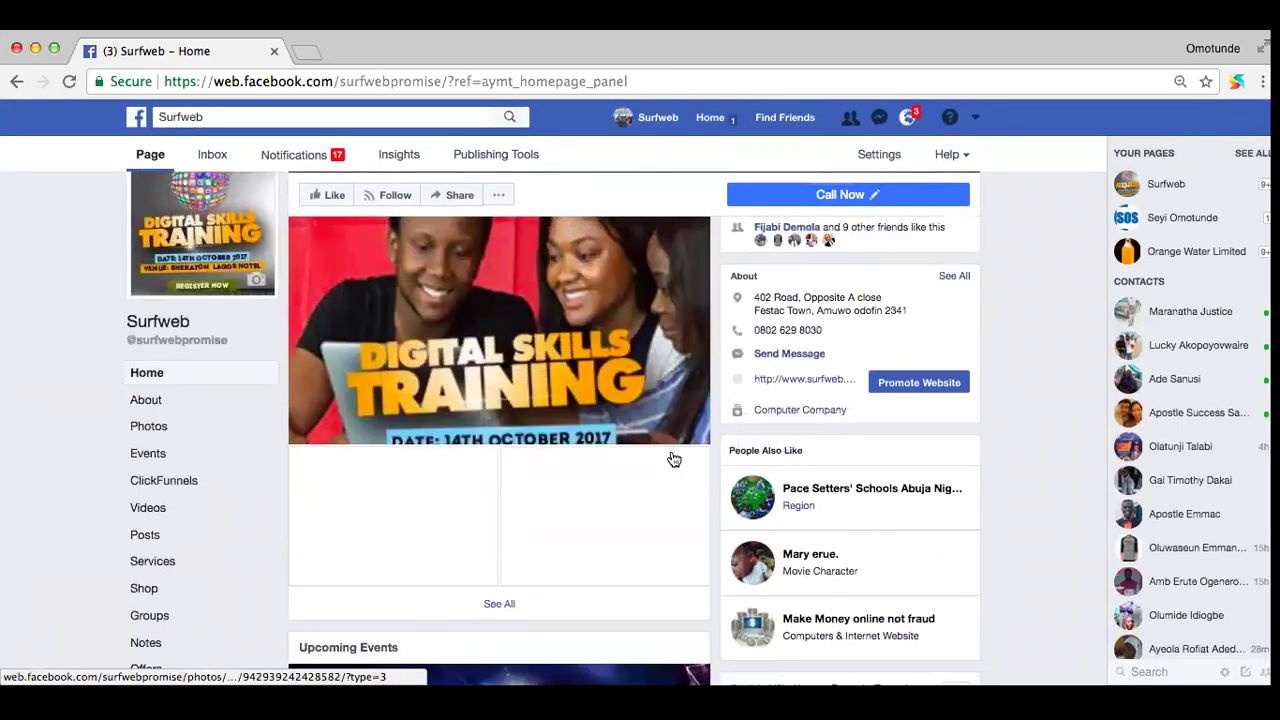
scroll(671, 457, "down", 3)
scroll(658, 371, "up", 3)
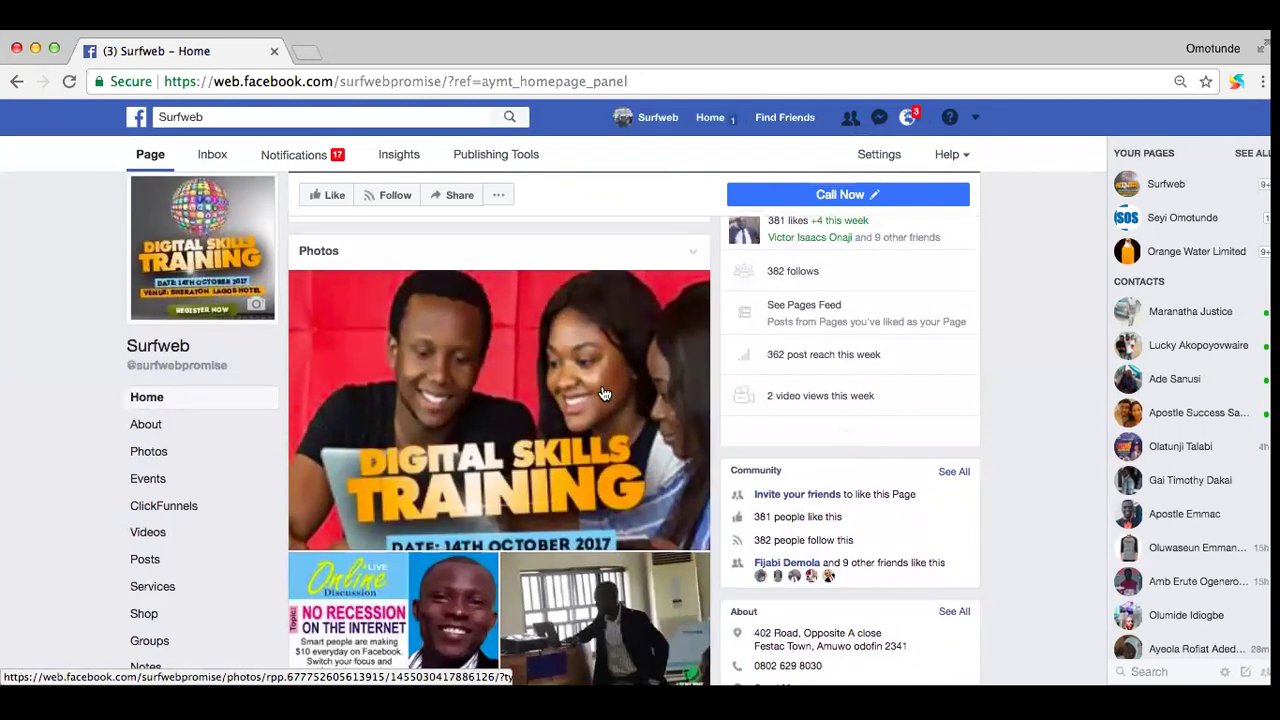
scroll(600, 392, "down", 5)
scroll(540, 387, "down", 15)
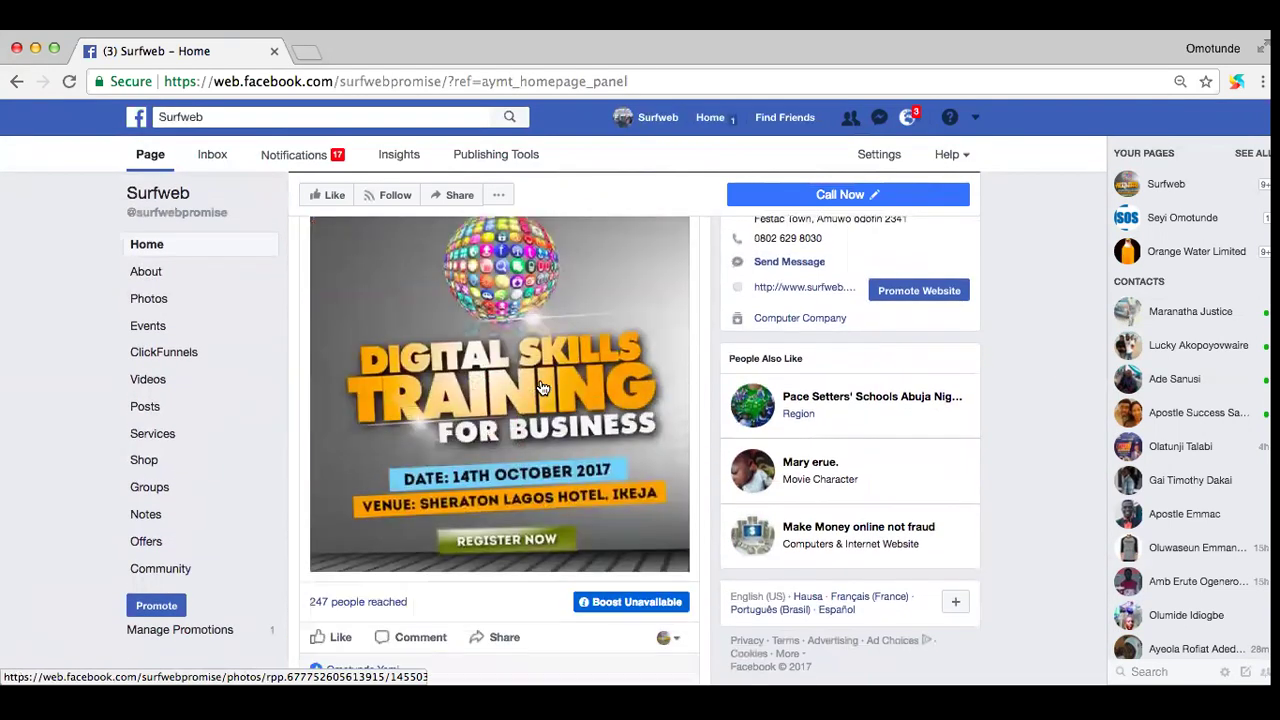
scroll(540, 387, "up", 1)
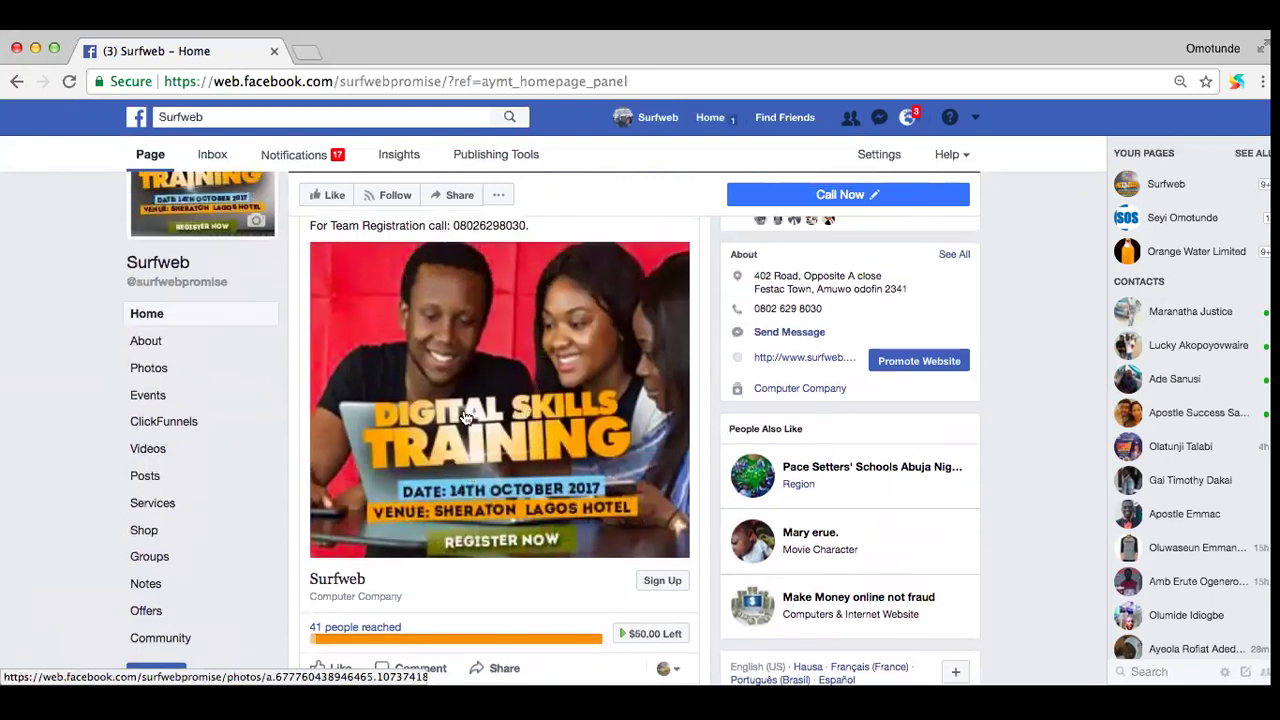
scroll(467, 419, "down", 2)
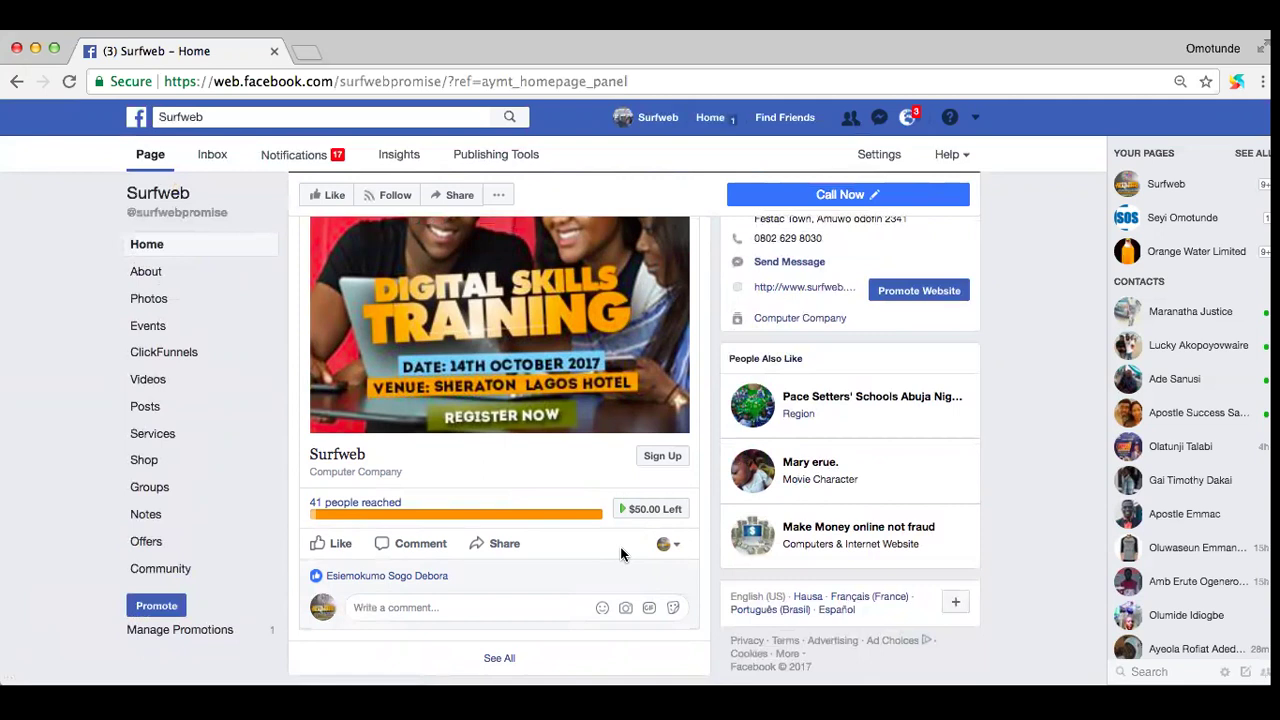
scroll(620, 553, "down", 1)
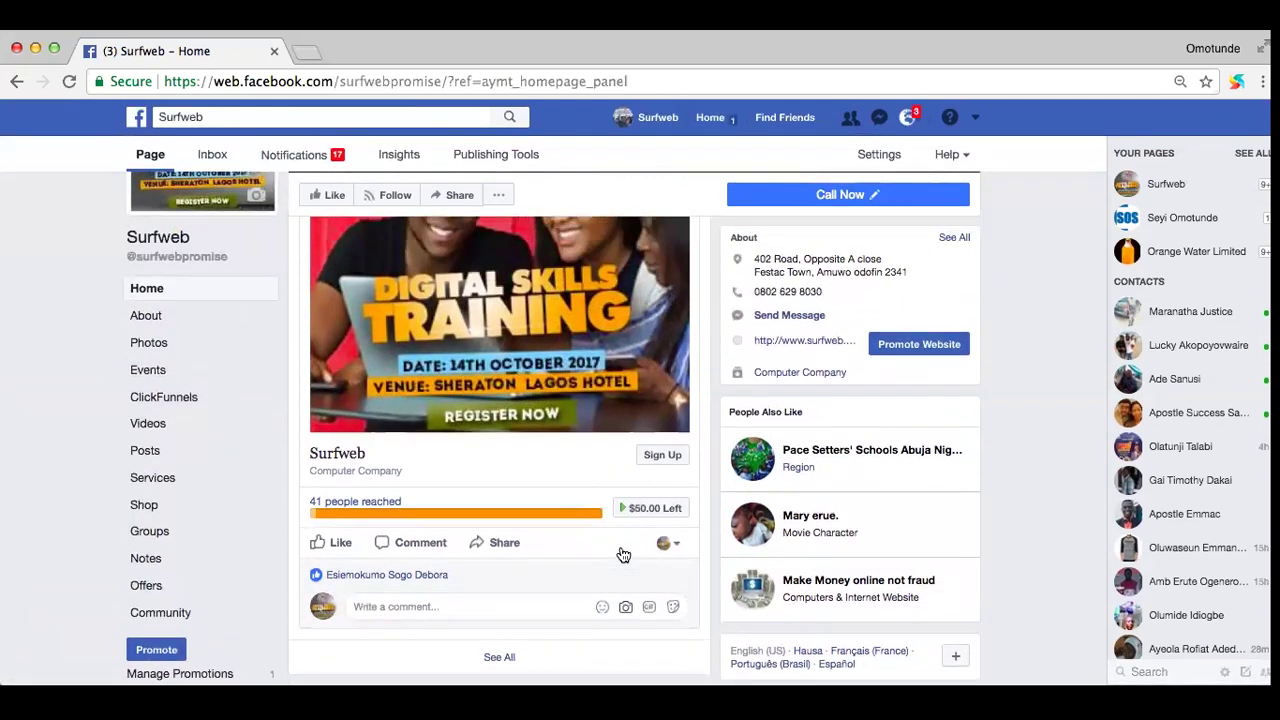
scroll(622, 553, "up", 1)
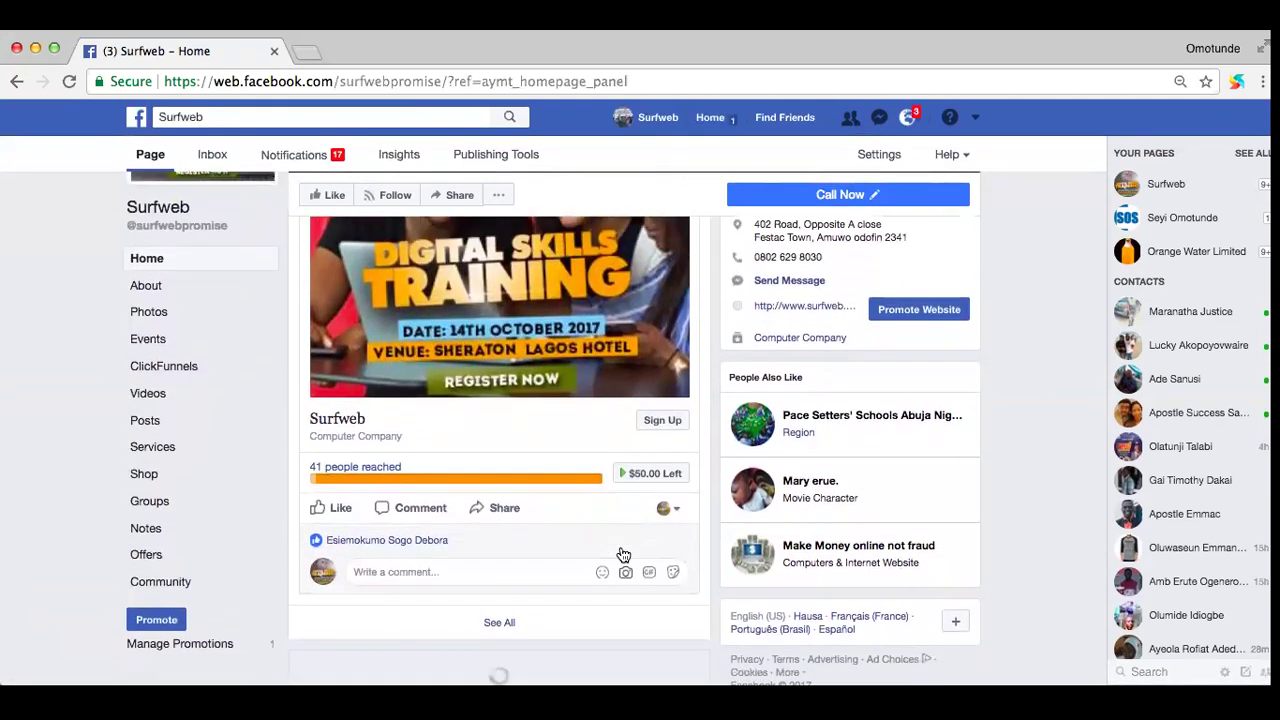
scroll(620, 553, "down", 1)
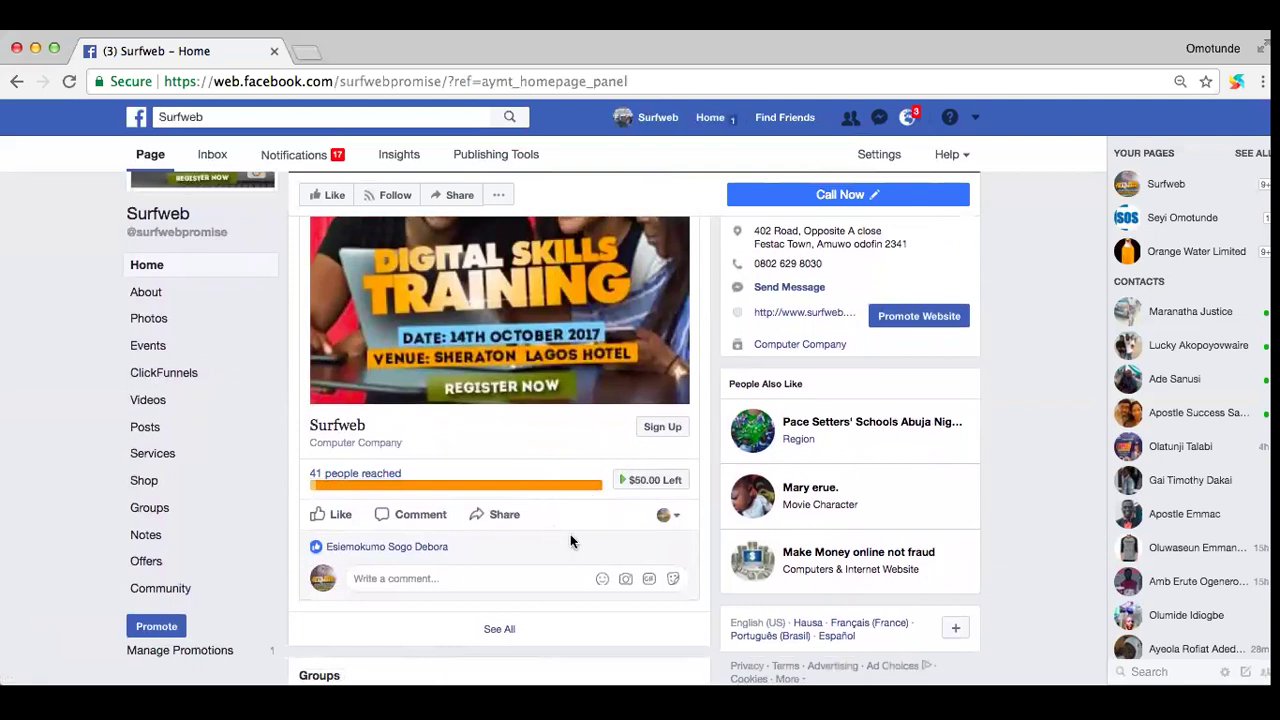
scroll(570, 541, "down", 1)
mouse_move(311, 479)
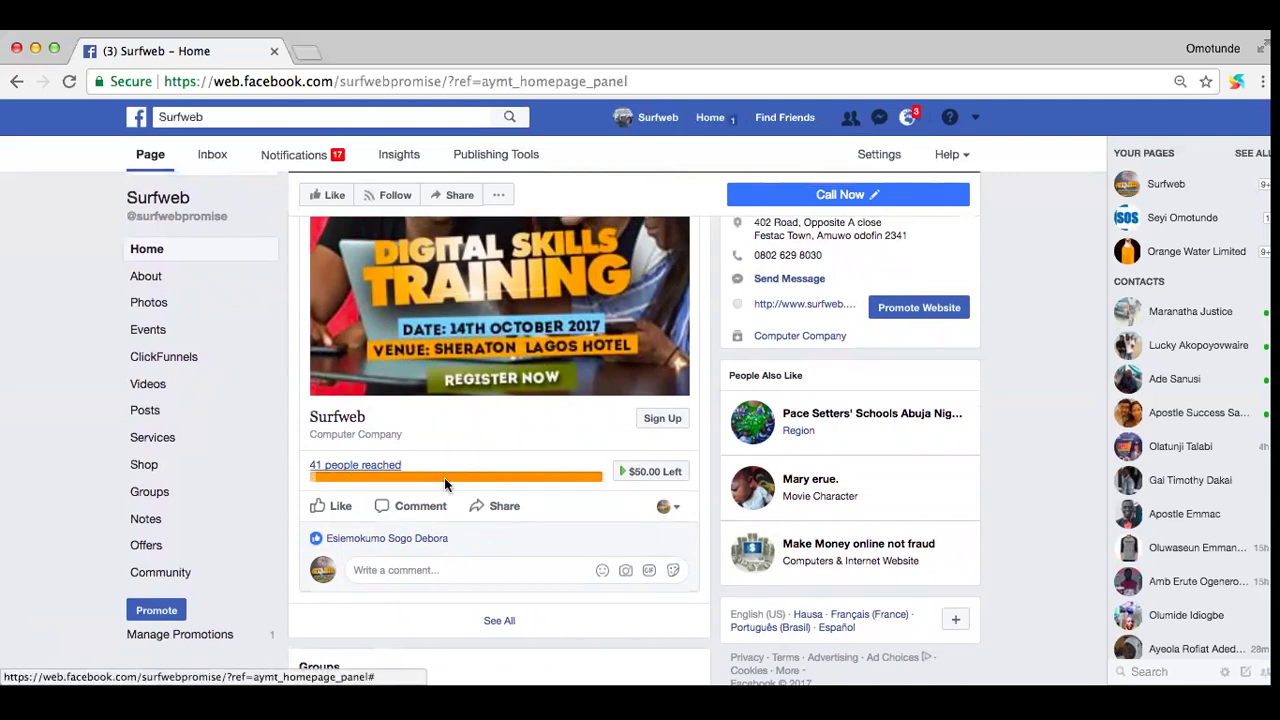
scroll(480, 440, "up", 8)
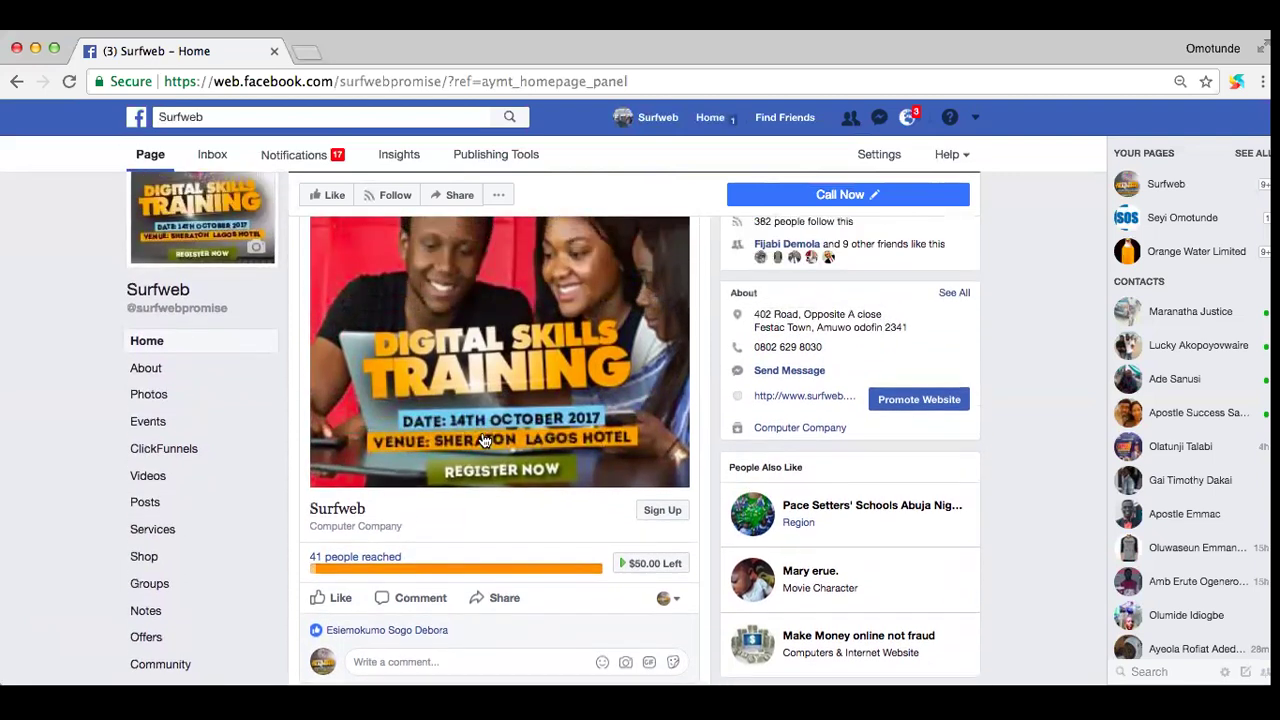
scroll(483, 440, "down", 5)
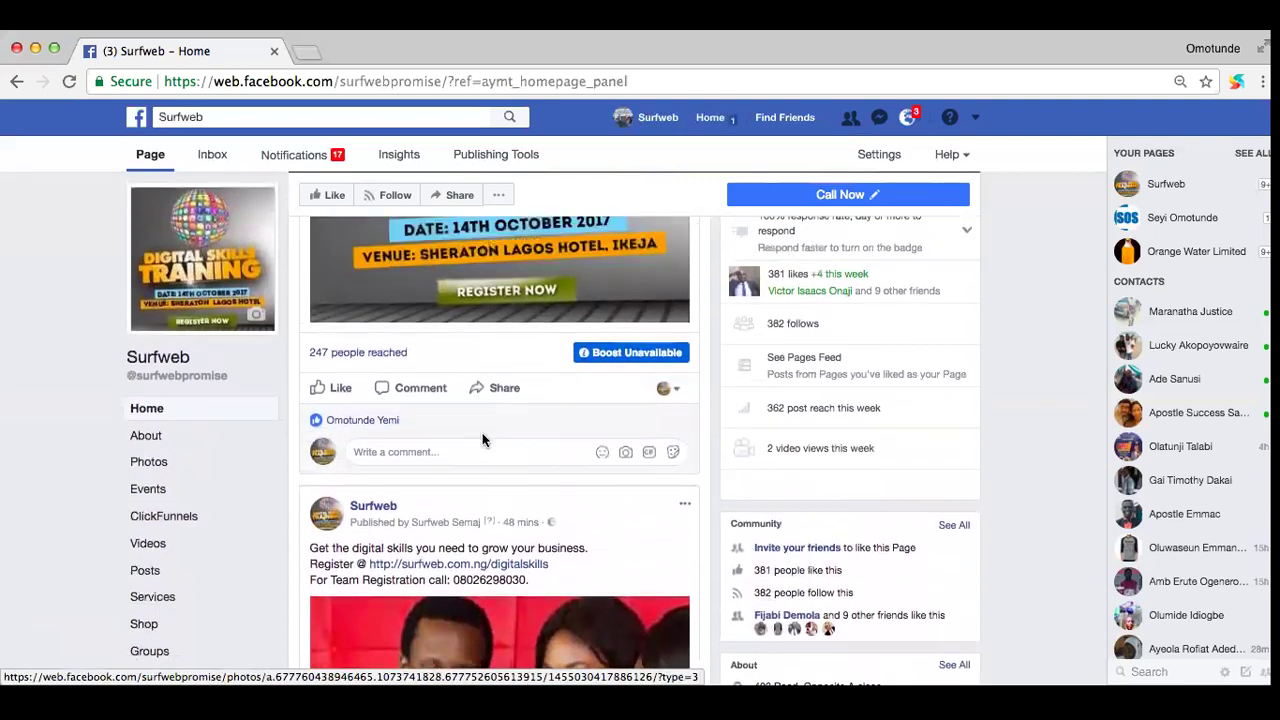
scroll(483, 440, "up", 10)
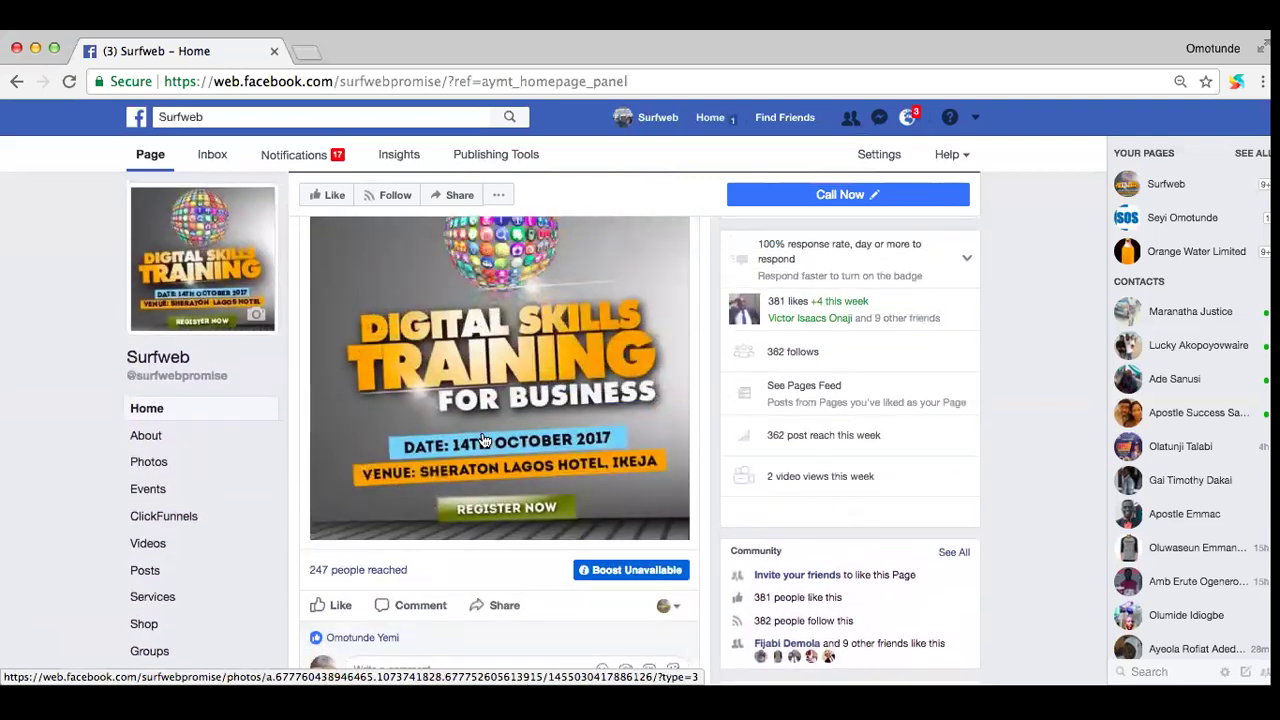
scroll(484, 440, "down", 10)
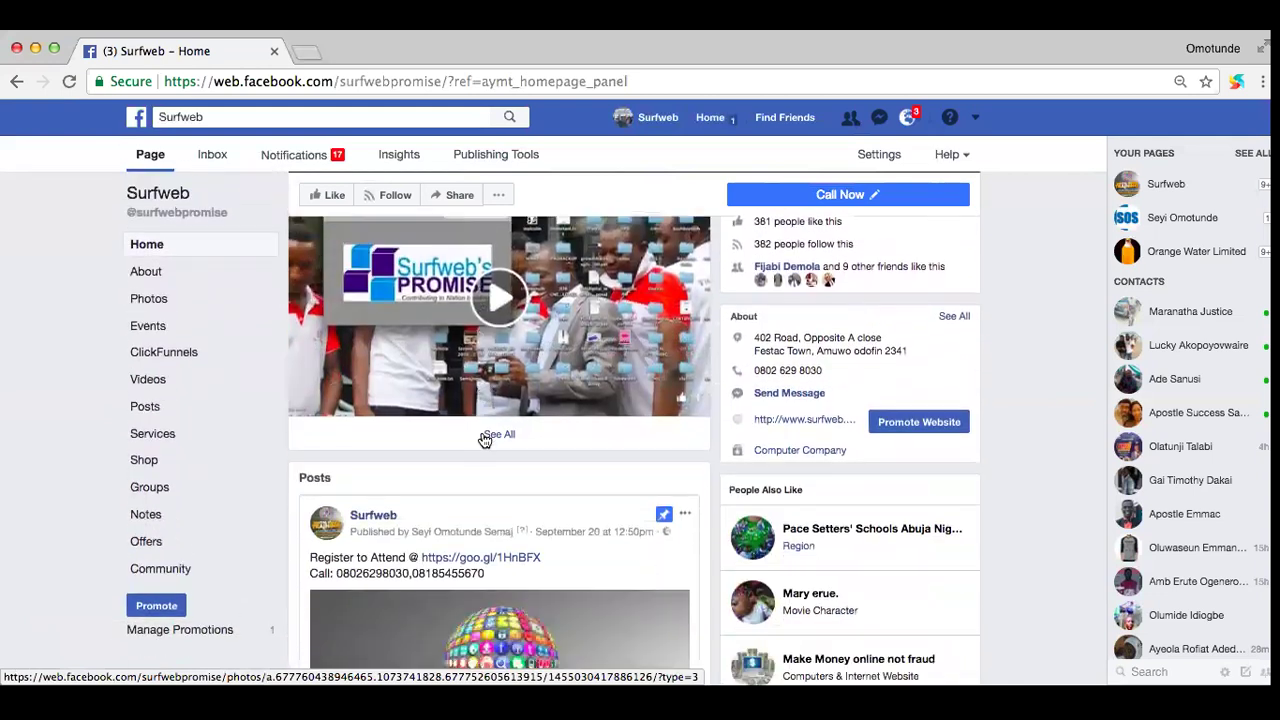
scroll(519, 490, "down", 6)
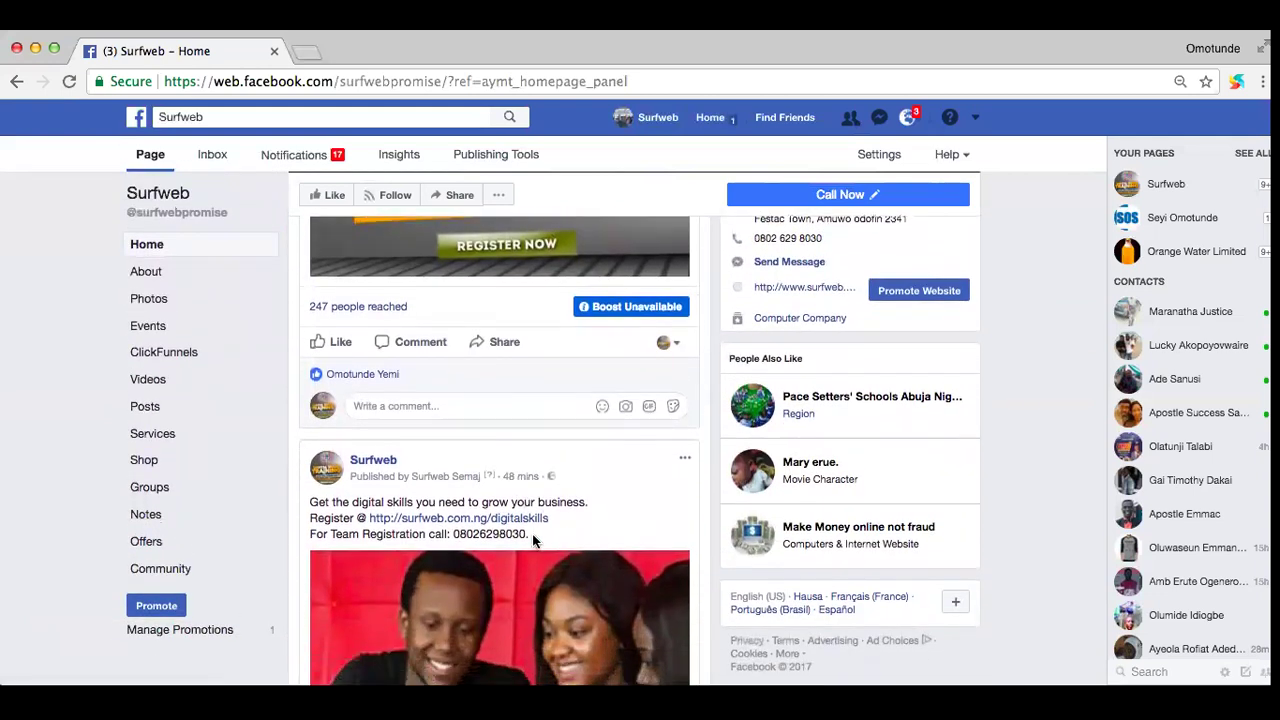
Step: Copy the three-line post text to the clipboard
left_click_drag(534, 530, 307, 500)
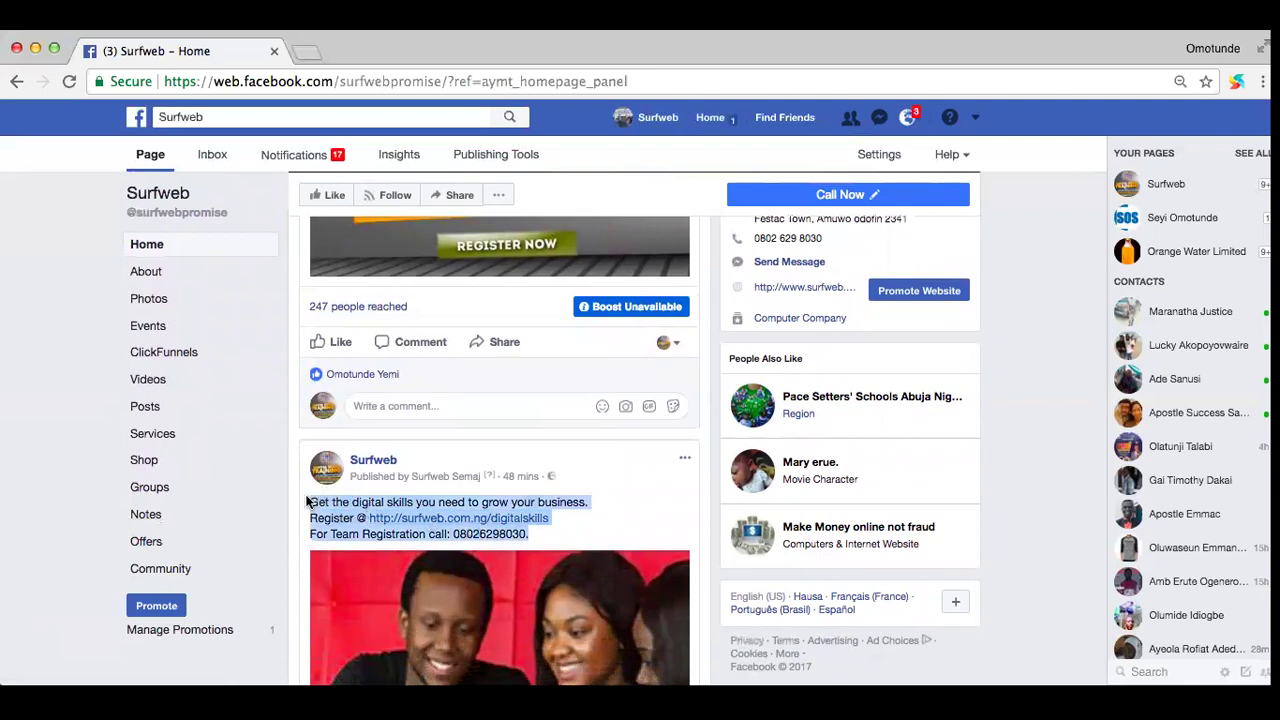
right_click(357, 507)
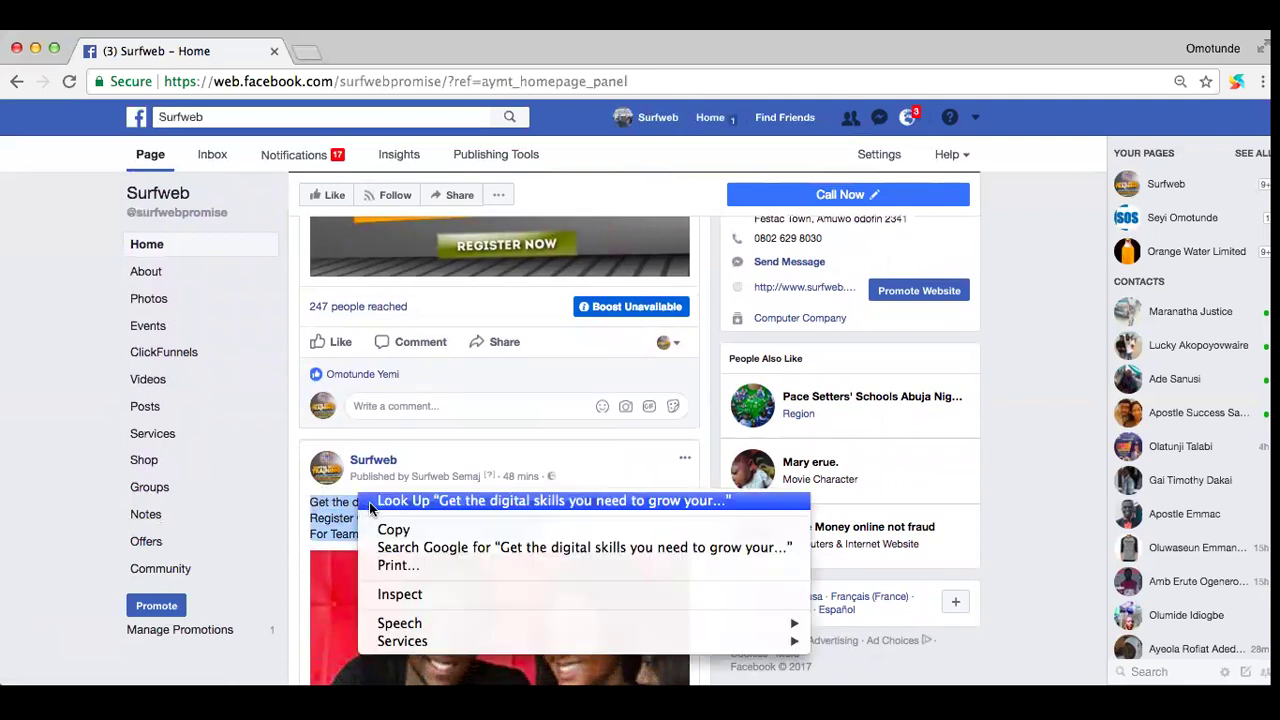
left_click(392, 530)
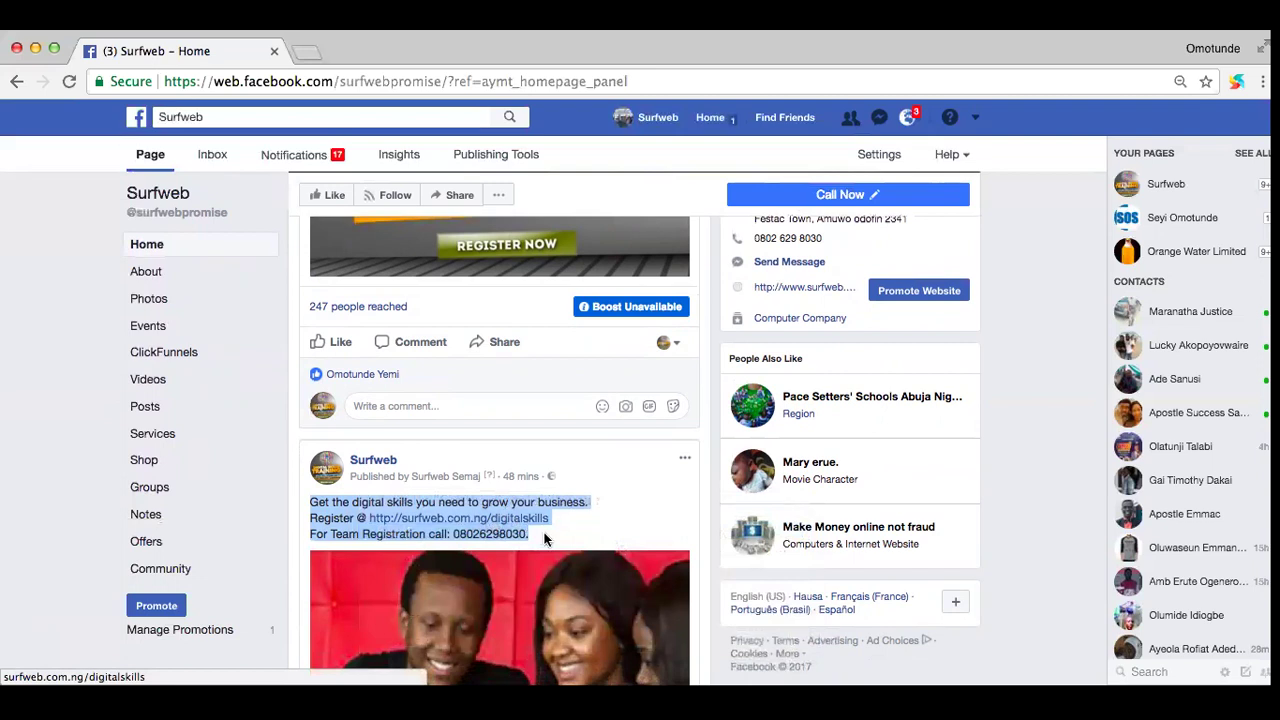
left_click(371, 545)
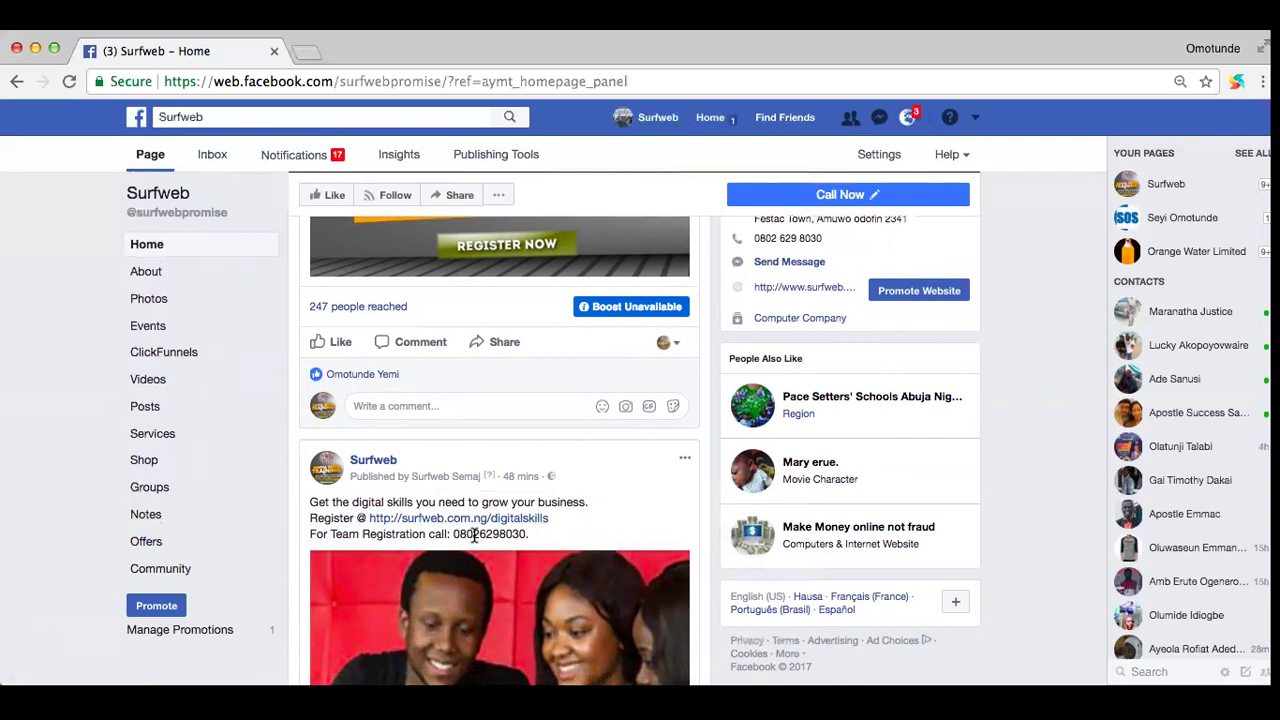
Step: Scroll the Surfweb page back up to the cover photo and 'Write something...' composer
scroll(474, 536, "down", 2)
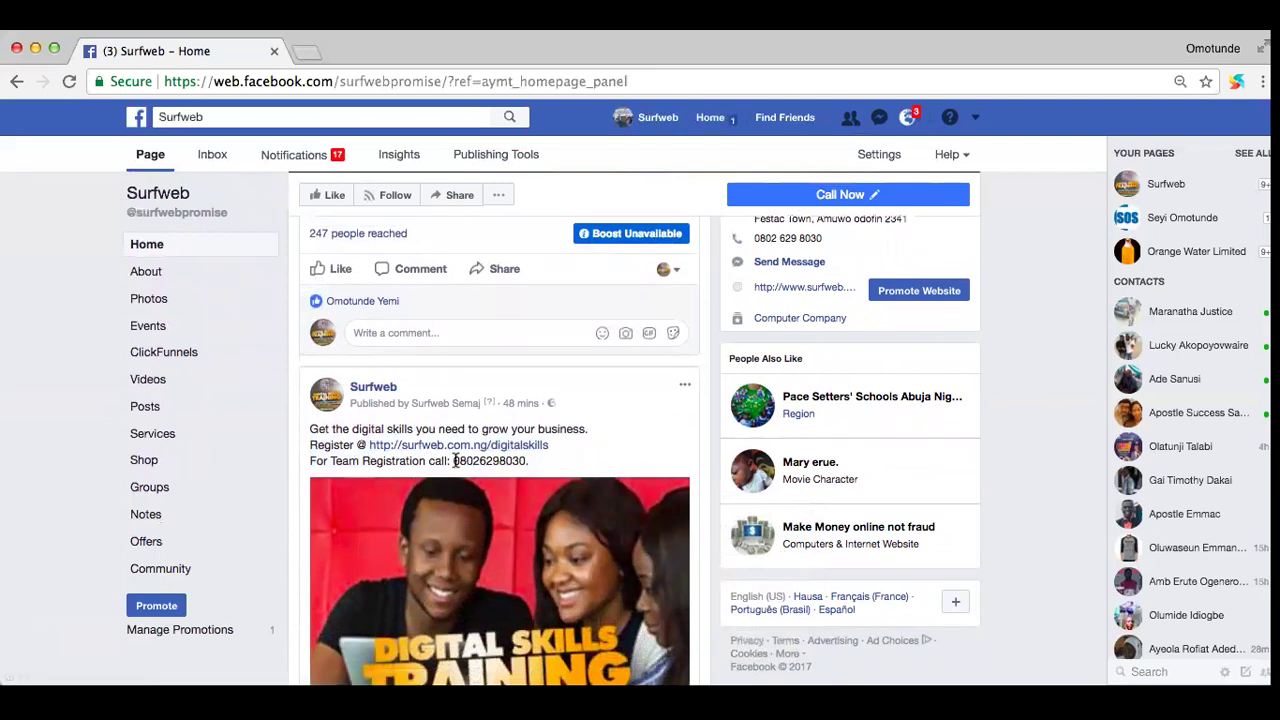
scroll(503, 450, "down", 1)
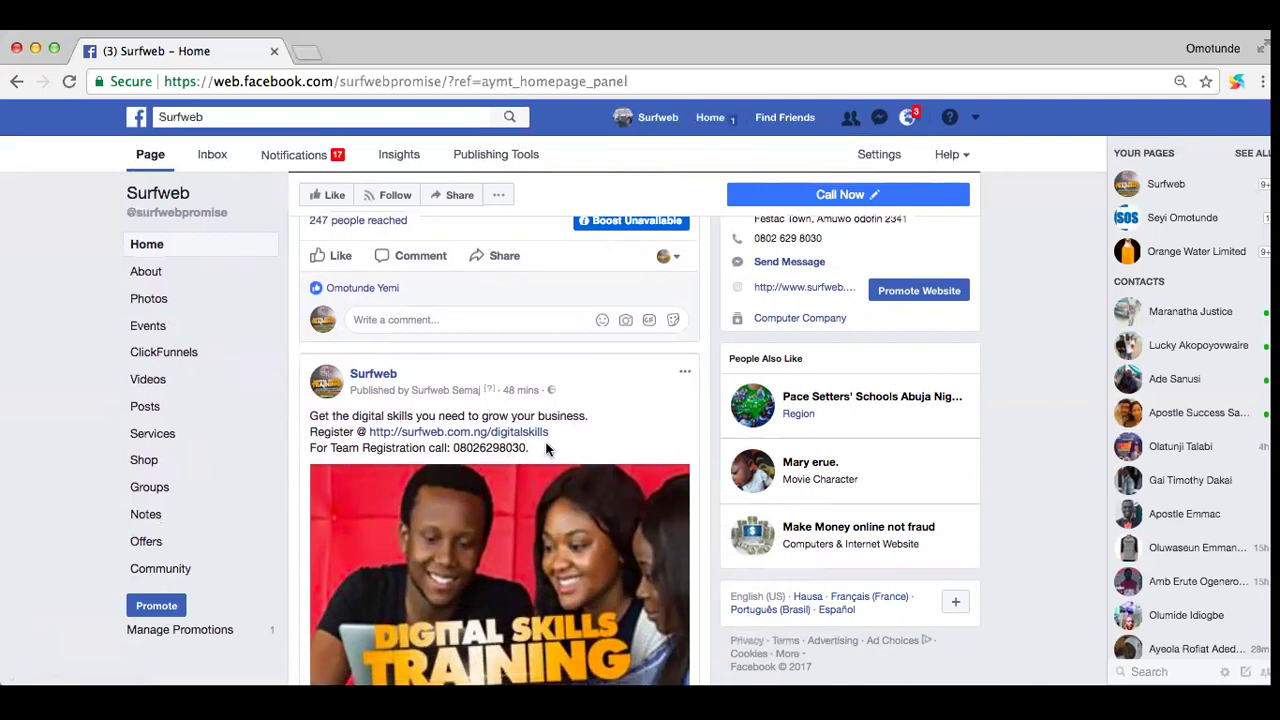
scroll(546, 450, "down", 3)
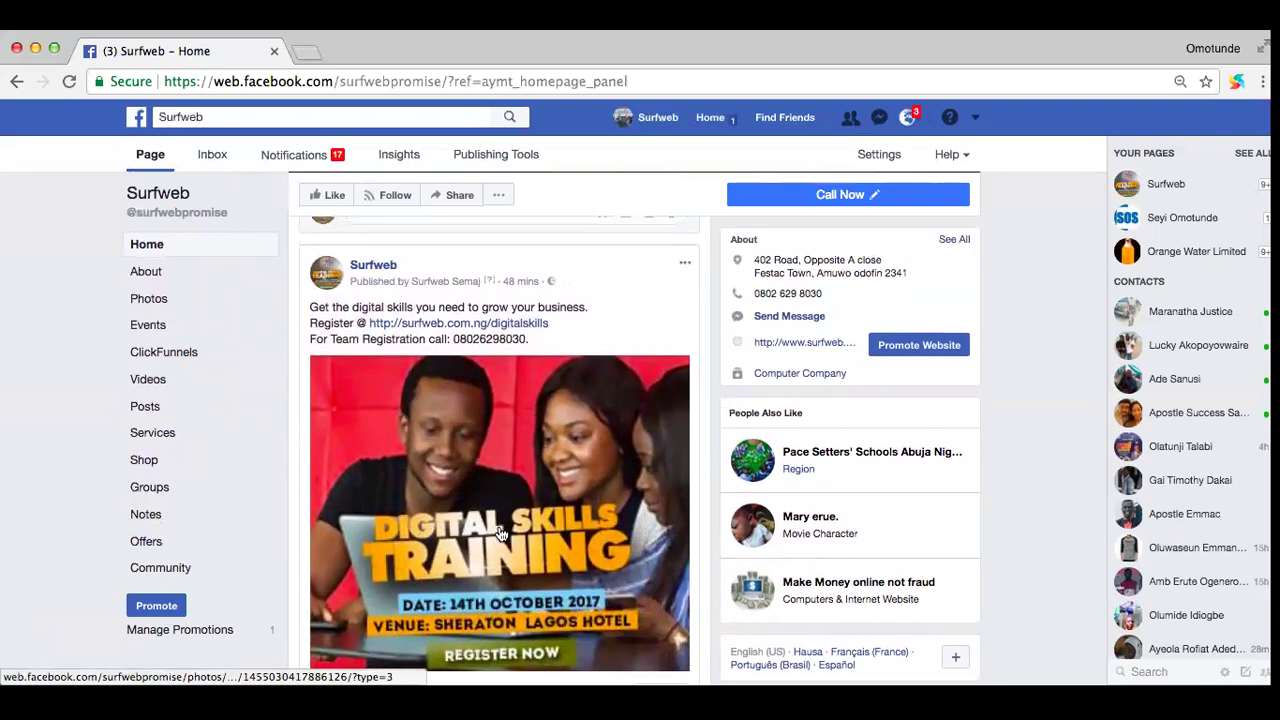
scroll(500, 533, "down", 3)
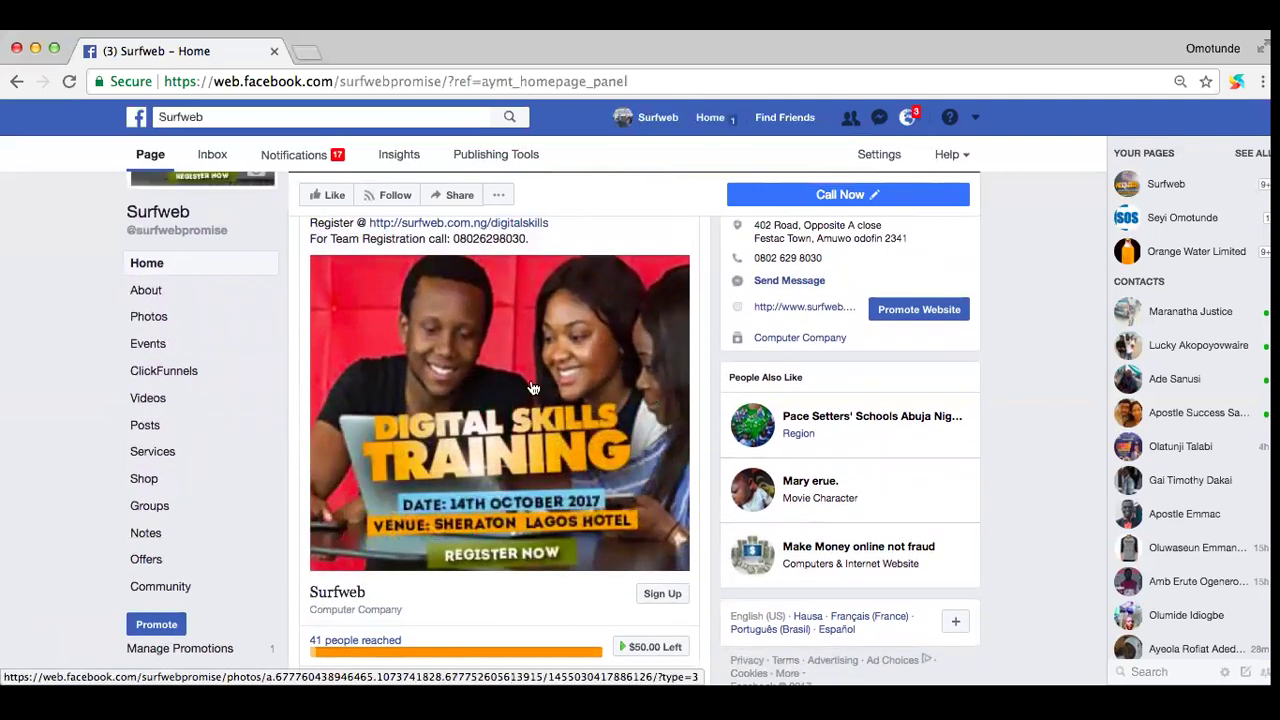
scroll(533, 388, "up", 6)
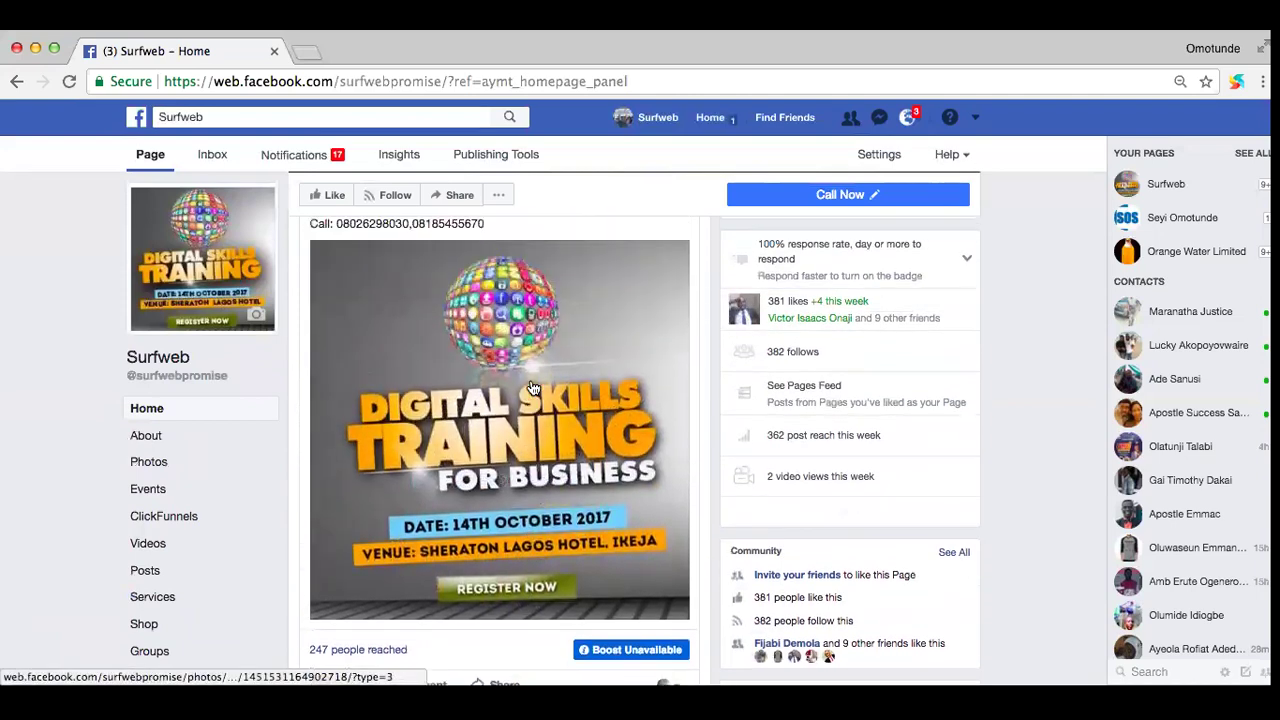
scroll(533, 388, "up", 15)
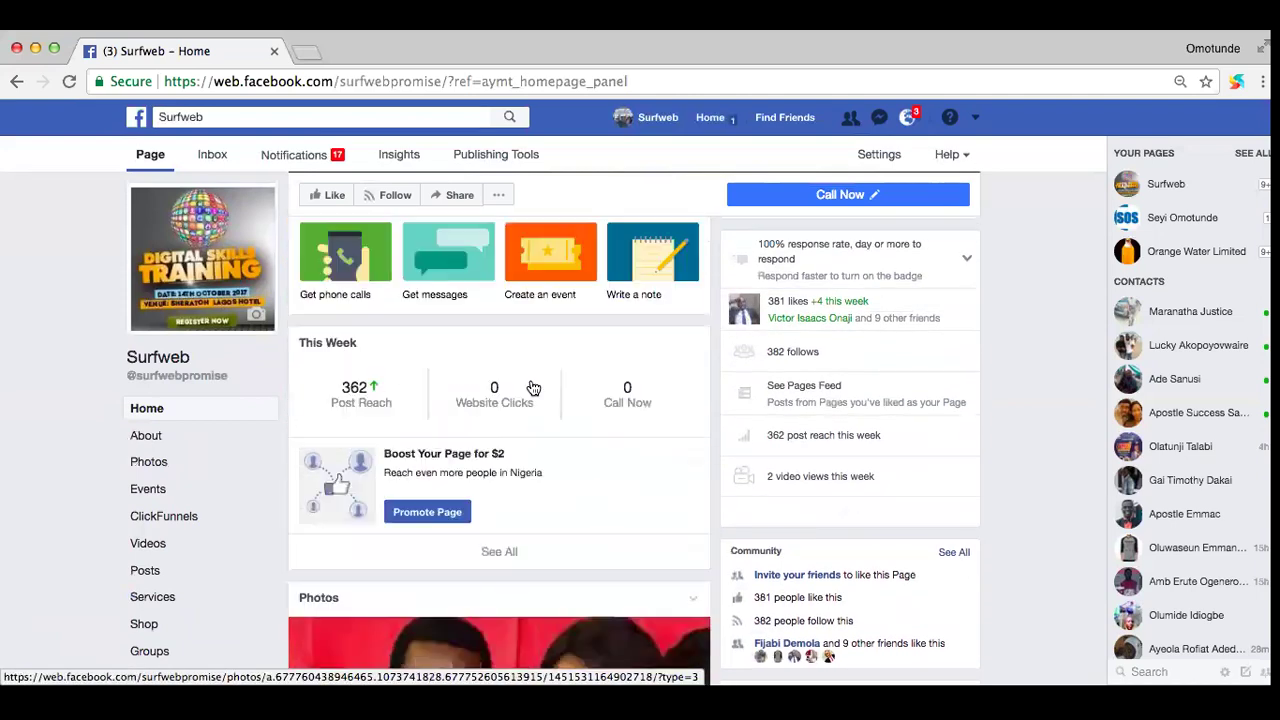
scroll(533, 388, "up", 6)
scroll(497, 400, "down", 2)
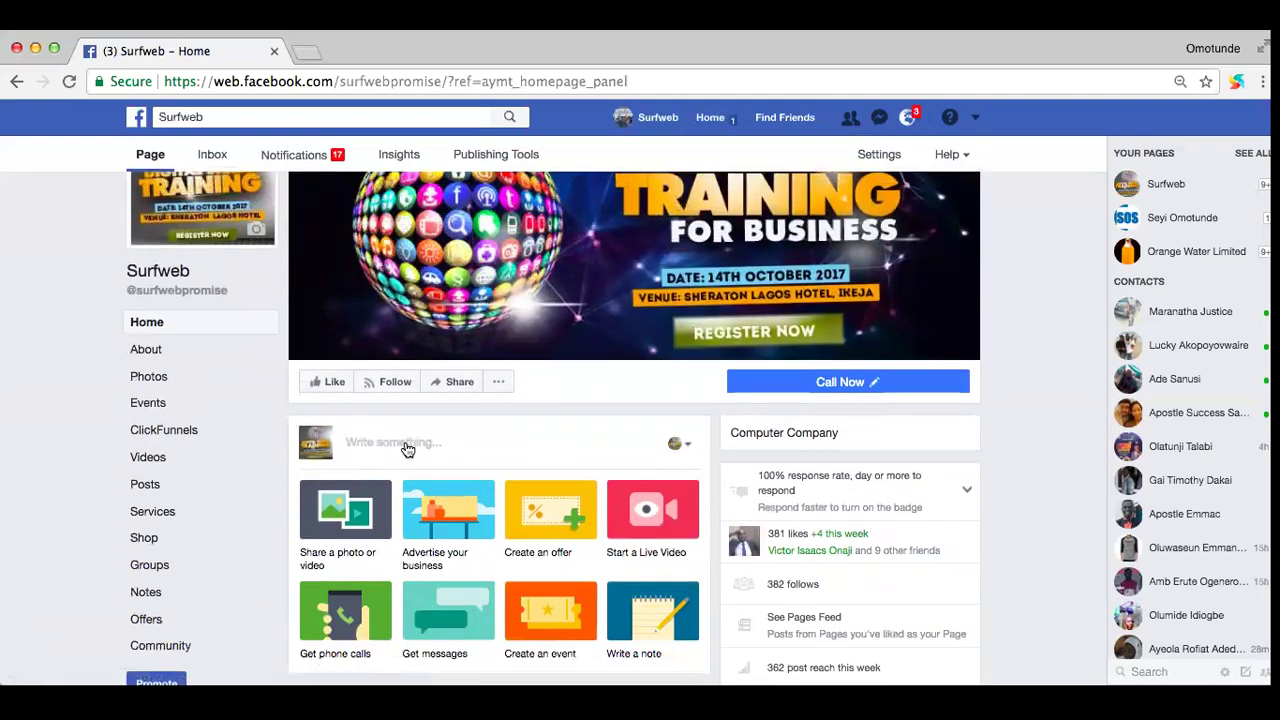
Step: Start a new Surfweb post and browse the SKILL2017 folder for a photo to attach
left_click(405, 445)
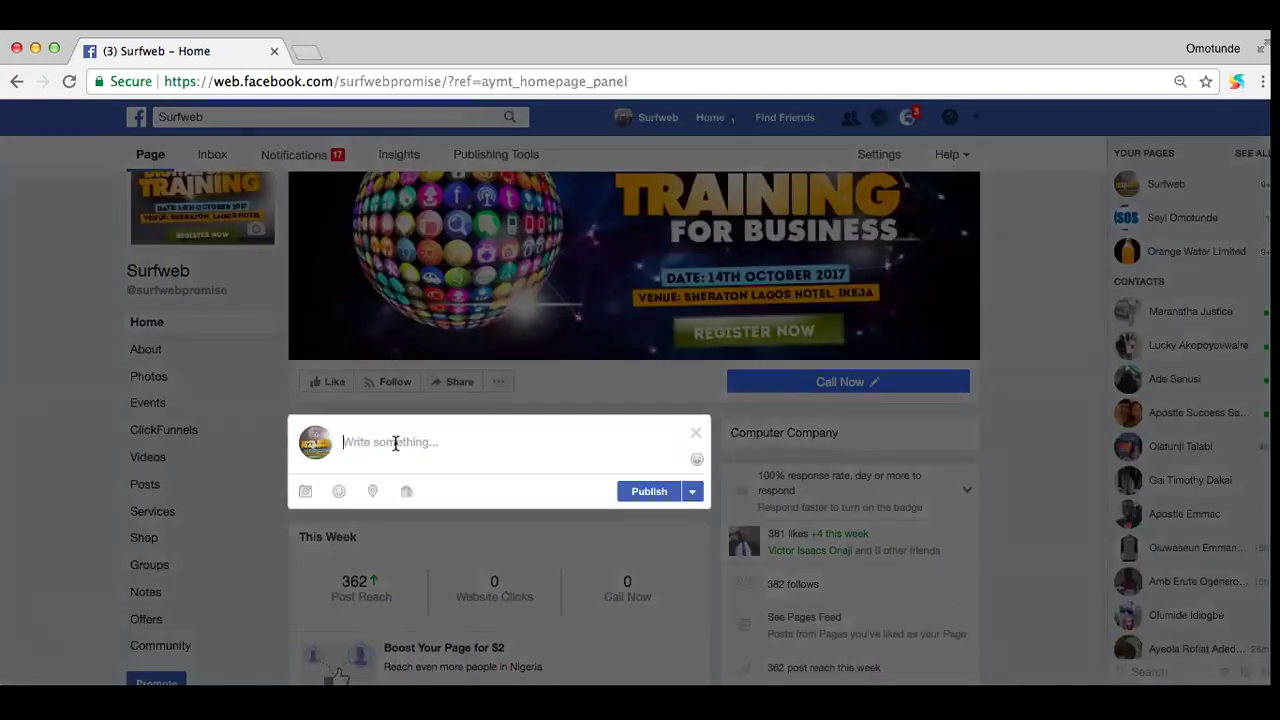
left_click(307, 492)
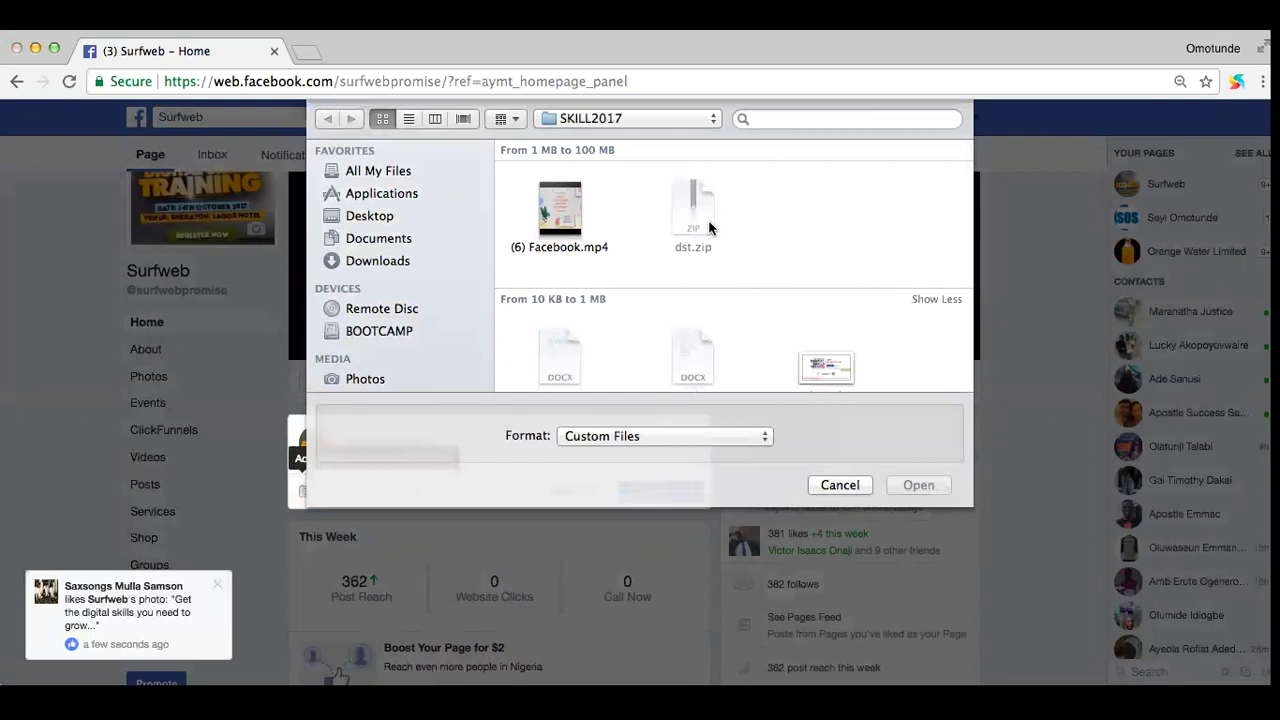
scroll(741, 237, "down", 3)
scroll(741, 237, "down", 2)
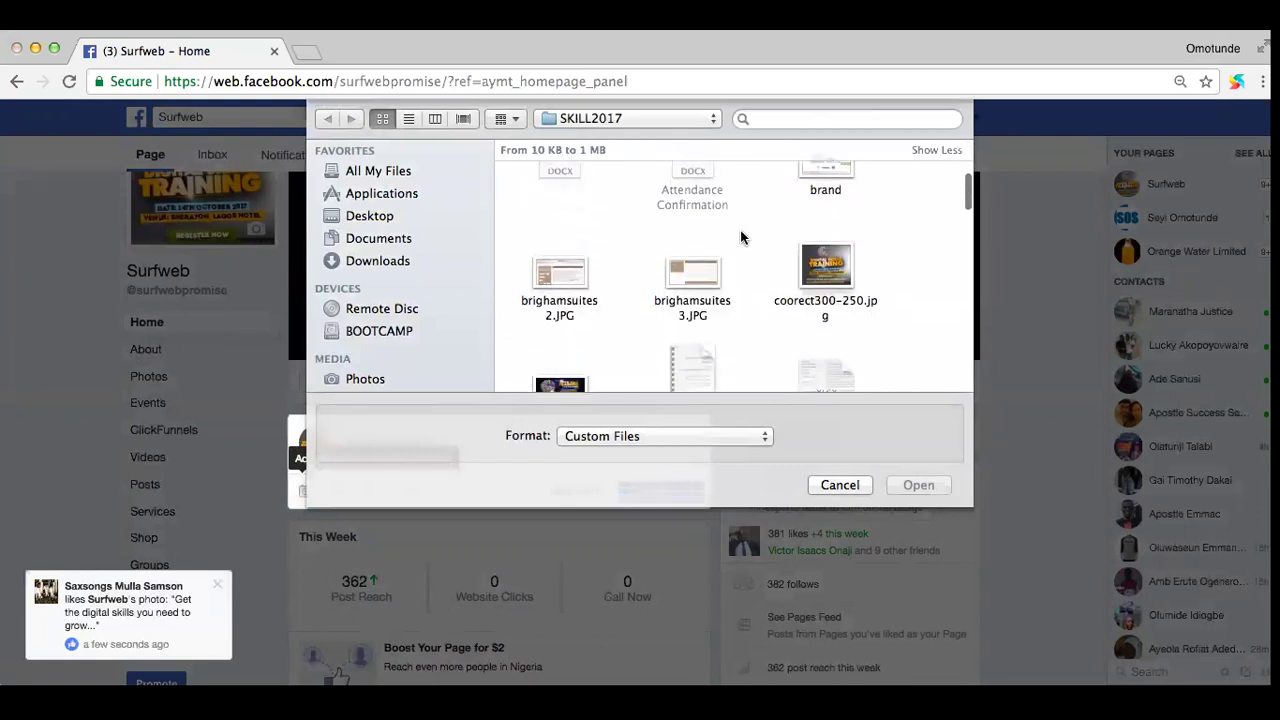
scroll(741, 237, "down", 5)
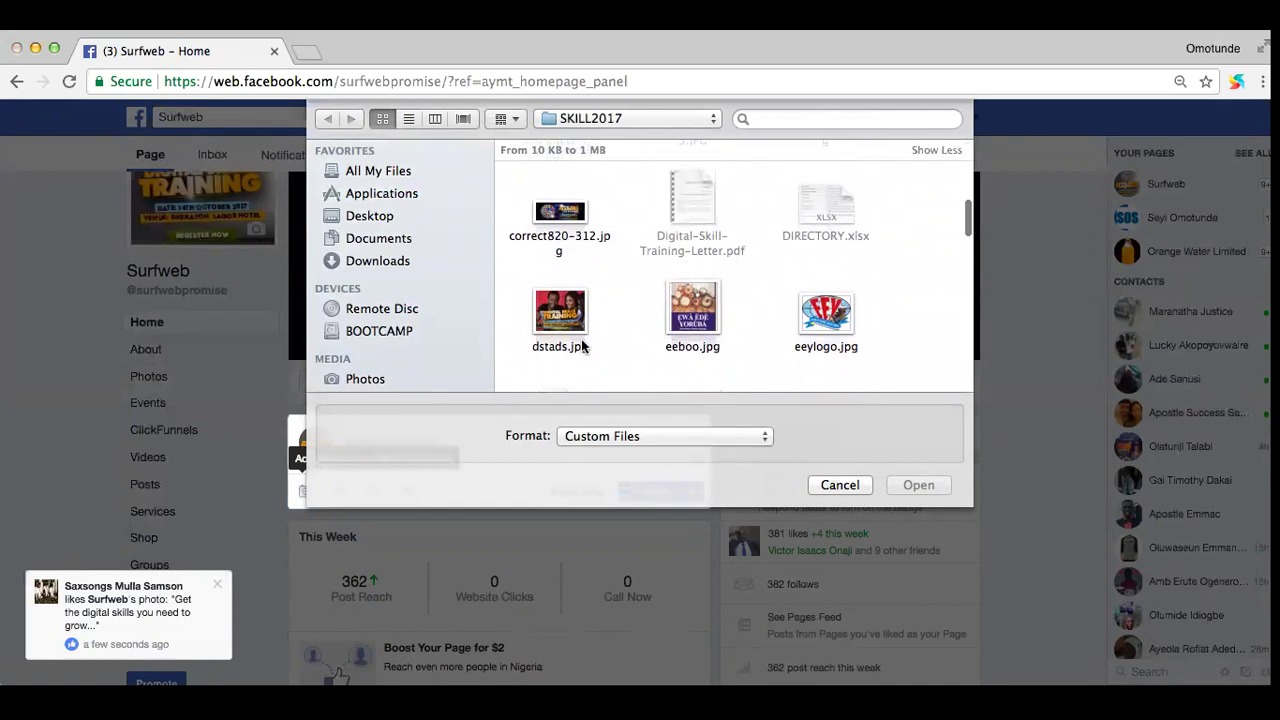
scroll(623, 320, "down", 3)
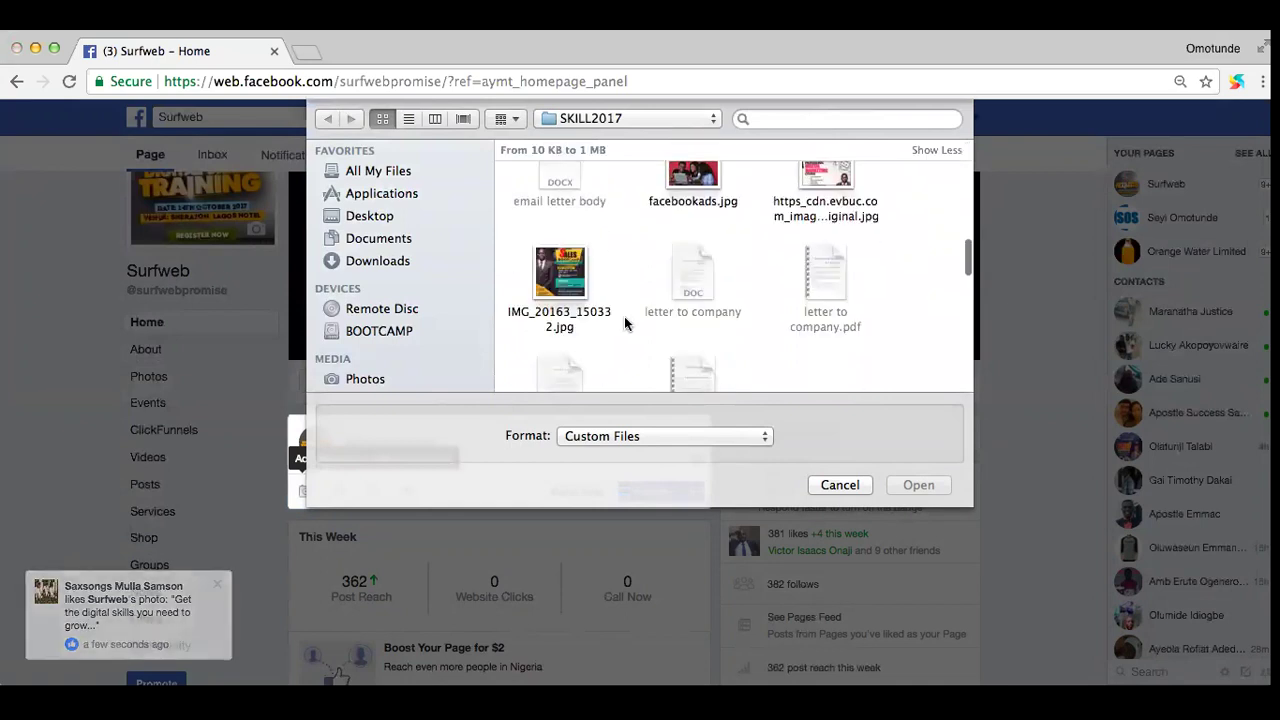
scroll(624, 322, "down", 10)
scroll(624, 322, "up", 8)
scroll(624, 322, "down", 3)
scroll(625, 320, "up", 8)
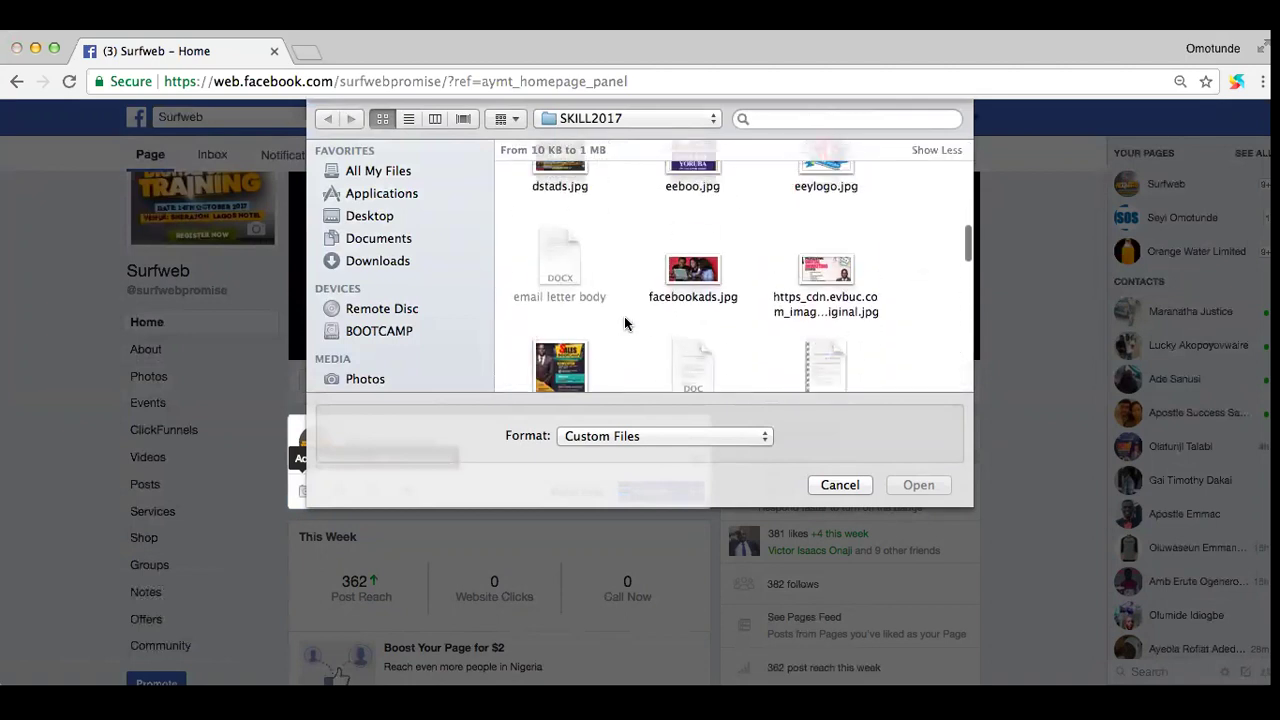
Step: Search the SKILL2017 folder for 'dst' and look through the images
left_click(785, 117)
left_click(695, 173)
type("dst")
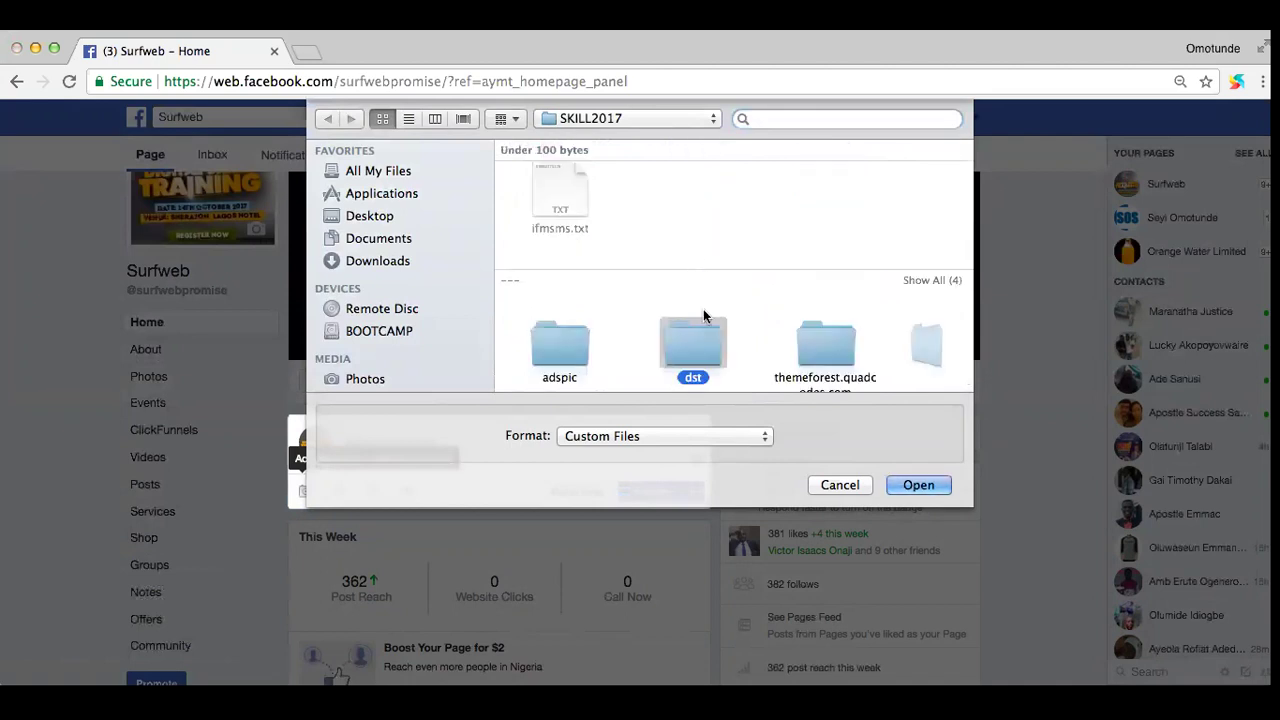
scroll(750, 310, "right", 3)
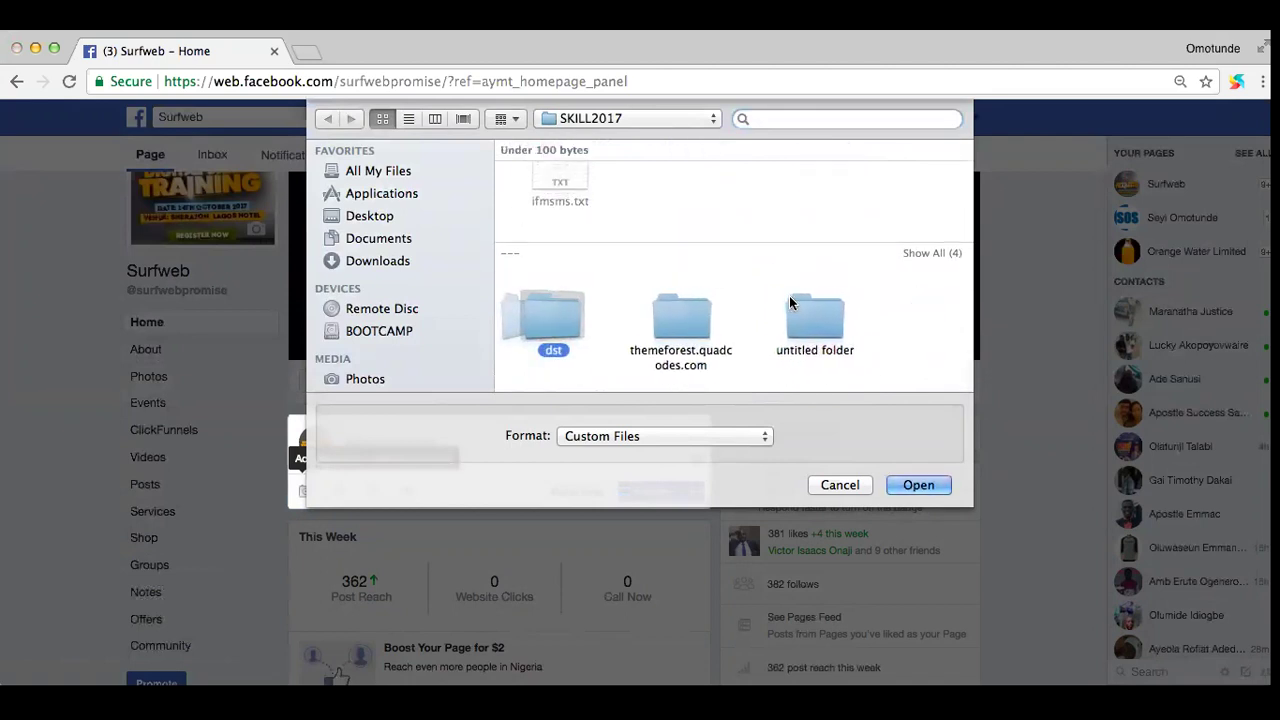
scroll(790, 302, "left", 2)
scroll(689, 266, "down", 10)
scroll(689, 266, "up", 5)
scroll(686, 266, "down", 2)
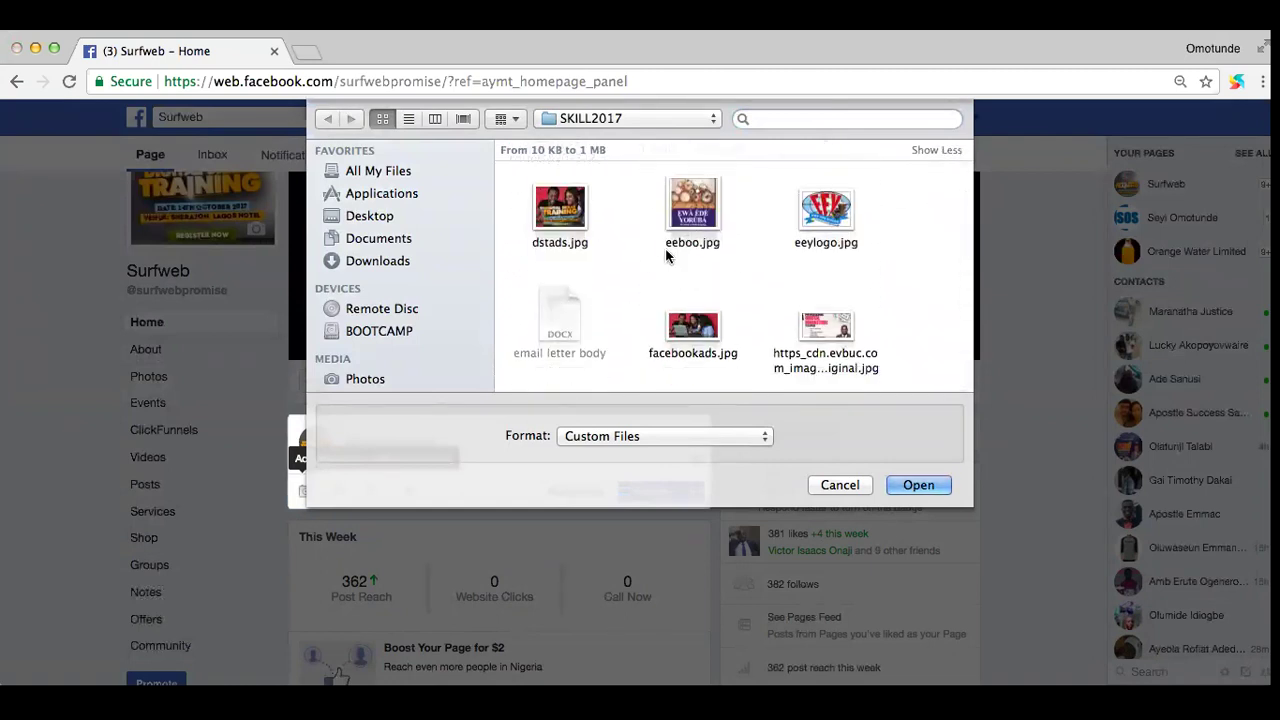
scroll(612, 263, "down", 1)
scroll(612, 263, "down", 15)
scroll(612, 263, "up", 20)
scroll(612, 263, "up", 5)
scroll(612, 263, "down", 10)
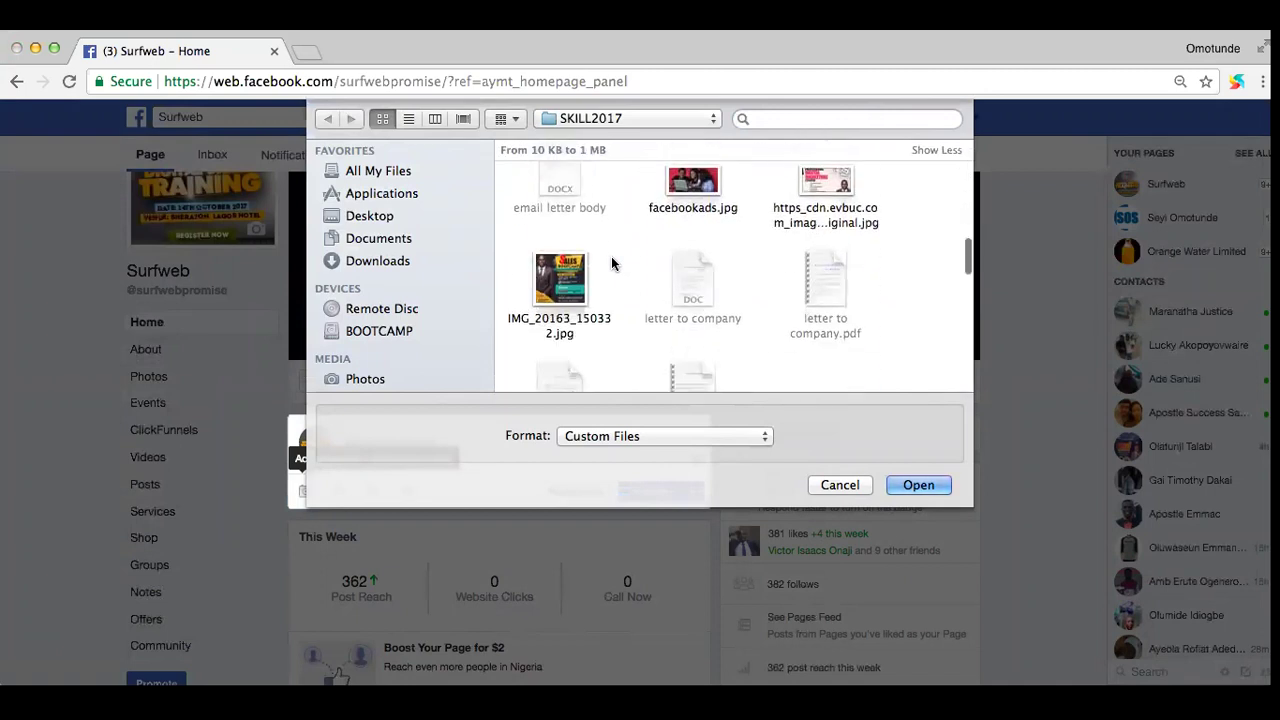
scroll(612, 263, "down", 1)
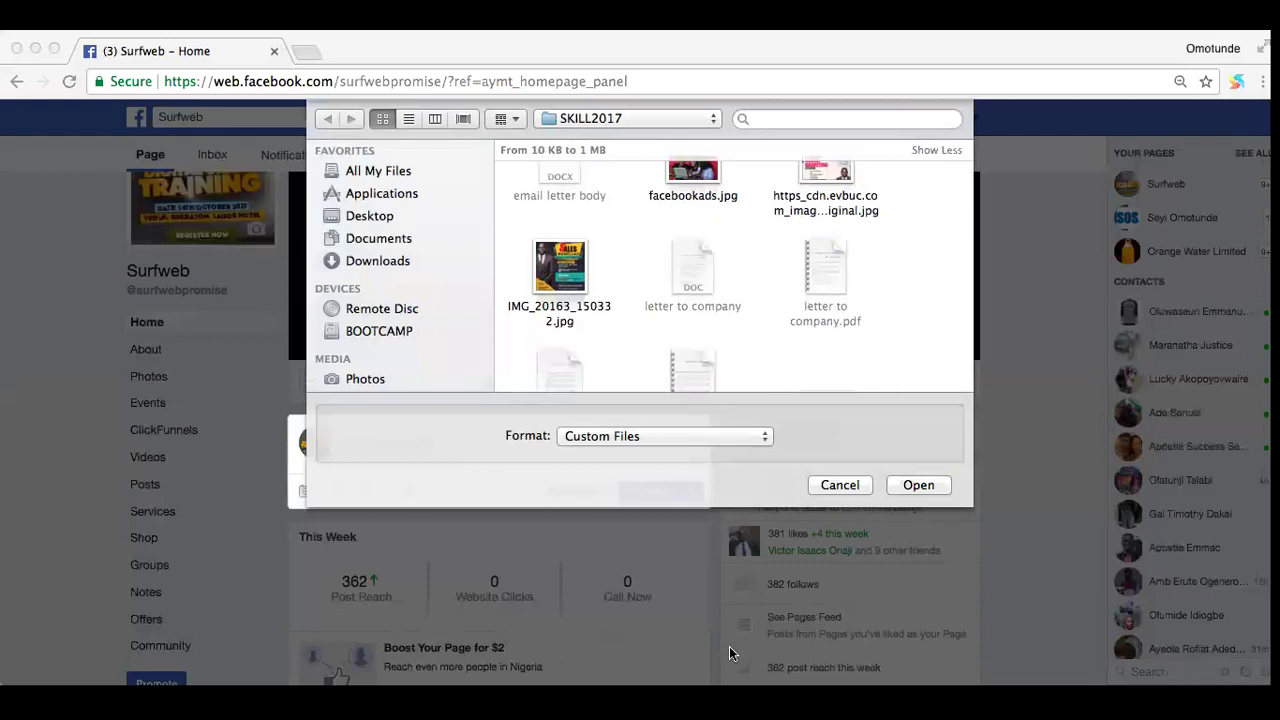
scroll(663, 251, "up", 5)
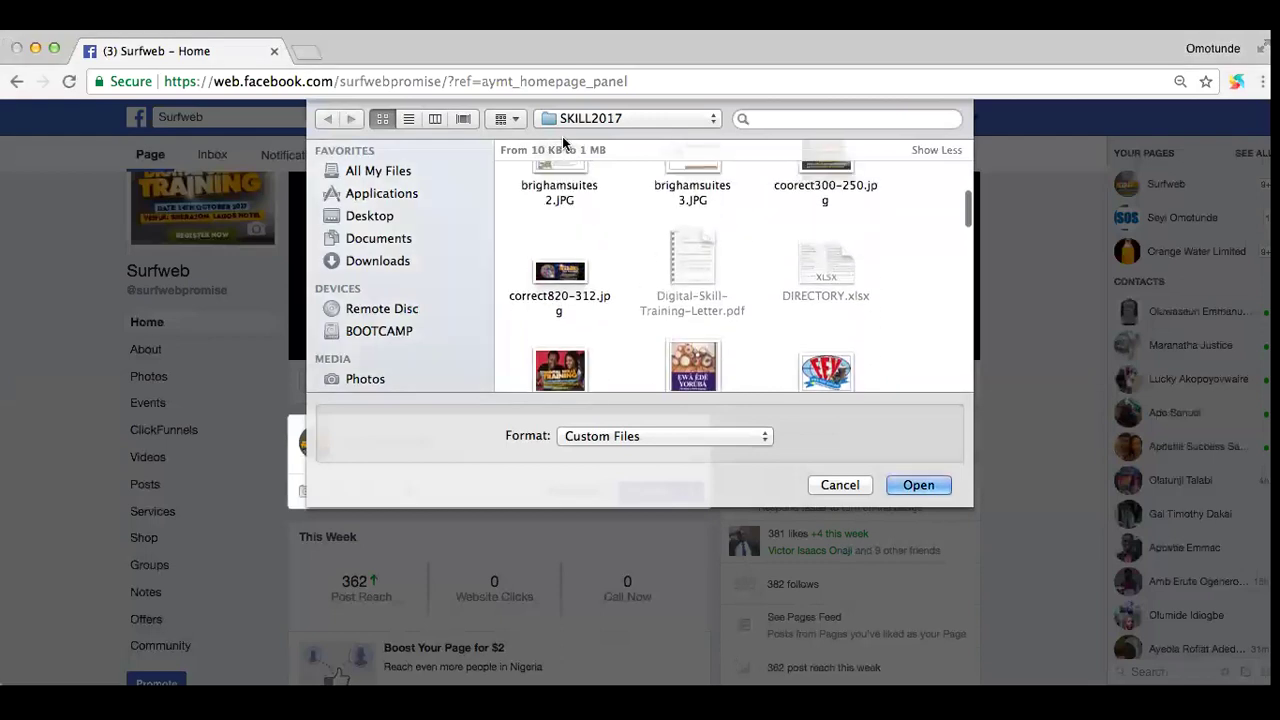
Step: Switch the Open dialog to list view and scan the file names
left_click(408, 119)
scroll(620, 235, "up", 10)
scroll(621, 233, "down", 3)
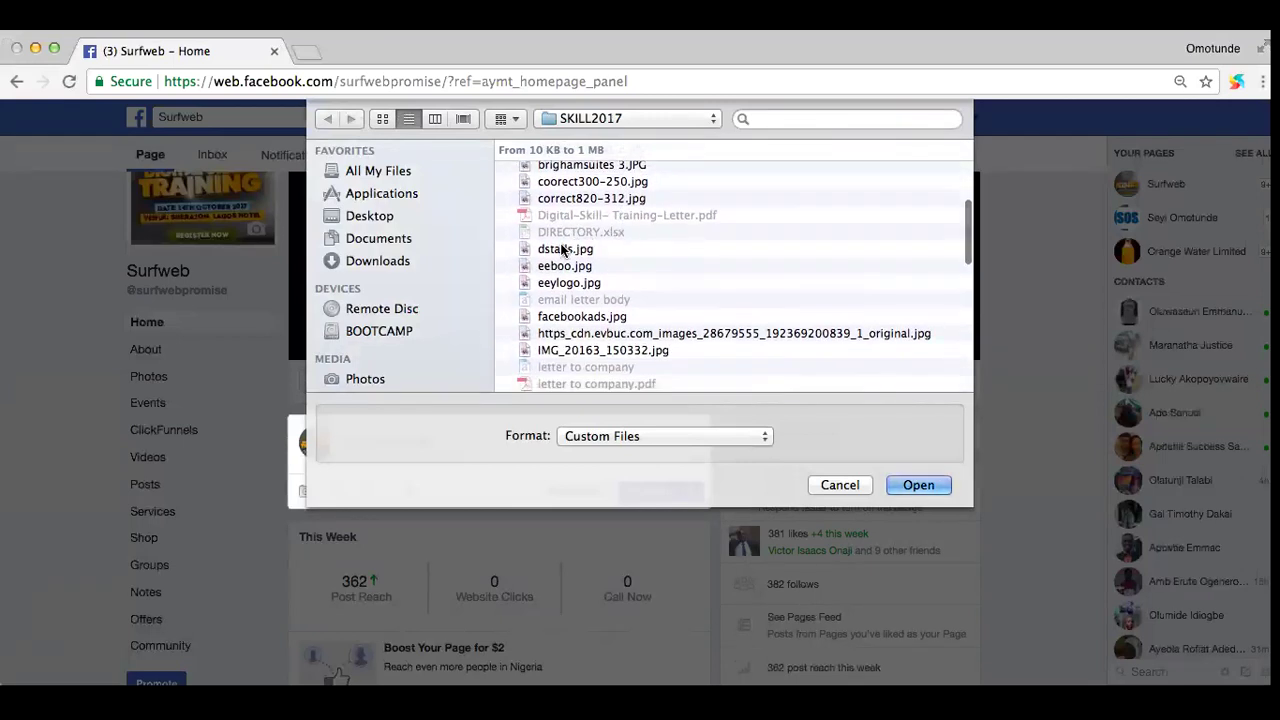
scroll(562, 250, "up", 4)
scroll(562, 250, "up", 2)
scroll(562, 250, "down", 5)
scroll(562, 250, "down", 2)
scroll(562, 250, "up", 2)
scroll(562, 250, "down", 10)
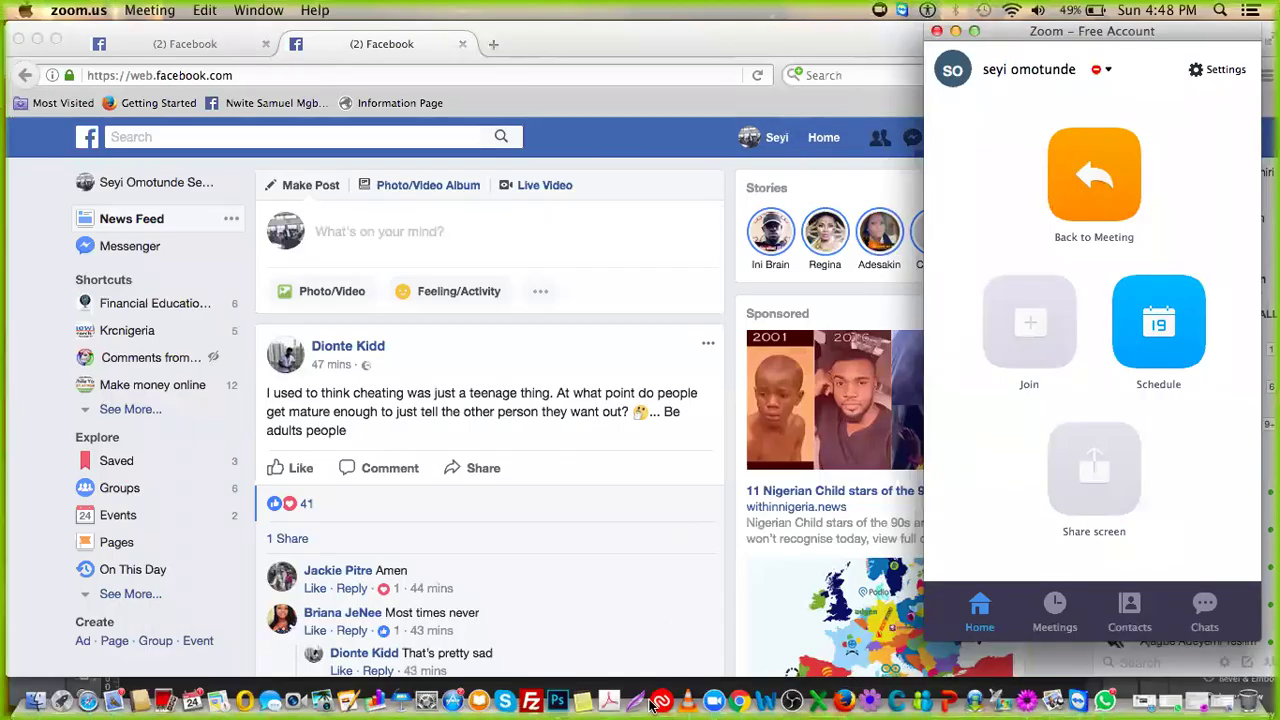
left_click(557, 700)
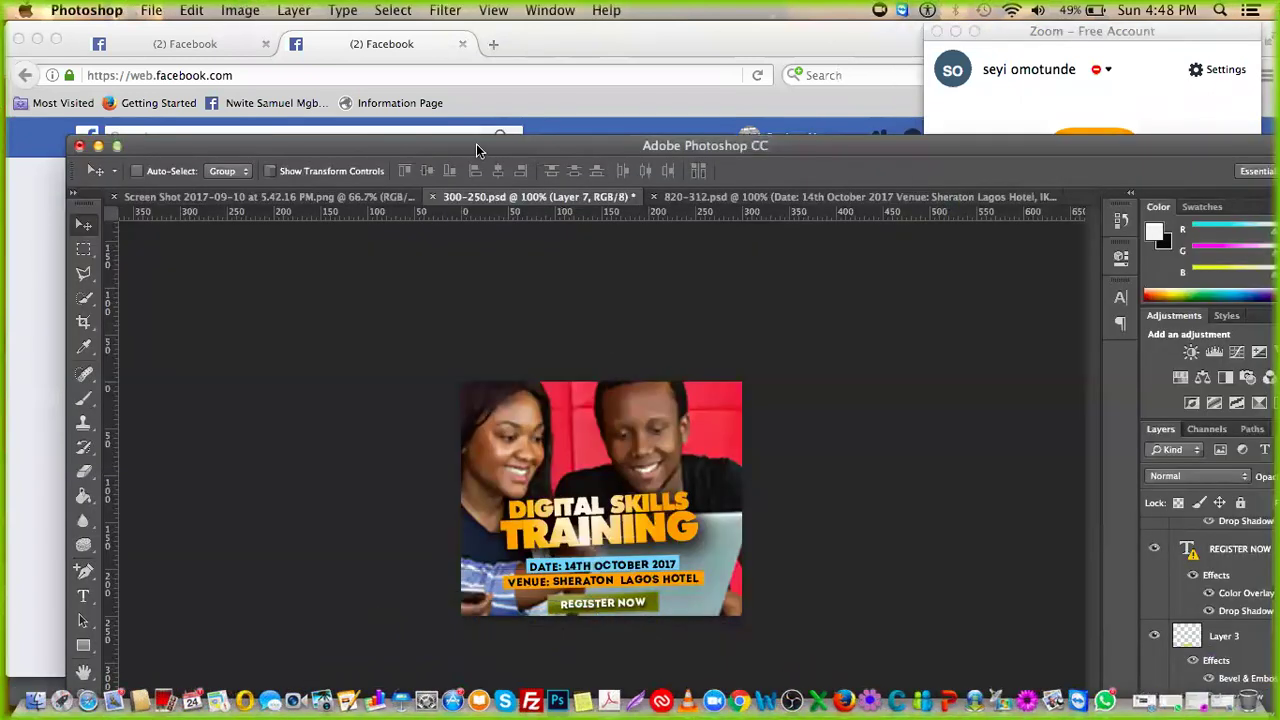
left_click_drag(469, 136, 491, 172)
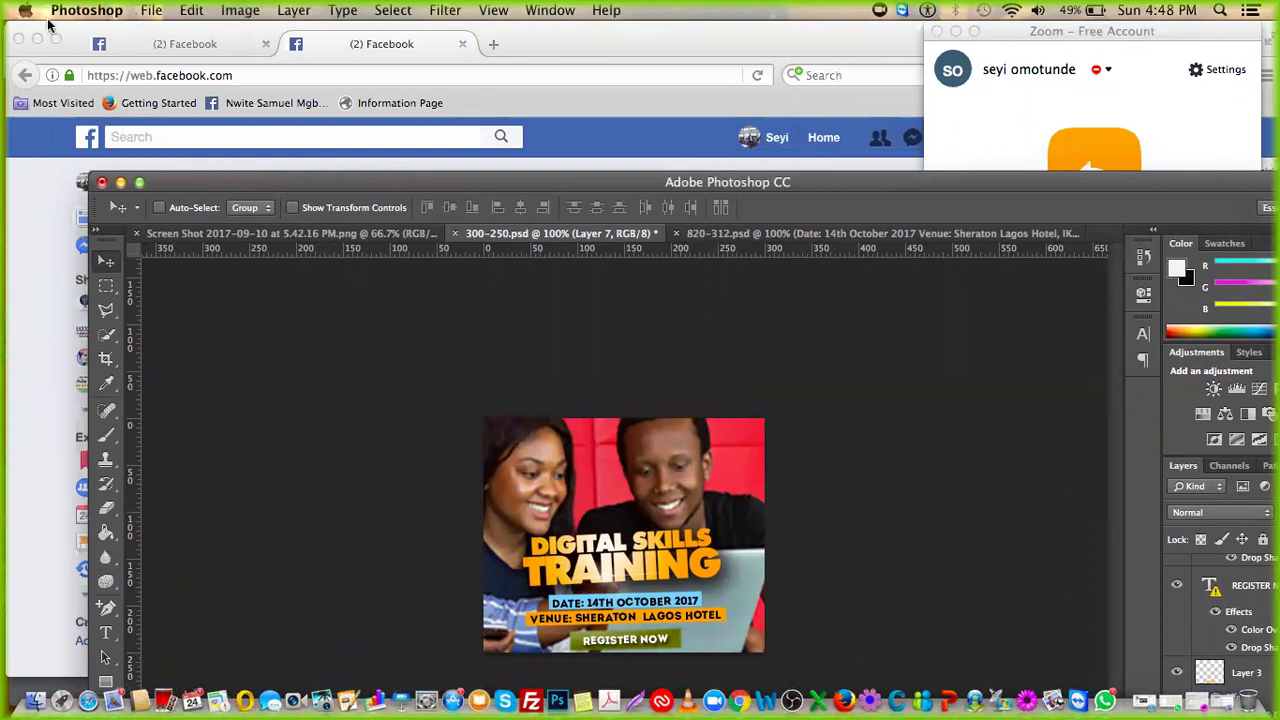
left_click_drag(675, 26, 675, 127)
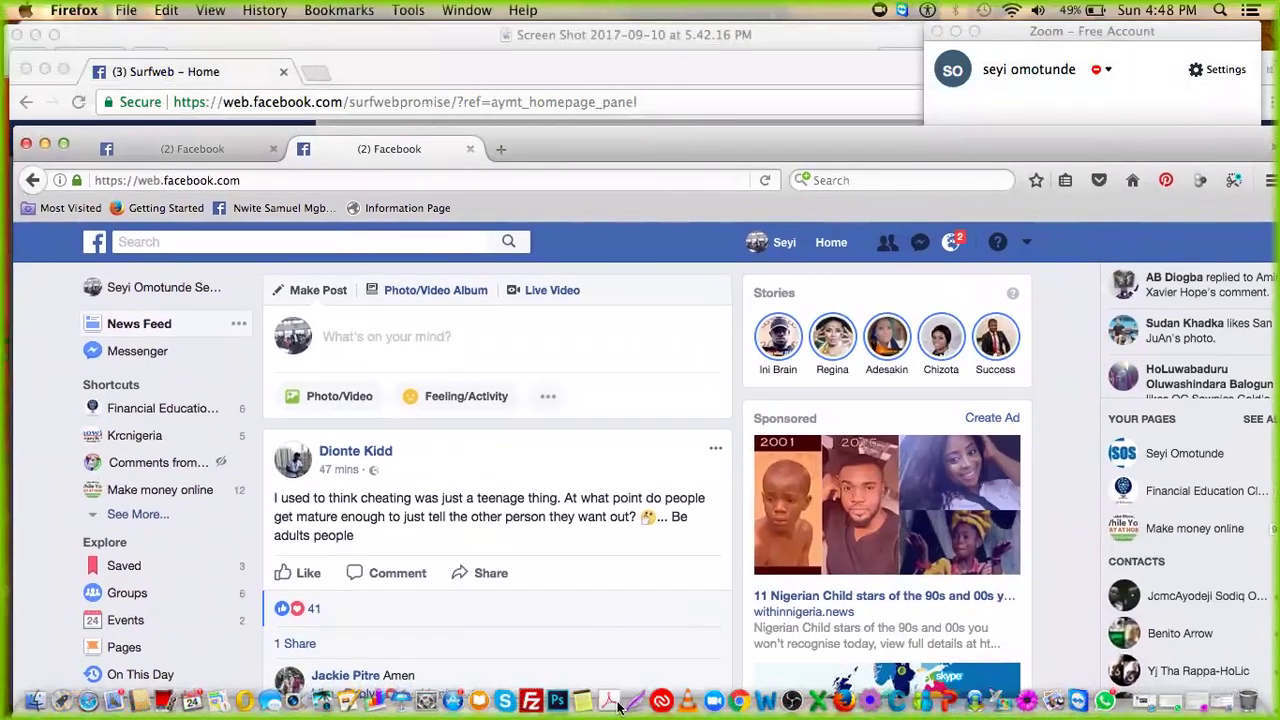
left_click(522, 650)
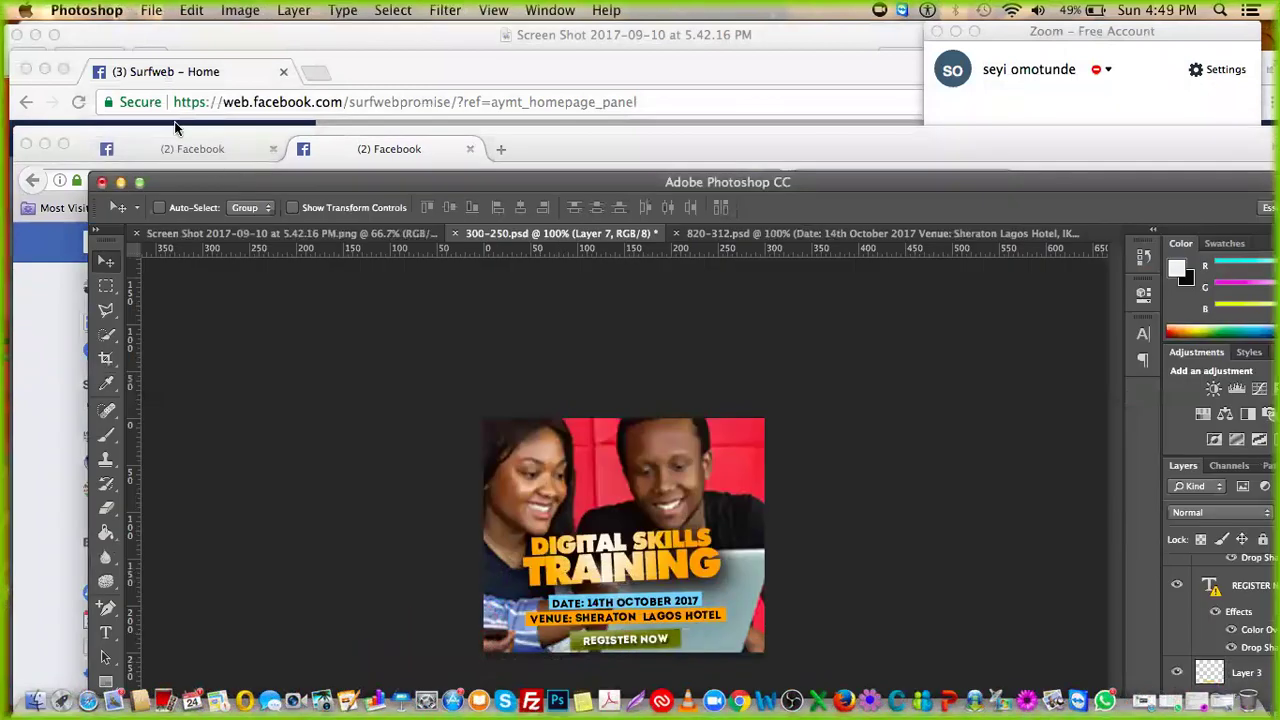
left_click(152, 10)
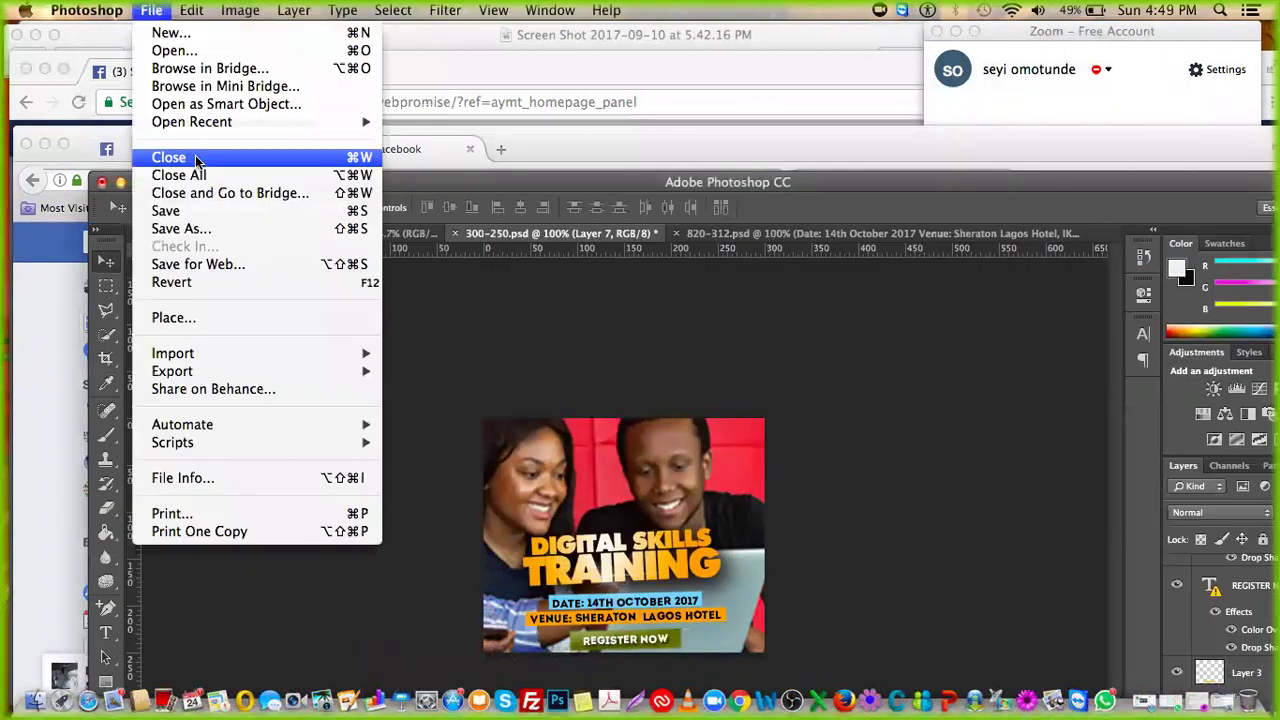
left_click(205, 264)
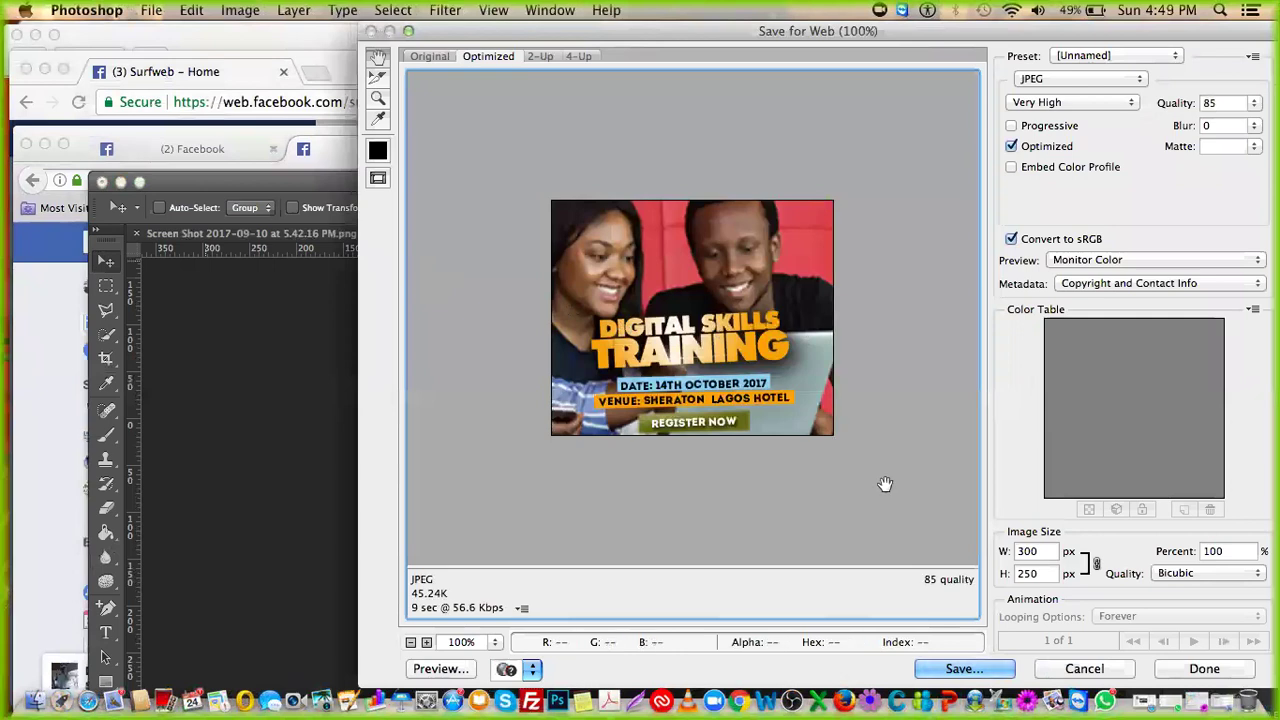
left_click(945, 669)
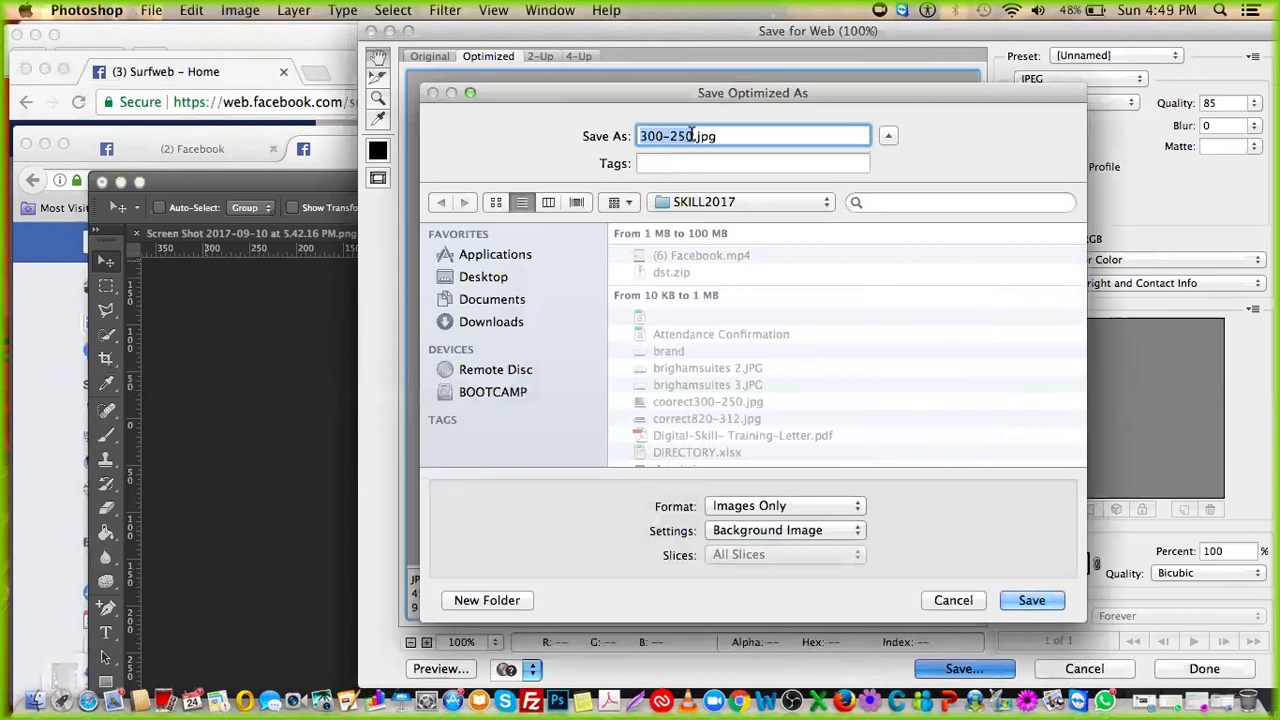
type("di.jpg")
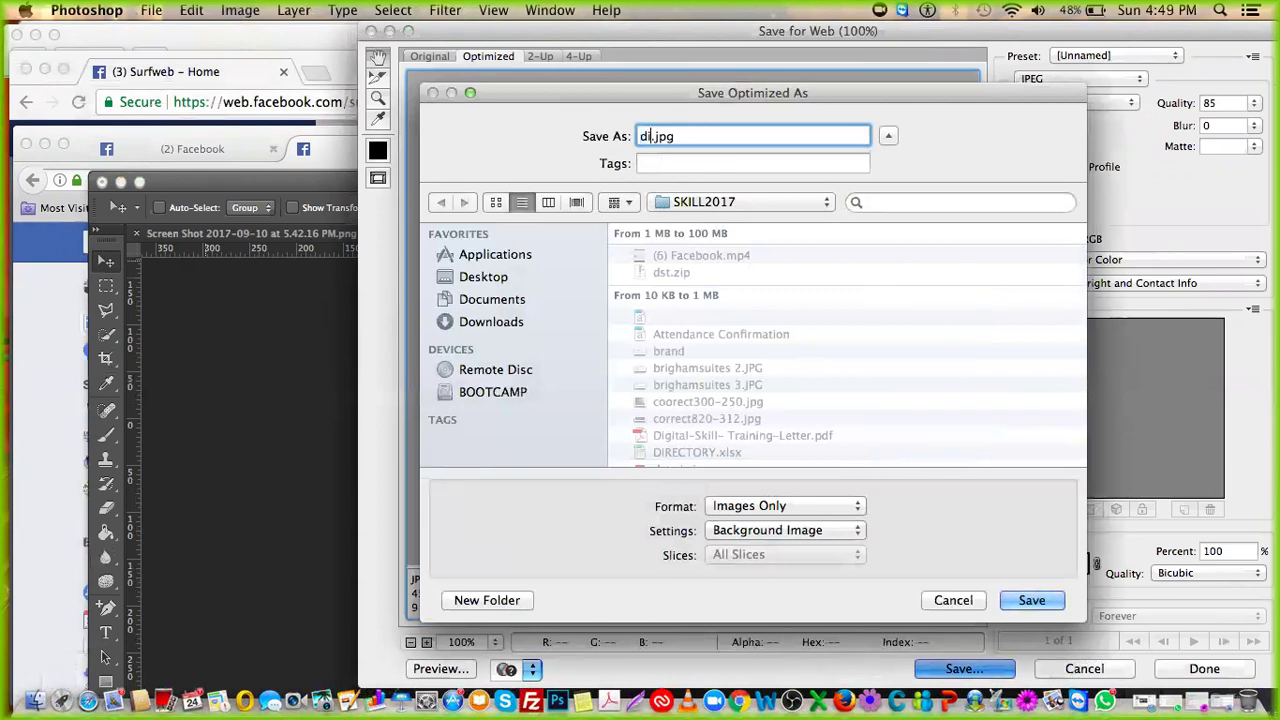
type("italads")
left_click(1033, 601)
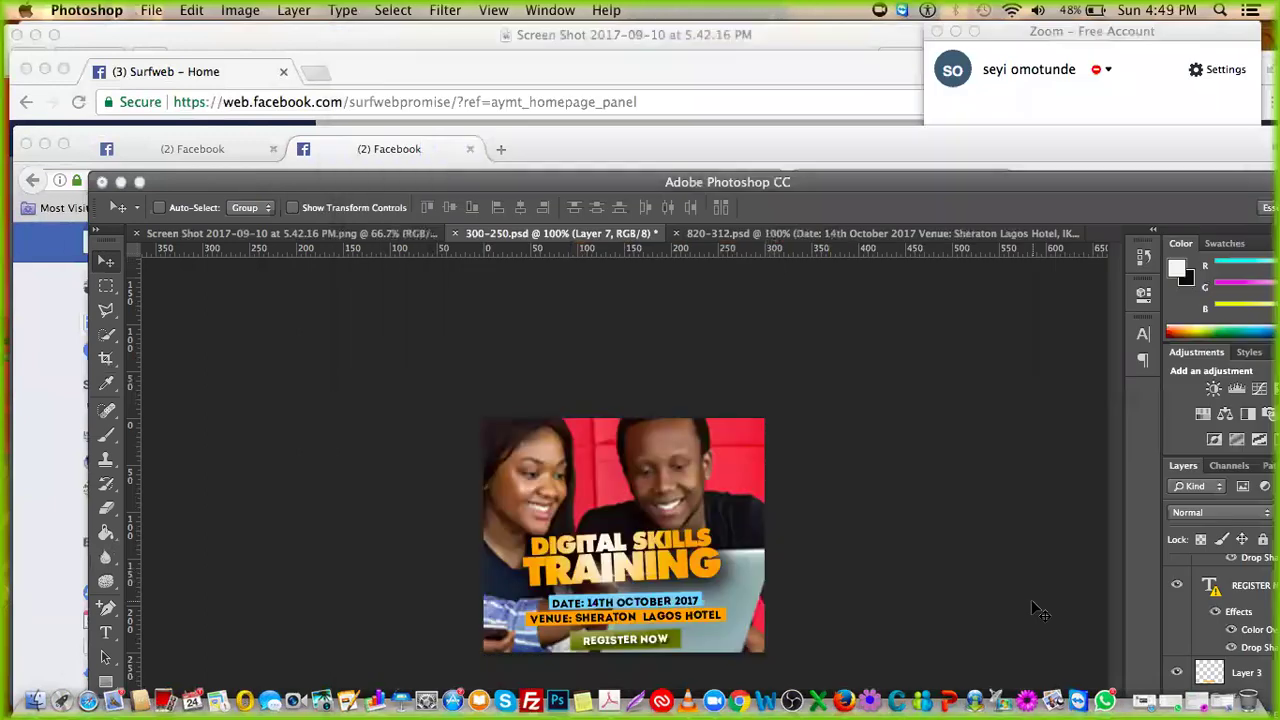
left_click(119, 182)
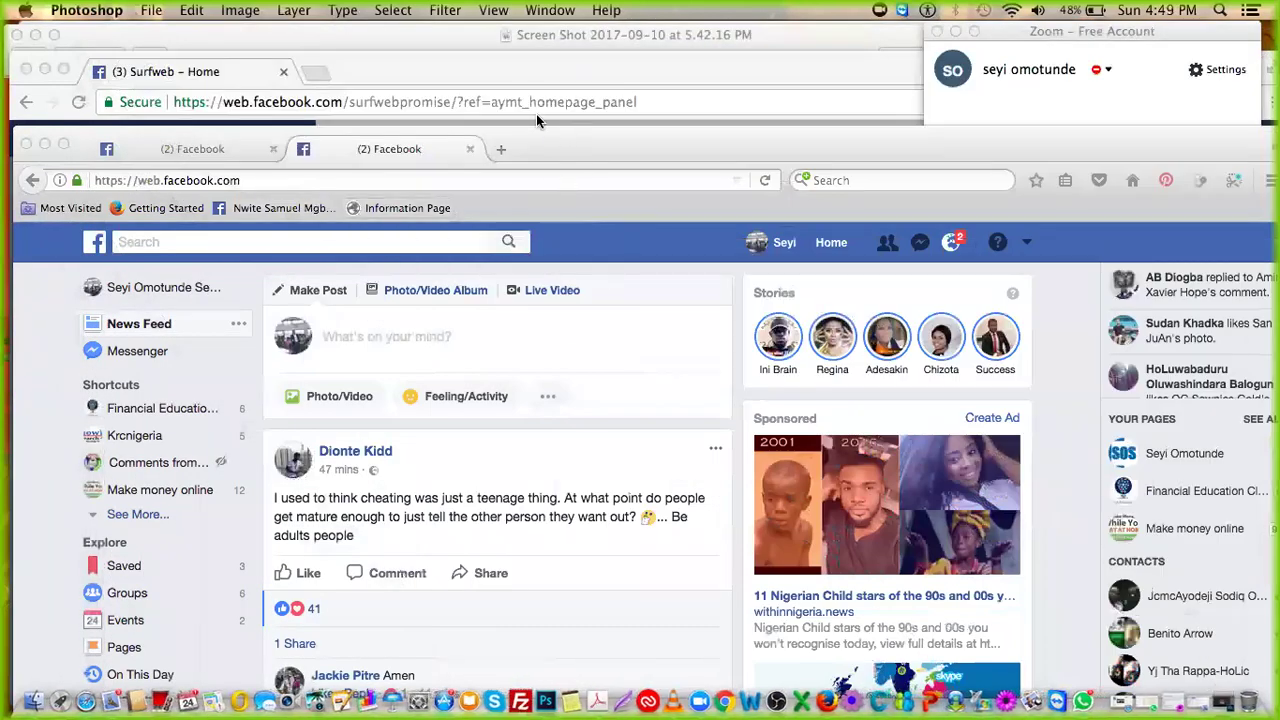
Step: Bring Firefox forward and choose digitalads.jpg from SKILL2017 as the post photo
left_click_drag(652, 156, 637, 138)
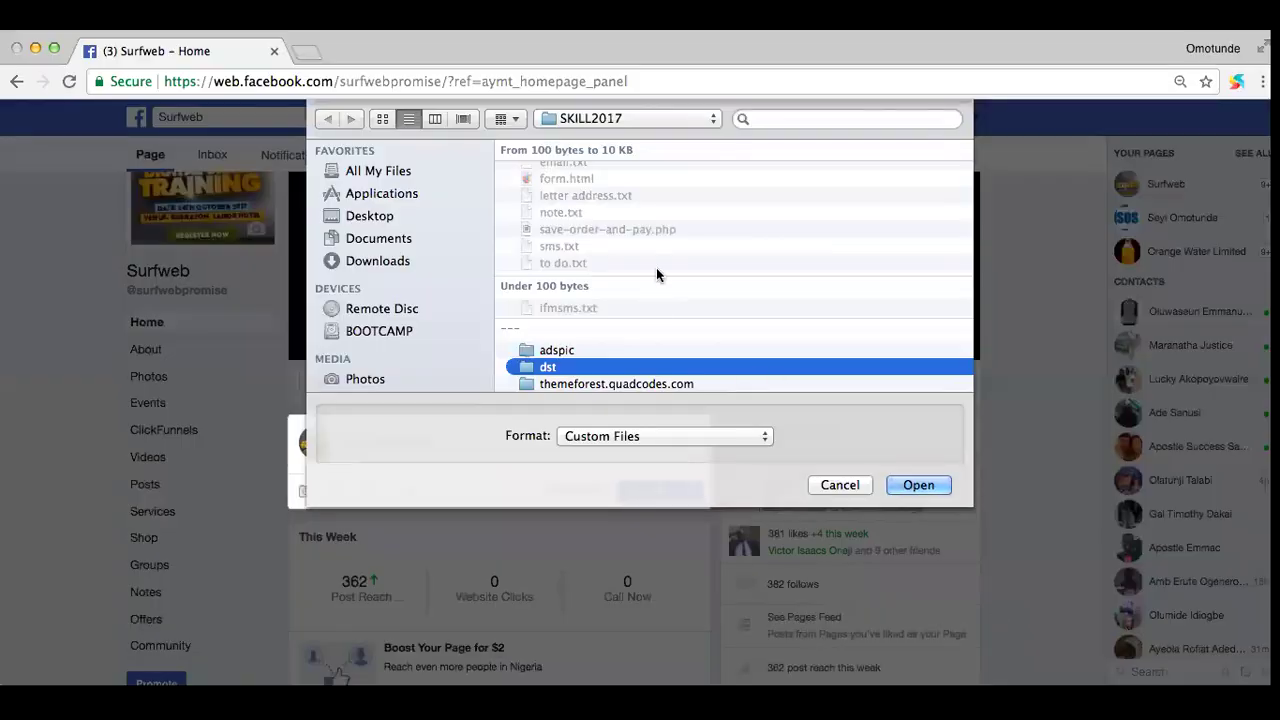
scroll(655, 265, "up", 10)
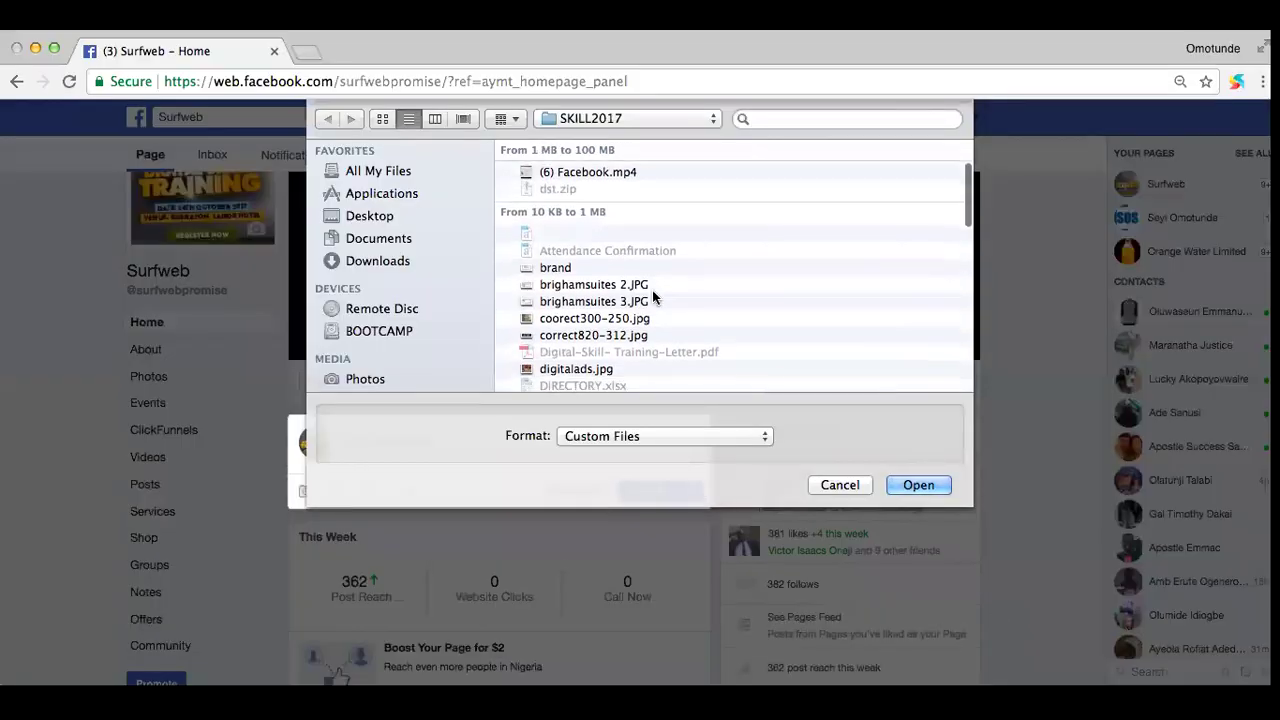
scroll(652, 290, "down", 3)
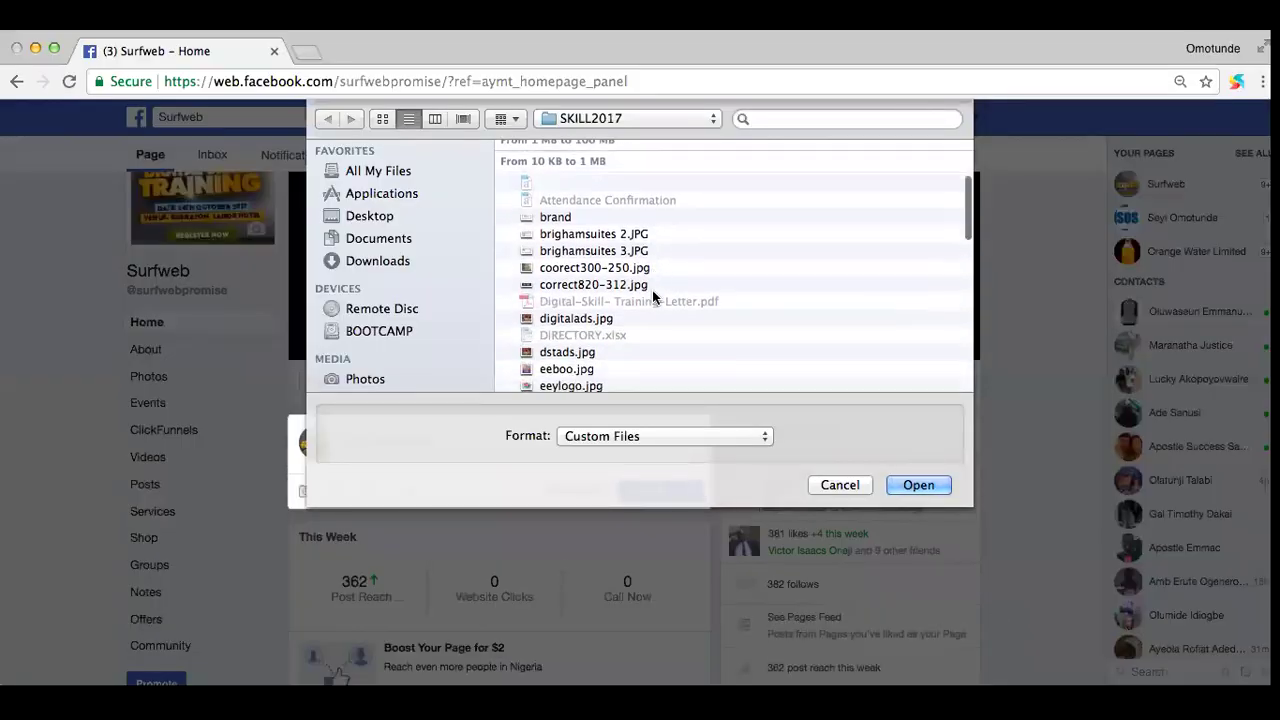
left_click(586, 320)
left_click(910, 484)
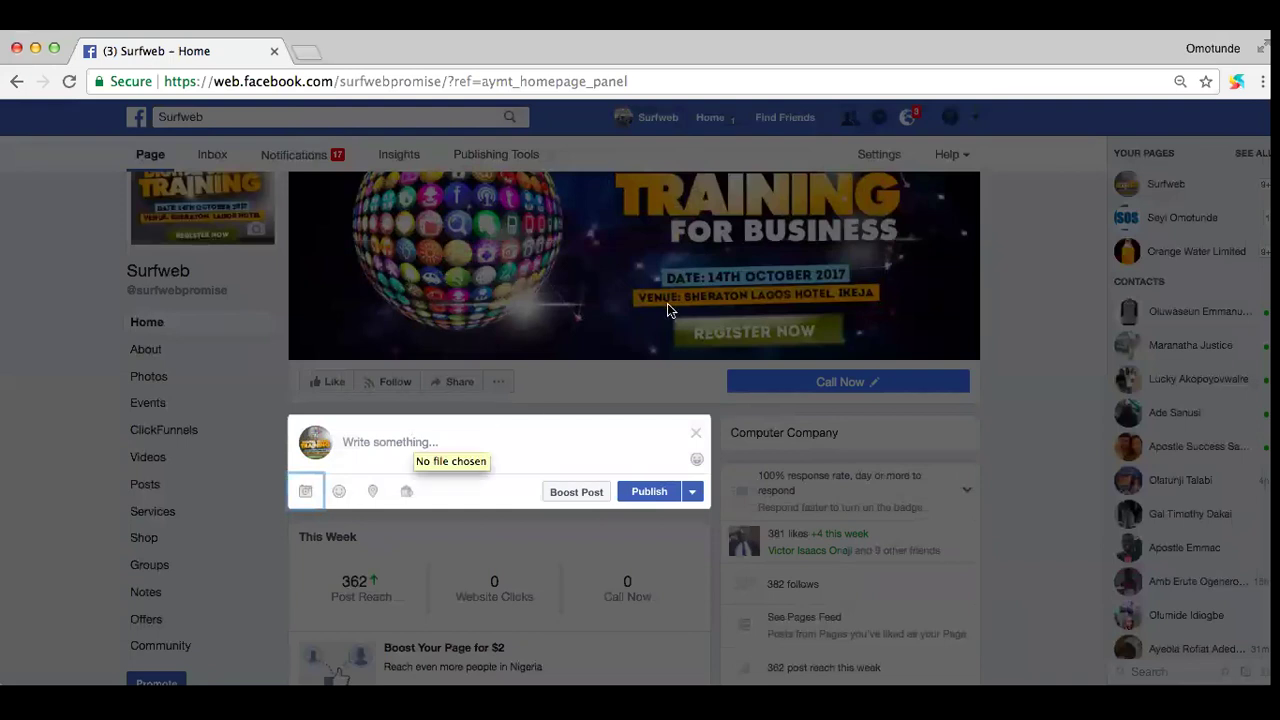
Step: Paste the three-line registration caption under the training image and publish the post
scroll(617, 341, "down", 3)
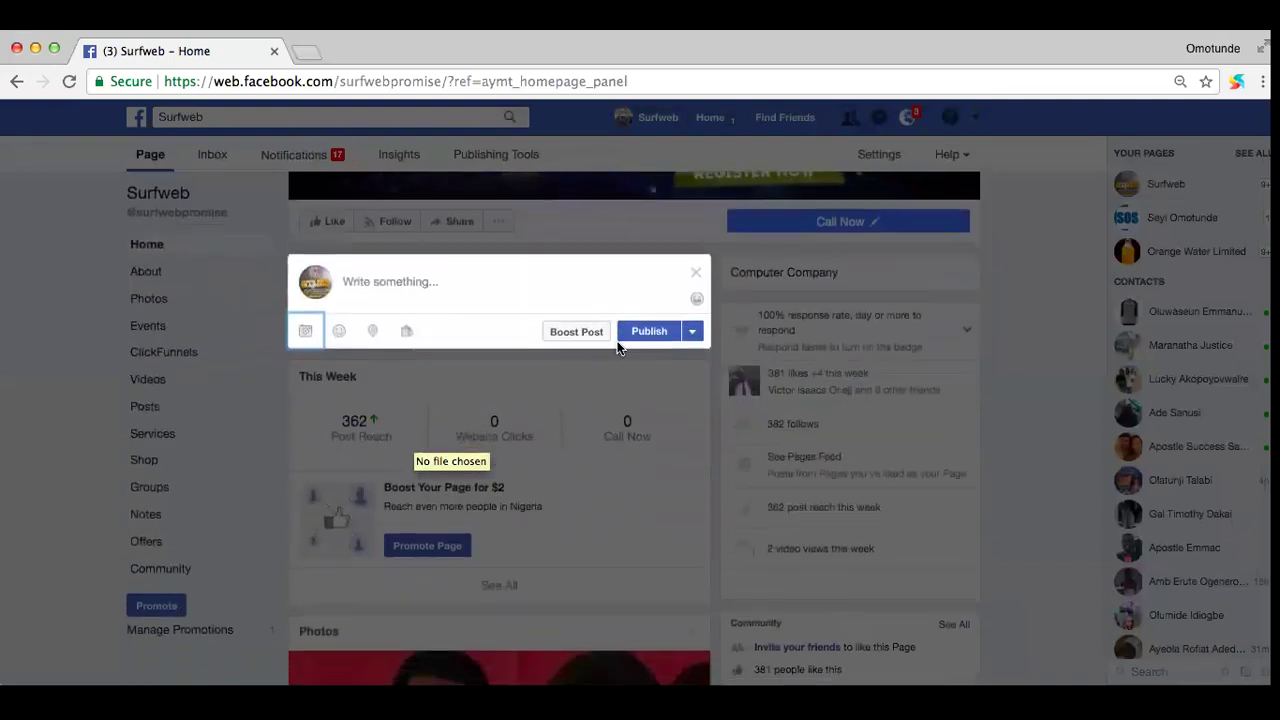
left_click(649, 337)
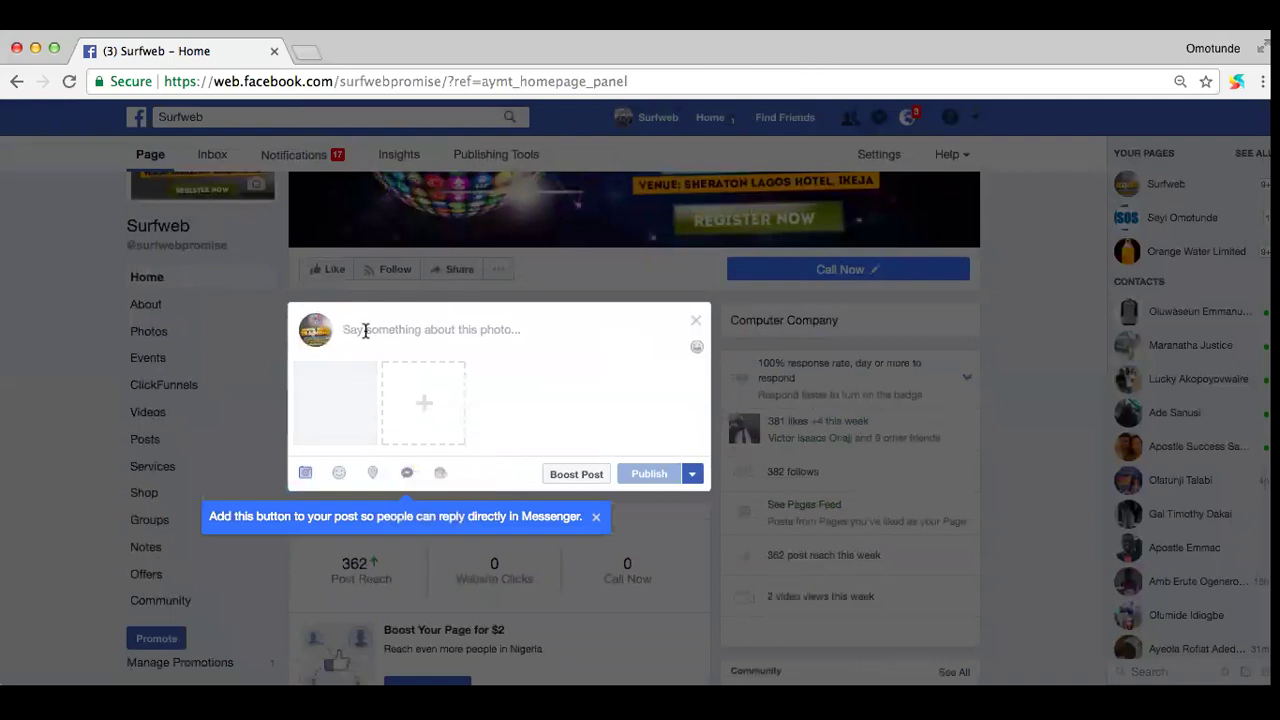
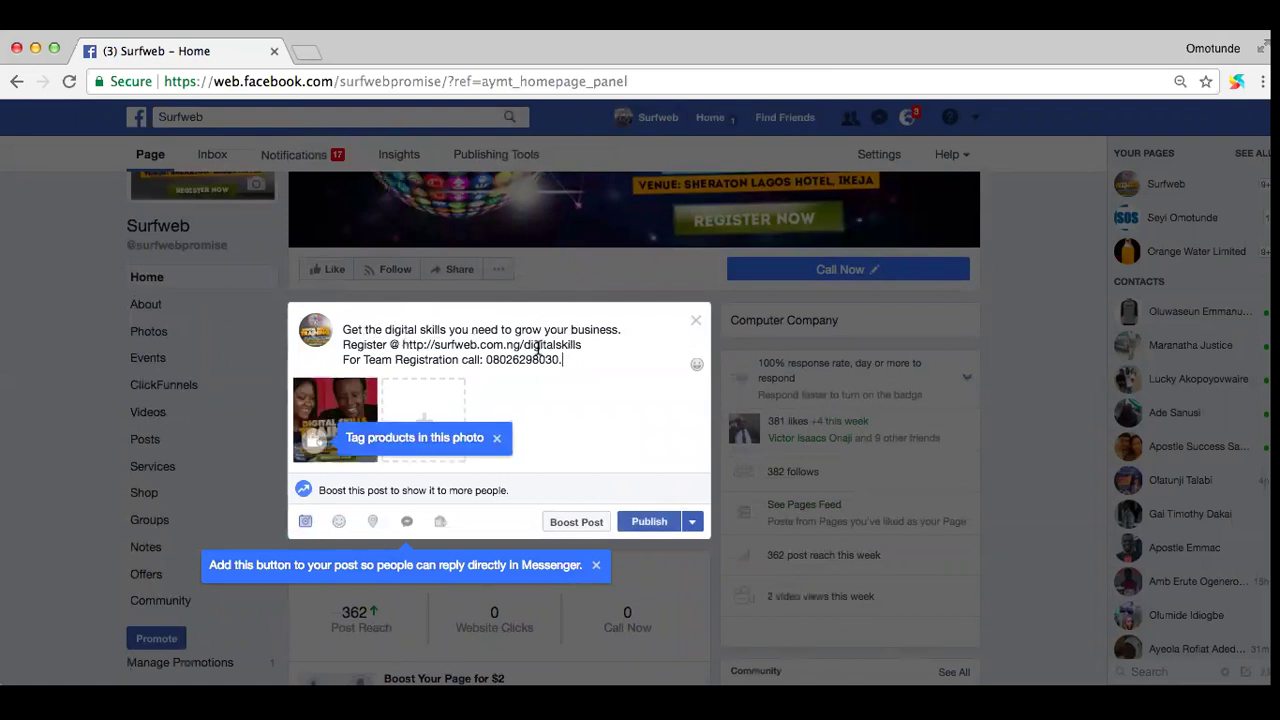
scroll(537, 347, "down", 2)
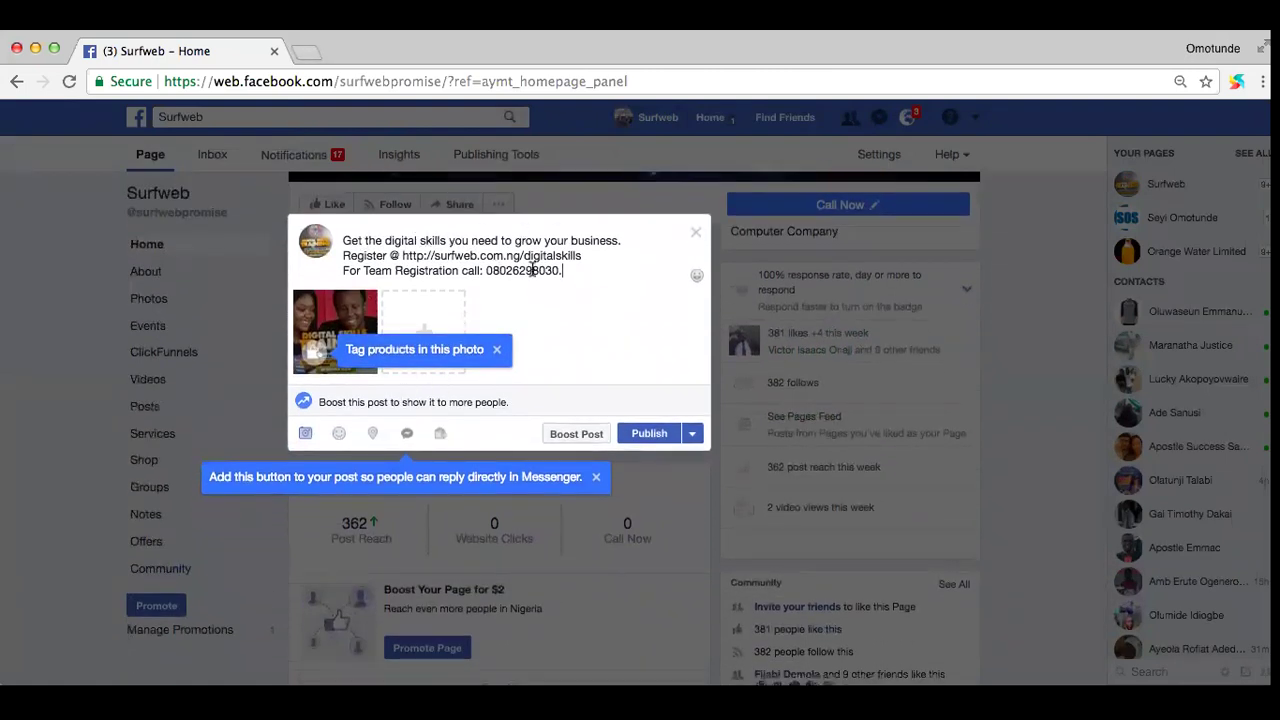
left_click(645, 436)
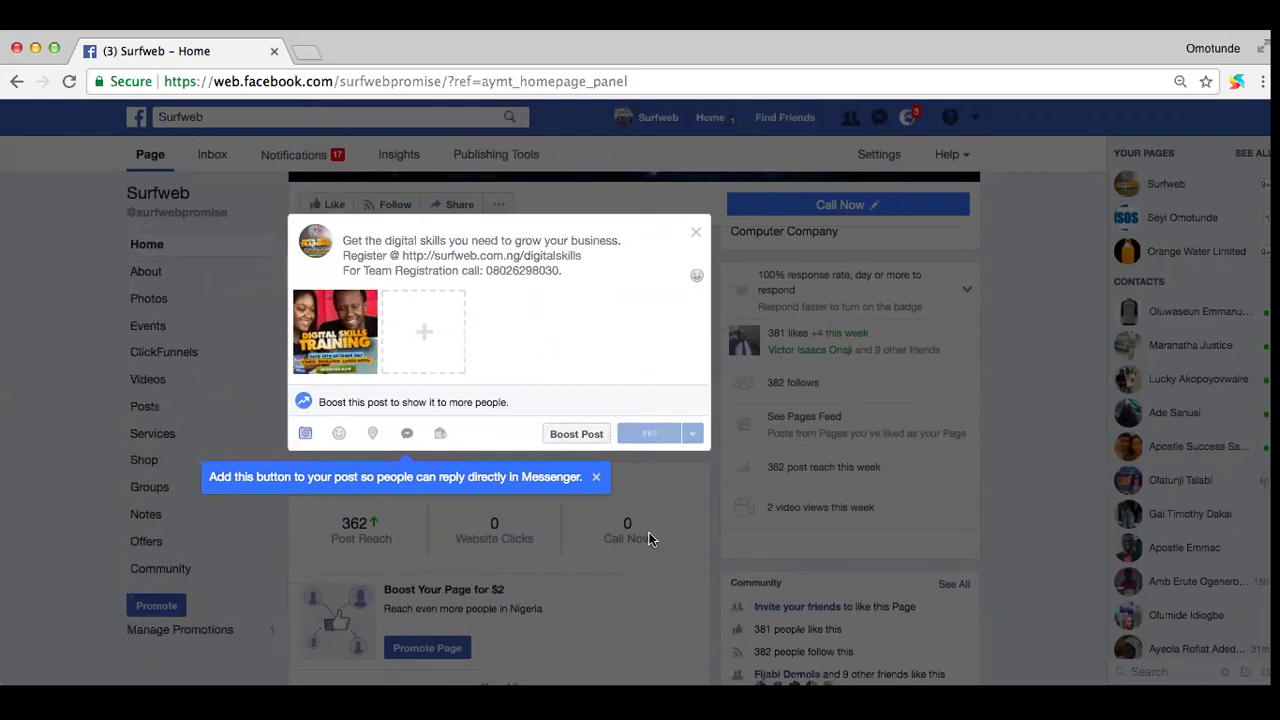
scroll(649, 540, "down", 5)
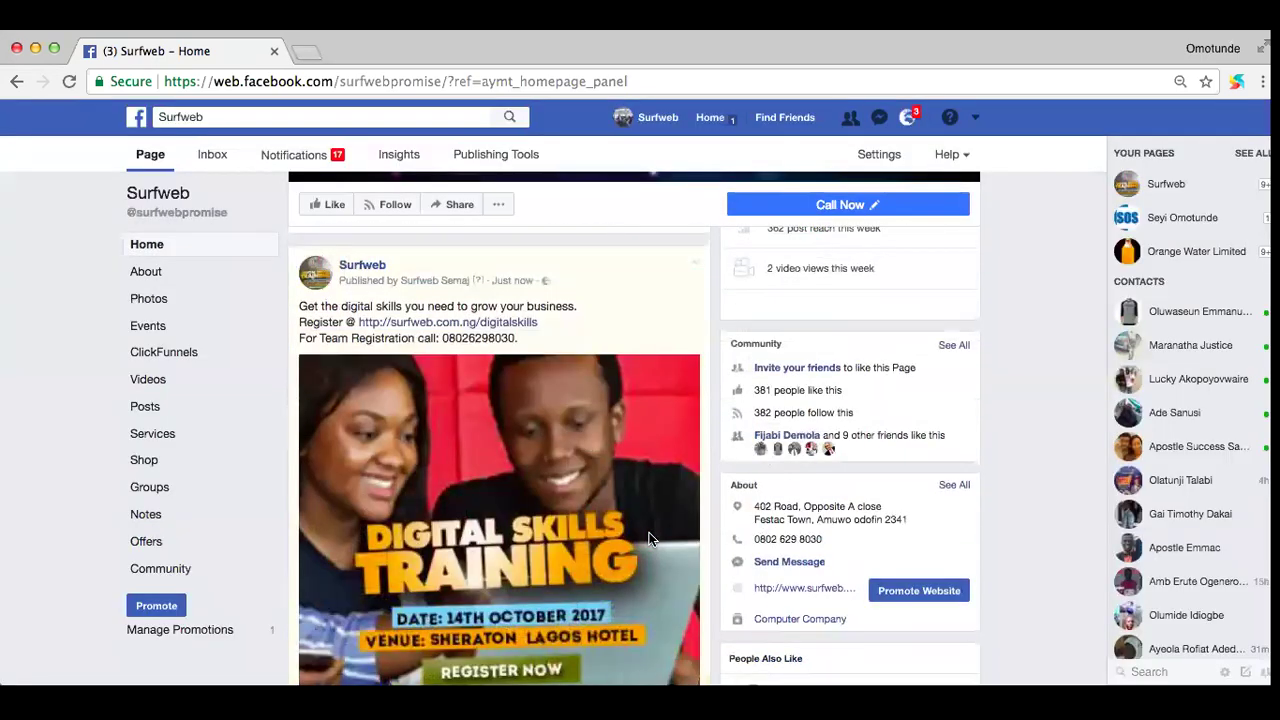
scroll(608, 549, "down", 3)
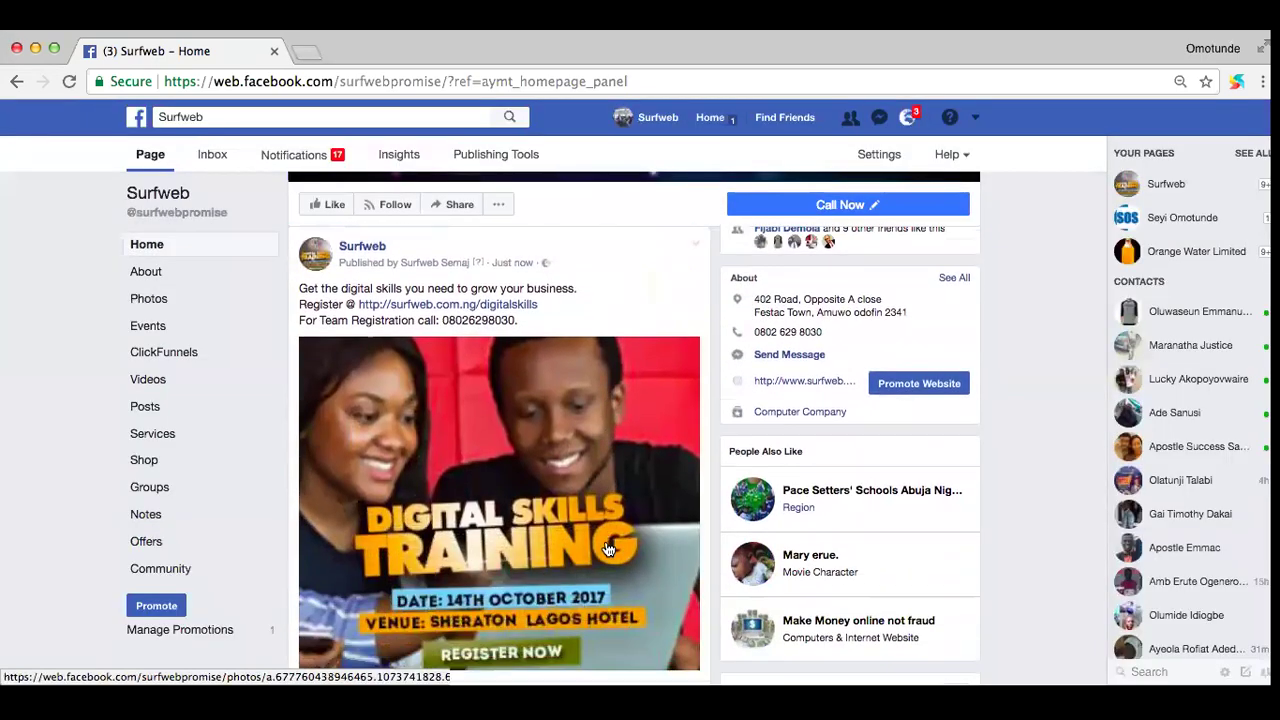
scroll(608, 549, "down", 10)
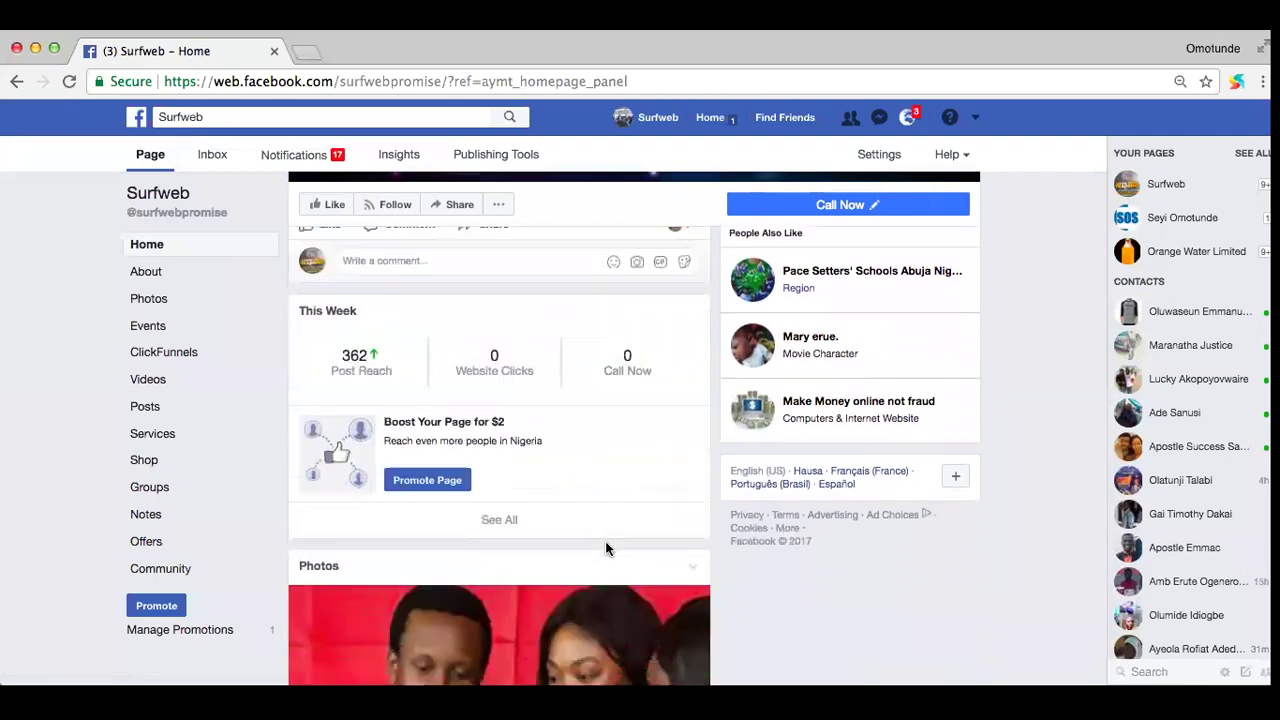
scroll(608, 549, "down", 12)
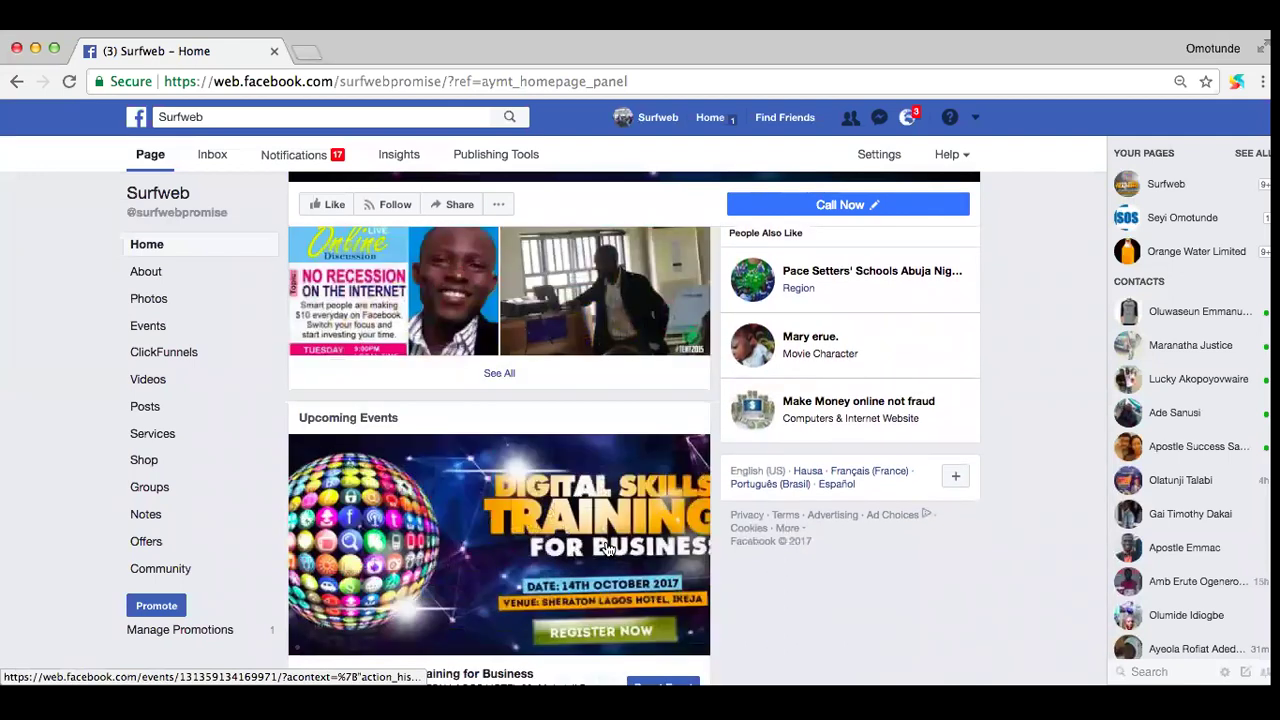
scroll(608, 549, "down", 12)
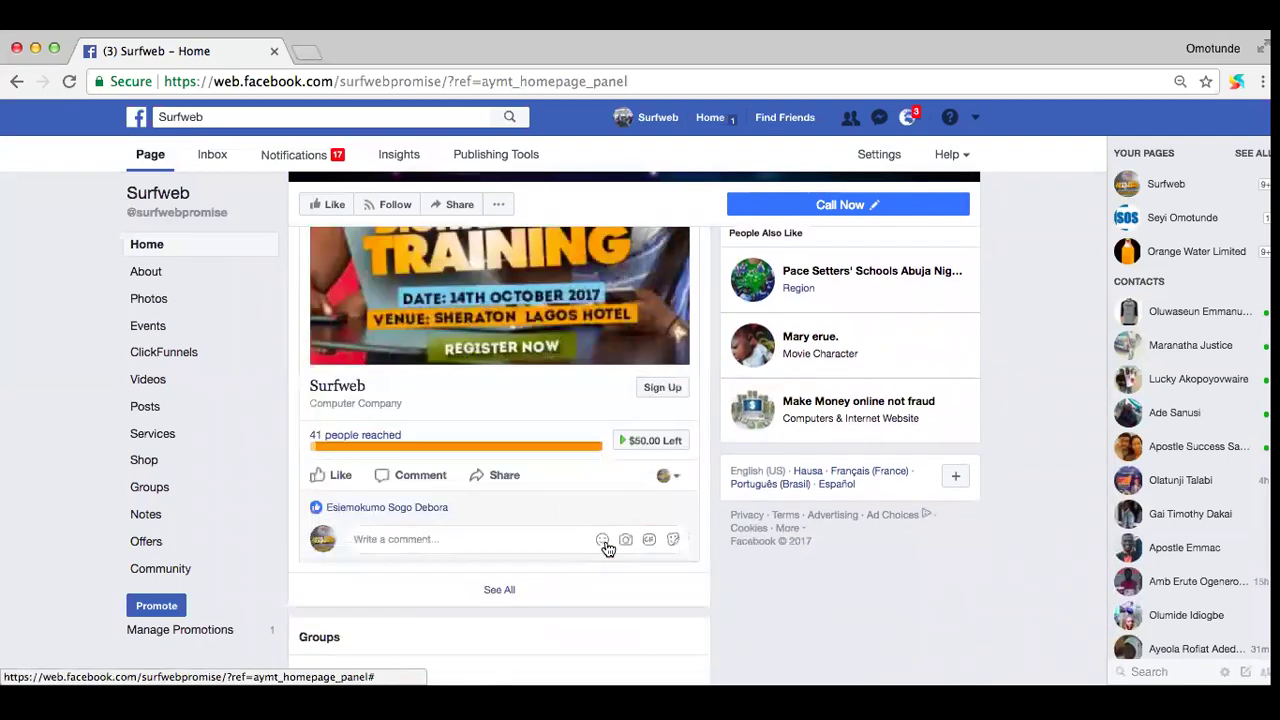
scroll(606, 548, "up", 3)
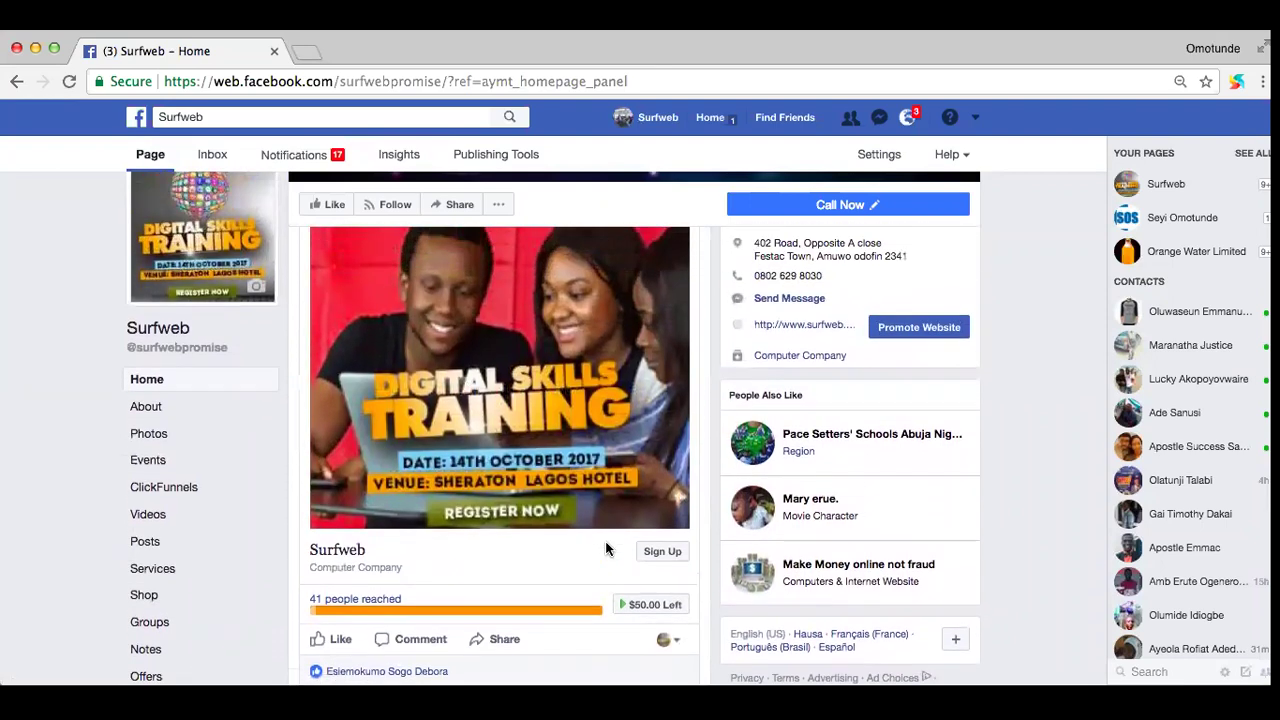
scroll(607, 549, "up", 10)
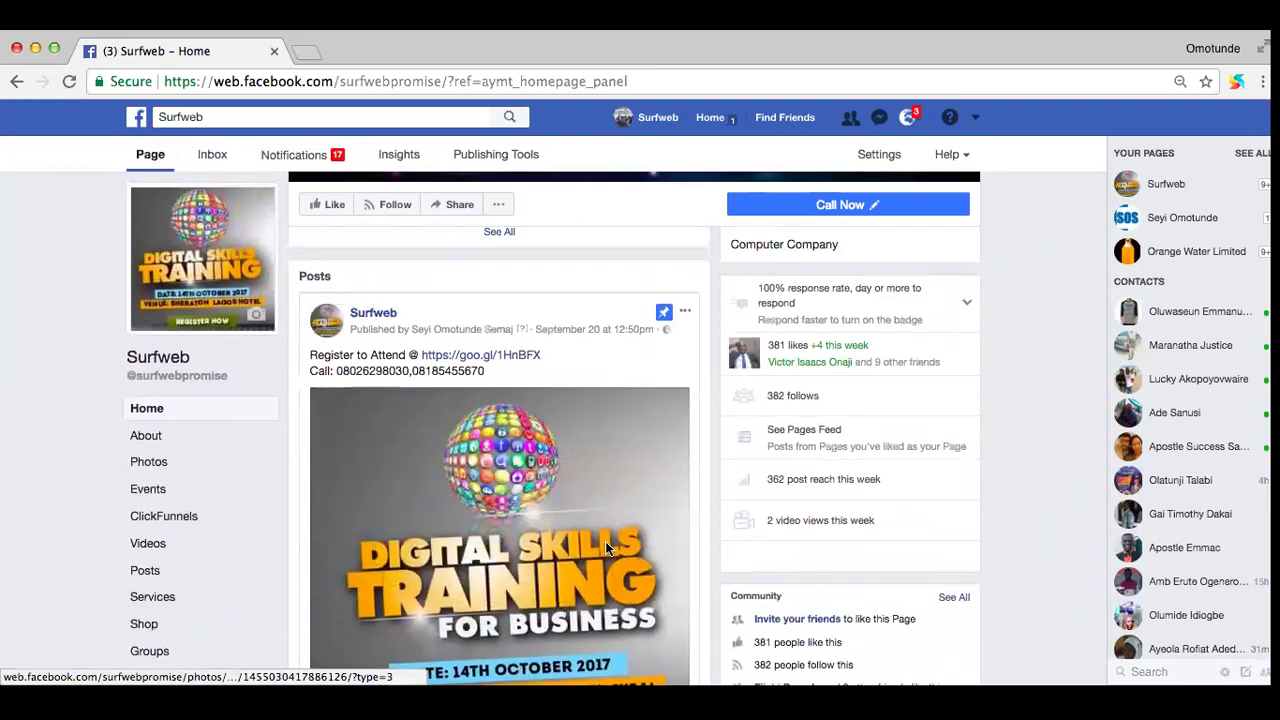
scroll(608, 549, "up", 10)
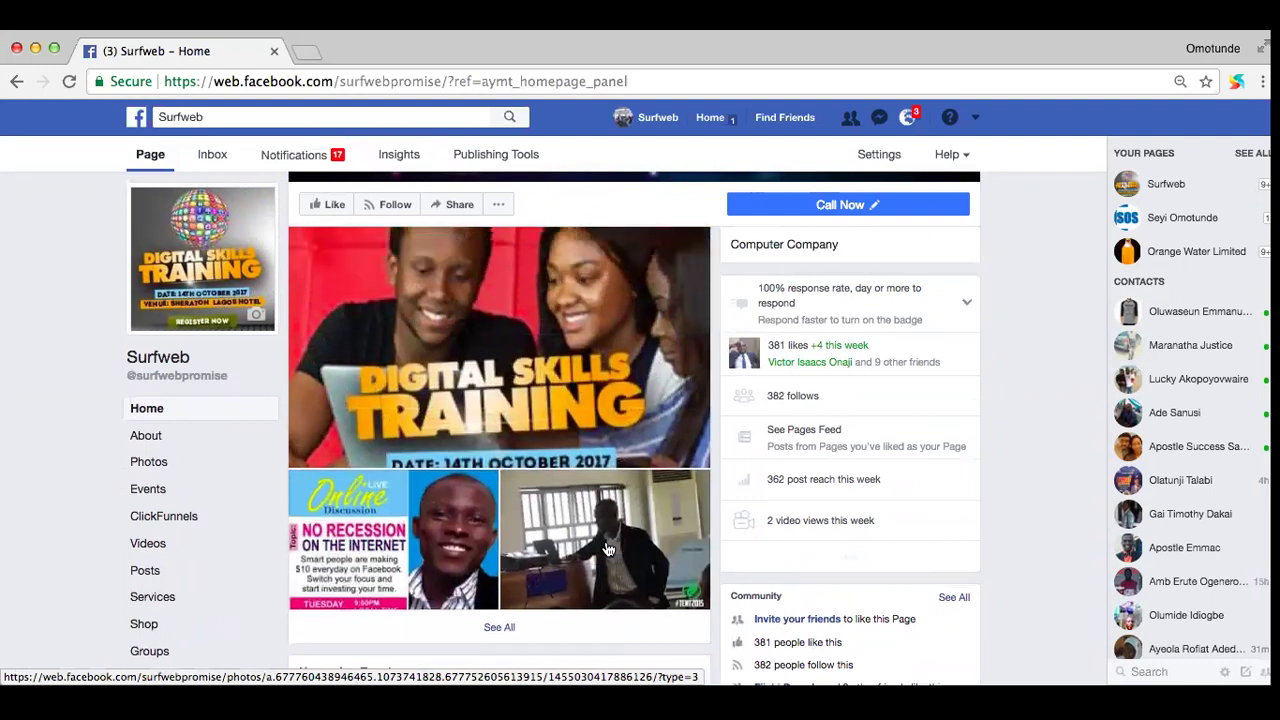
scroll(607, 549, "up", 10)
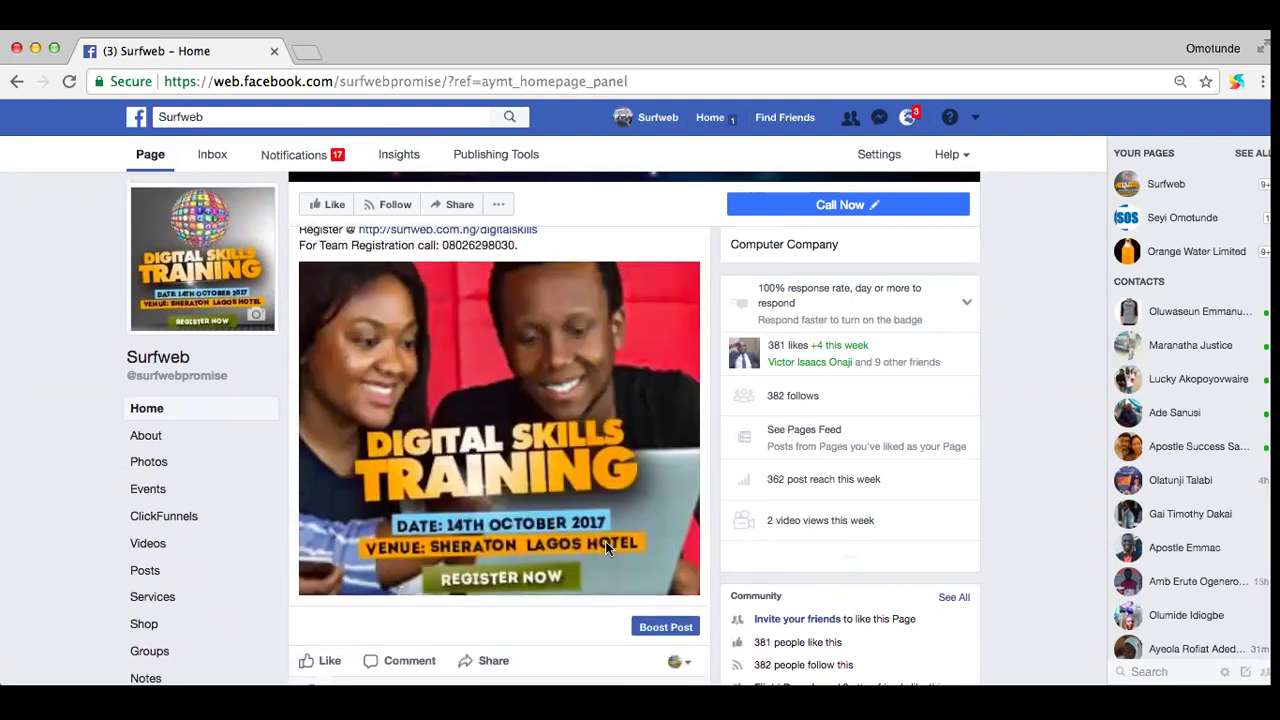
scroll(607, 549, "down", 3)
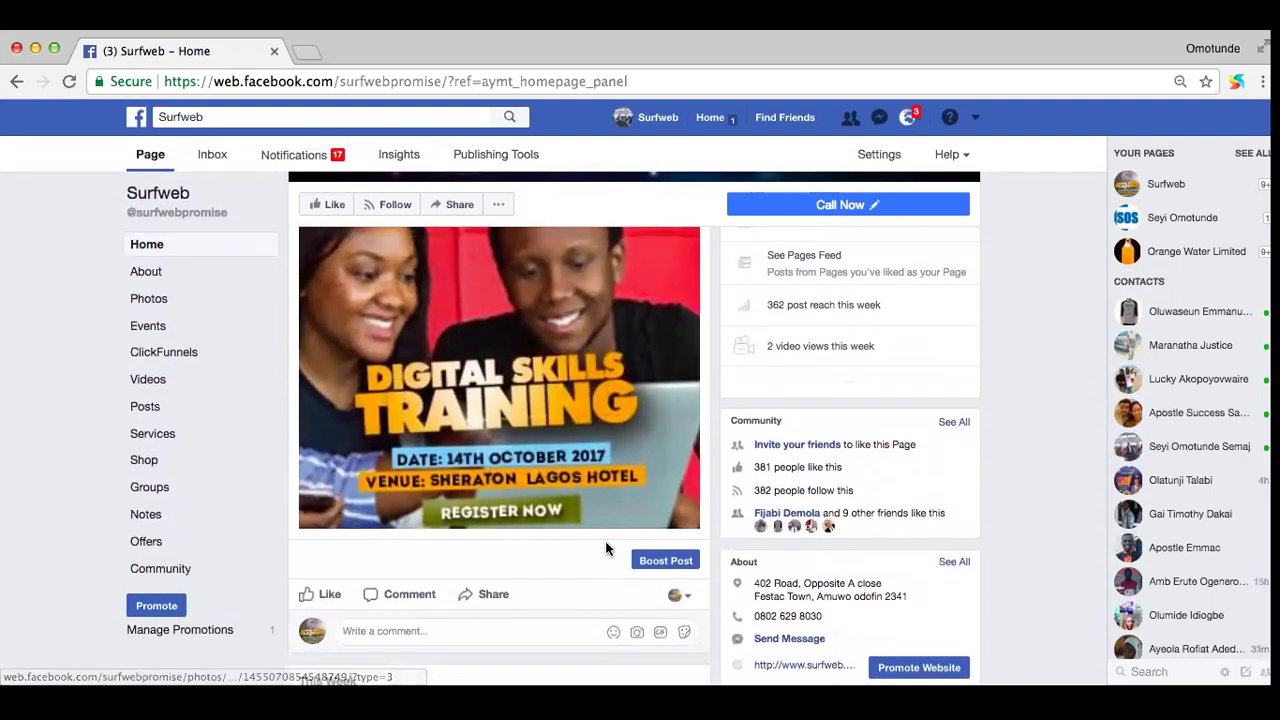
scroll(607, 549, "up", 1)
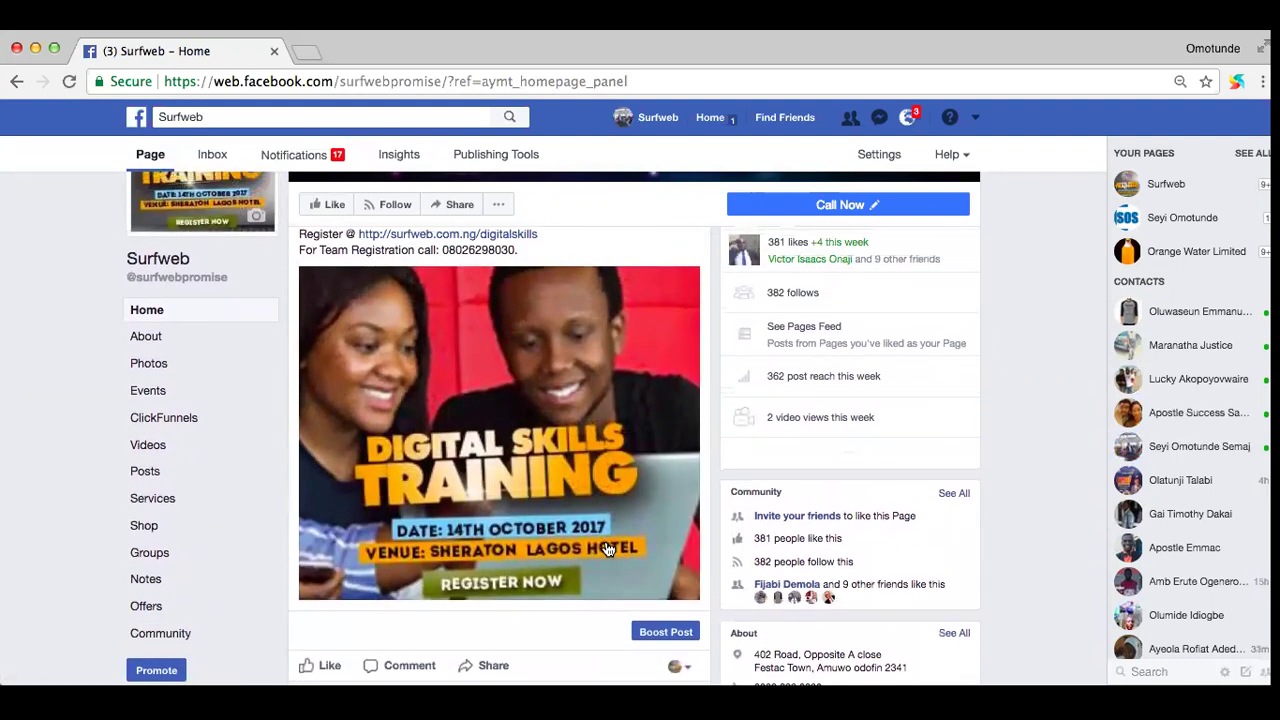
Step: Boost the Digital Skills Training post and review its Engagement objective and Digital skills audience
left_click(660, 630)
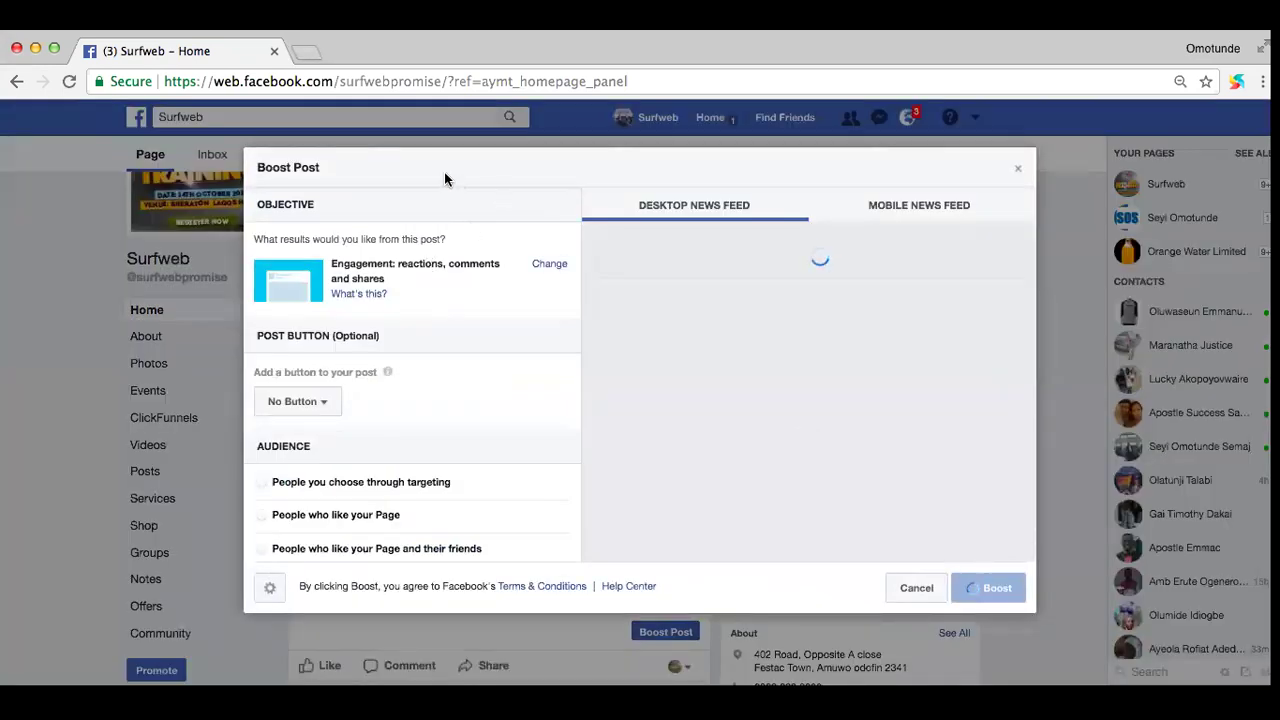
triple_click(388, 164)
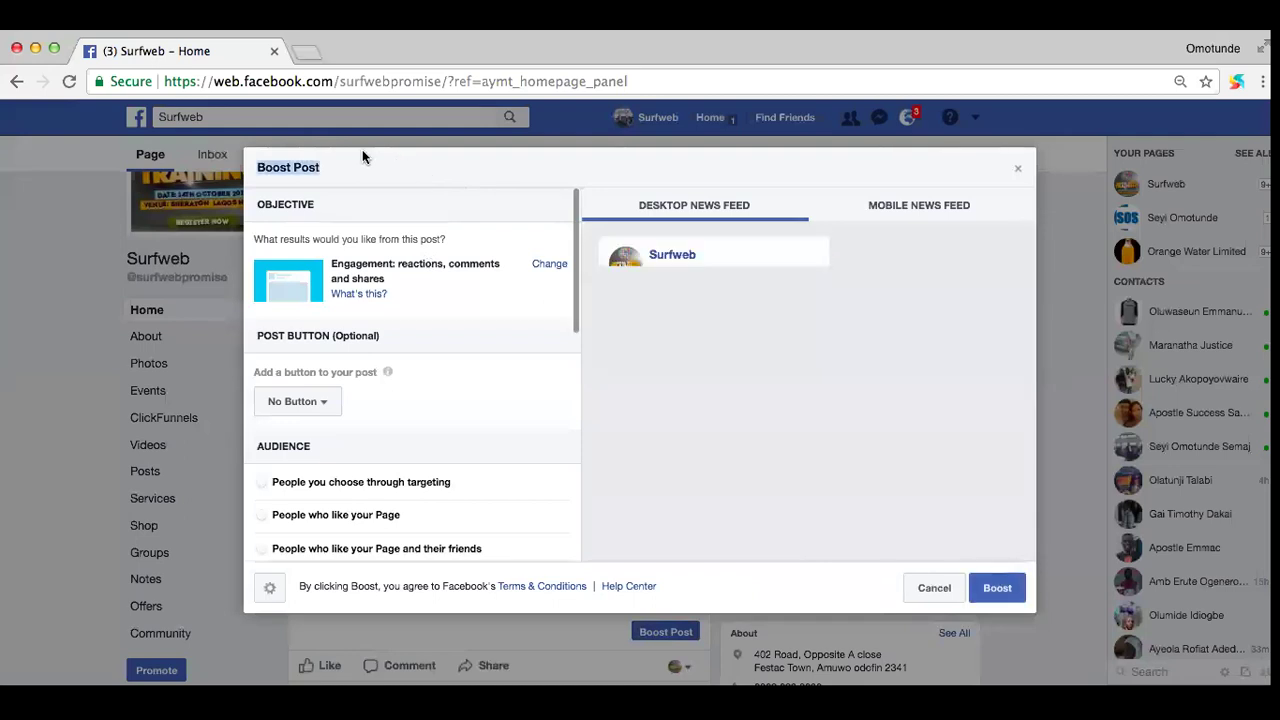
scroll(776, 395, "down", 3)
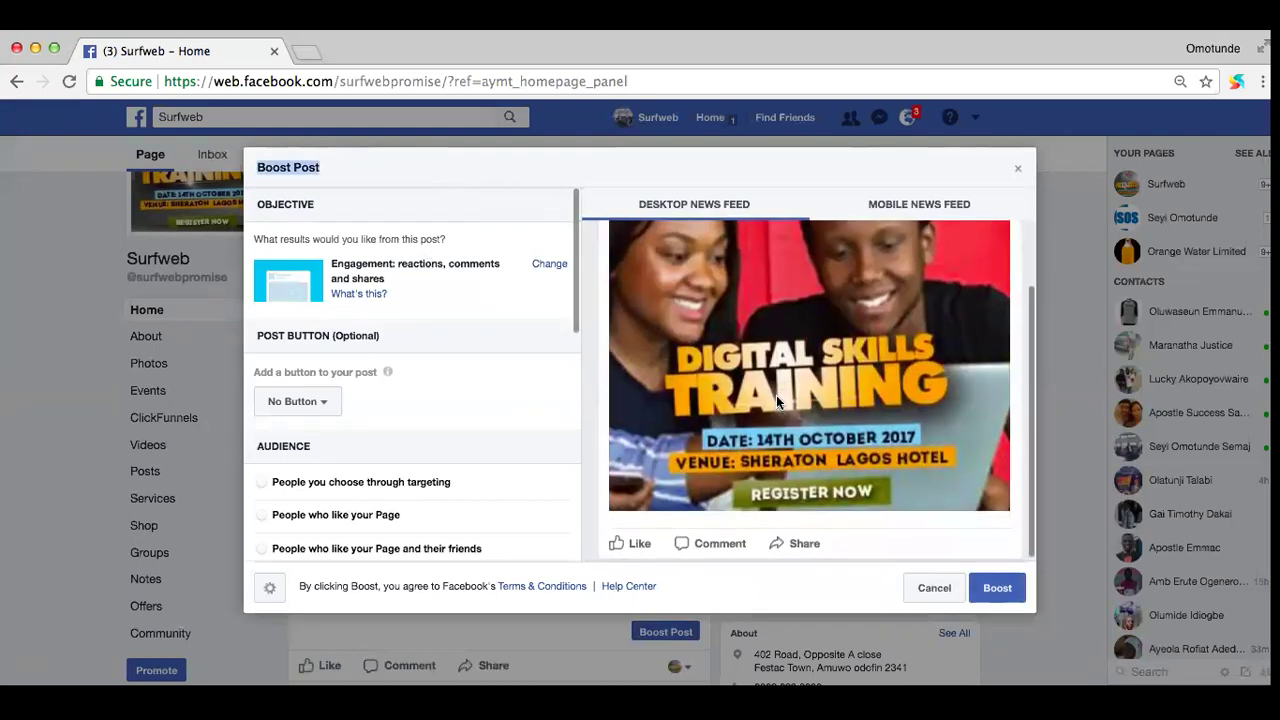
scroll(493, 457, "down", 4)
scroll(493, 457, "down", 1)
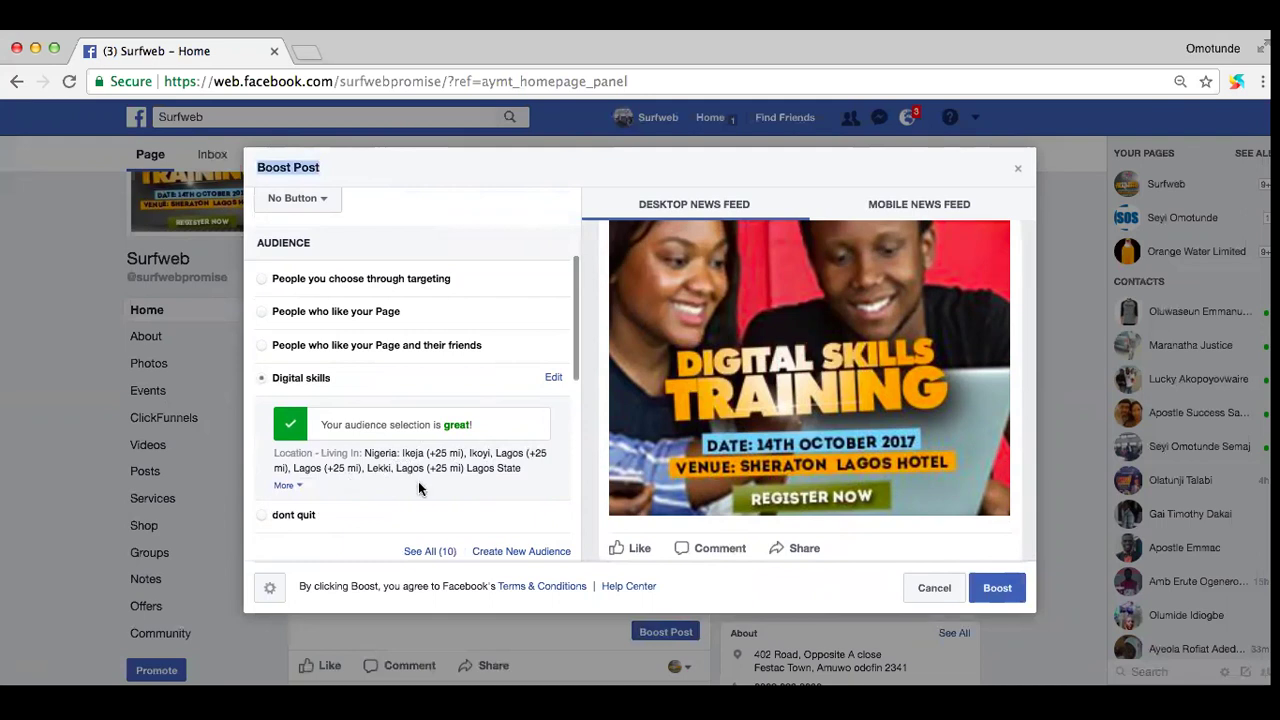
scroll(418, 485, "down", 1)
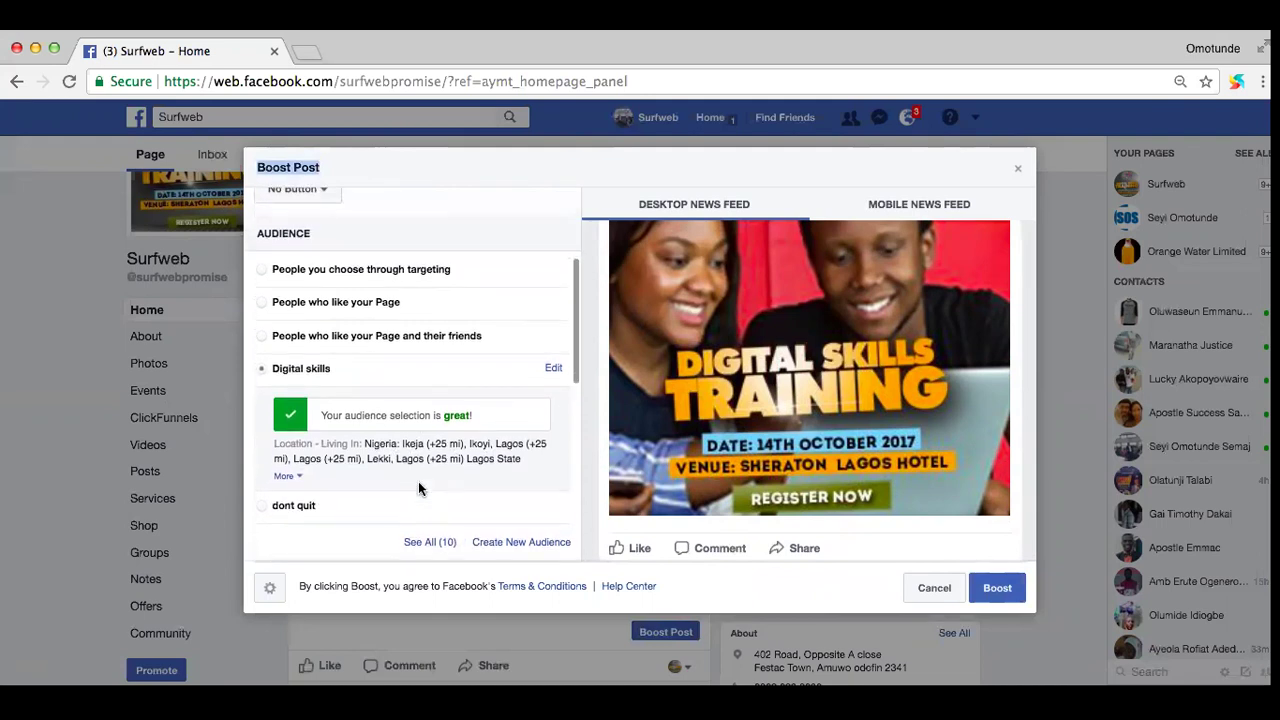
scroll(418, 488, "up", 3)
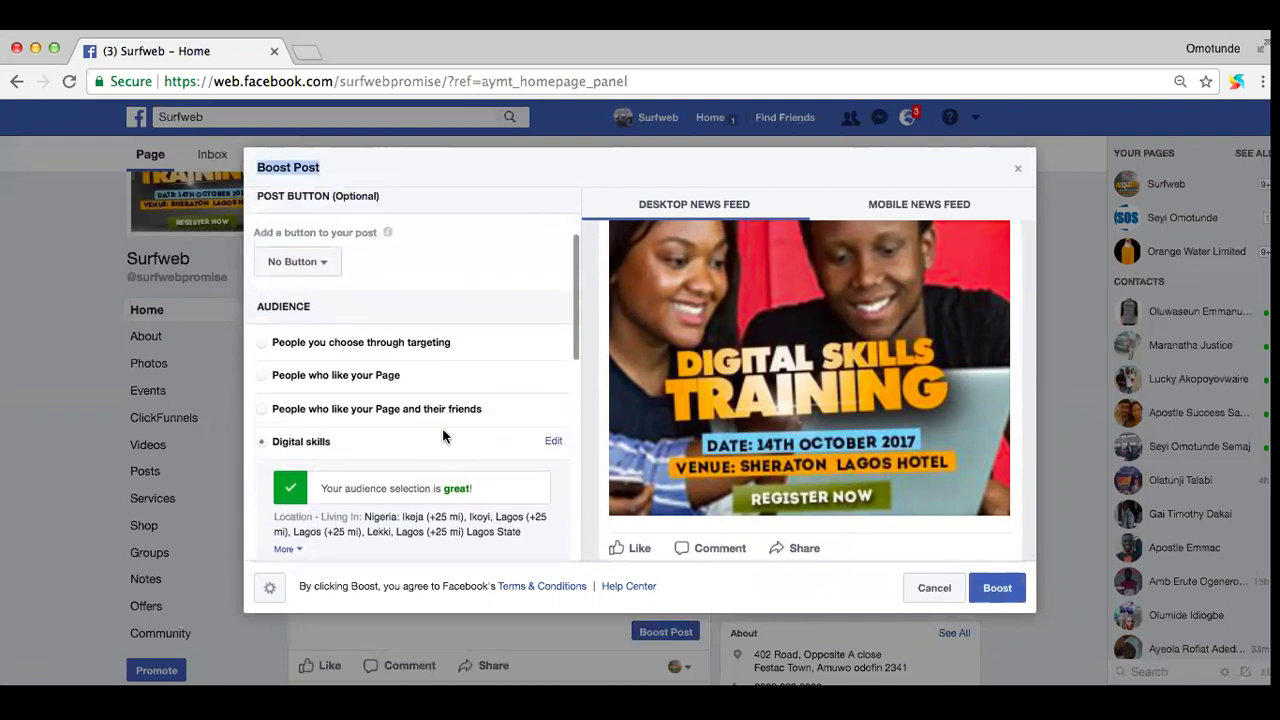
scroll(450, 397, "up", 5)
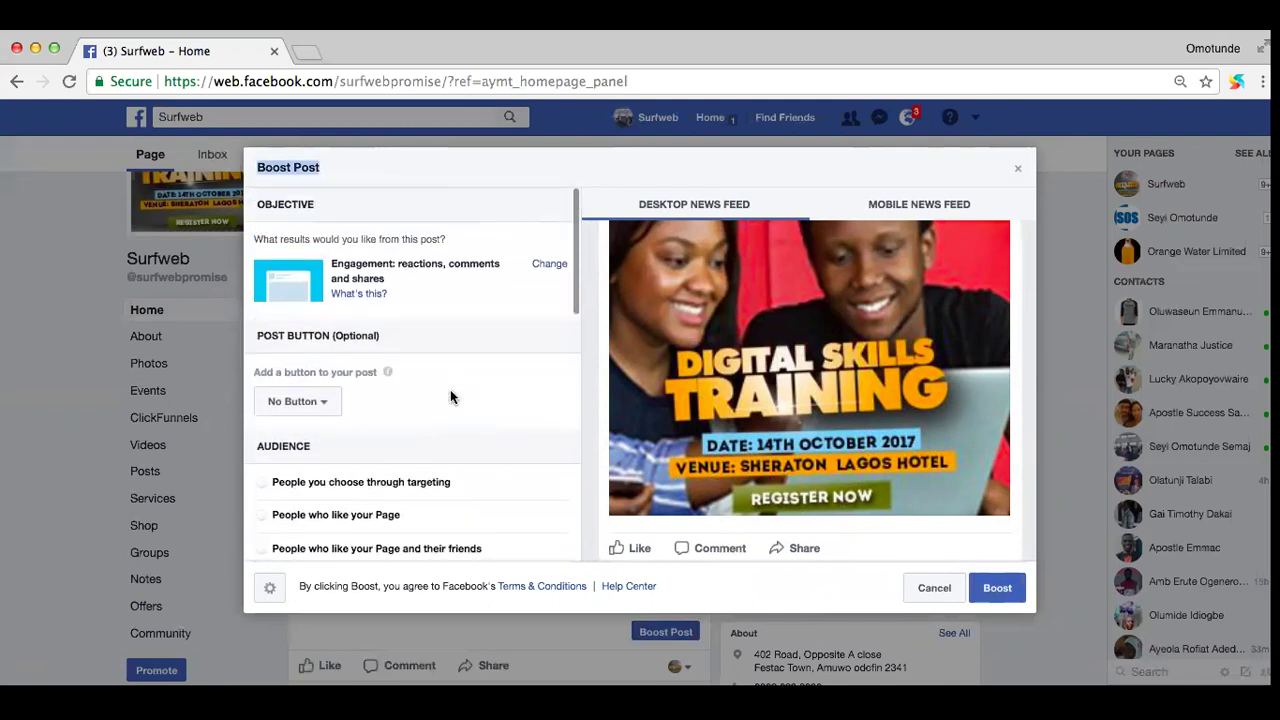
scroll(450, 397, "down", 4)
scroll(450, 399, "up", 4)
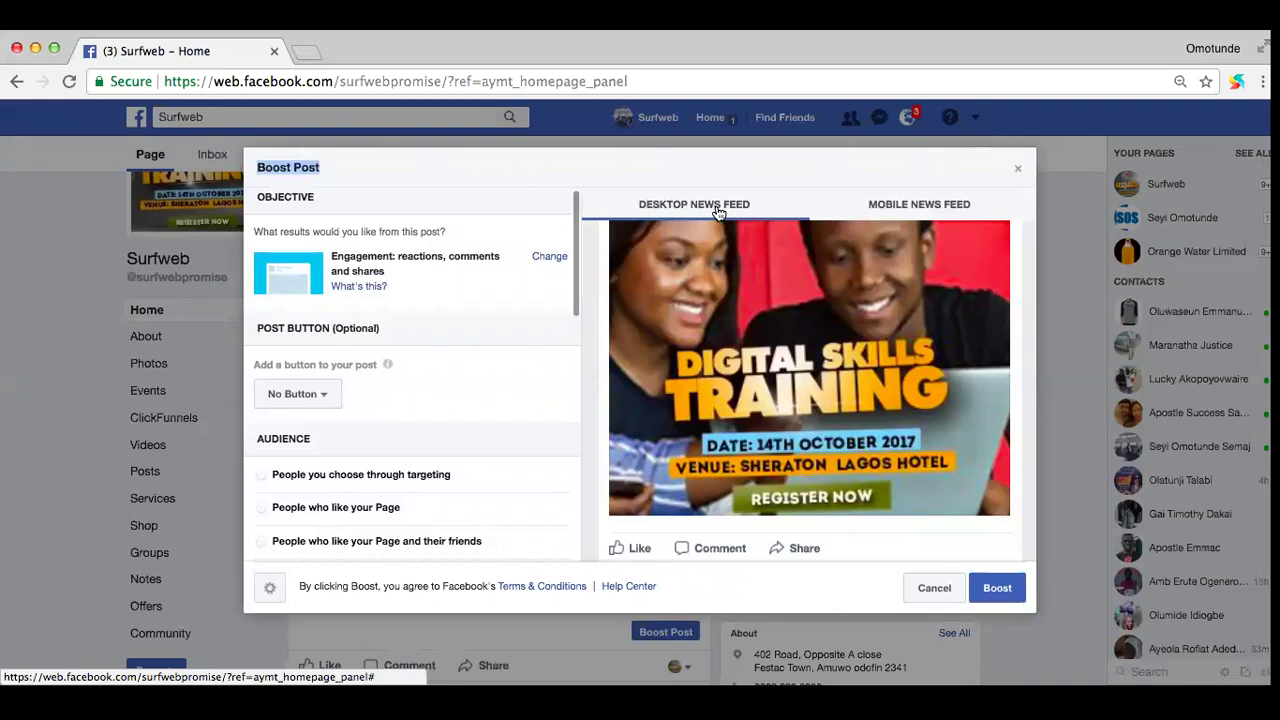
Step: Switch to the mobile feed preview and add a Sign Up button to the post
left_click(892, 207)
scroll(868, 356, "up", 3)
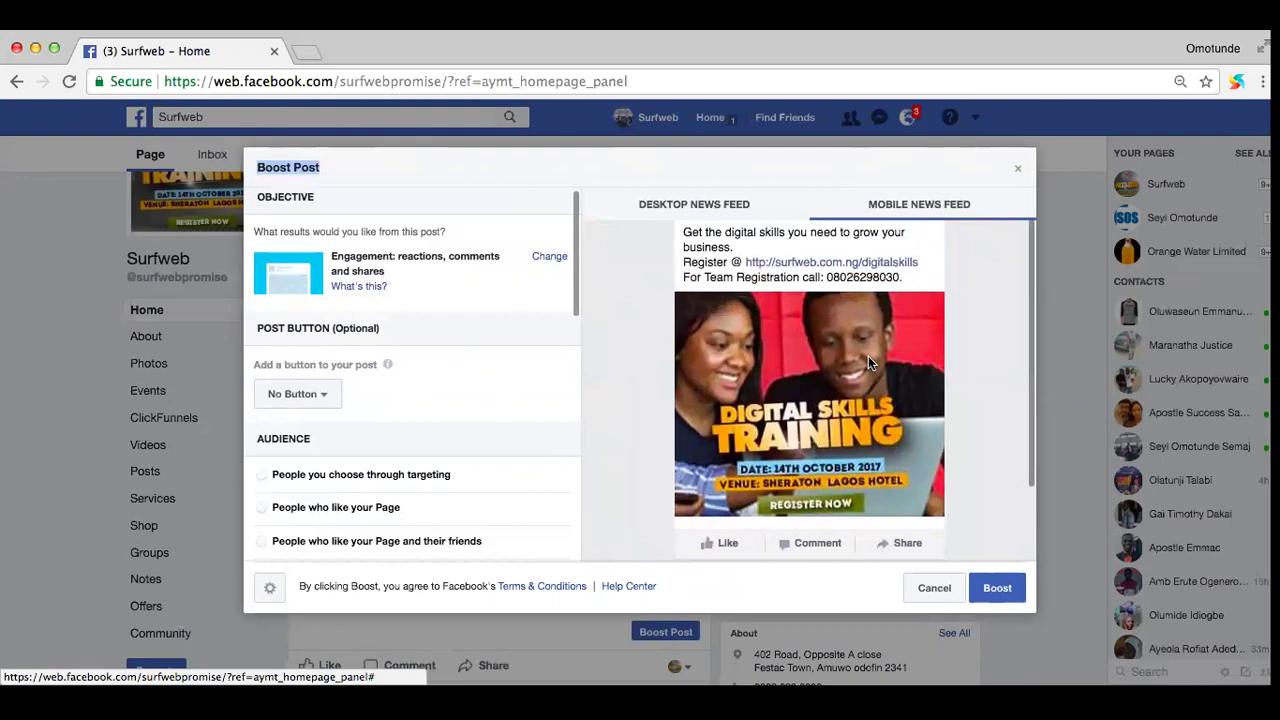
scroll(868, 356, "down", 3)
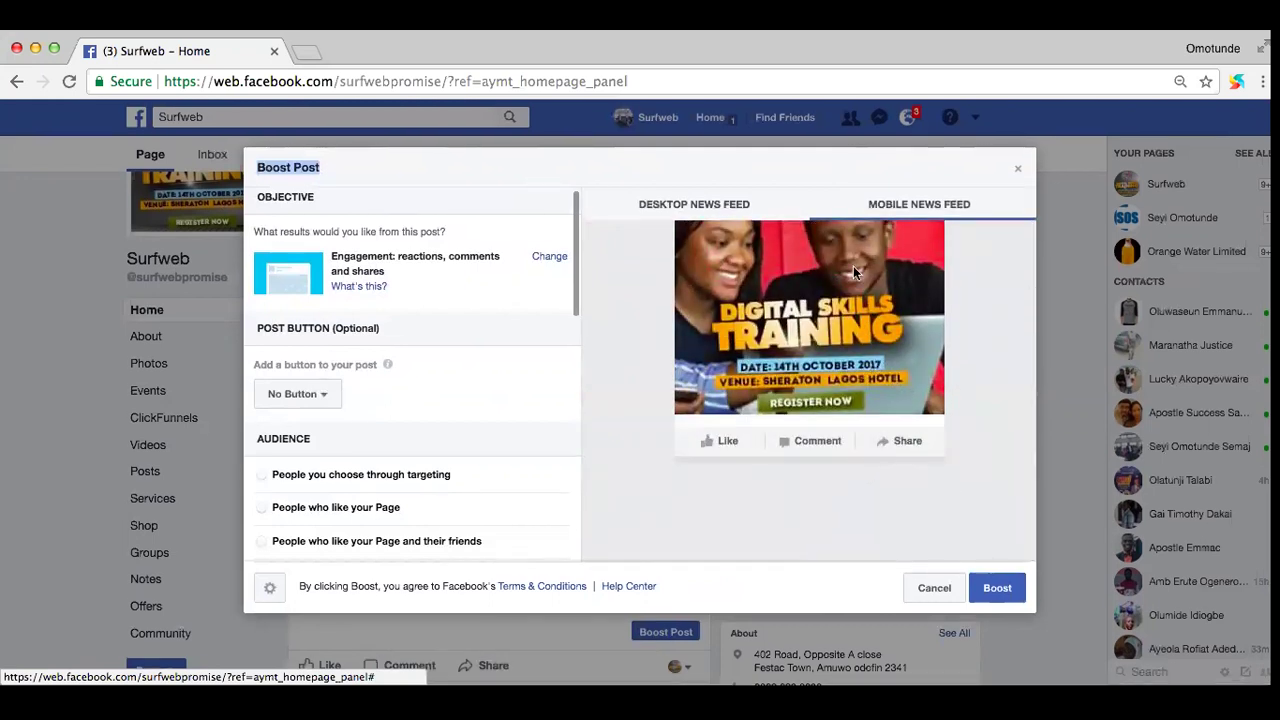
scroll(853, 272, "up", 3)
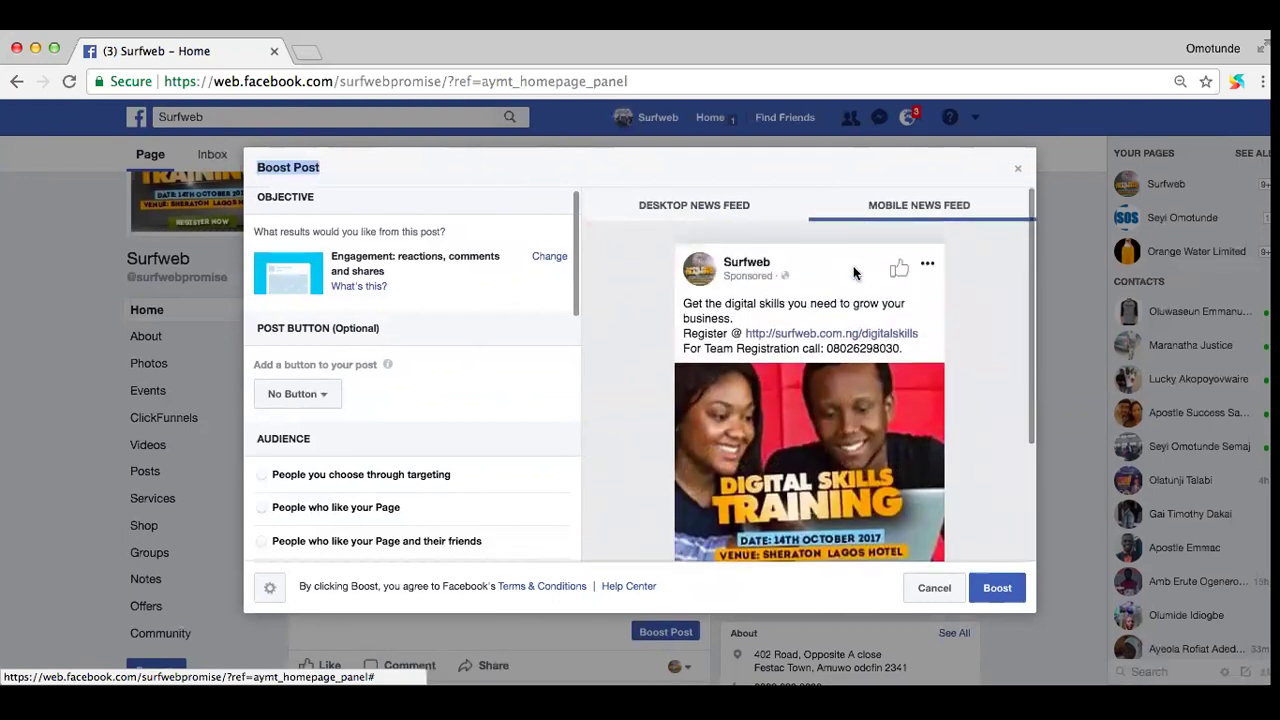
scroll(329, 379, "down", 1)
left_click(305, 366)
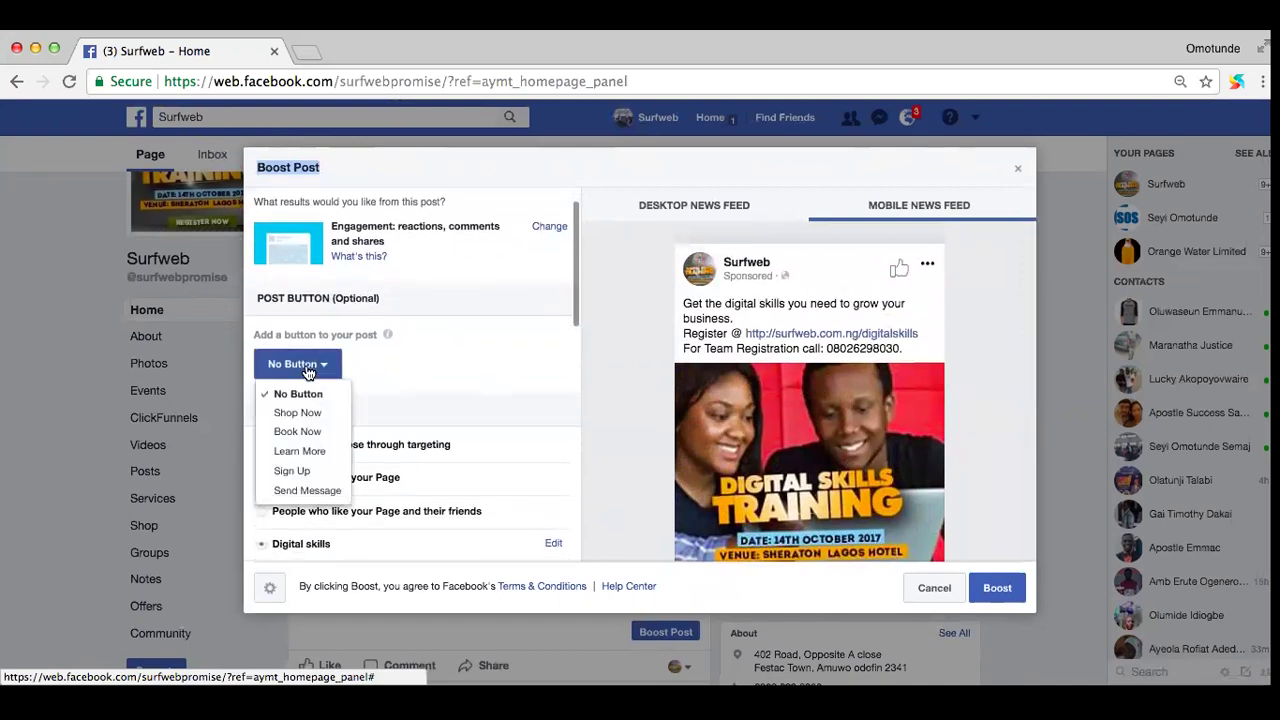
left_click(294, 470)
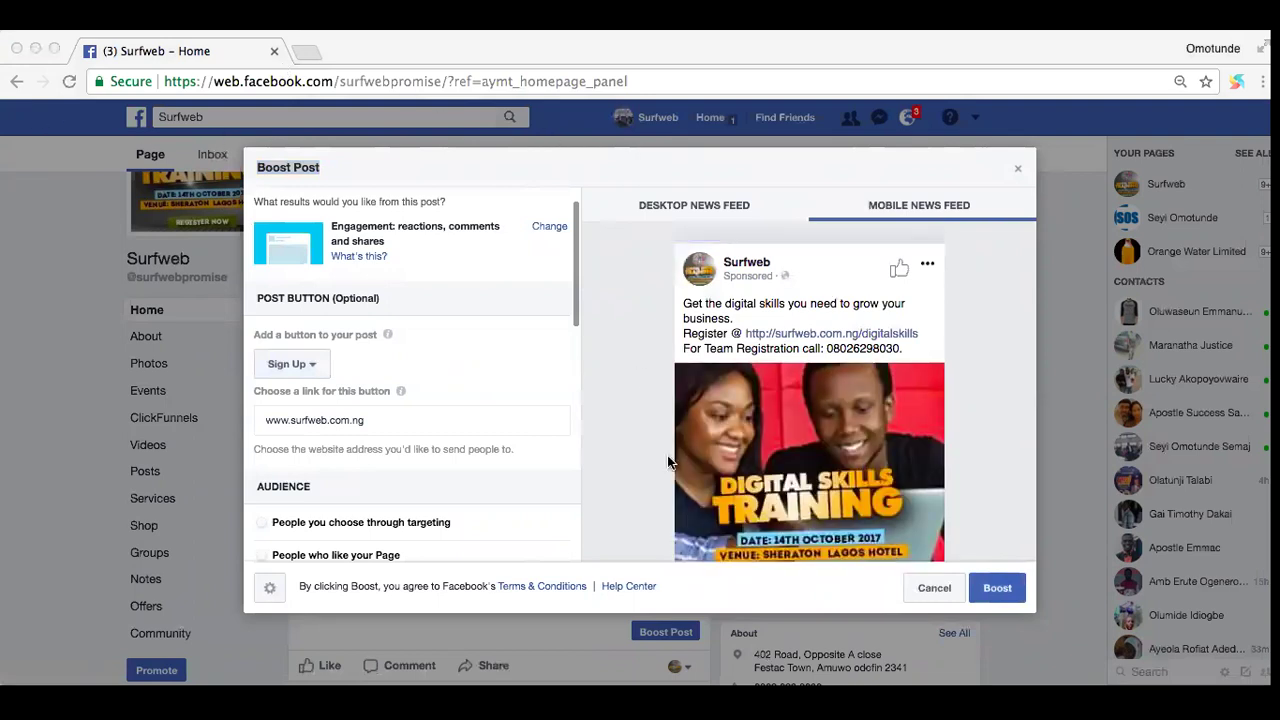
key("super+Tab")
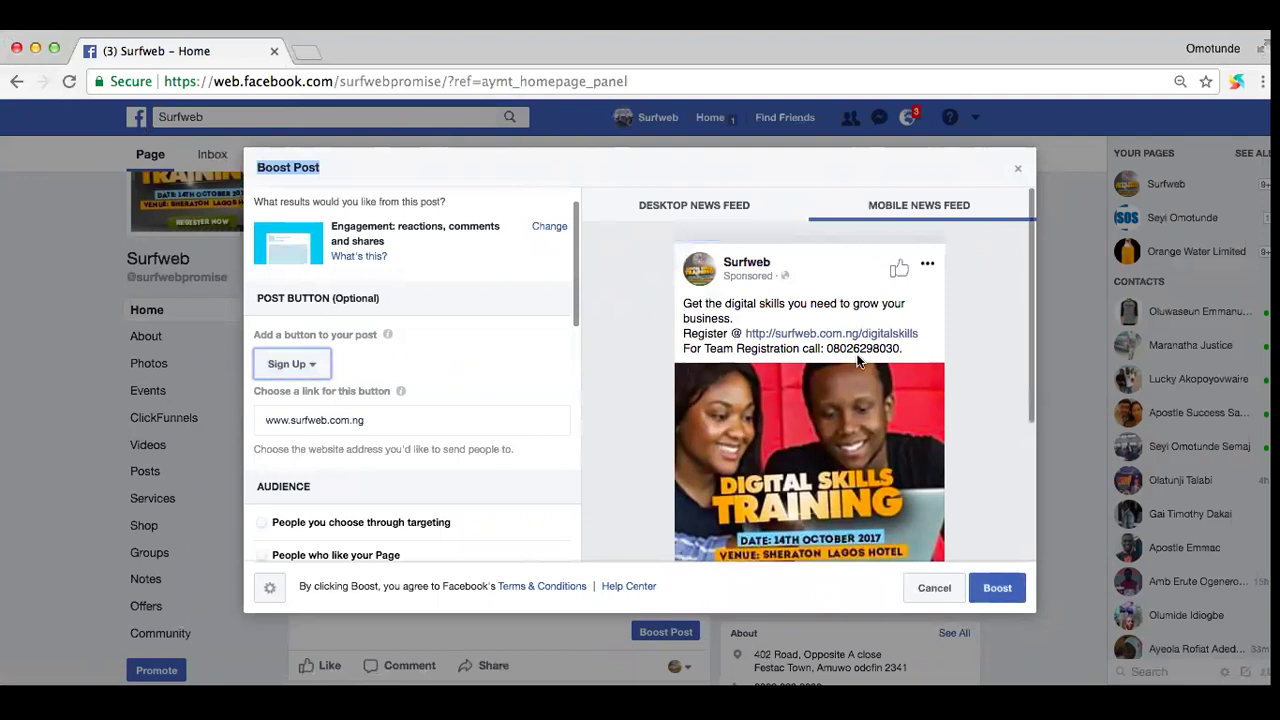
triple_click(372, 420)
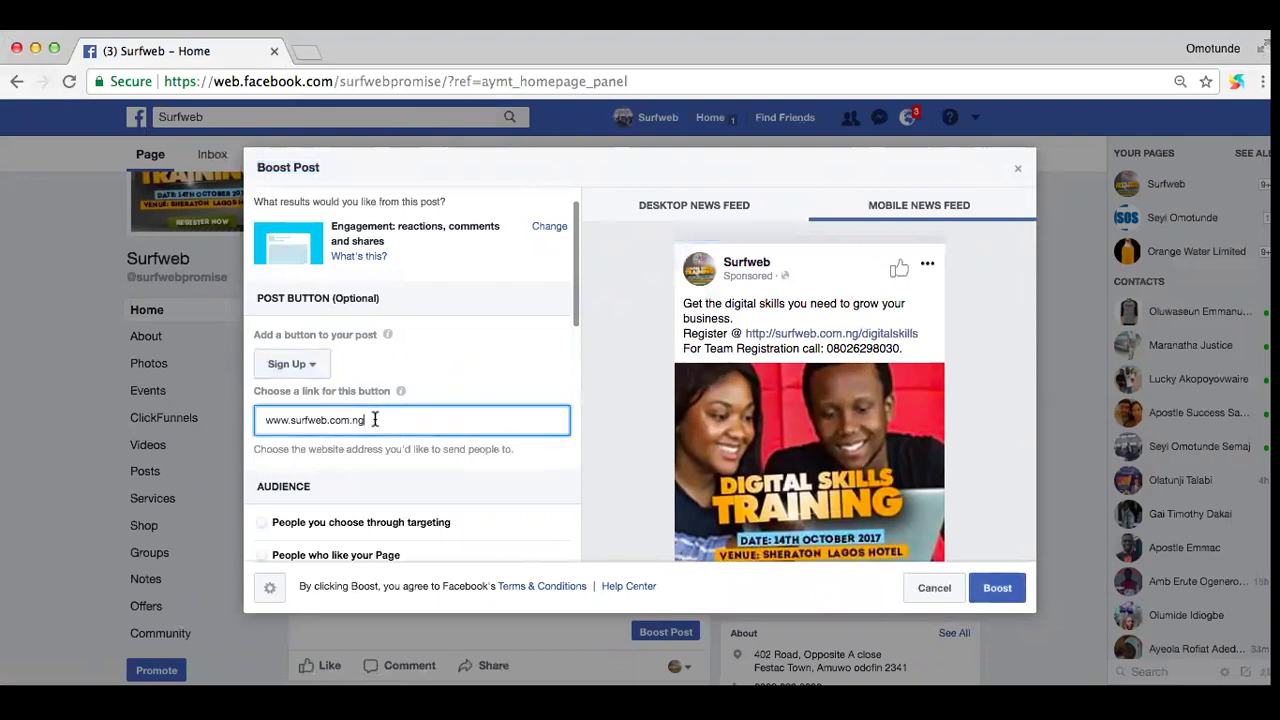
type("http://surfweb.com.ng/digitalskills/")
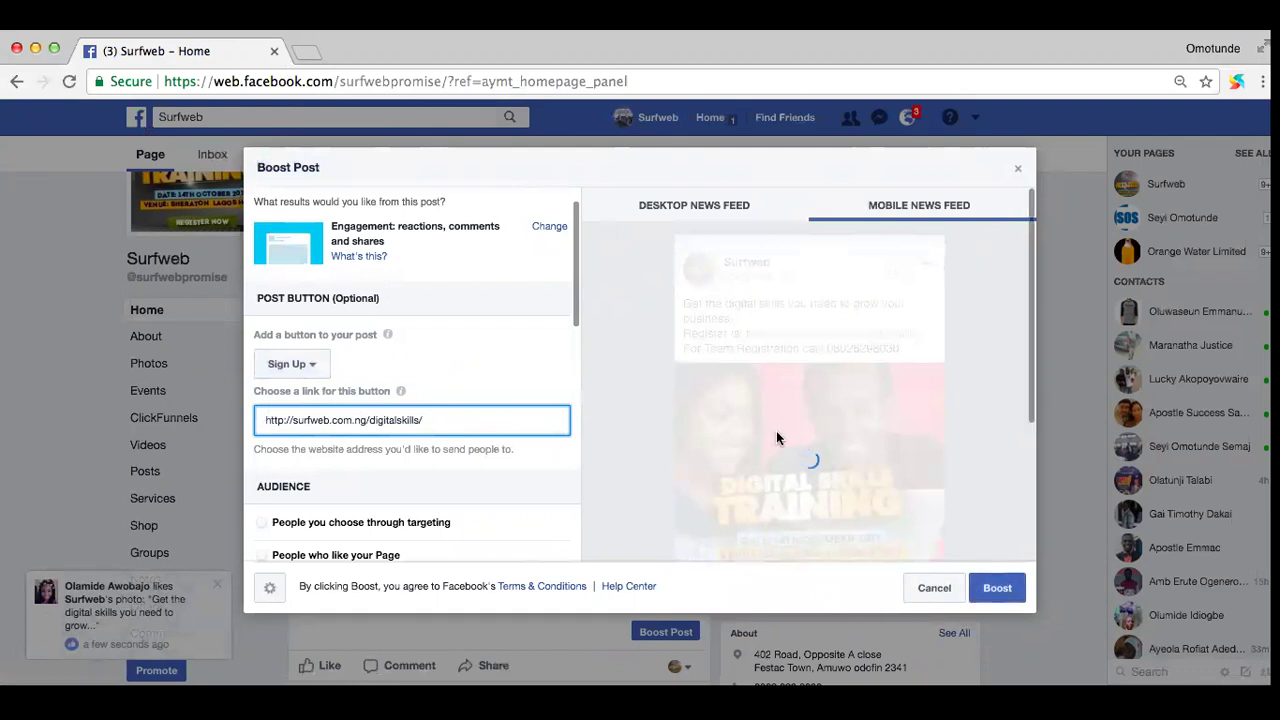
scroll(776, 433, "down", 2)
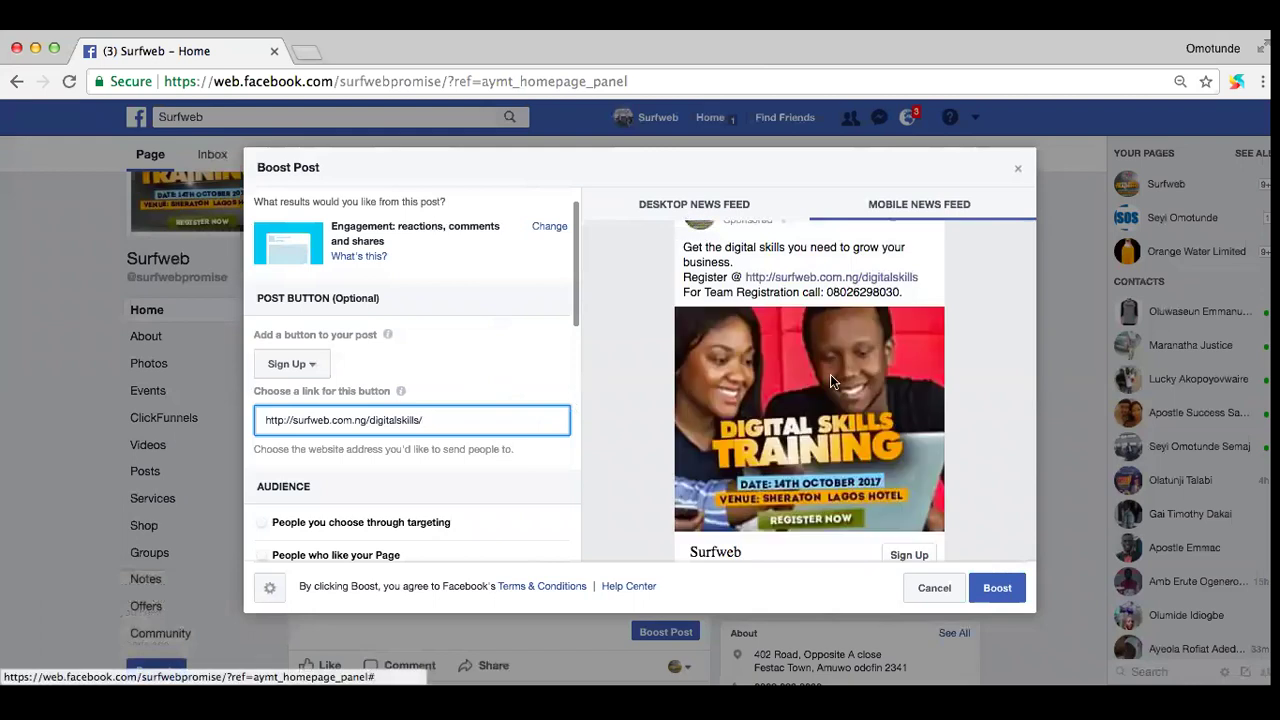
scroll(838, 417, "down", 2)
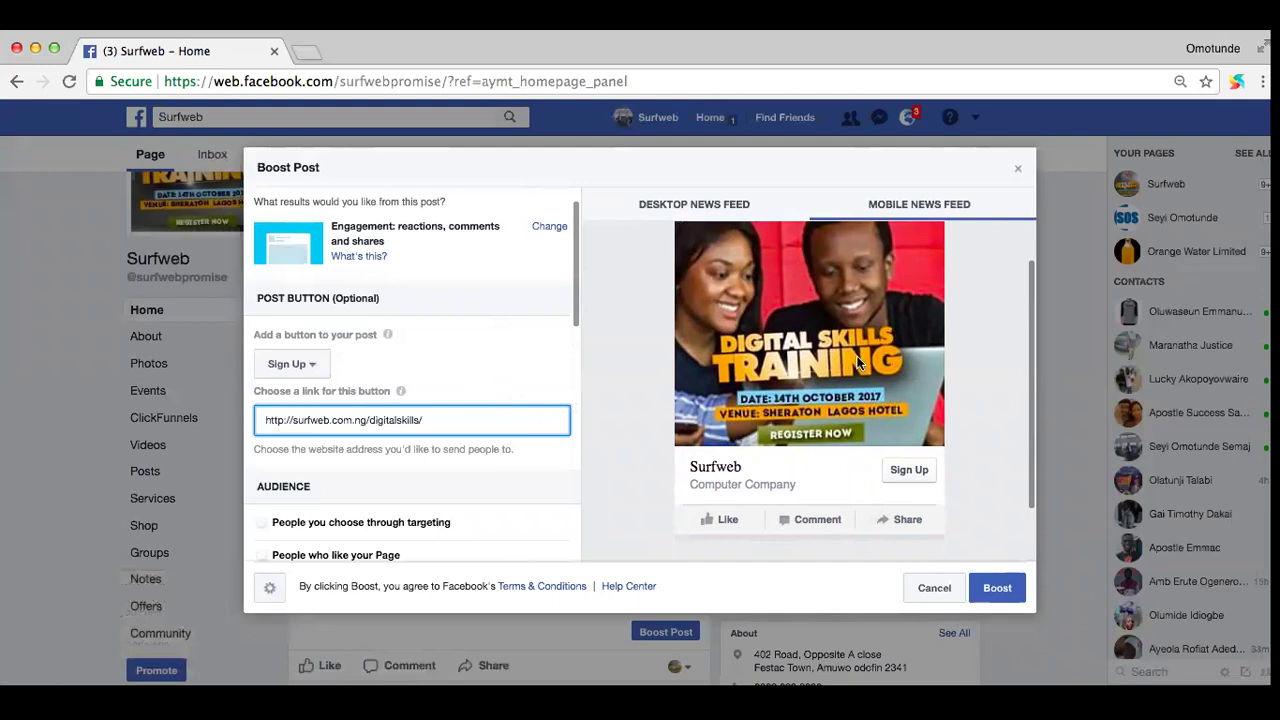
scroll(412, 437, "down", 4)
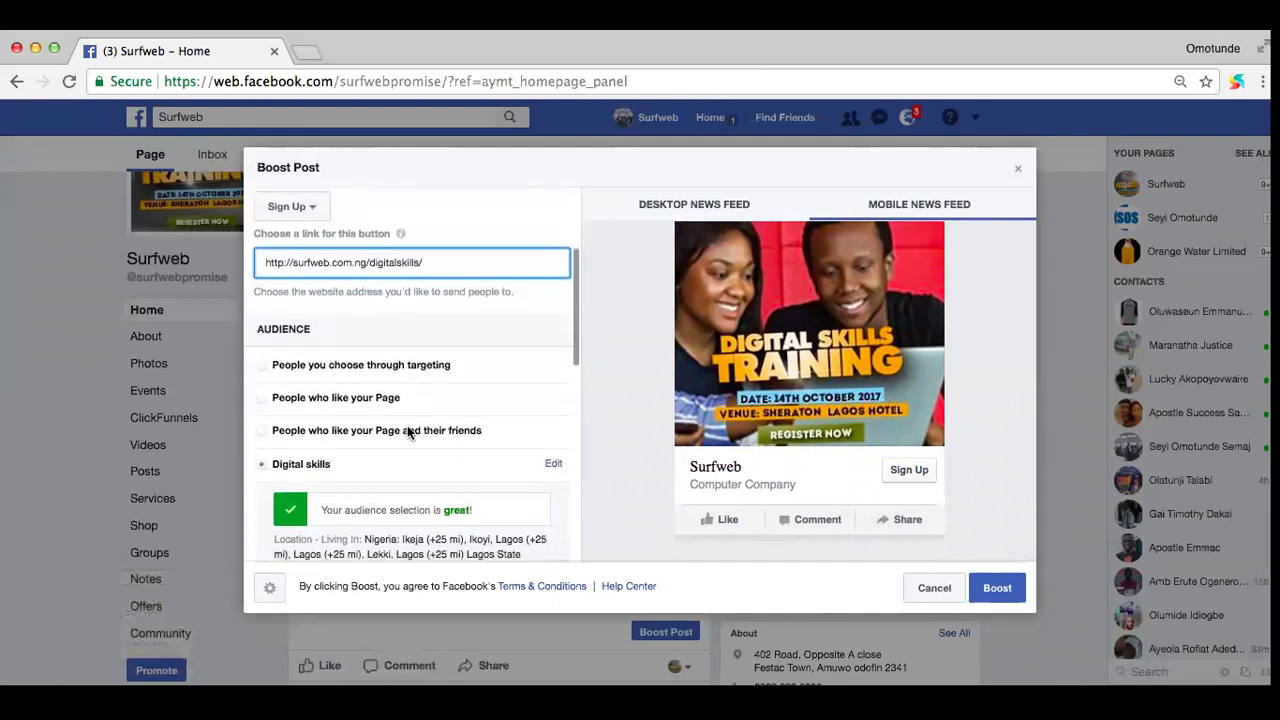
scroll(362, 434, "down", 3)
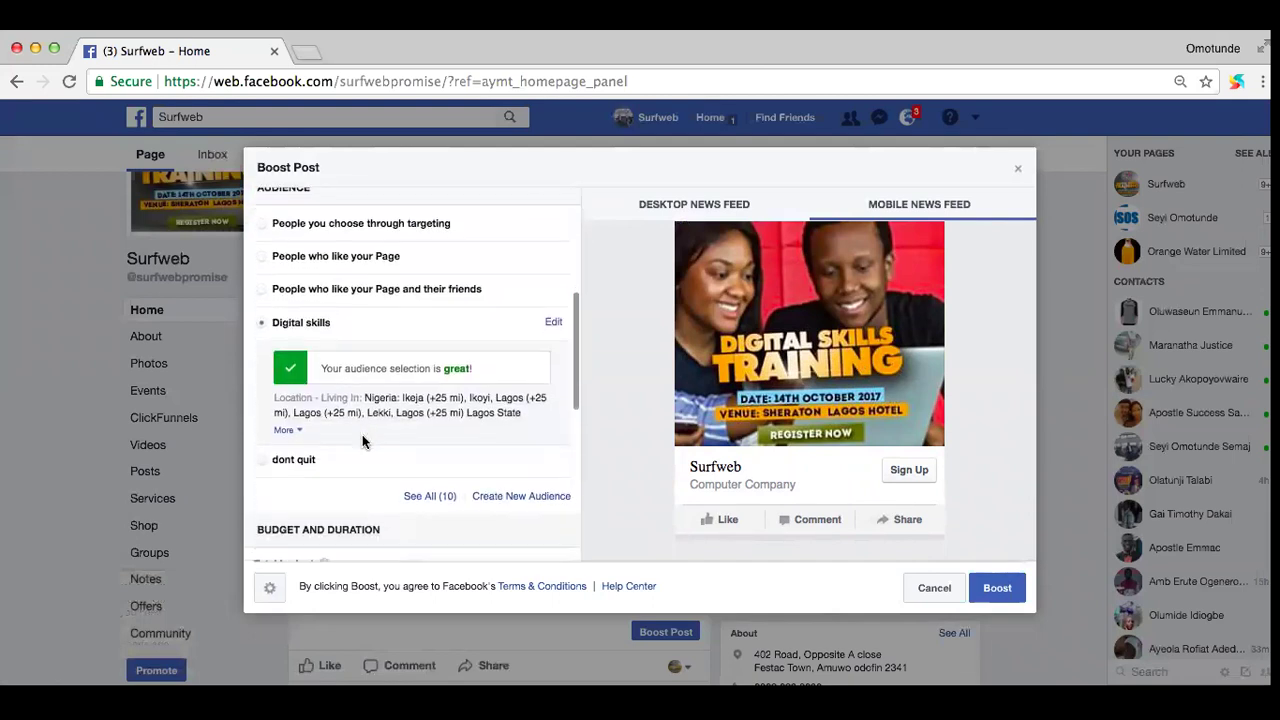
scroll(362, 434, "down", 1)
scroll(362, 434, "down", 1)
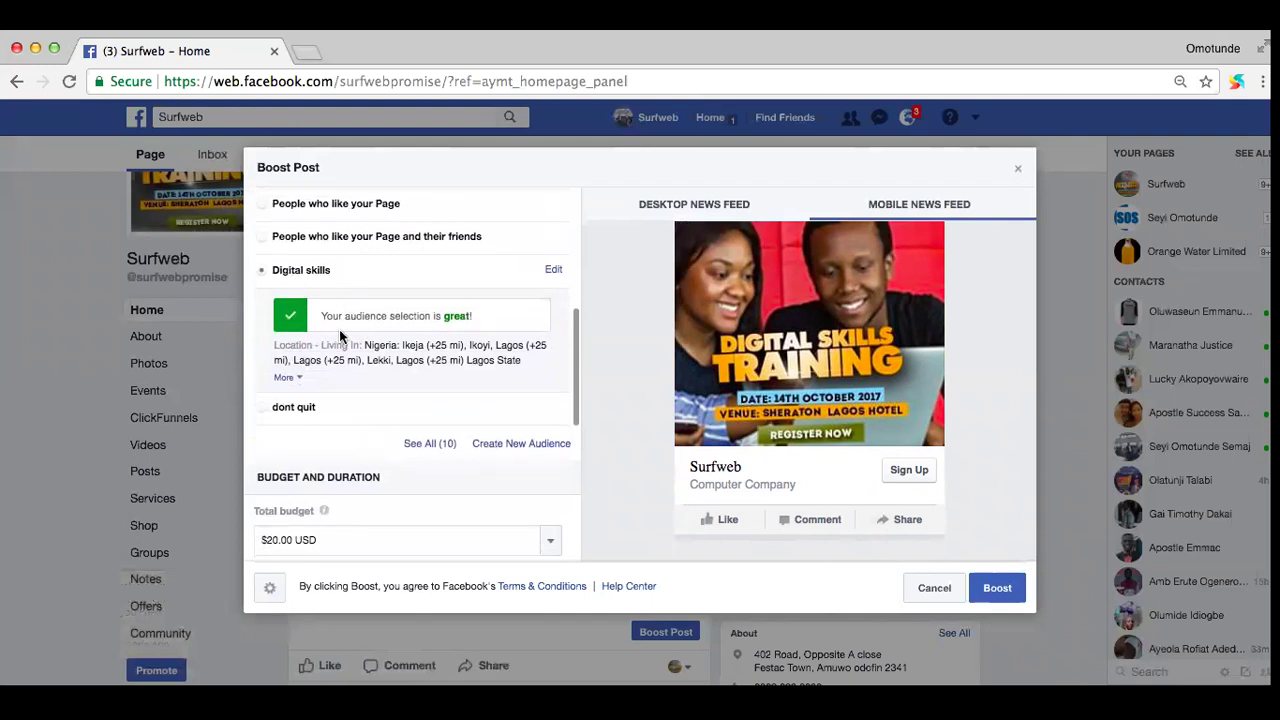
scroll(352, 312, "down", 1)
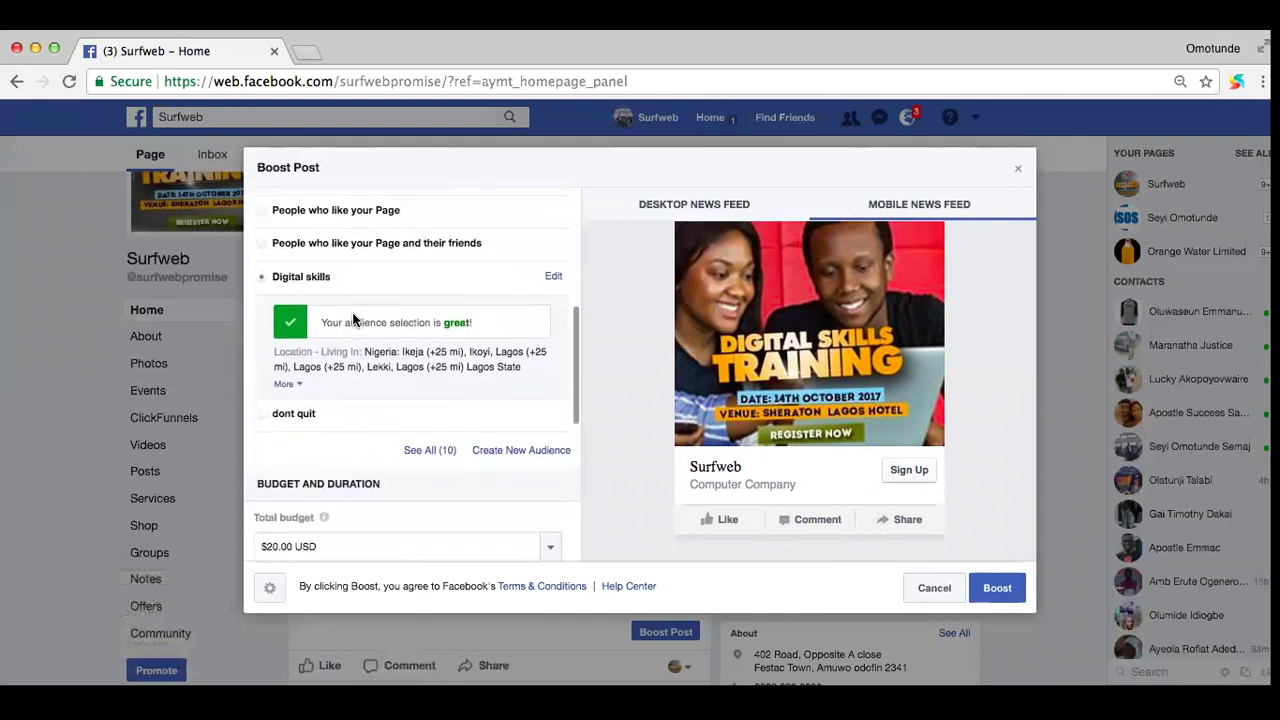
Step: Create a new audience named 'Digital market' and remove its Ilorin, Kwara State location
left_click(517, 432)
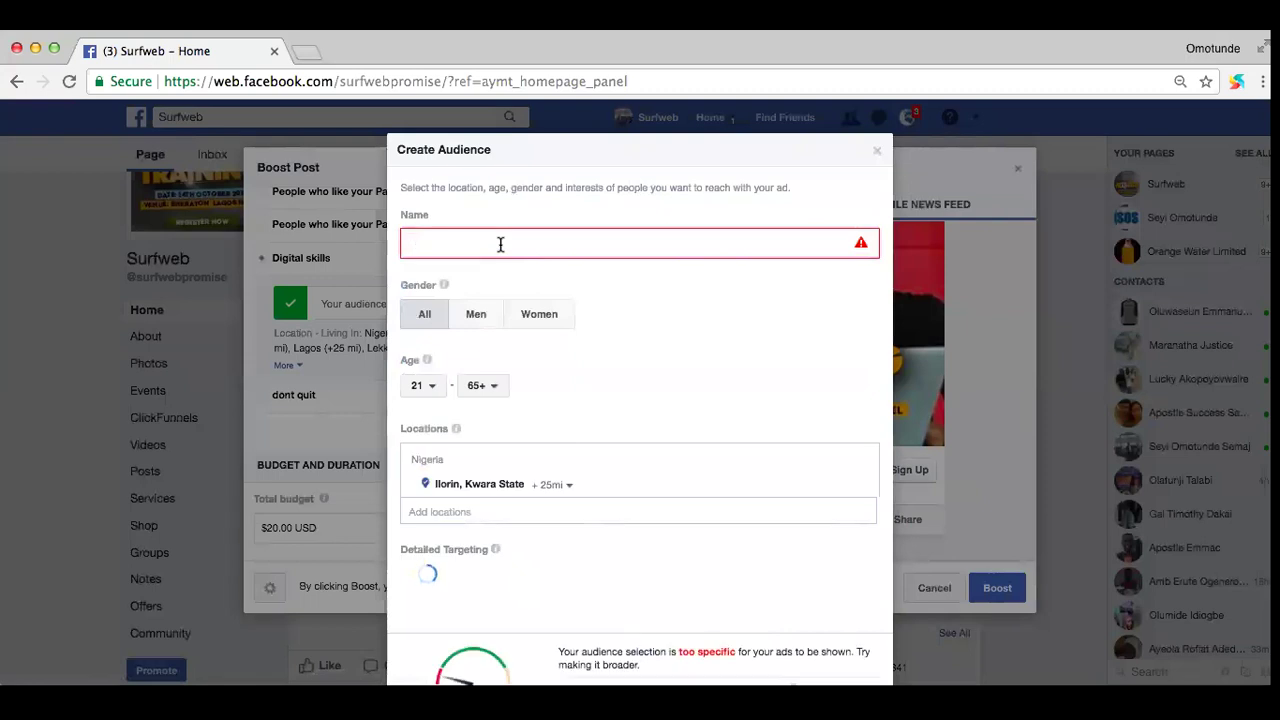
type("D")
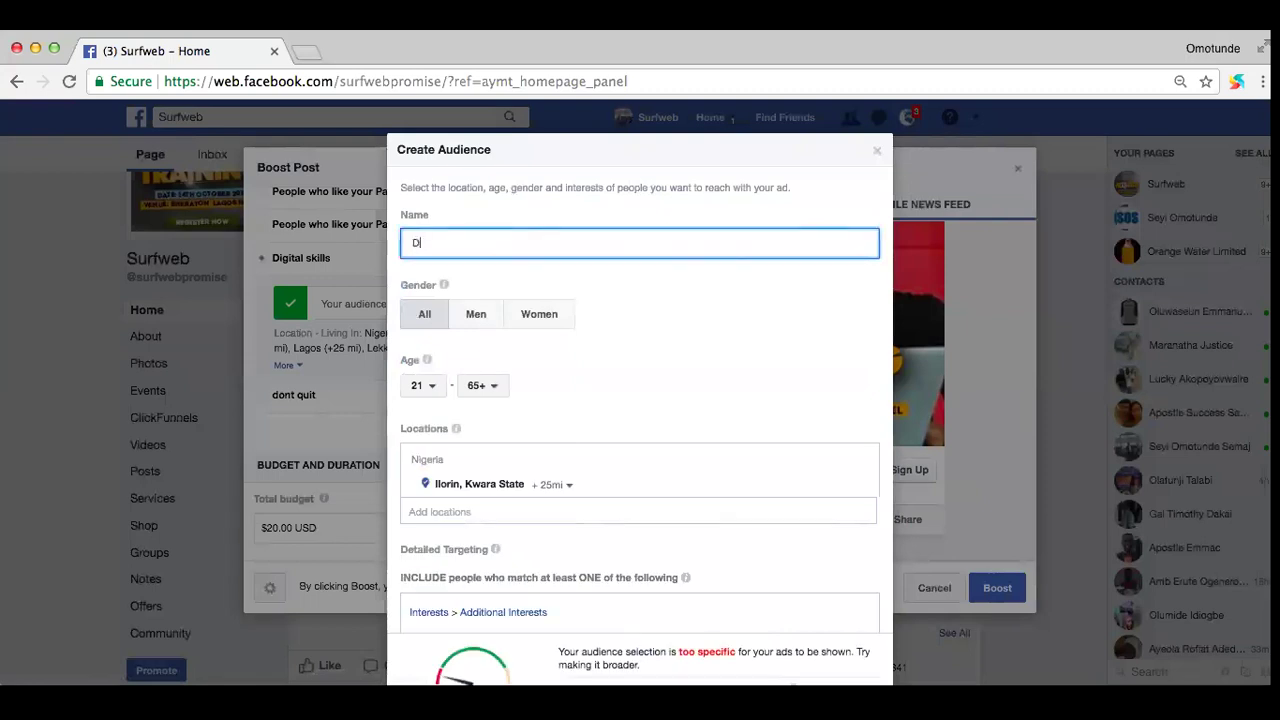
type("gital market")
scroll(574, 339, "down", 2)
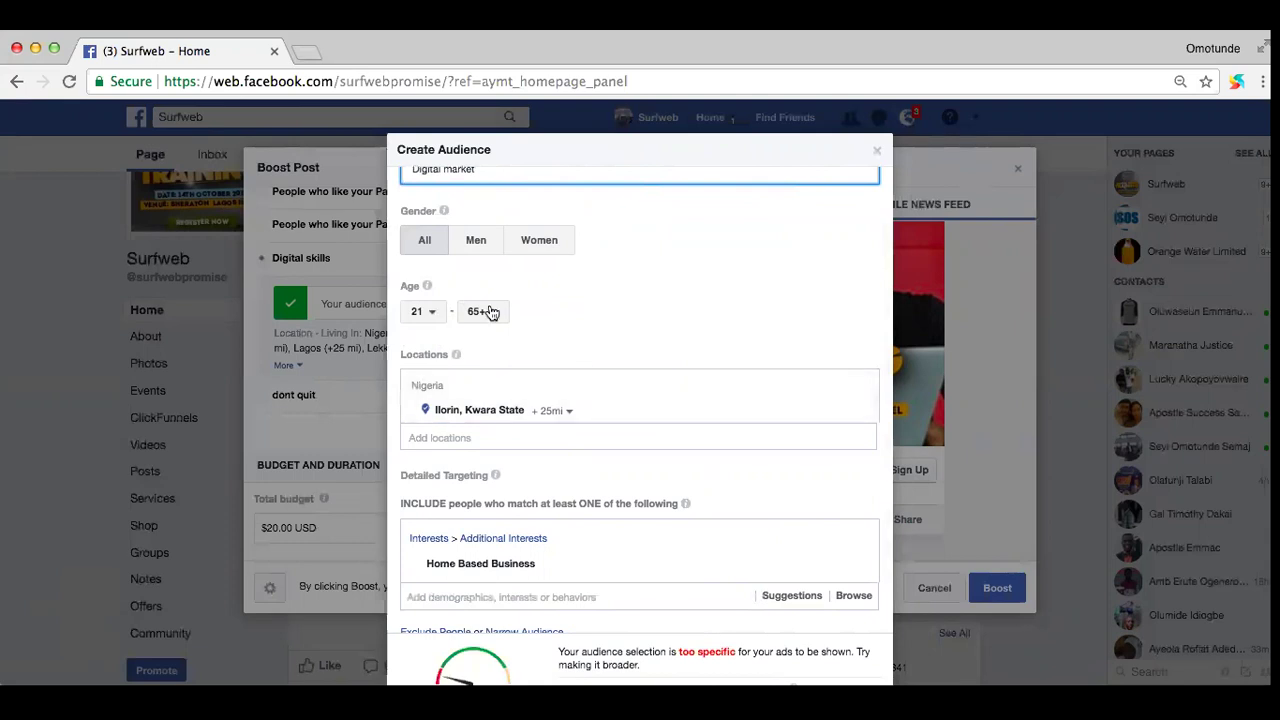
left_click(866, 389)
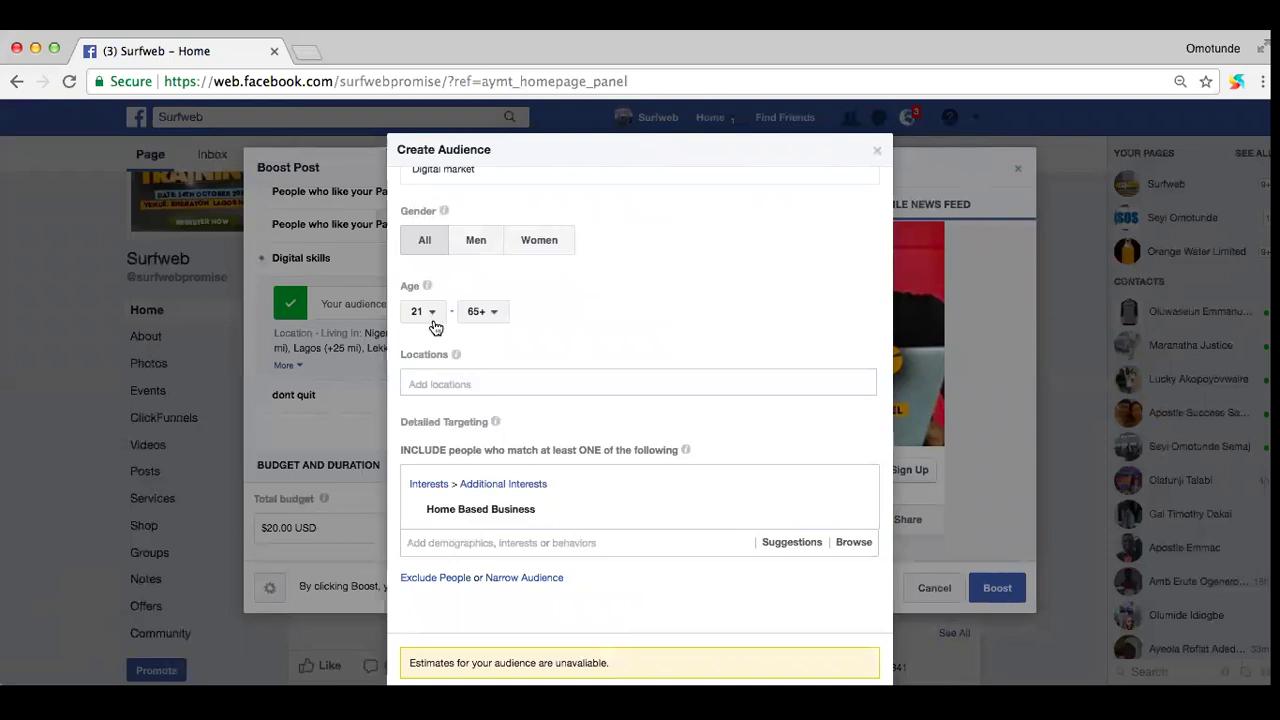
Step: Set the audience's minimum age to 25
left_click(433, 320)
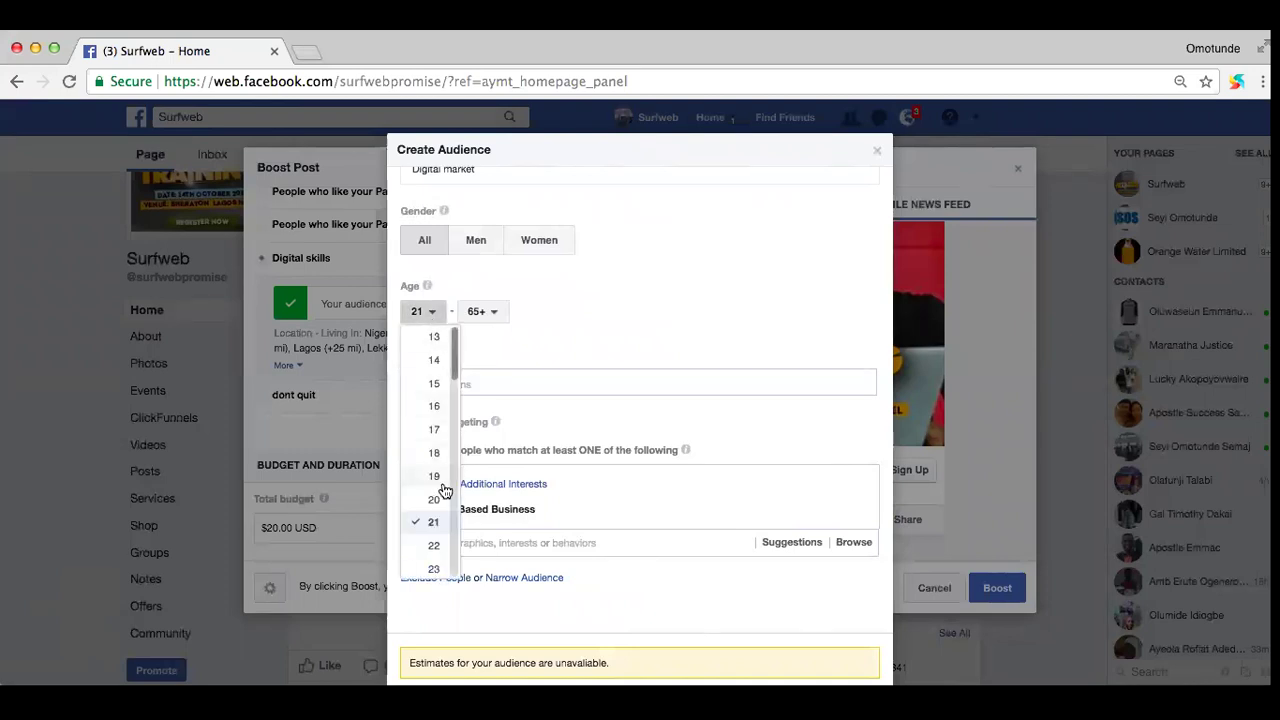
scroll(437, 505, "down", 2)
scroll(437, 510, "up", 1)
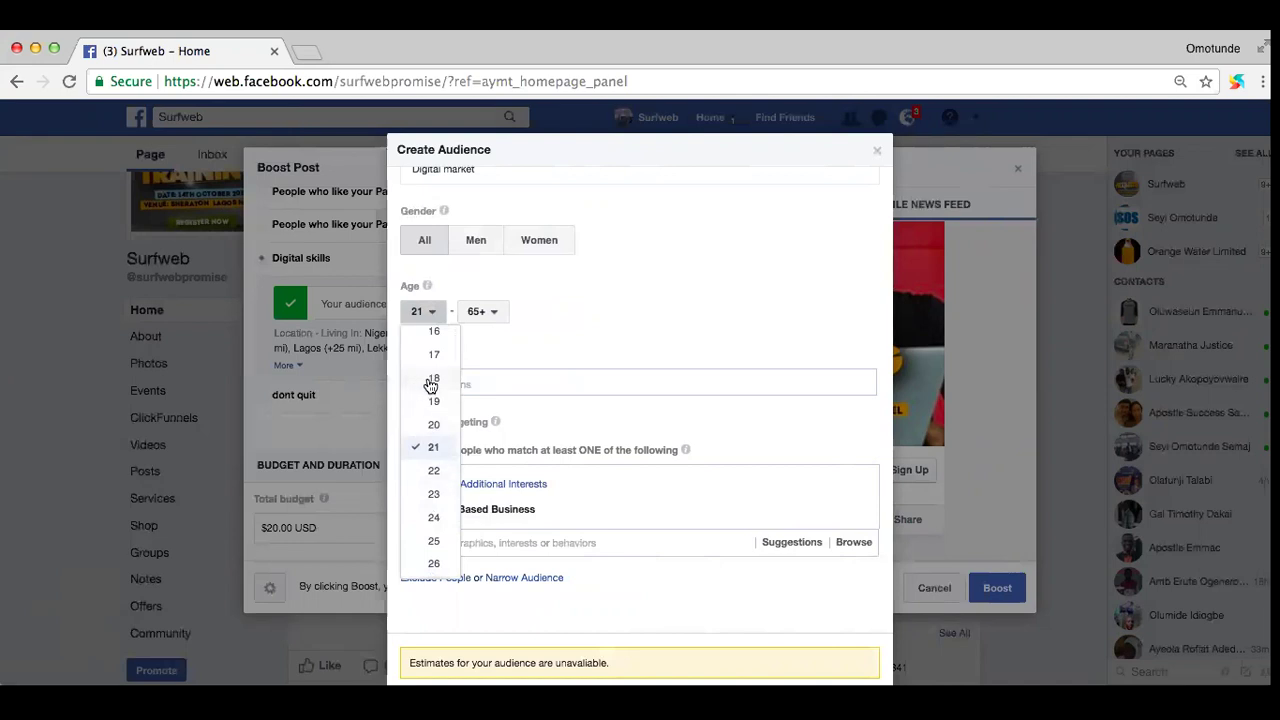
scroll(434, 500, "down", 1)
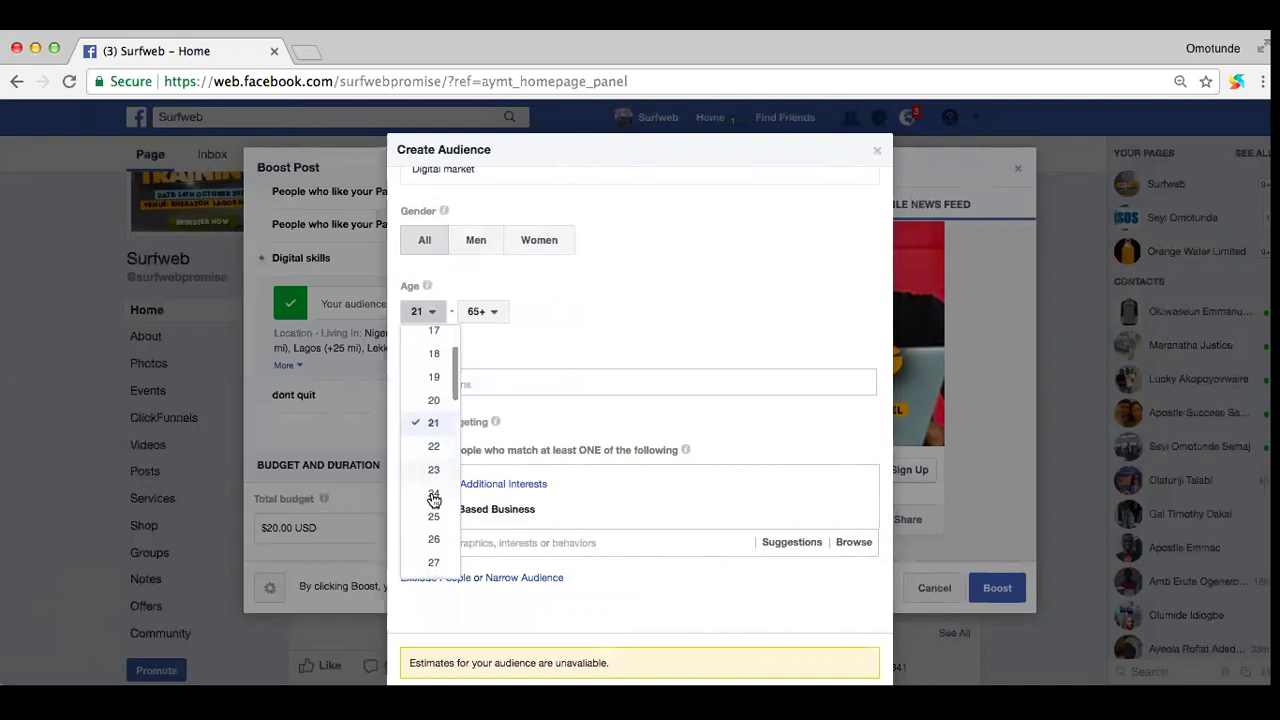
scroll(431, 450, "down", 1)
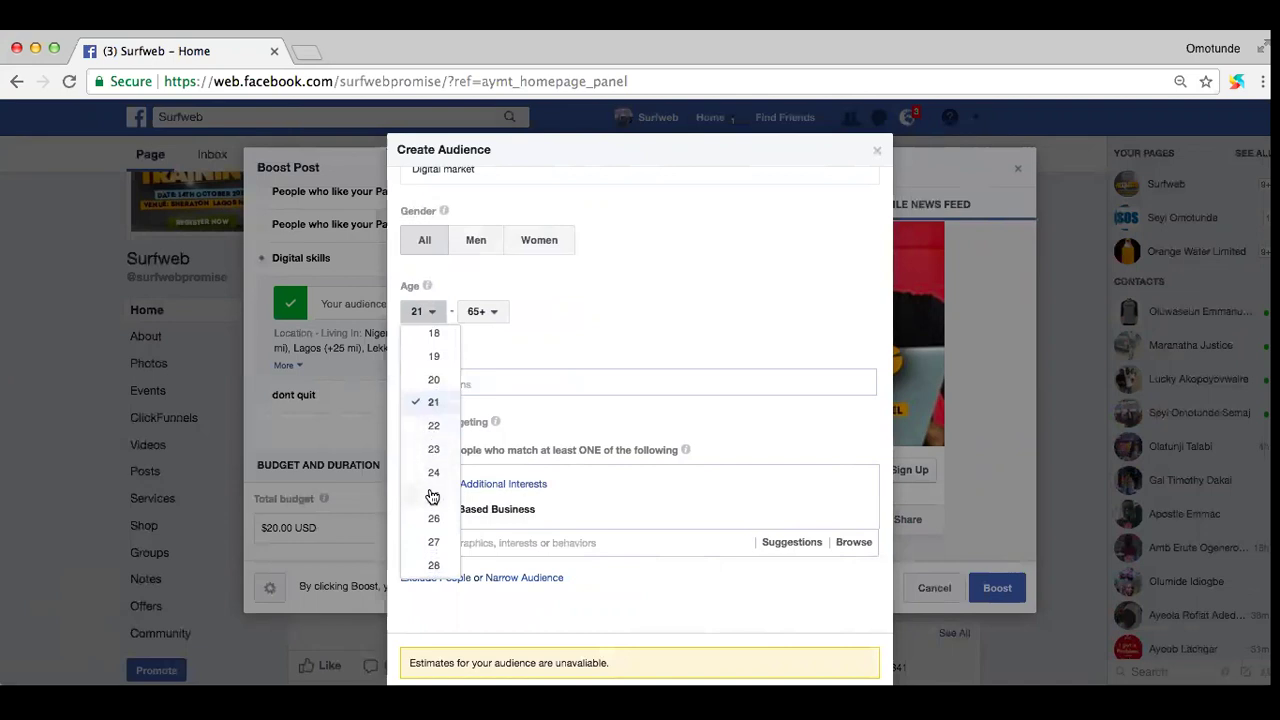
left_click(432, 496)
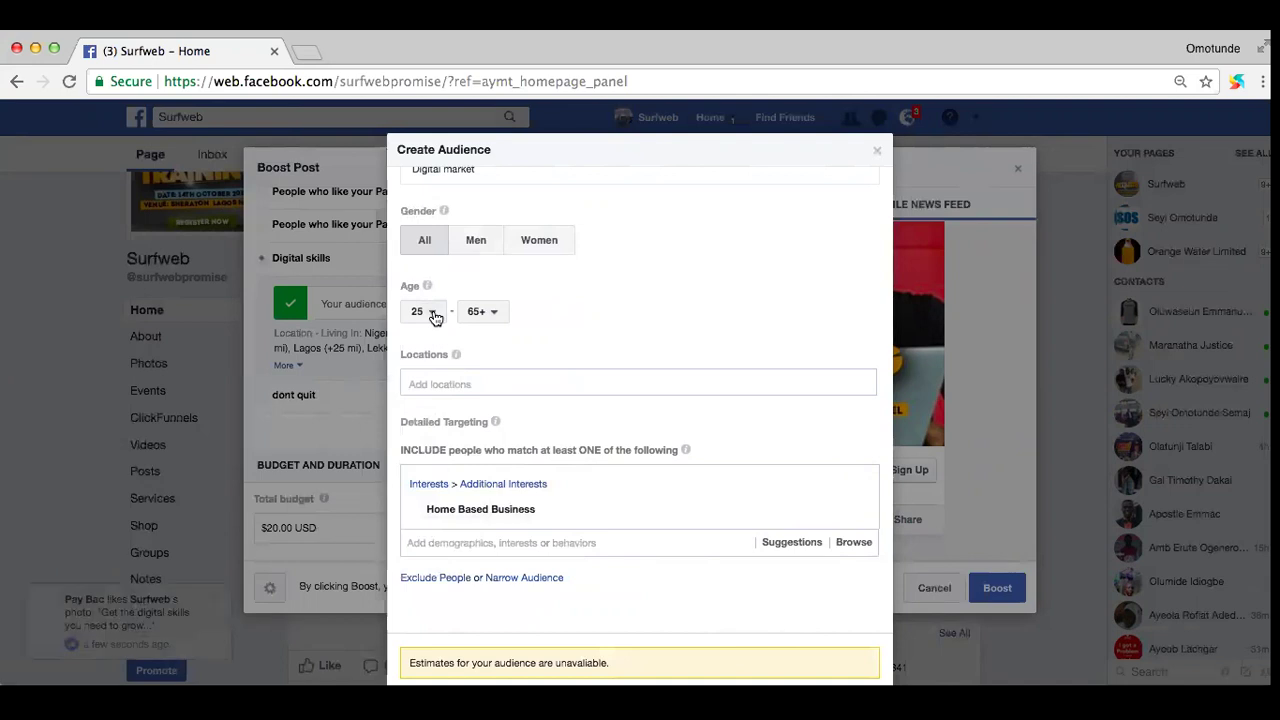
Step: Set the audience's maximum age to 45
left_click(492, 314)
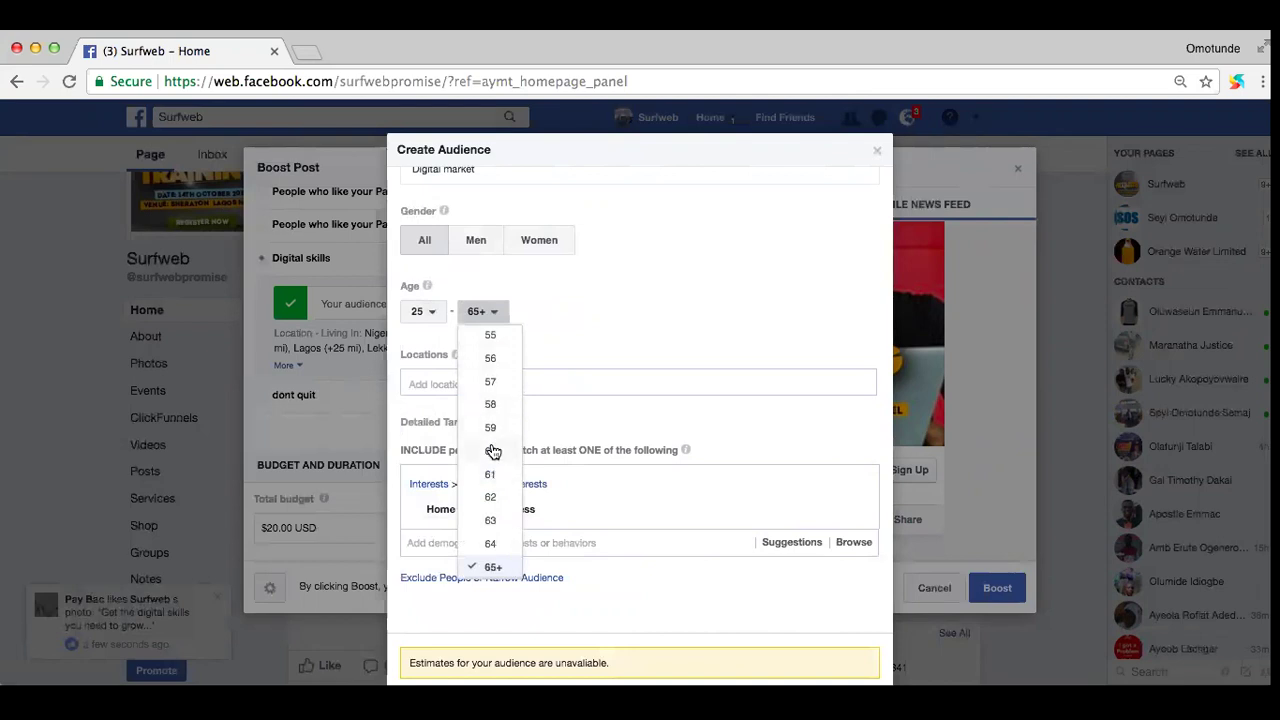
scroll(493, 452, "up", 3)
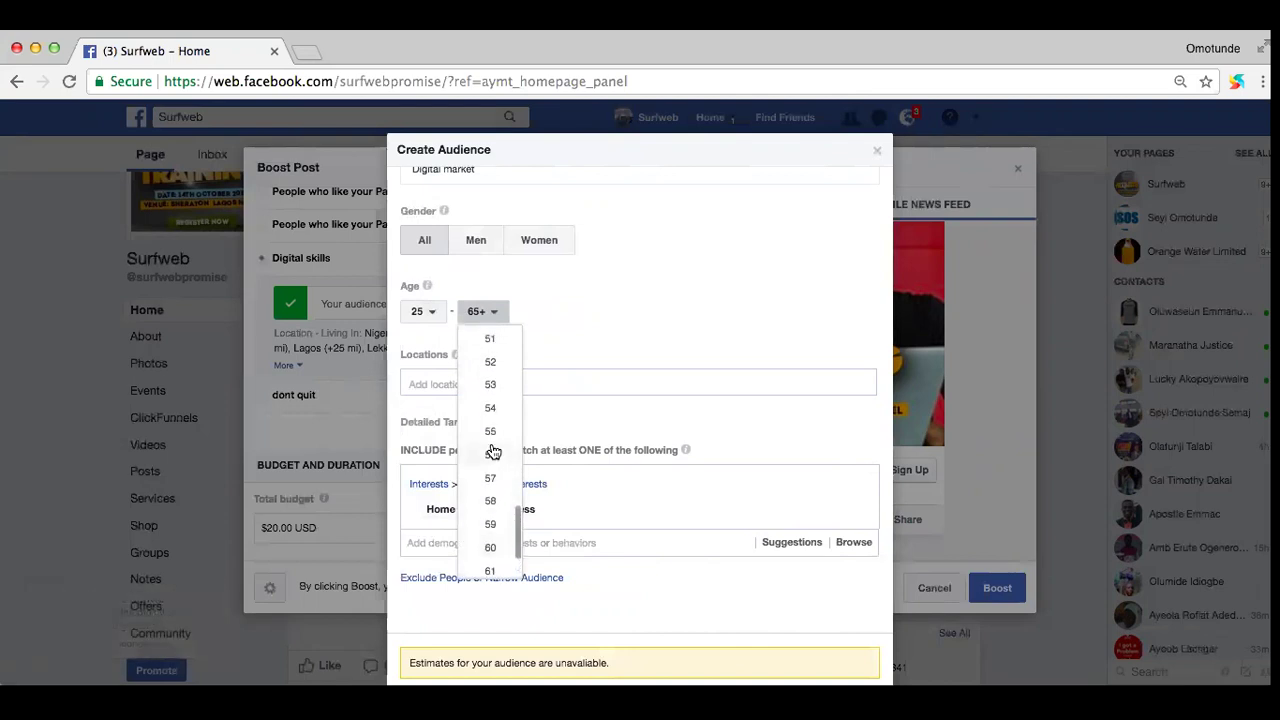
scroll(493, 397, "up", 2)
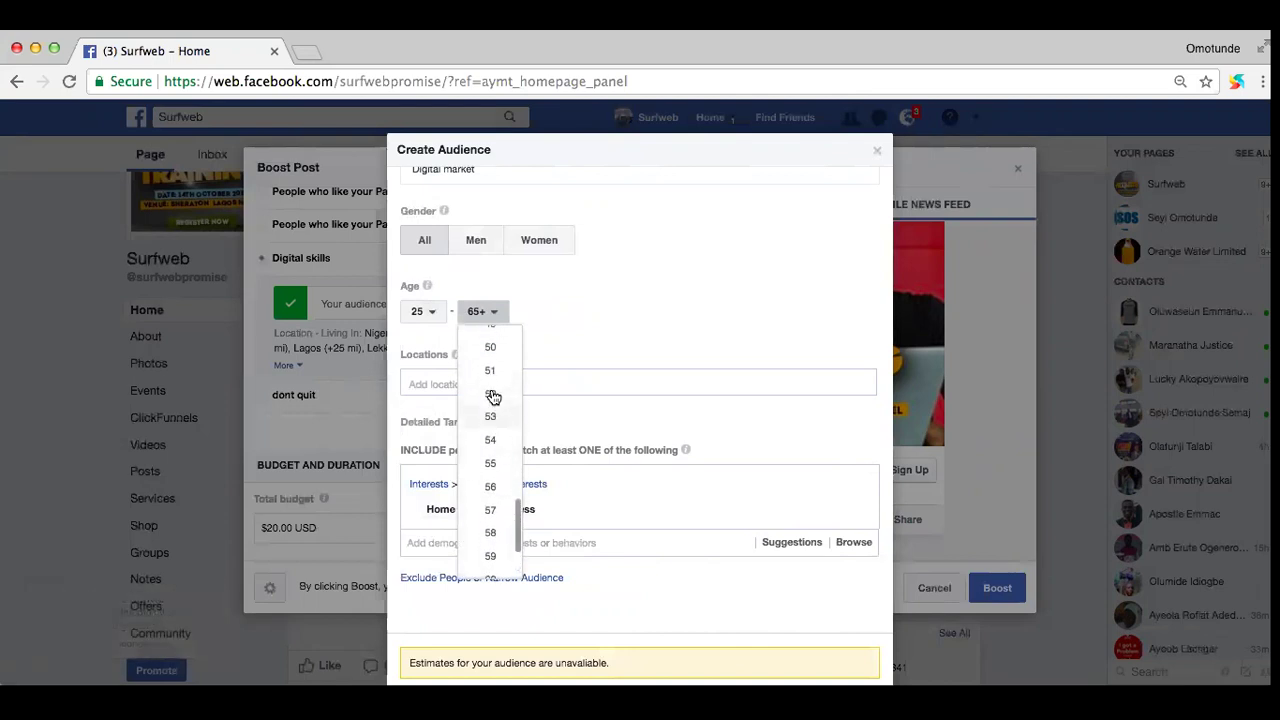
scroll(493, 397, "up", 3)
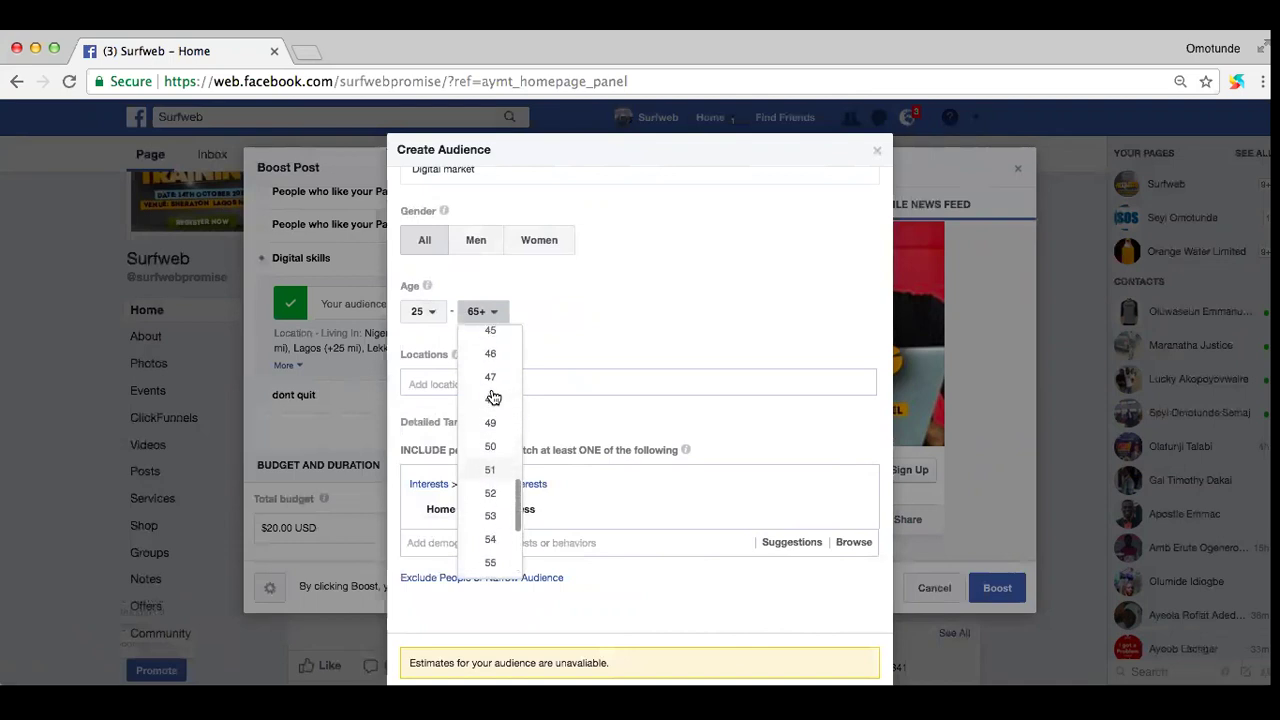
scroll(493, 397, "up", 4)
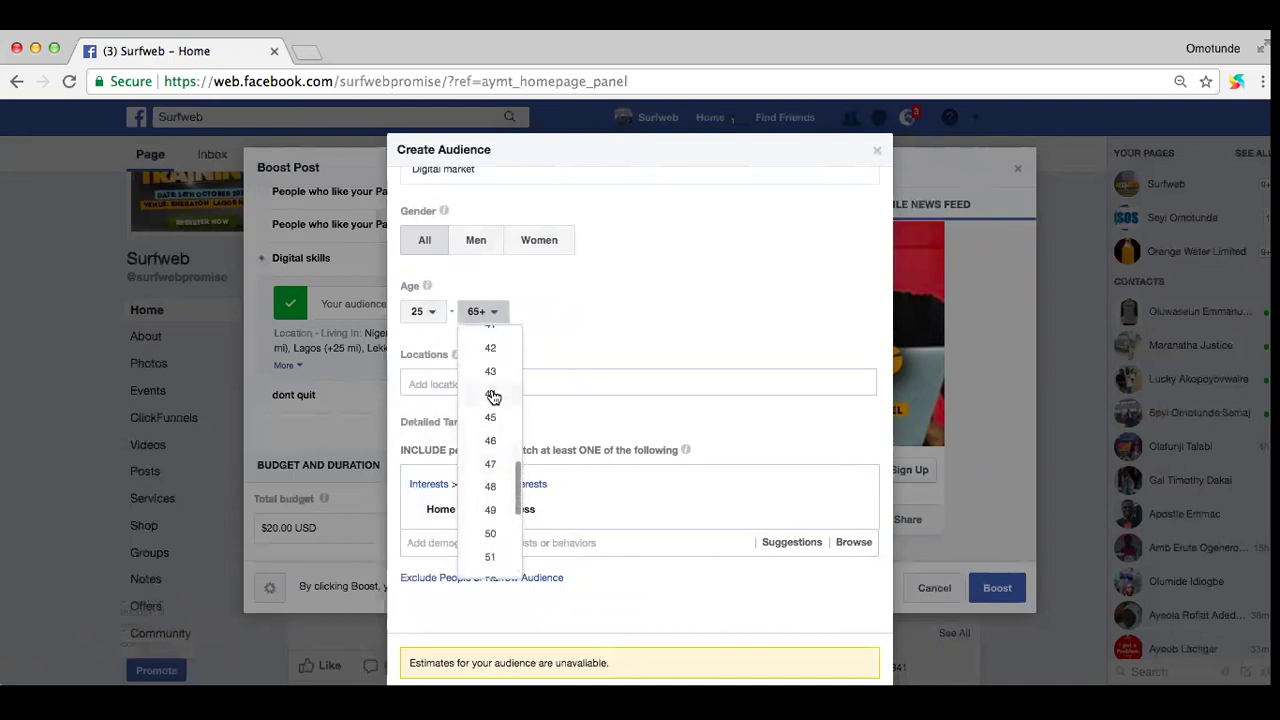
scroll(493, 397, "down", 1)
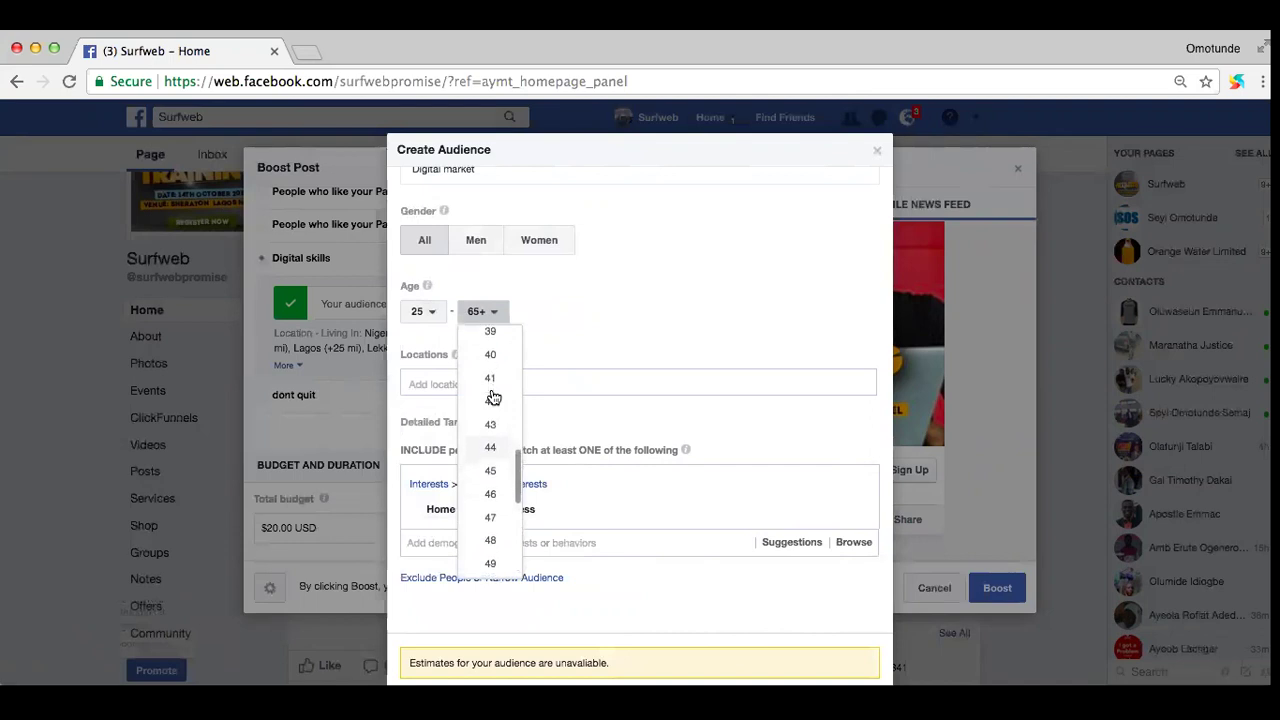
scroll(493, 397, "down", 1)
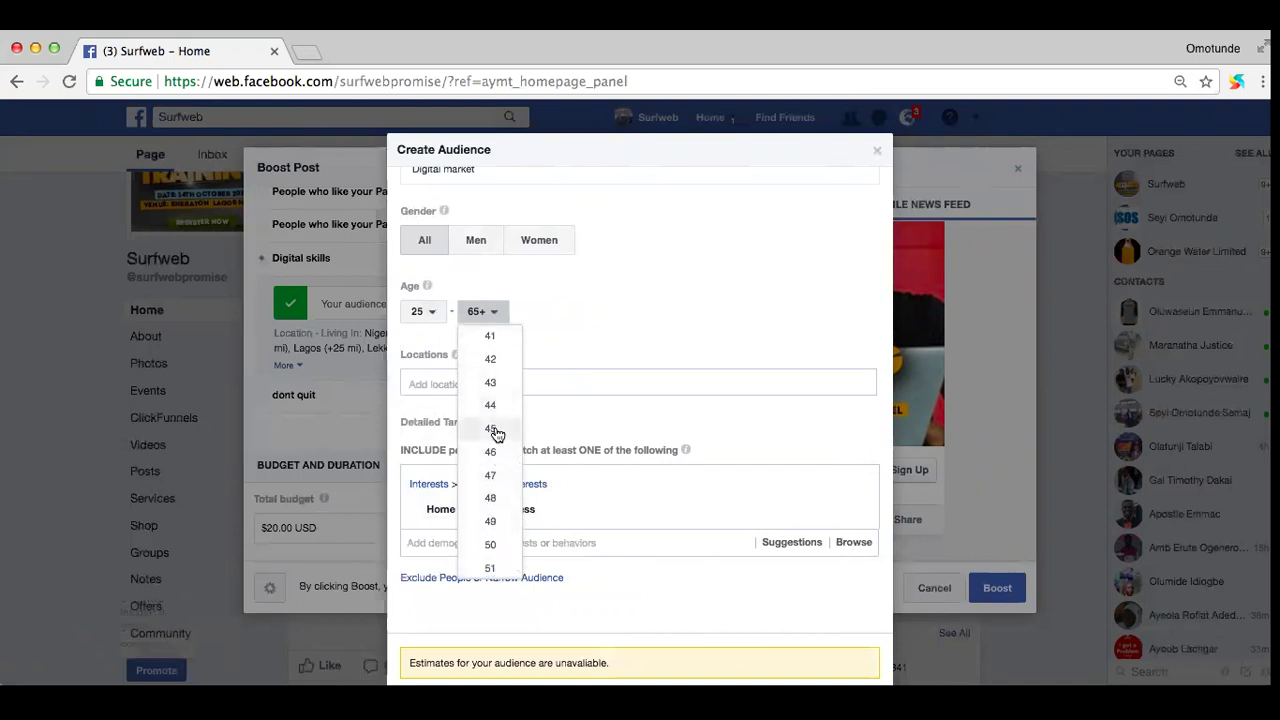
left_click(495, 430)
Step: Add Lagos State, then narrow the audience locations to Isolo and Magodo
left_click(425, 381)
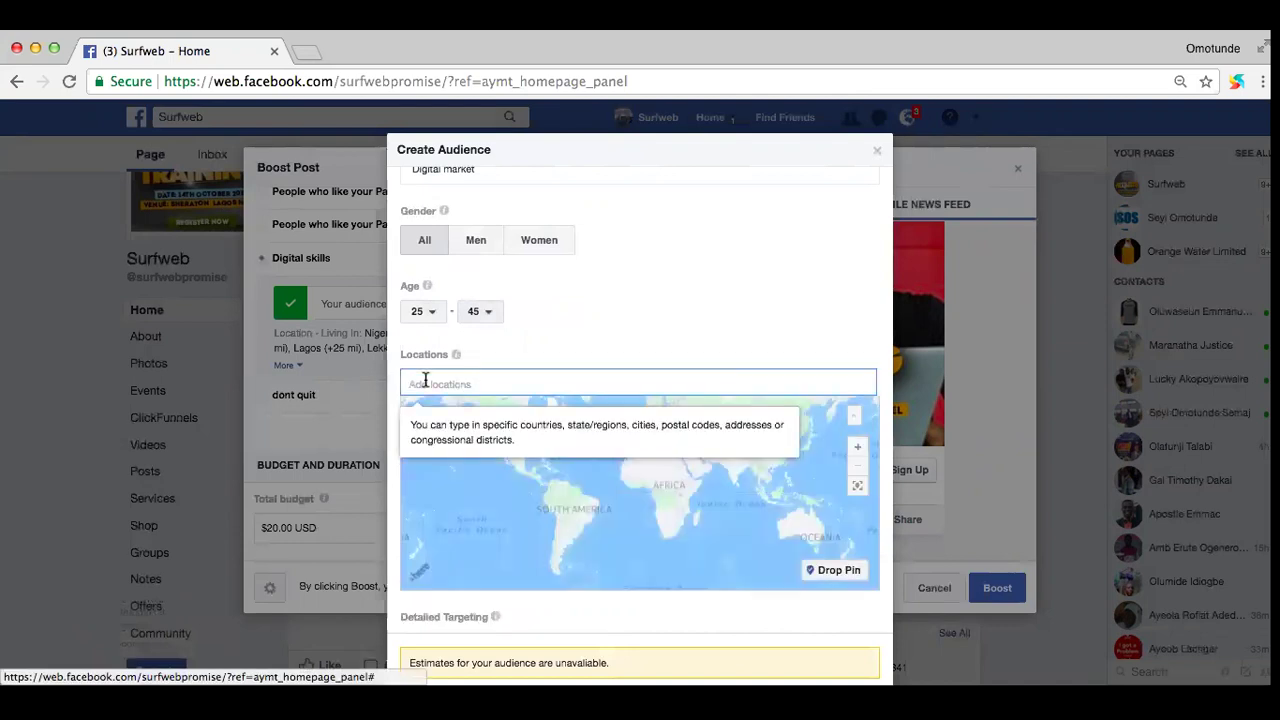
type("La")
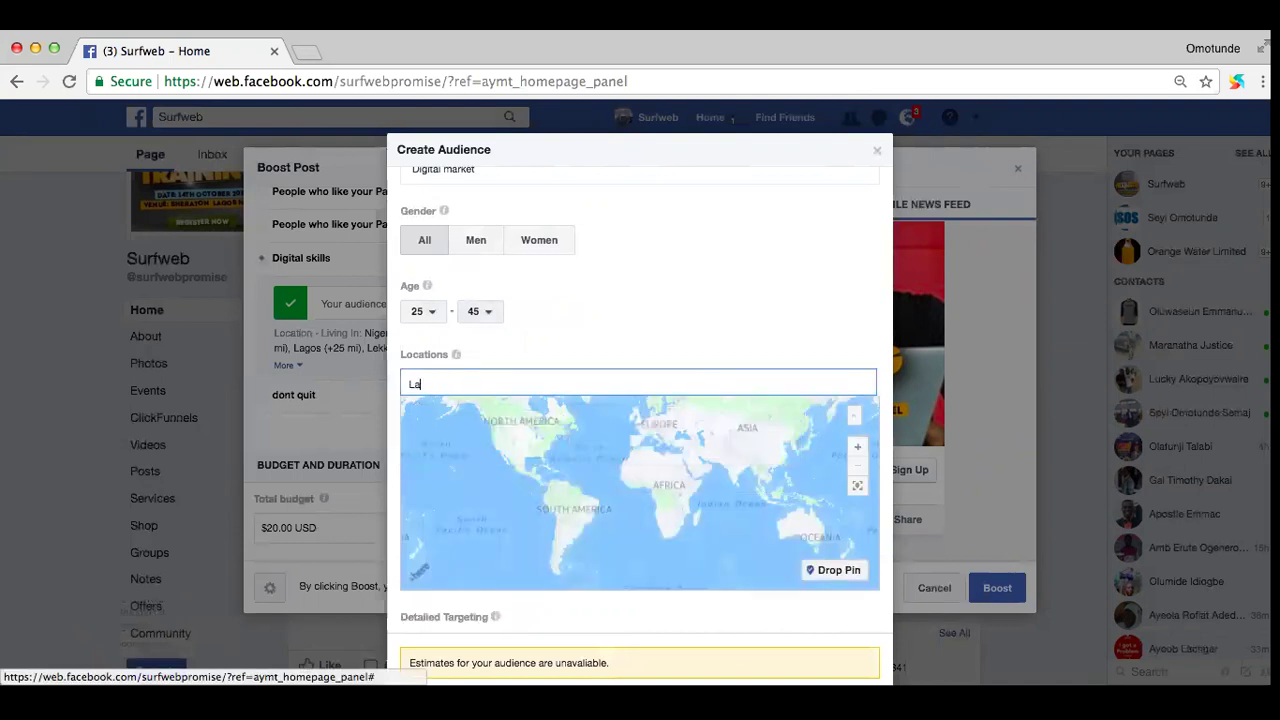
type("gos state")
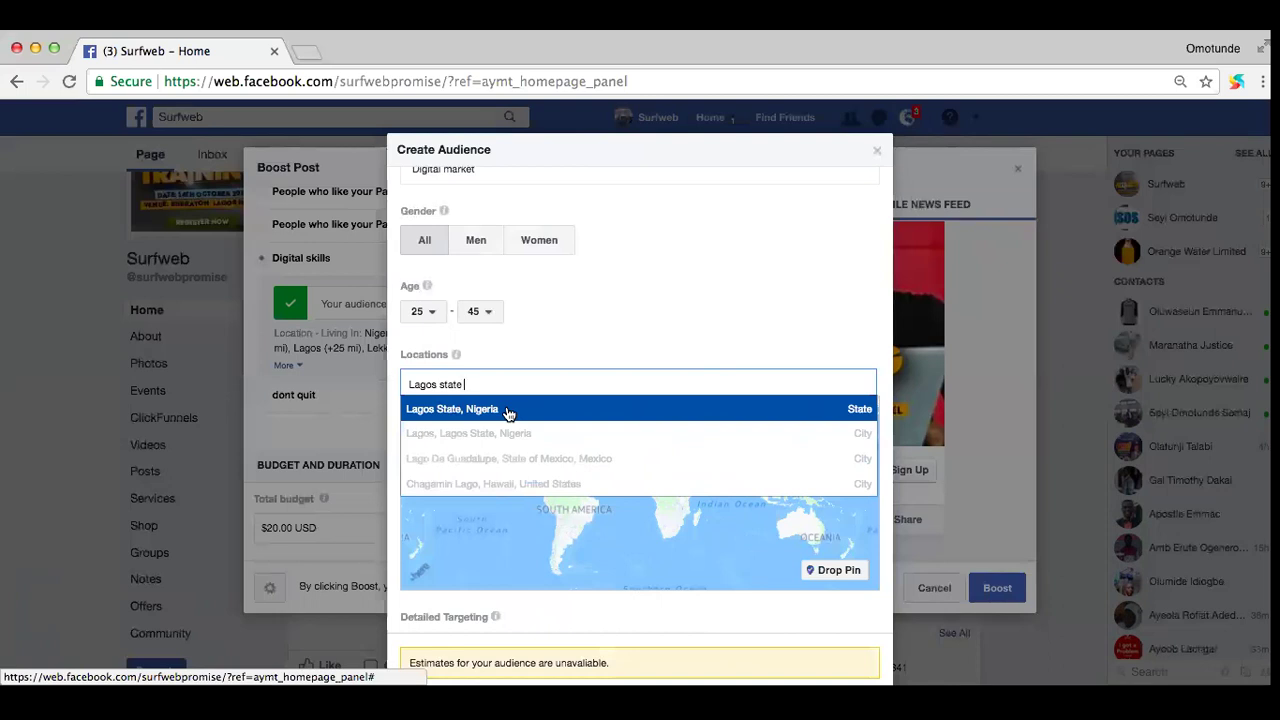
left_click(507, 413)
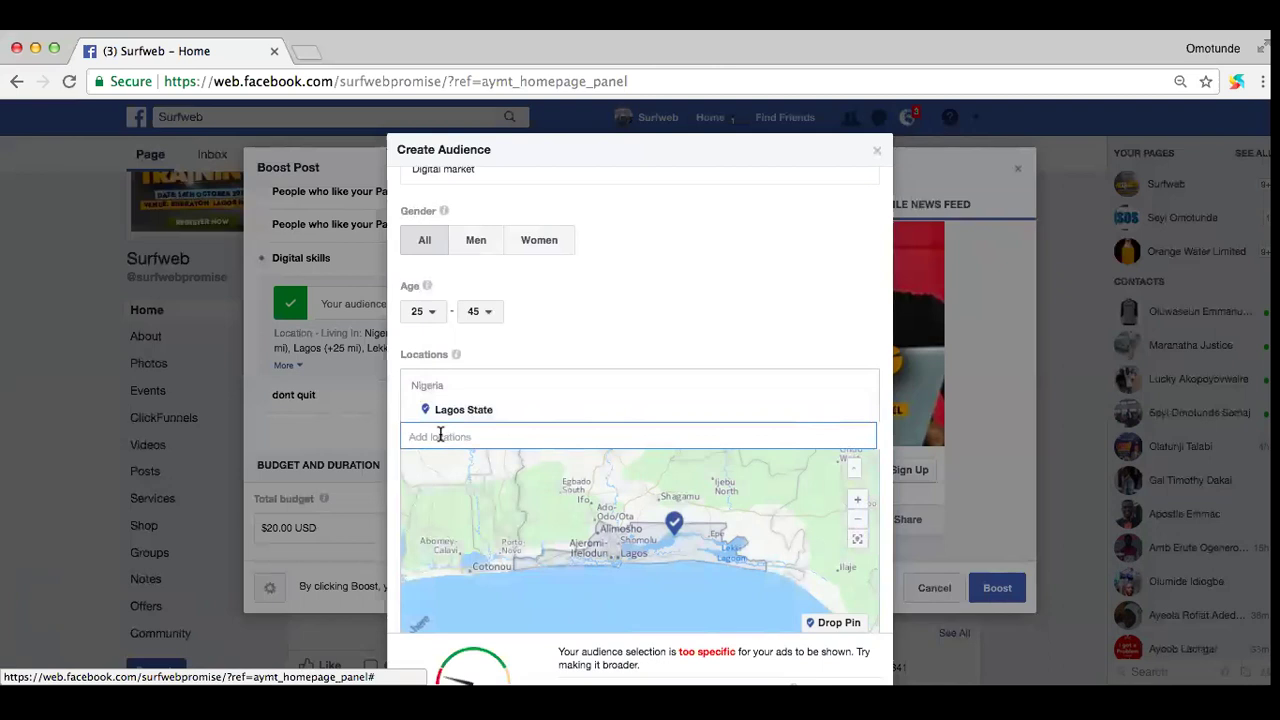
type("isolo")
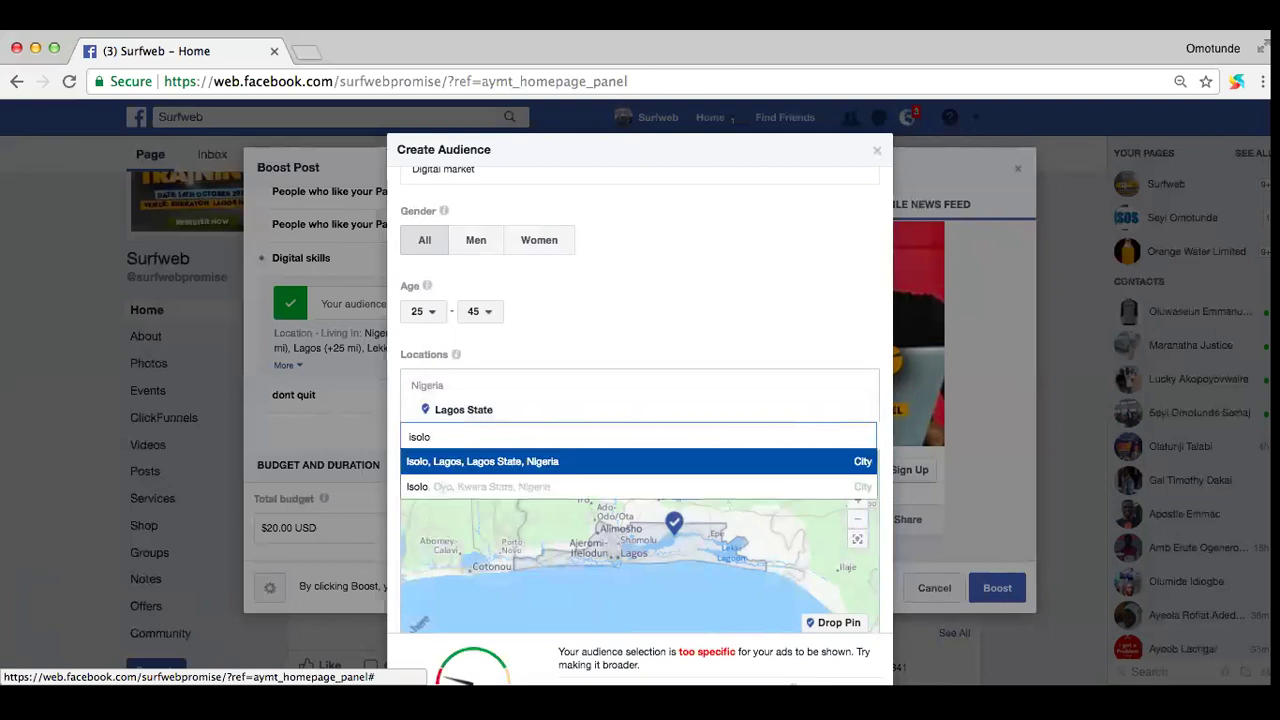
left_click(460, 463)
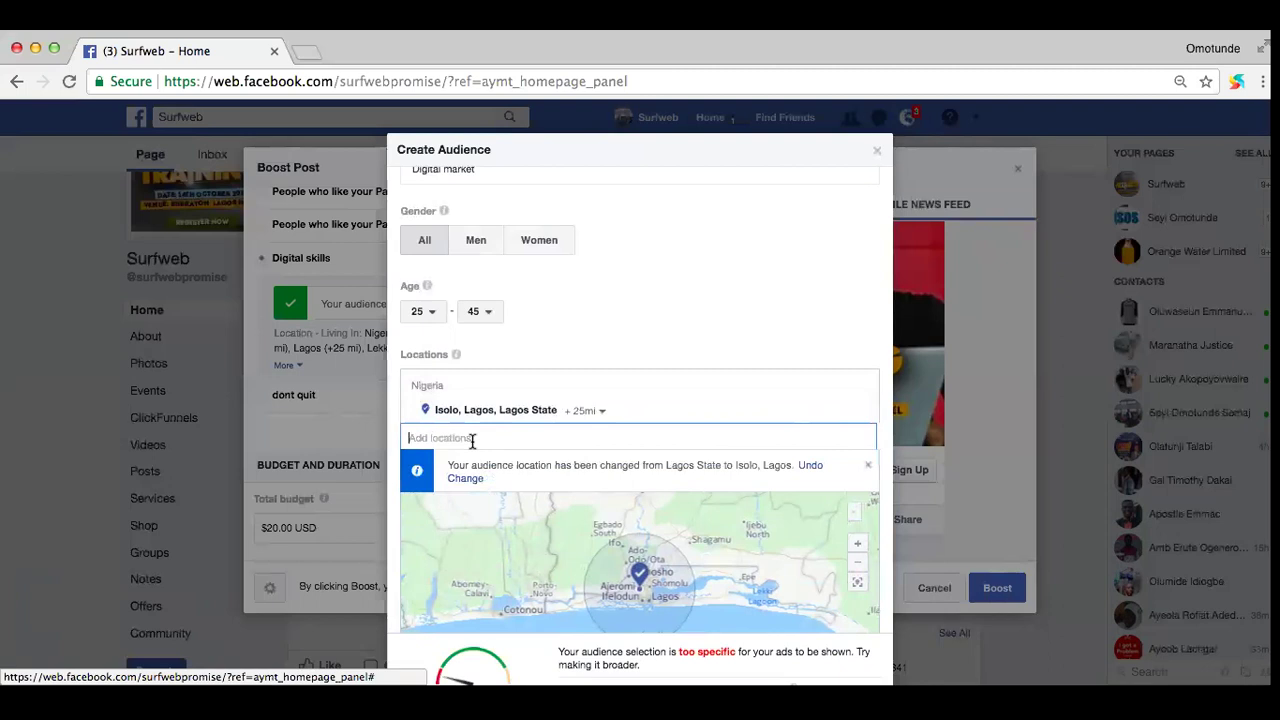
type("magodo")
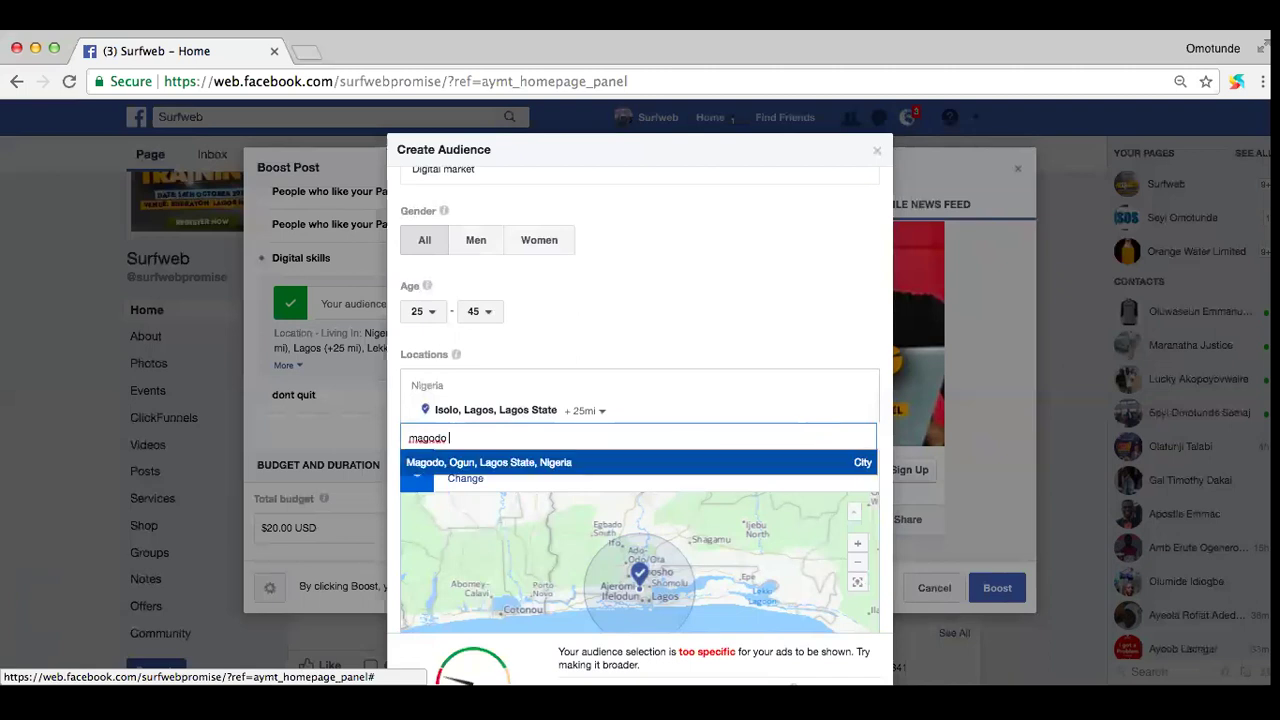
left_click(477, 463)
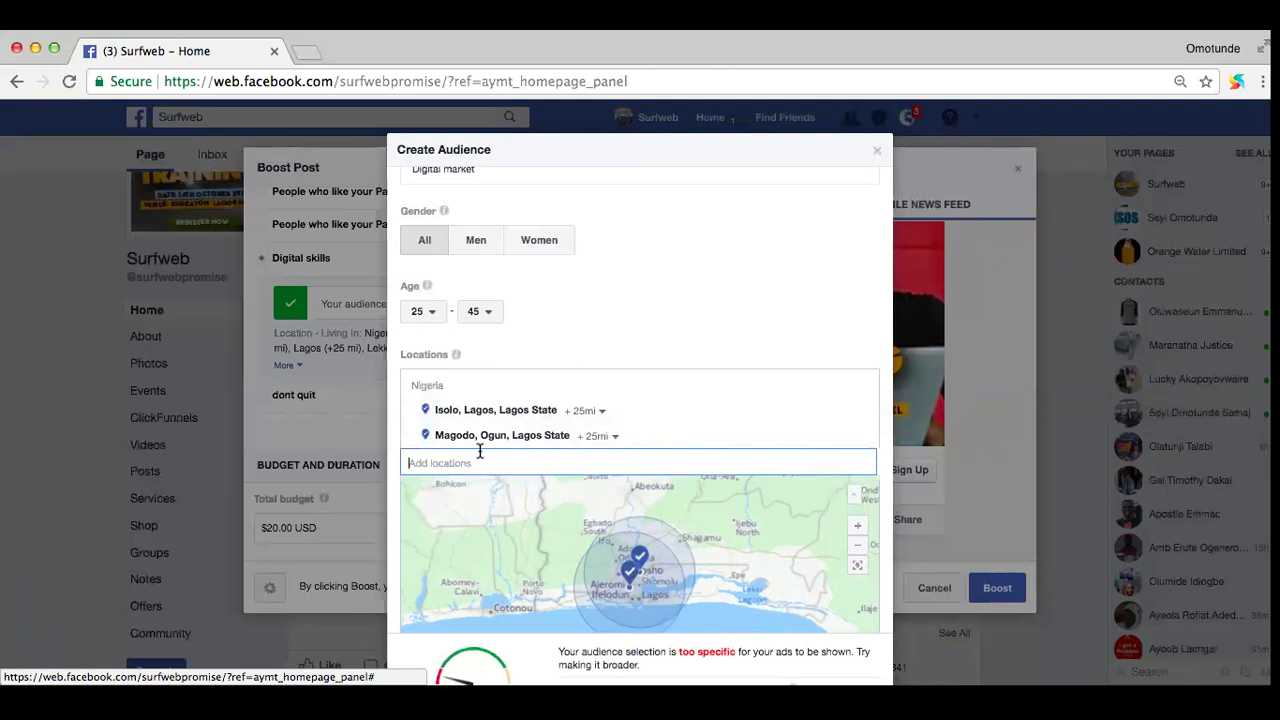
Step: Add Ikoyi and Ikeja in Lagos State as target locations
type("ikoyi")
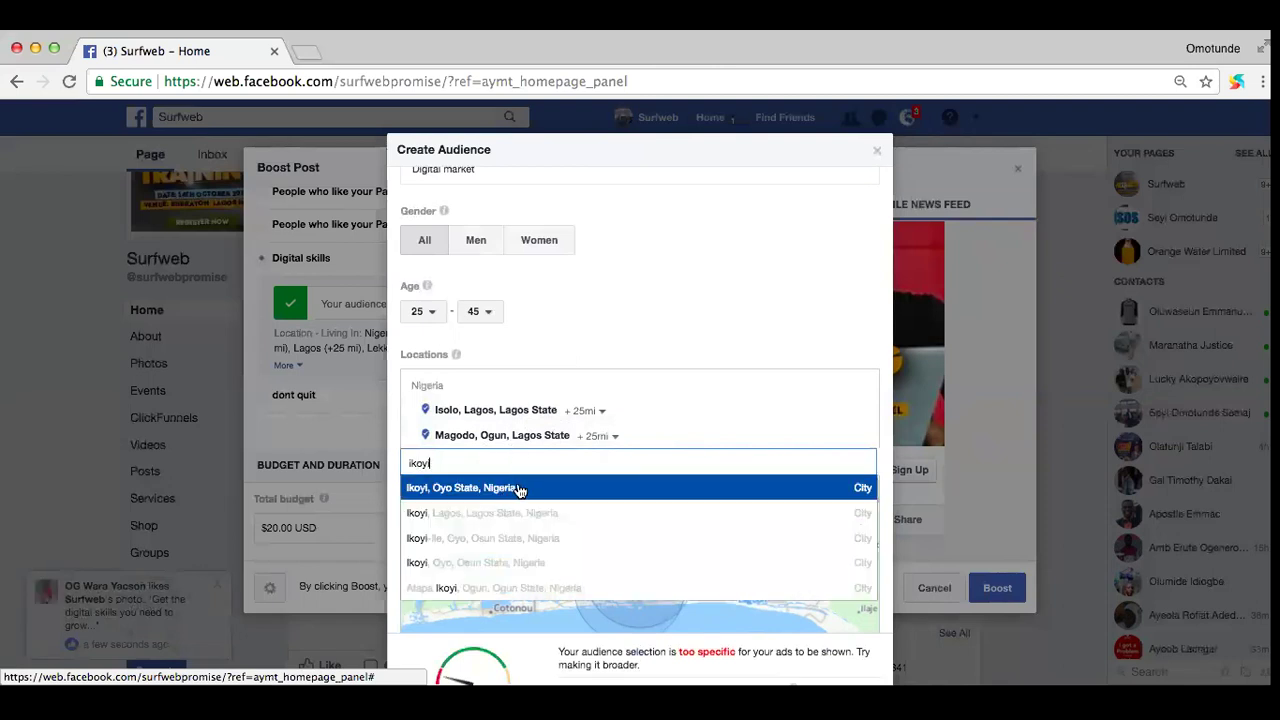
left_click(510, 513)
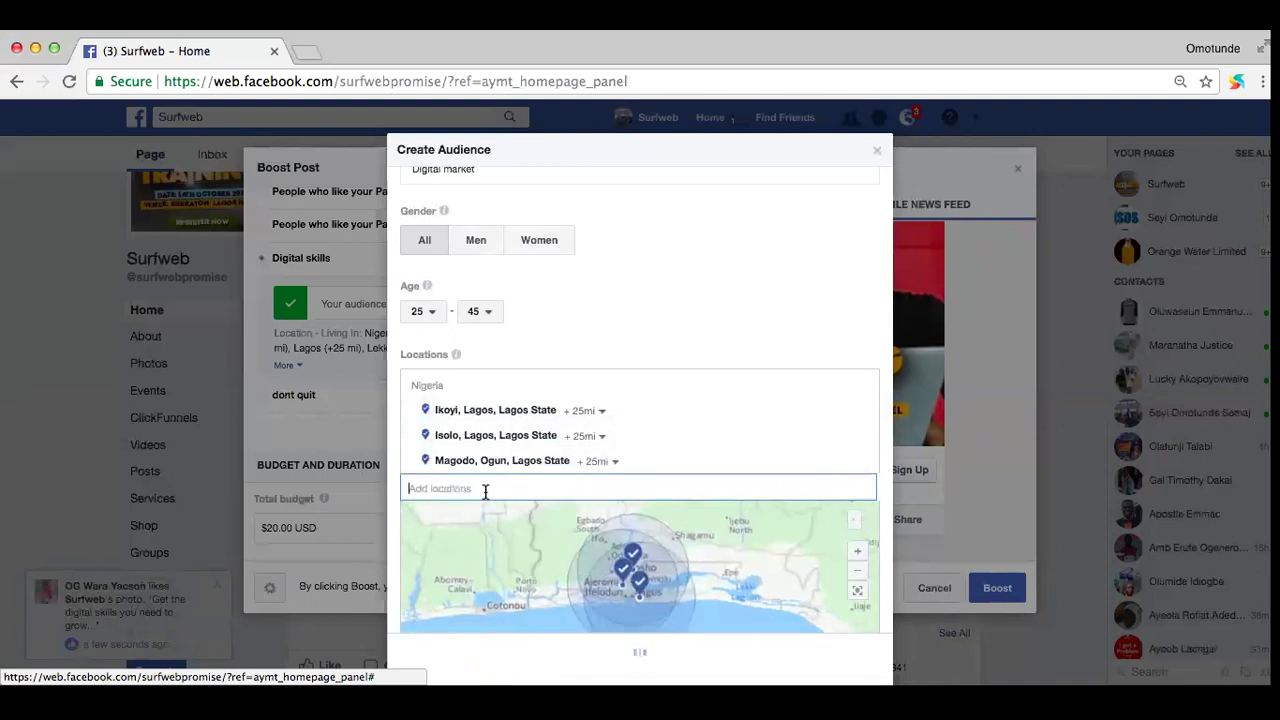
type("ikej")
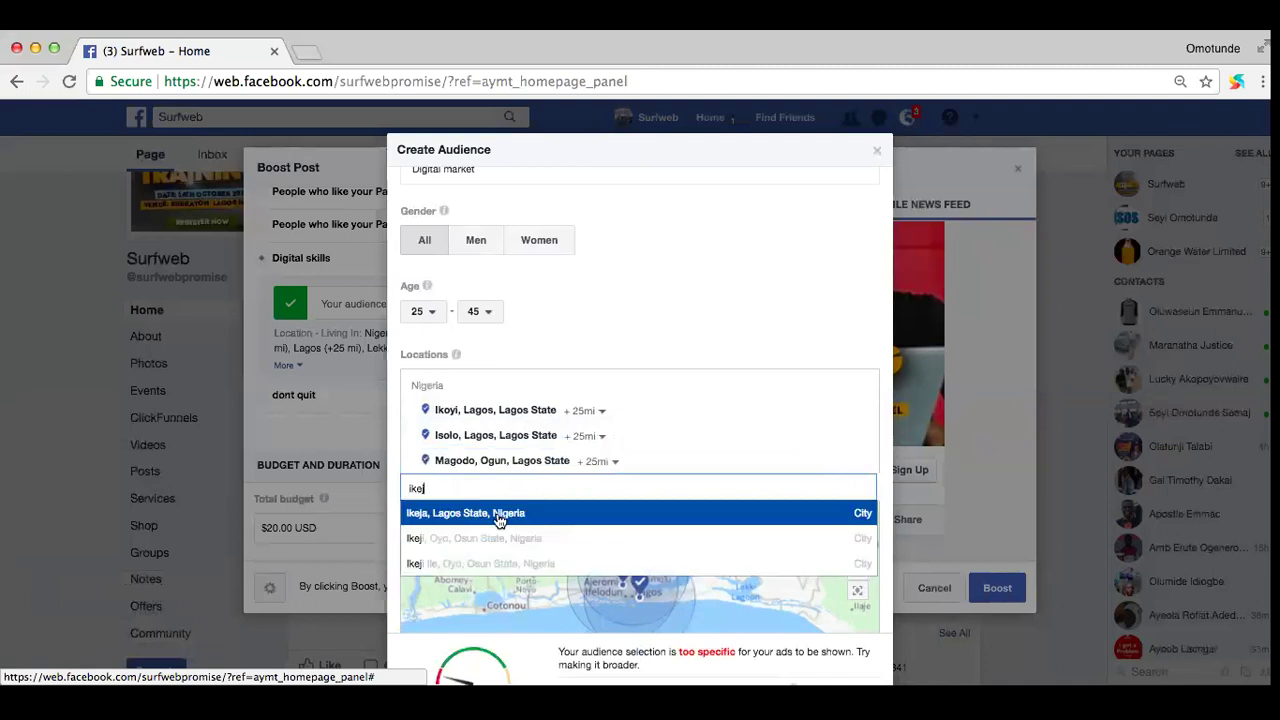
left_click(505, 514)
Step: Search for Festac as a location, trying variants like 'festac lagos' and 'festa, lagos'
type("festac")
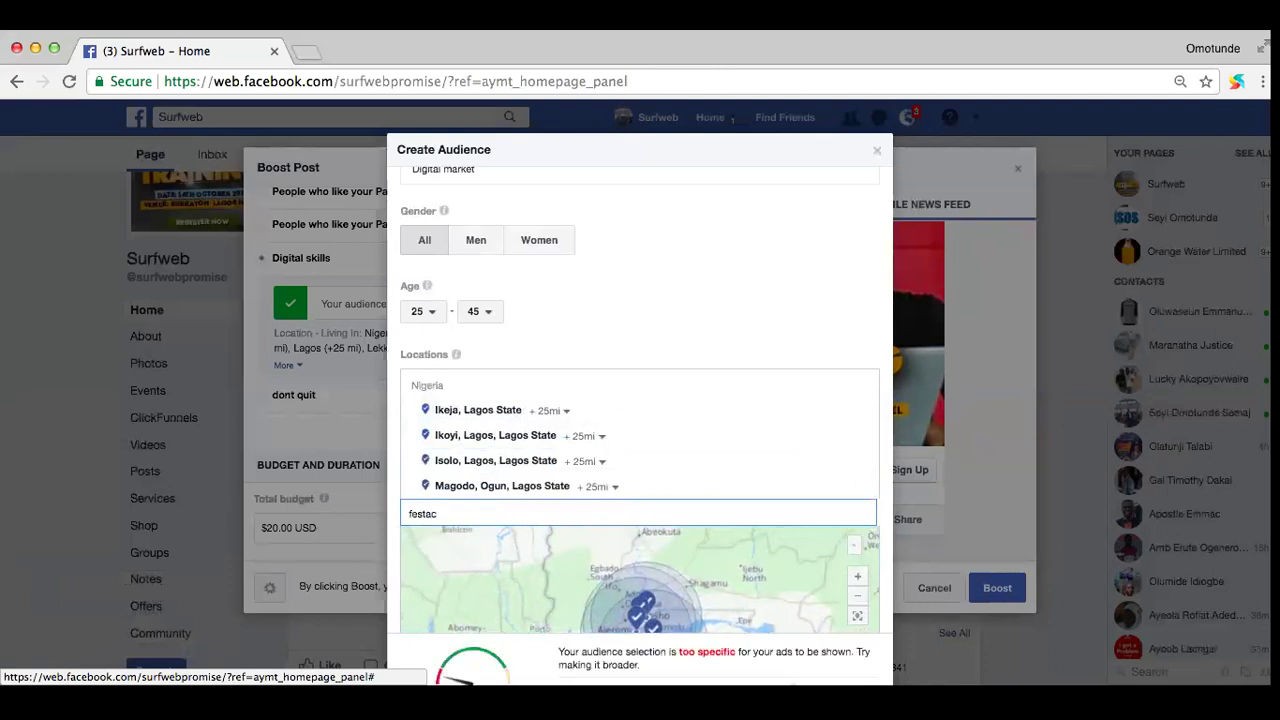
left_click(514, 502)
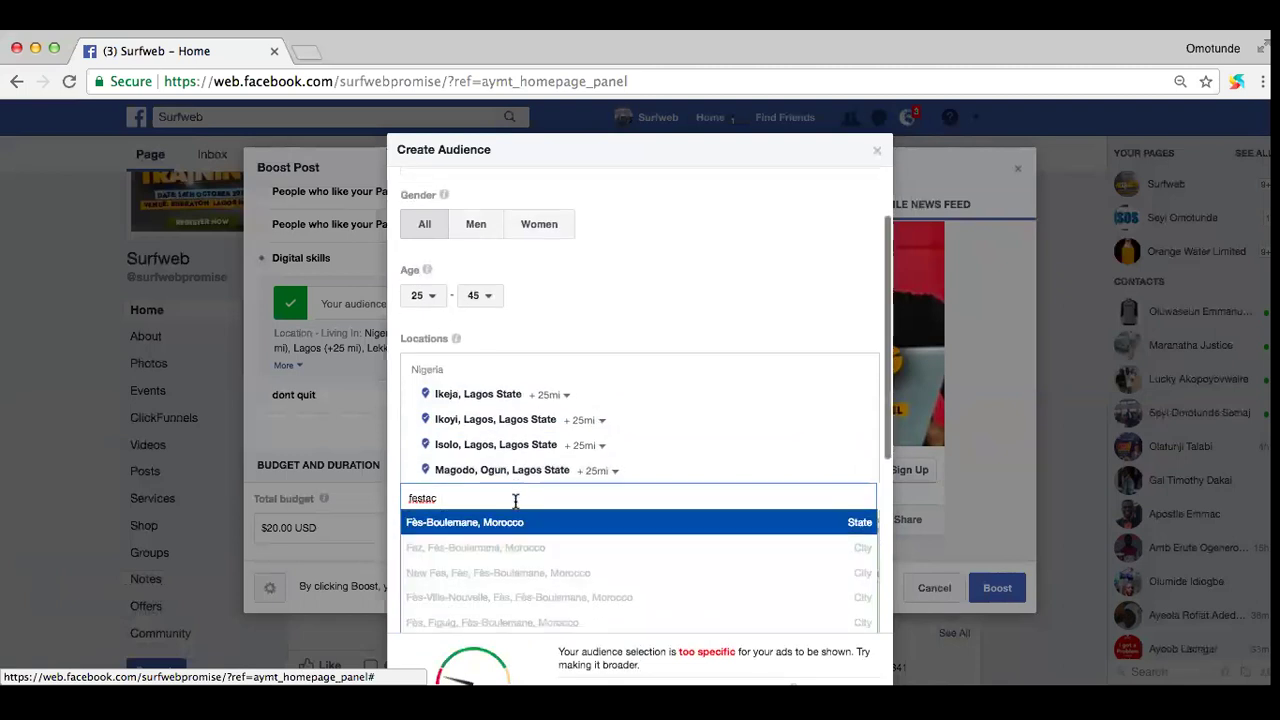
scroll(515, 500, "down", 2)
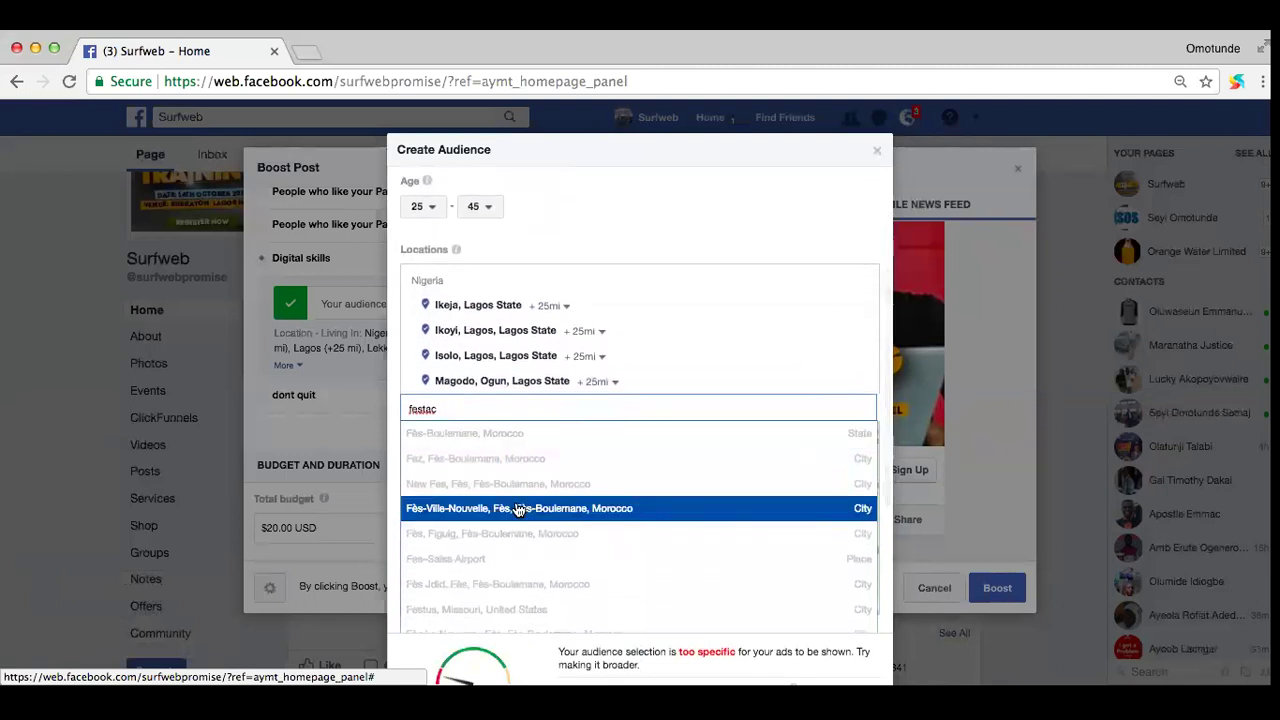
type("lagos")
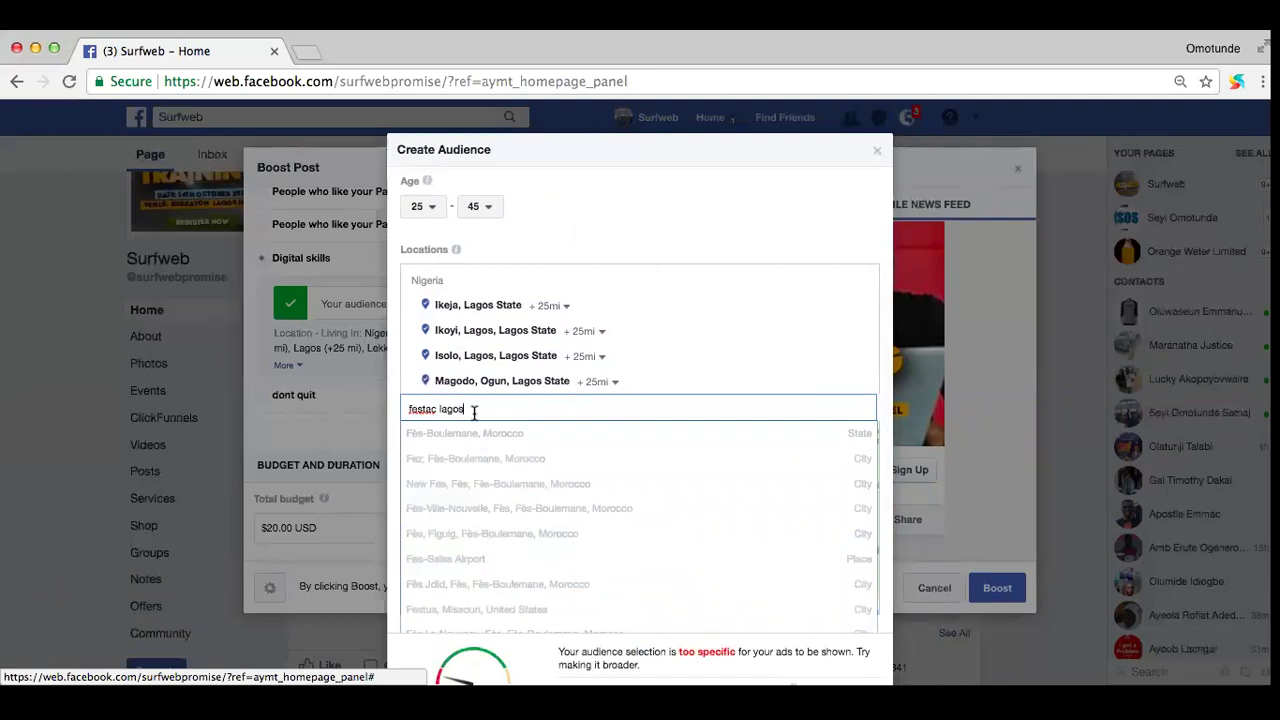
triple_click(437, 409)
left_click(437, 409)
key("BackSpace")
key("Delete")
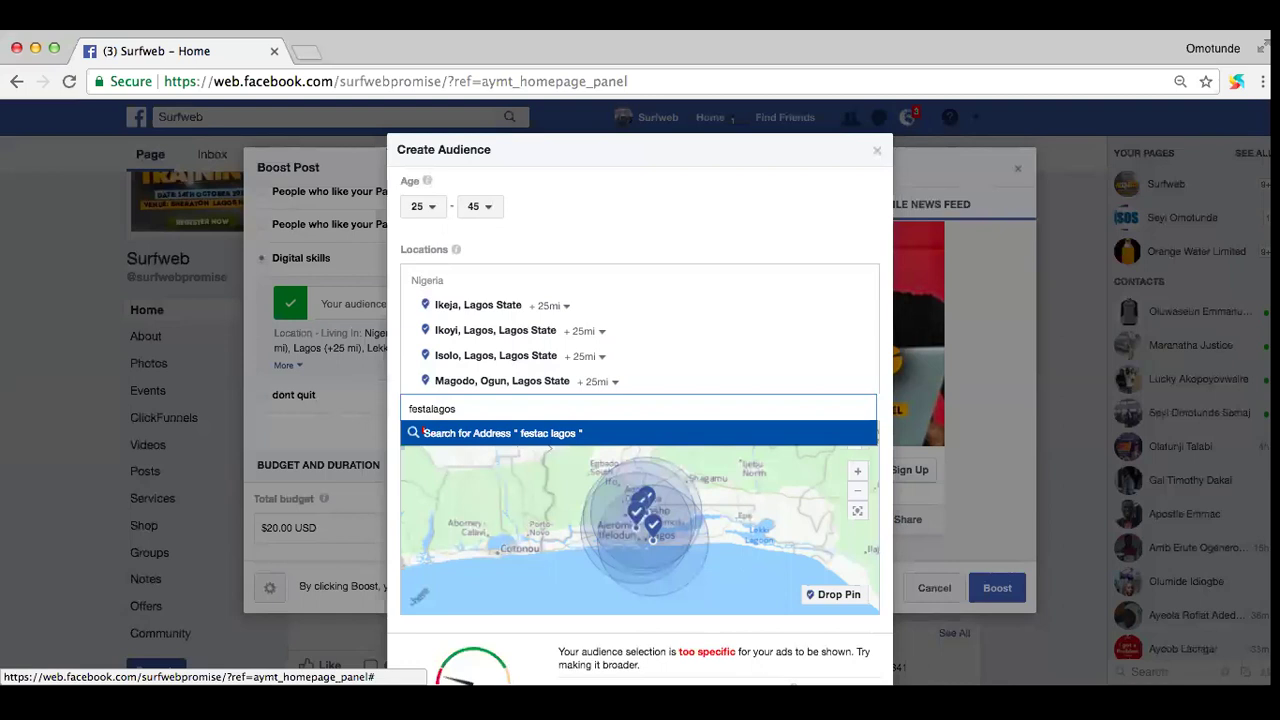
type(",")
triple_click(470, 411)
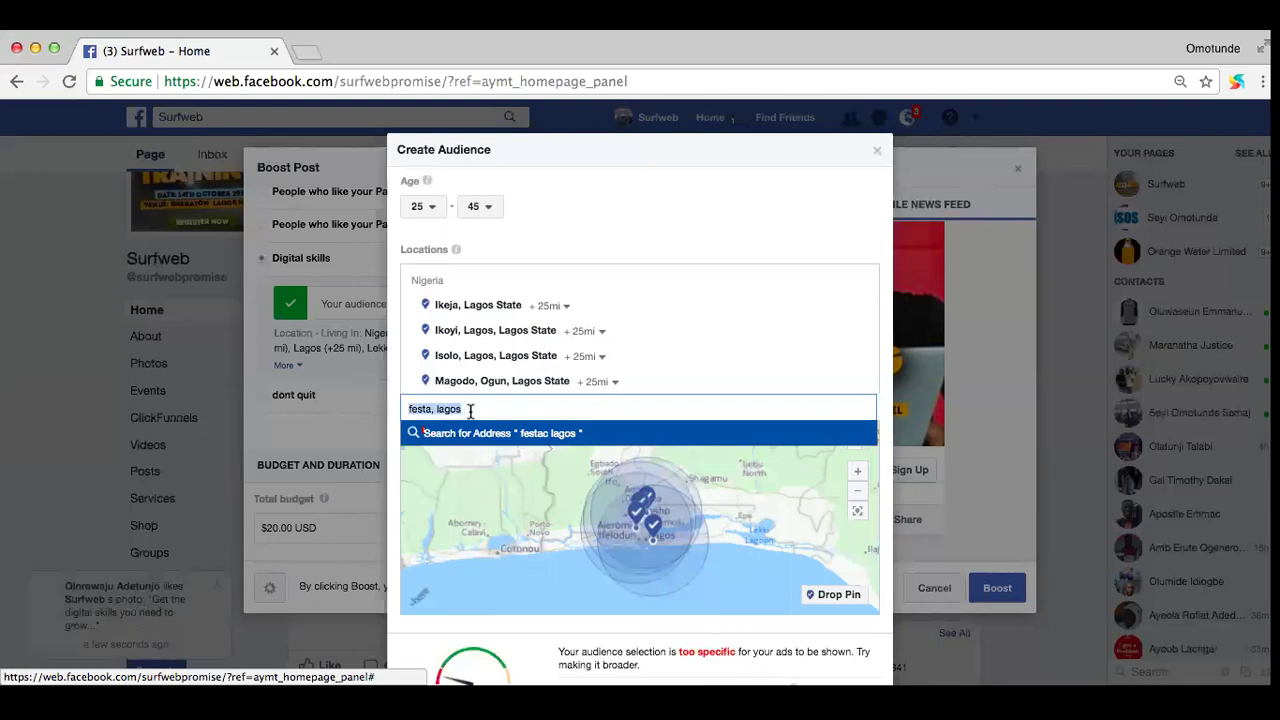
left_click(470, 411)
key("BackSpace")
key("BackSpace")
key("BackSpace")
key("BackSpace")
key("BackSpace")
key("BackSpace")
key("BackSpace")
key("BackSpace")
key("BackSpace")
key("BackSpace")
key("BackSpace")
key("BackSpace")
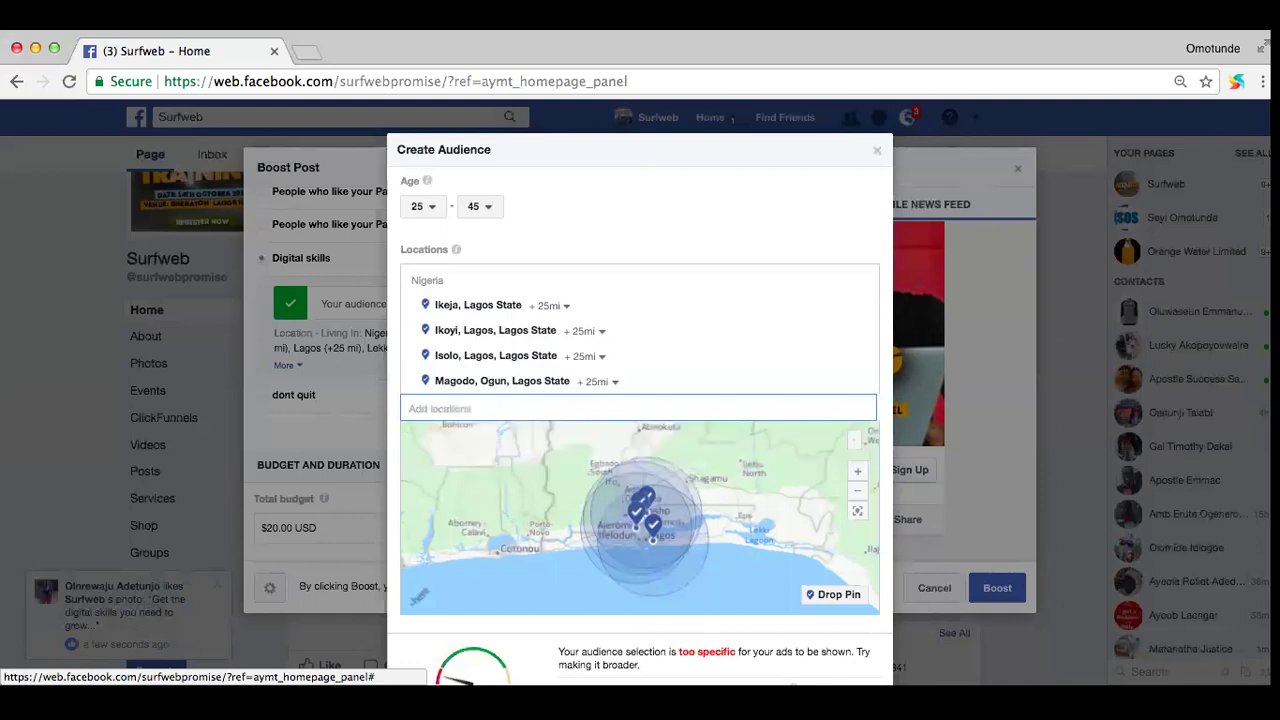
Step: Search for 'amuwo odofin' and clear the field when nothing matches
type("am")
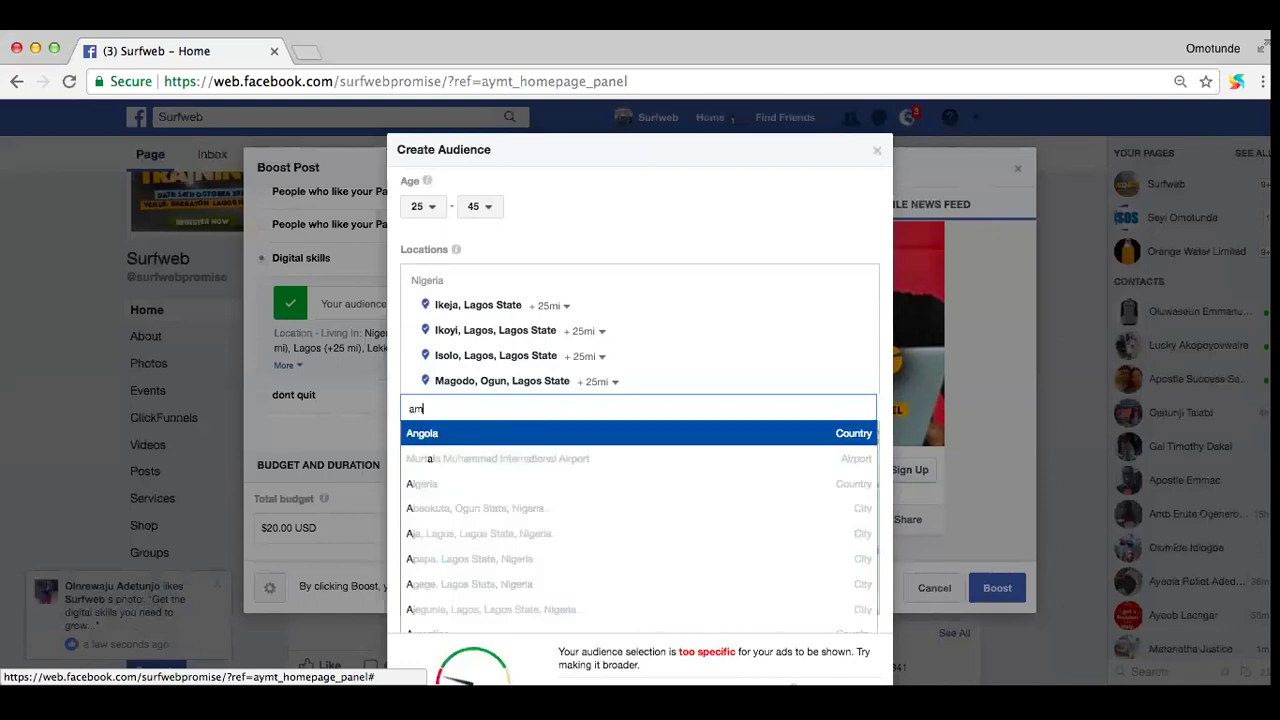
type("uw")
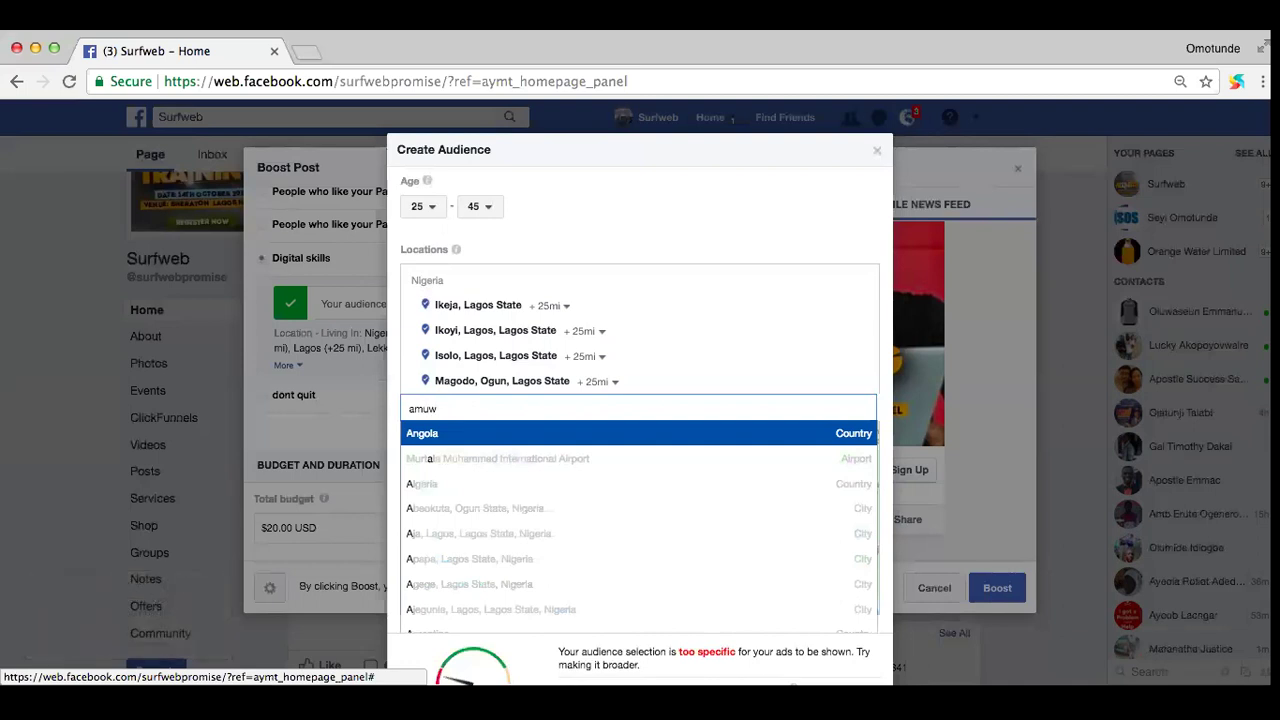
type("o odofin")
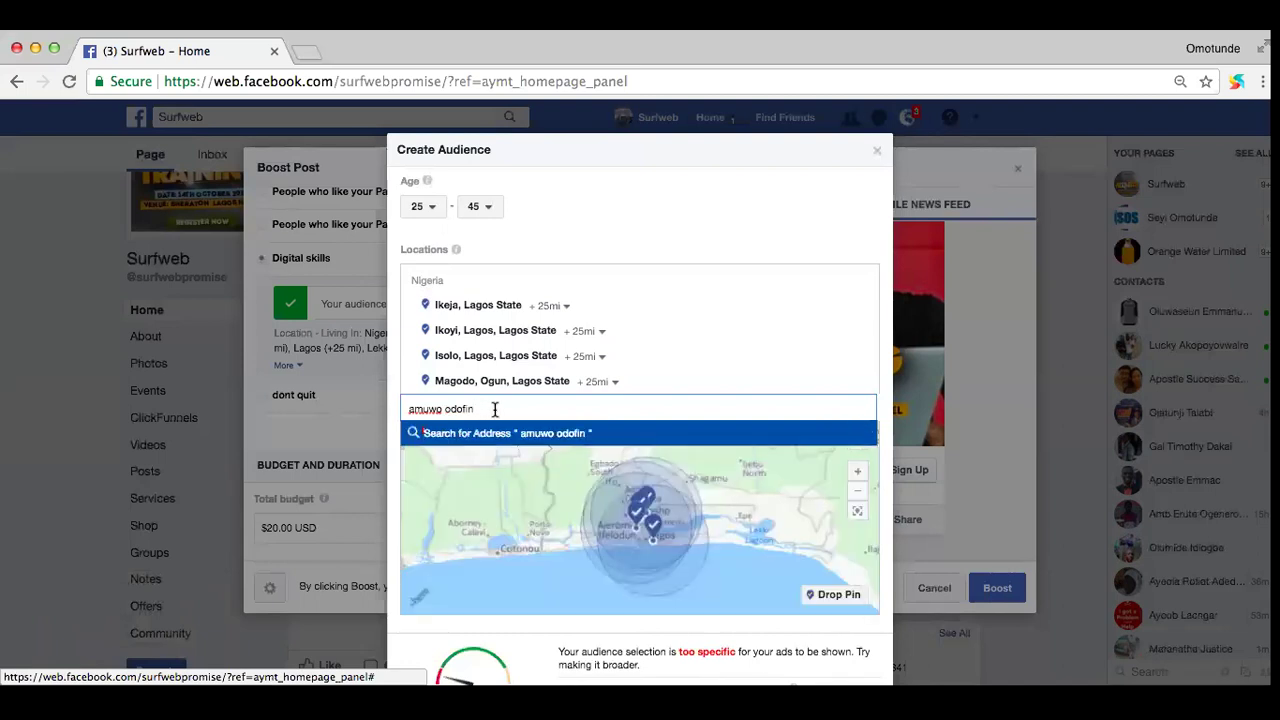
scroll(494, 409, "down", 2)
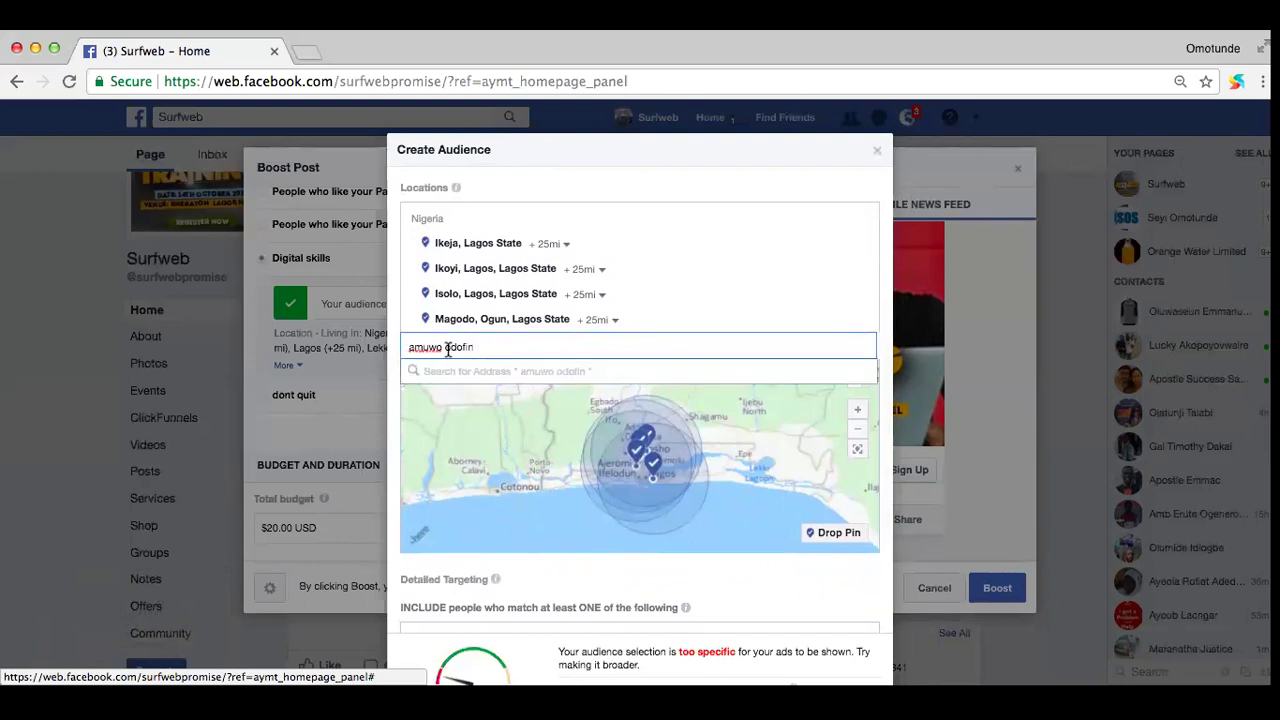
triple_click(451, 347)
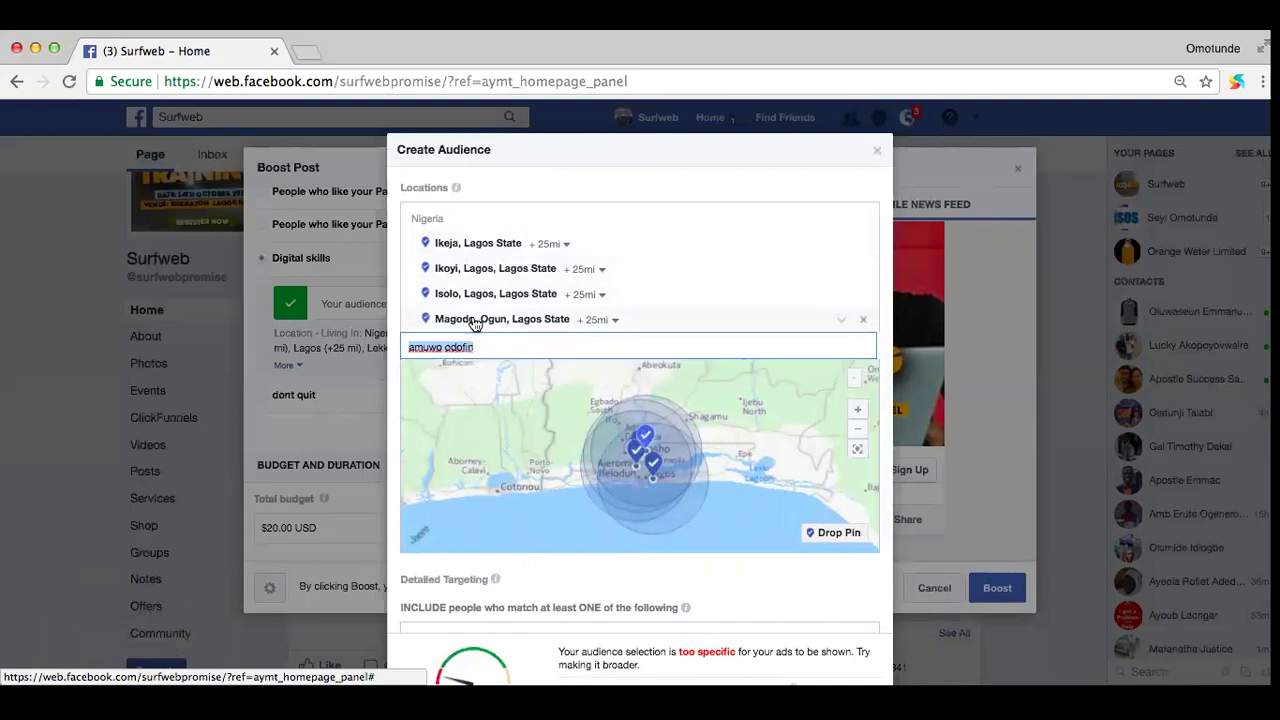
left_click(487, 346)
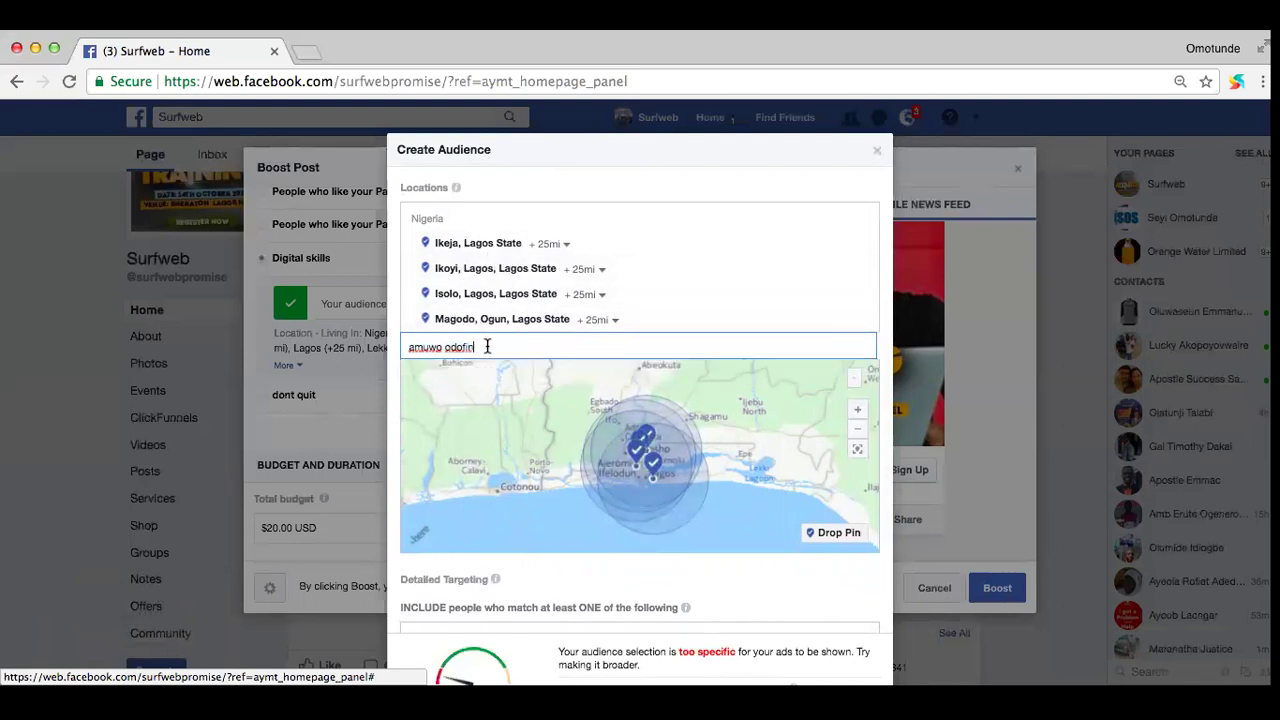
key("BackSpace")
key("BackSpace")
key("BackSpace")
key("BackSpace")
key("BackSpace")
key("BackSpace")
key("BackSpace")
key("BackSpace")
key("BackSpace")
key("BackSpace")
key("BackSpace")
key("BackSpace")
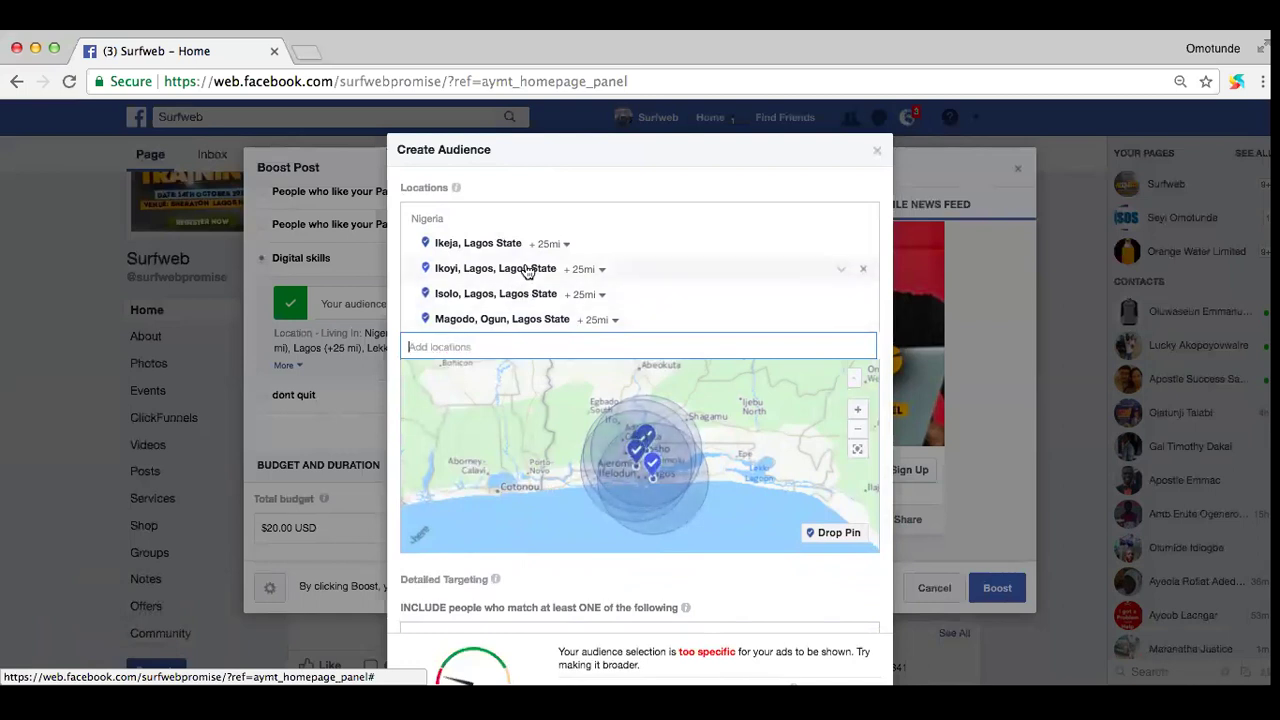
scroll(525, 268, "up", 3)
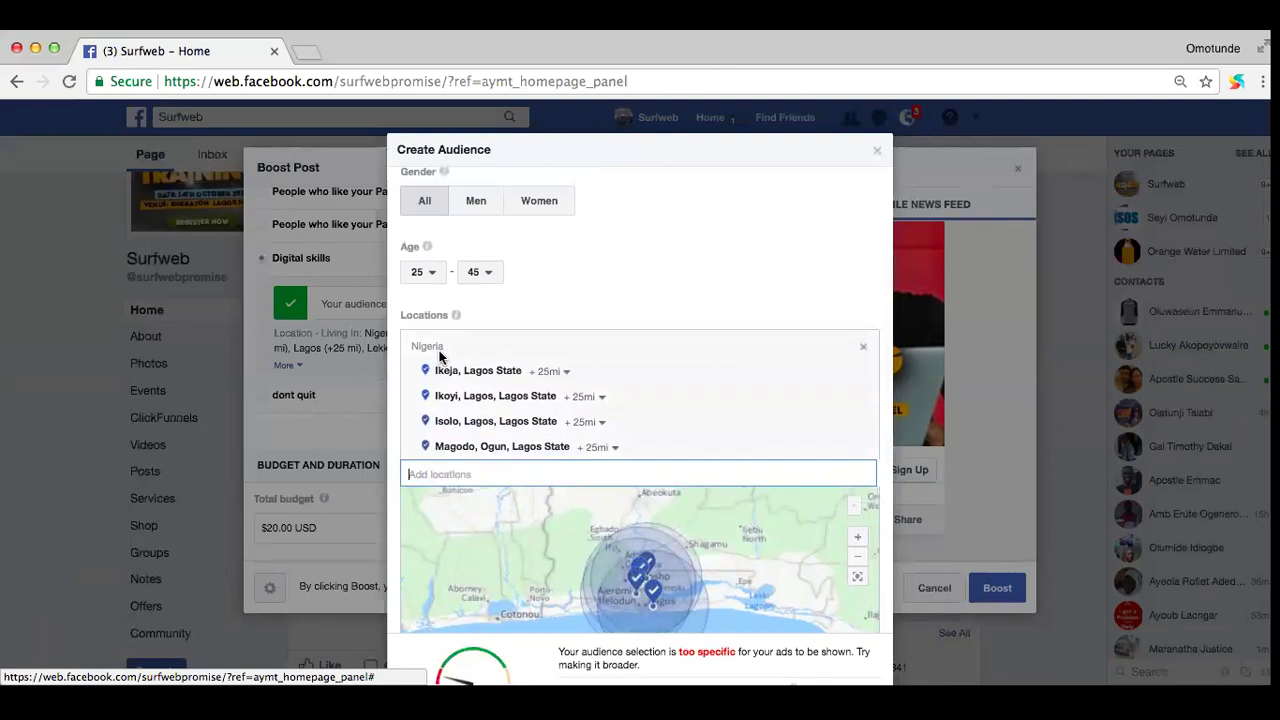
Step: Add the 'How to make money on internet' interest to detailed targeting
scroll(495, 425, "down", 1)
scroll(495, 425, "down", 5)
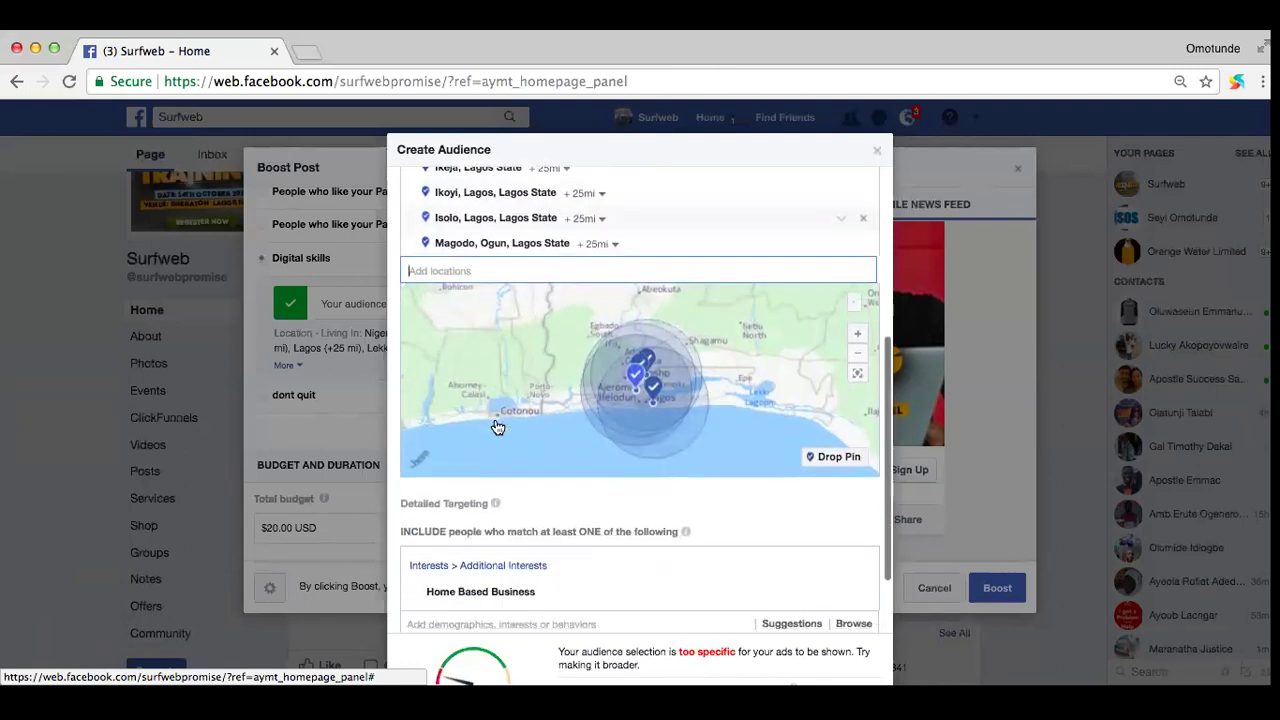
scroll(495, 417, "up", 3)
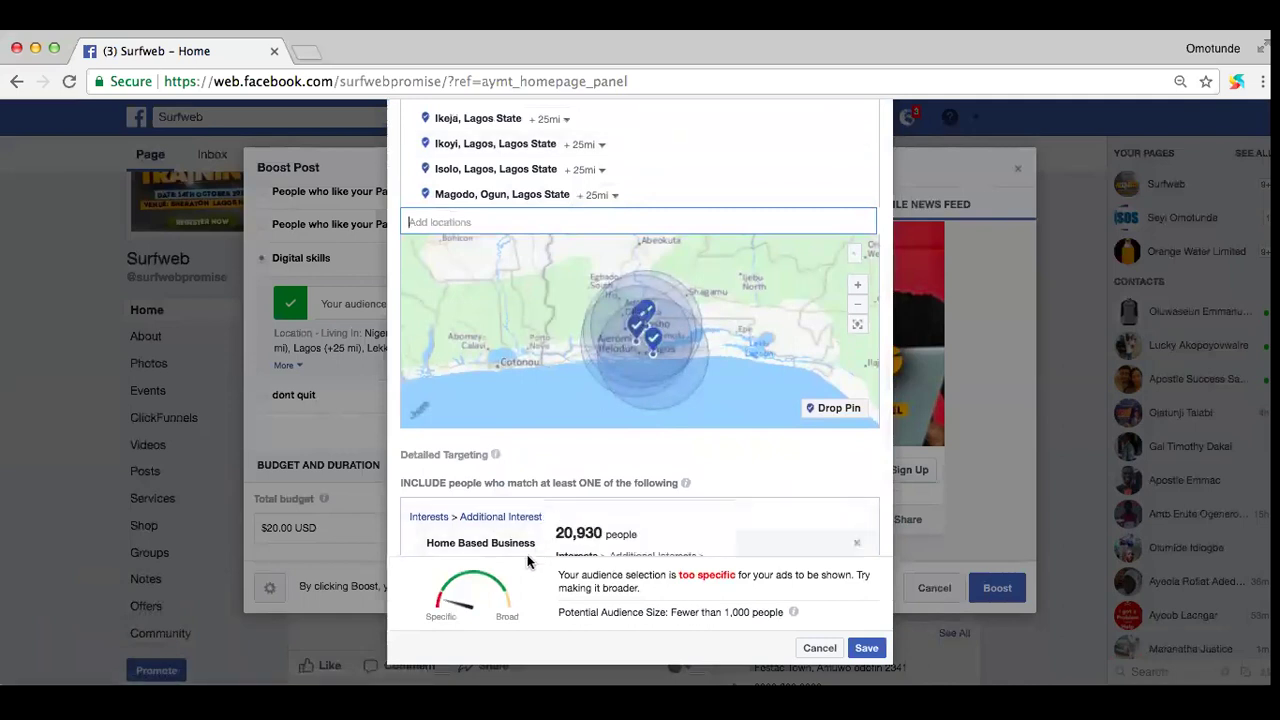
scroll(594, 505, "down", 1)
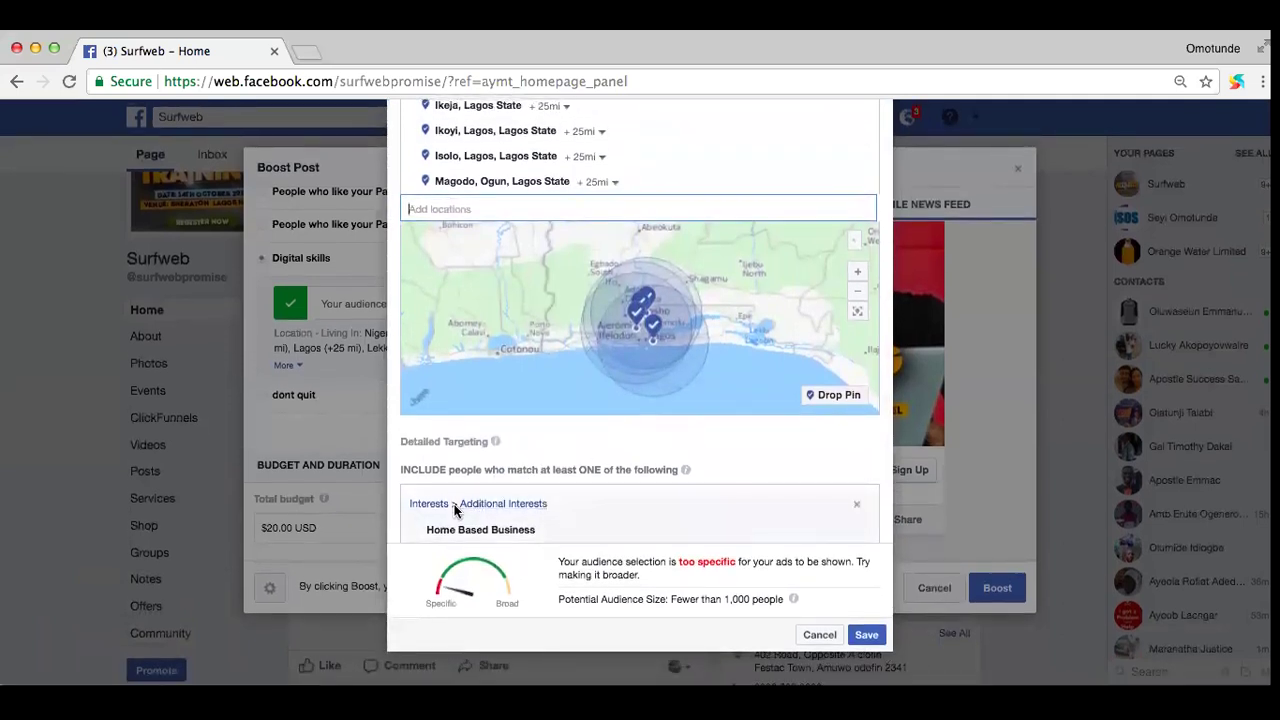
scroll(628, 489, "down", 2)
scroll(628, 494, "down", 2)
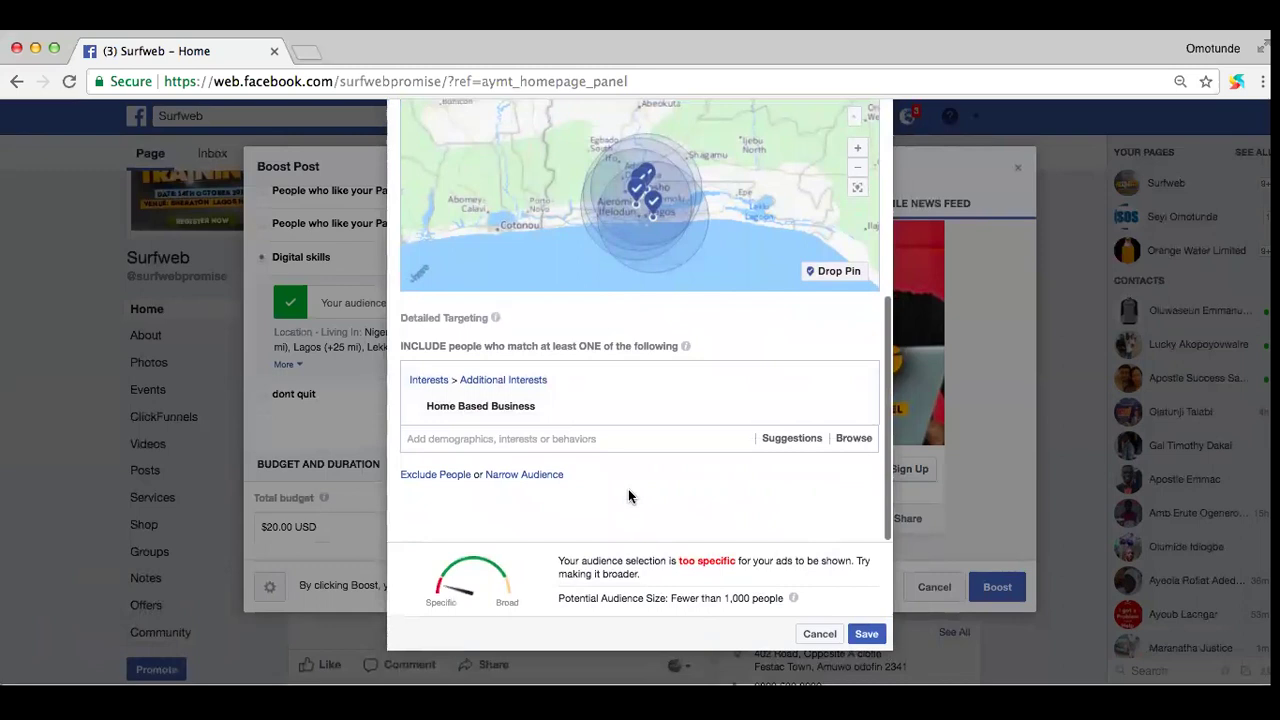
left_click(528, 442)
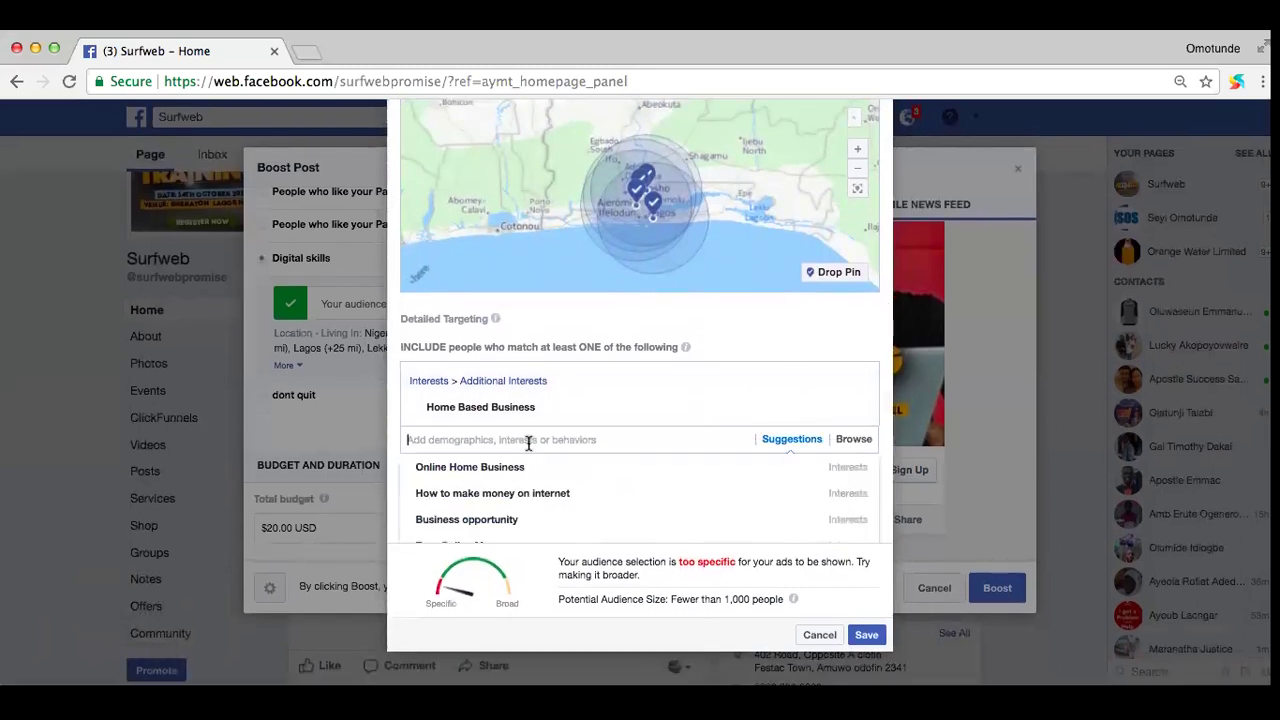
left_click(498, 494)
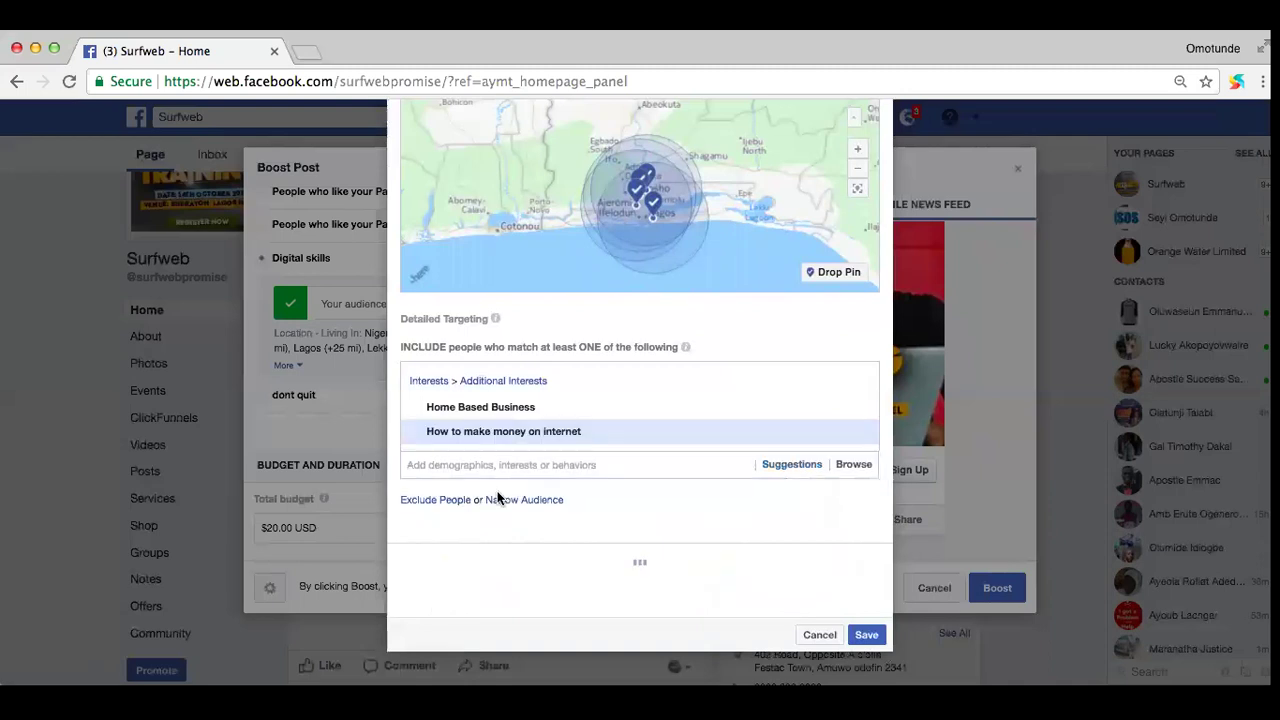
Step: Add the 'Work at Home Moms' interest from the suggested interests
mouse_move(534, 434)
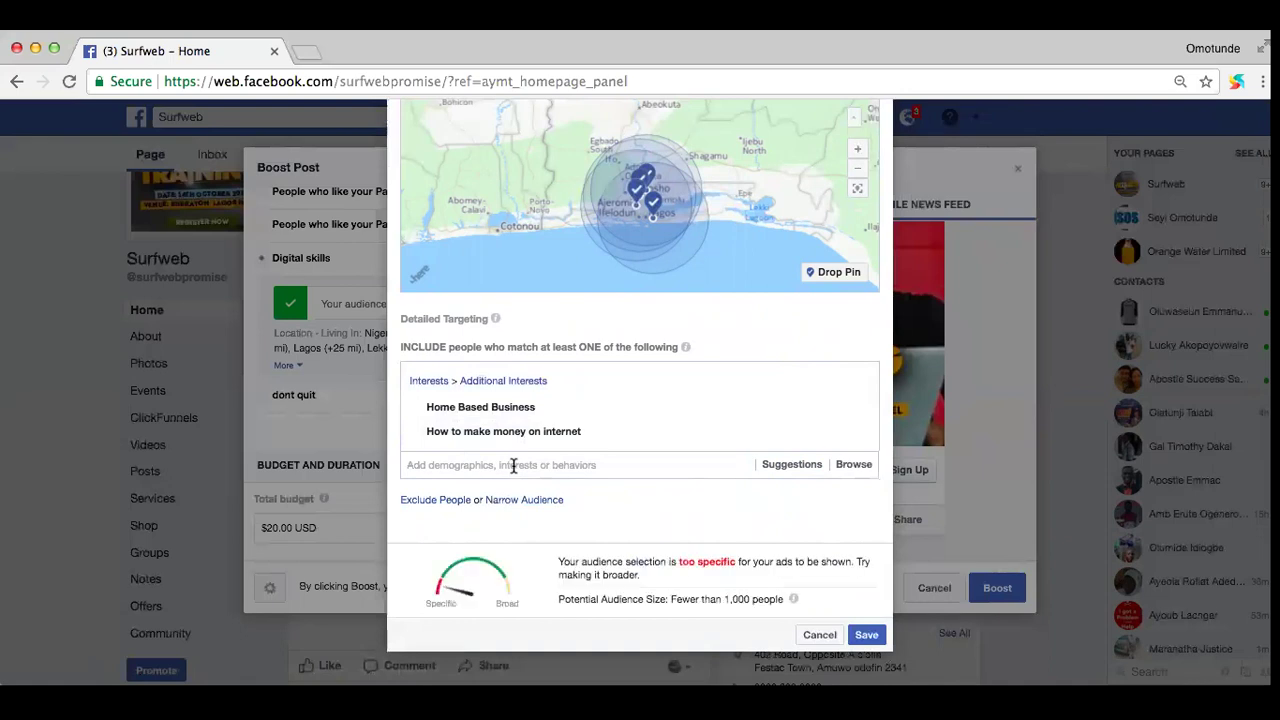
left_click(513, 465)
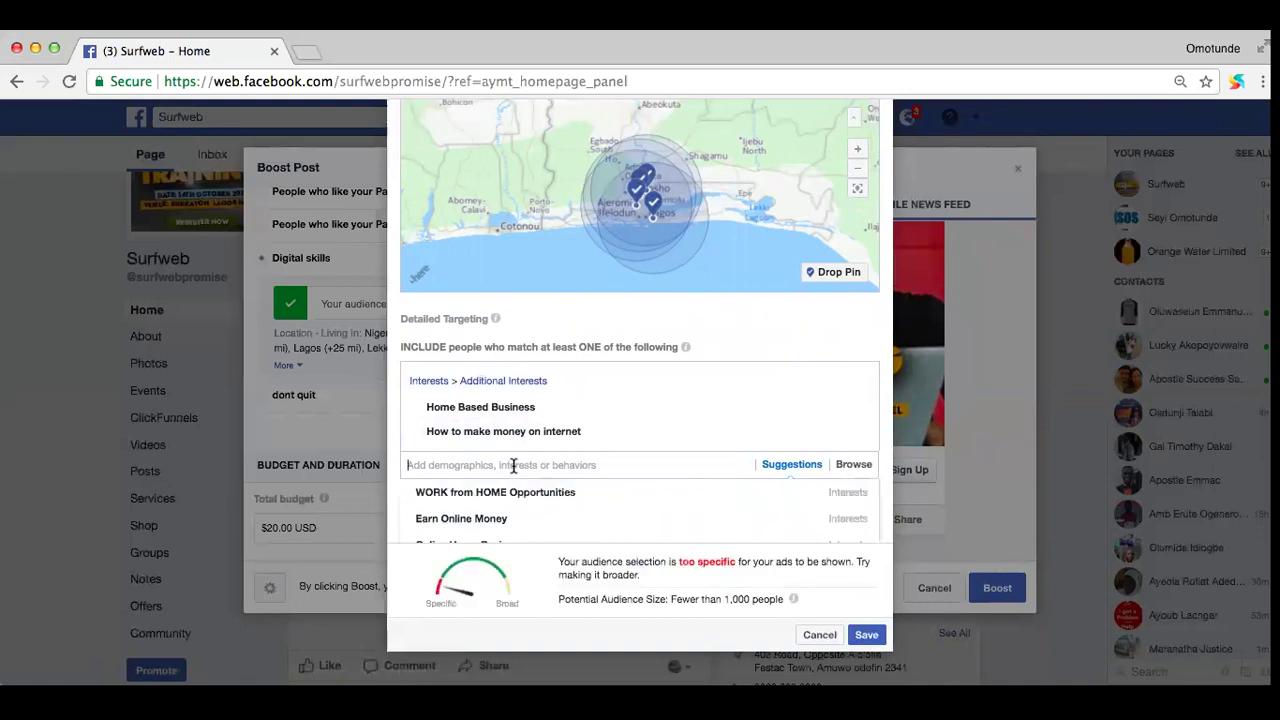
scroll(513, 465, "down", 5)
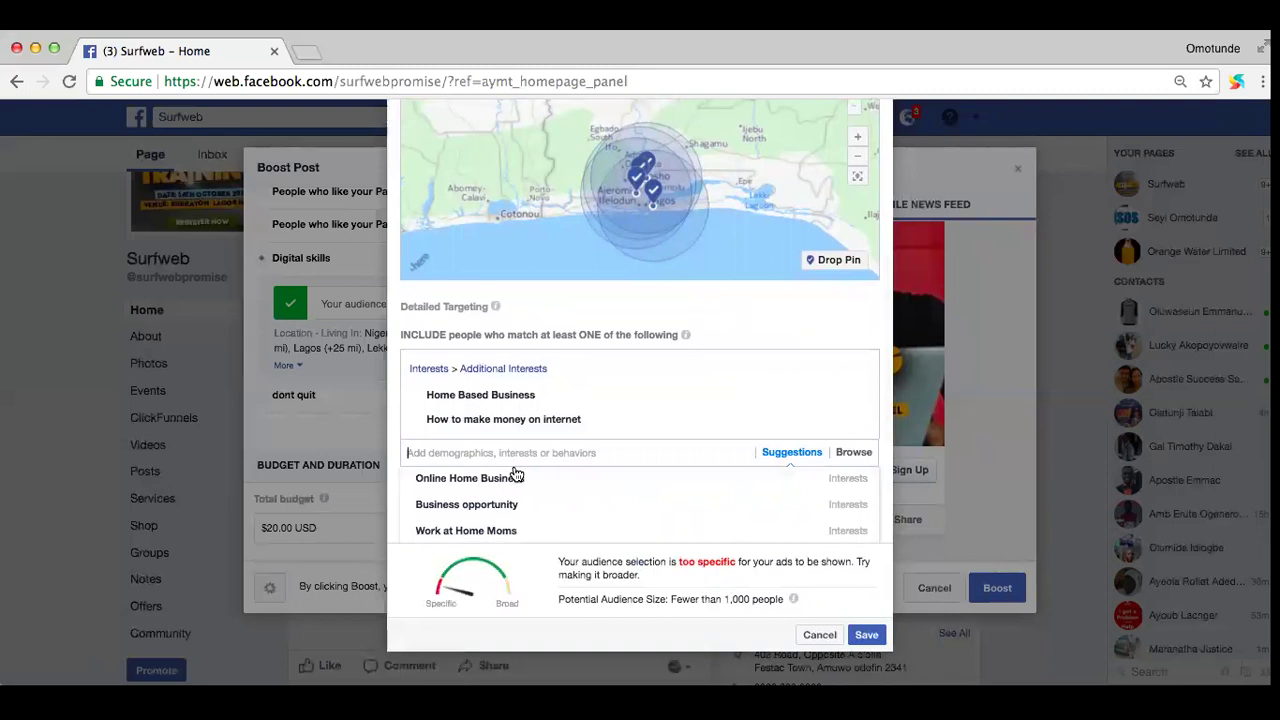
scroll(516, 474, "down", 3)
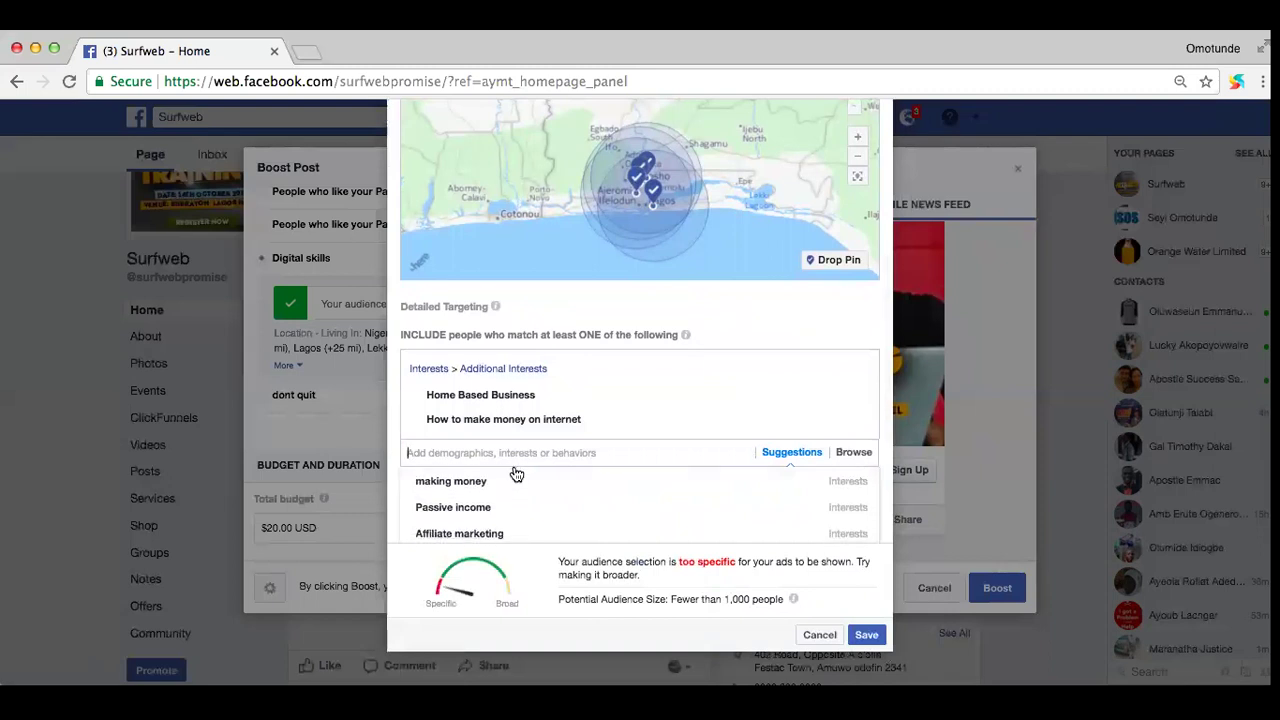
left_click(501, 481)
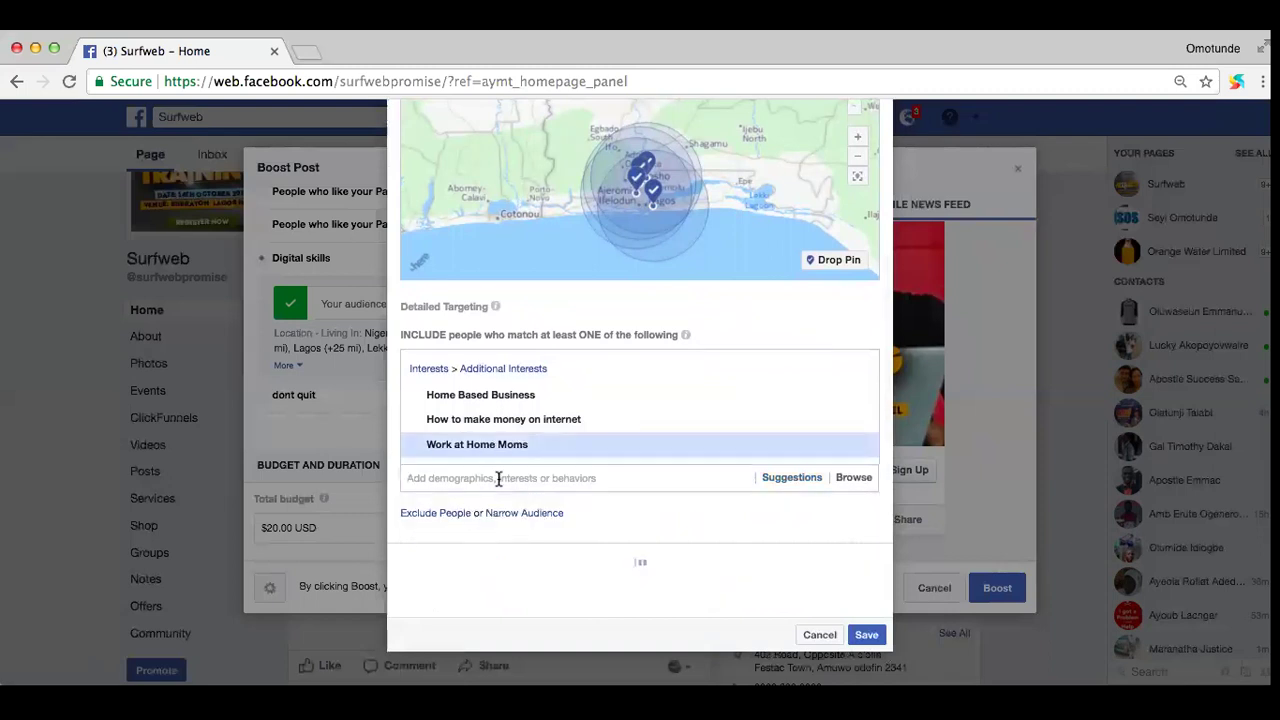
type("m")
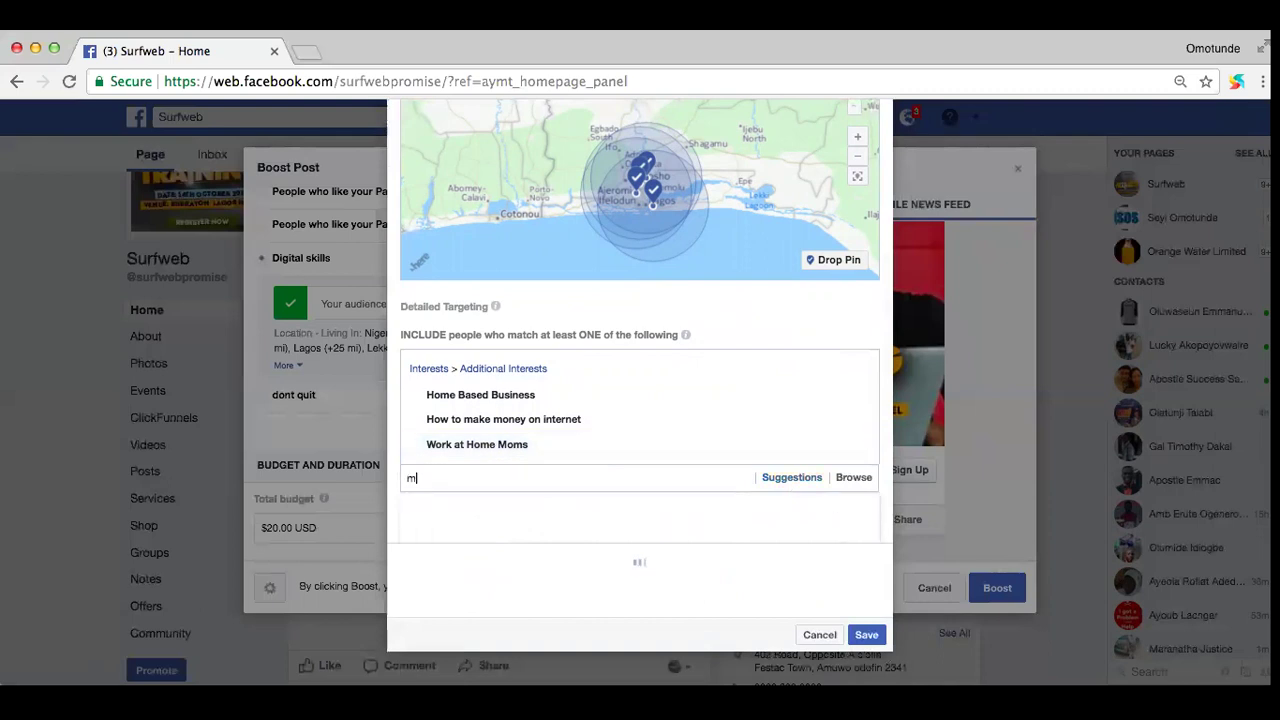
type("arketer")
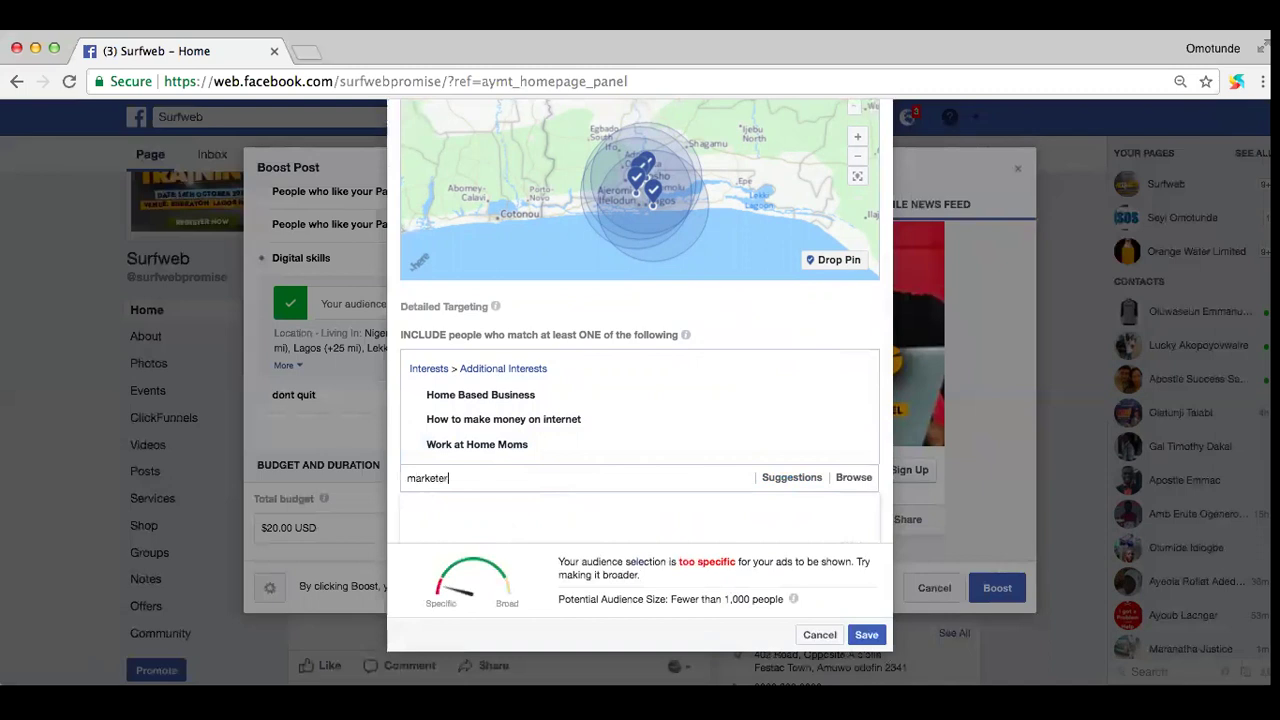
scroll(540, 474, "down", 1)
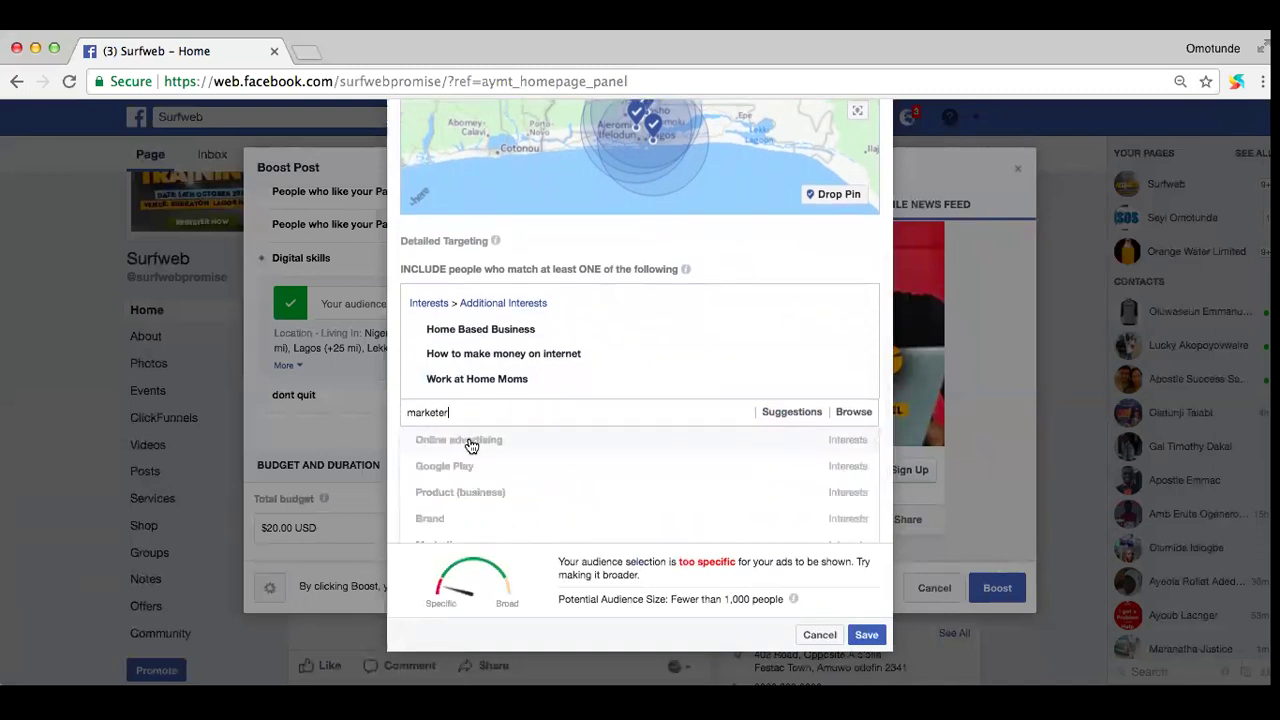
scroll(471, 478, "down", 4)
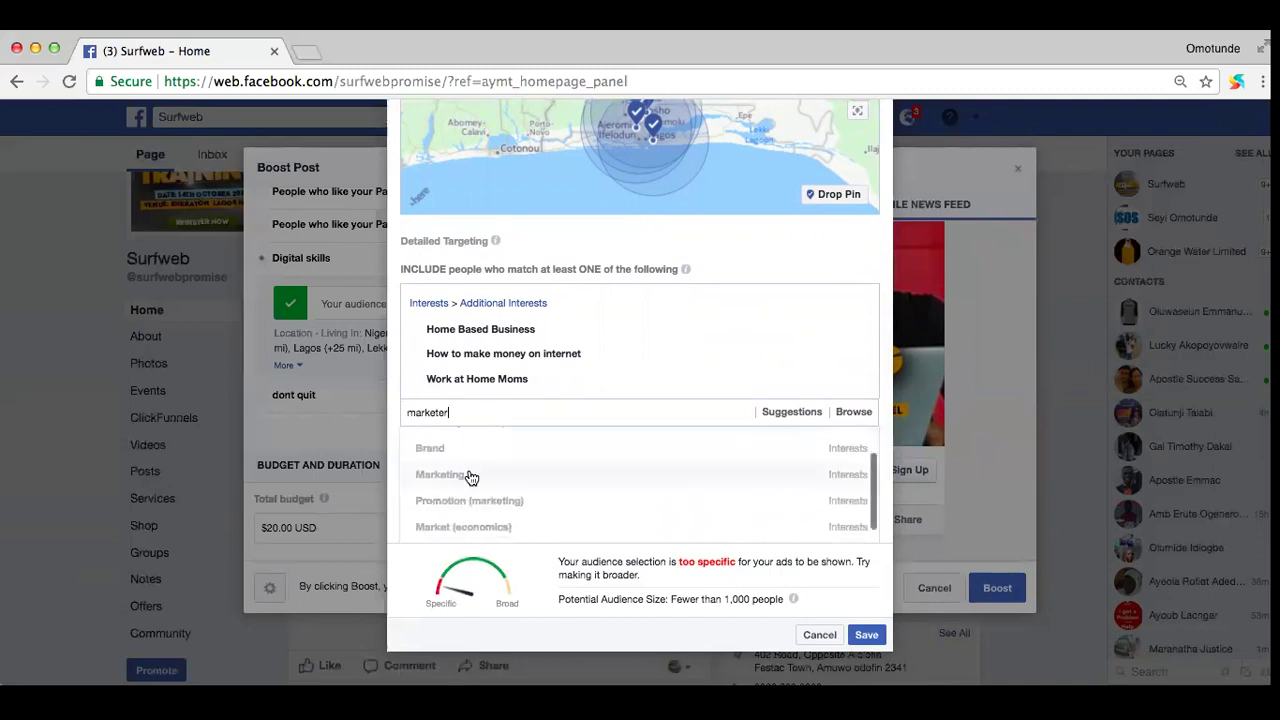
scroll(483, 486, "down", 4)
key("BackSpace")
key("BackSpace")
key("BackSpace")
key("BackSpace")
key("BackSpace")
key("BackSpace")
key("BackSpace")
key("BackSpace")
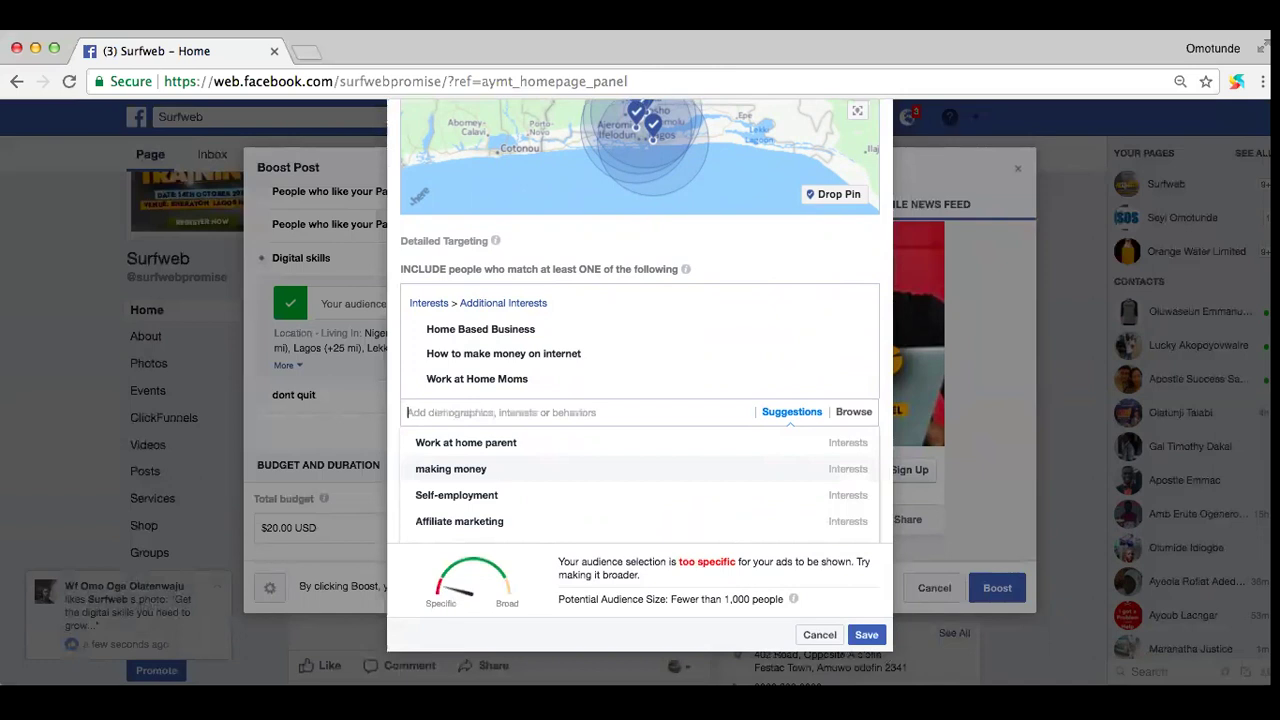
type("bish")
key("BackSpace")
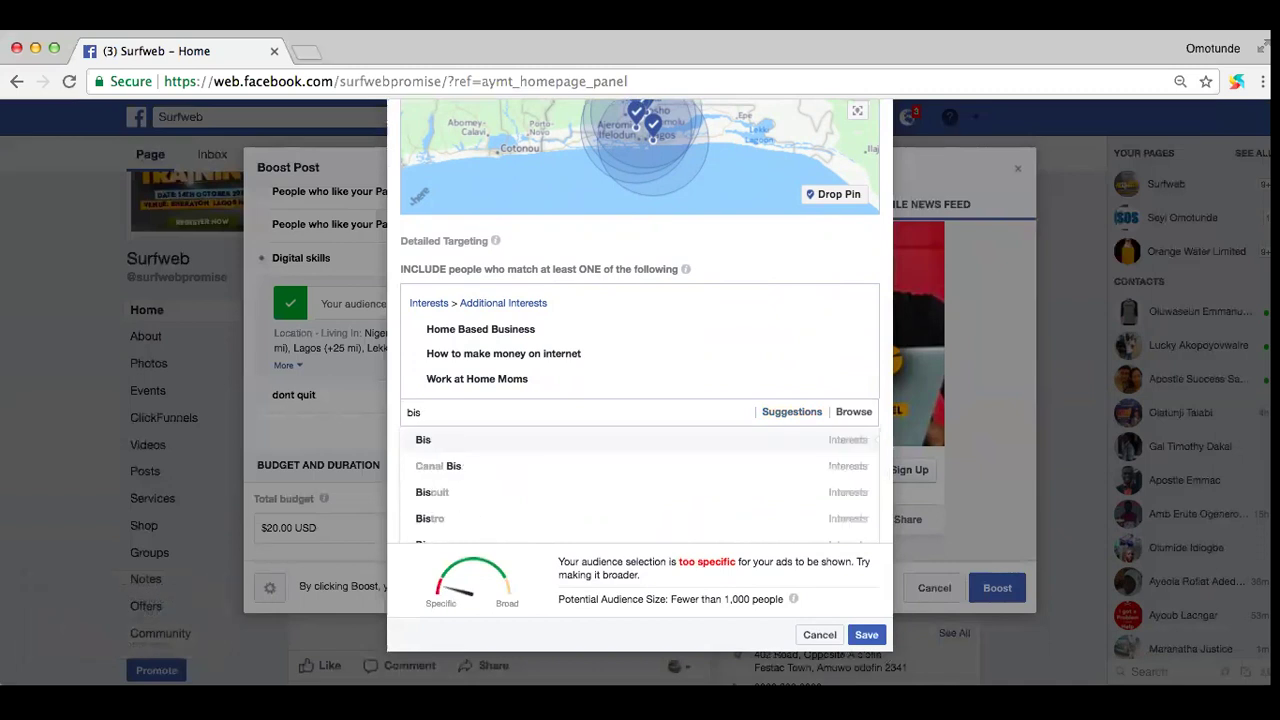
key("BackSpace")
key("BackSpace")
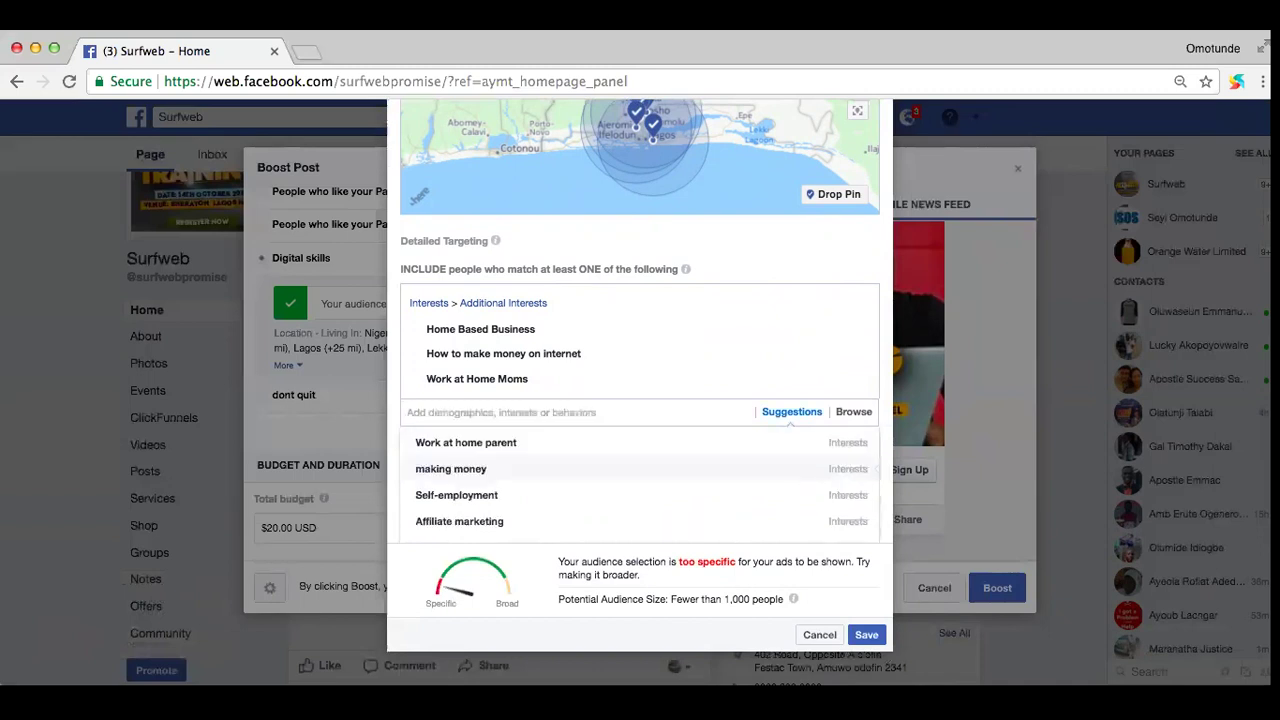
Step: Search and add two pastors' names as interests, bringing the audience to about 467,000
type("david")
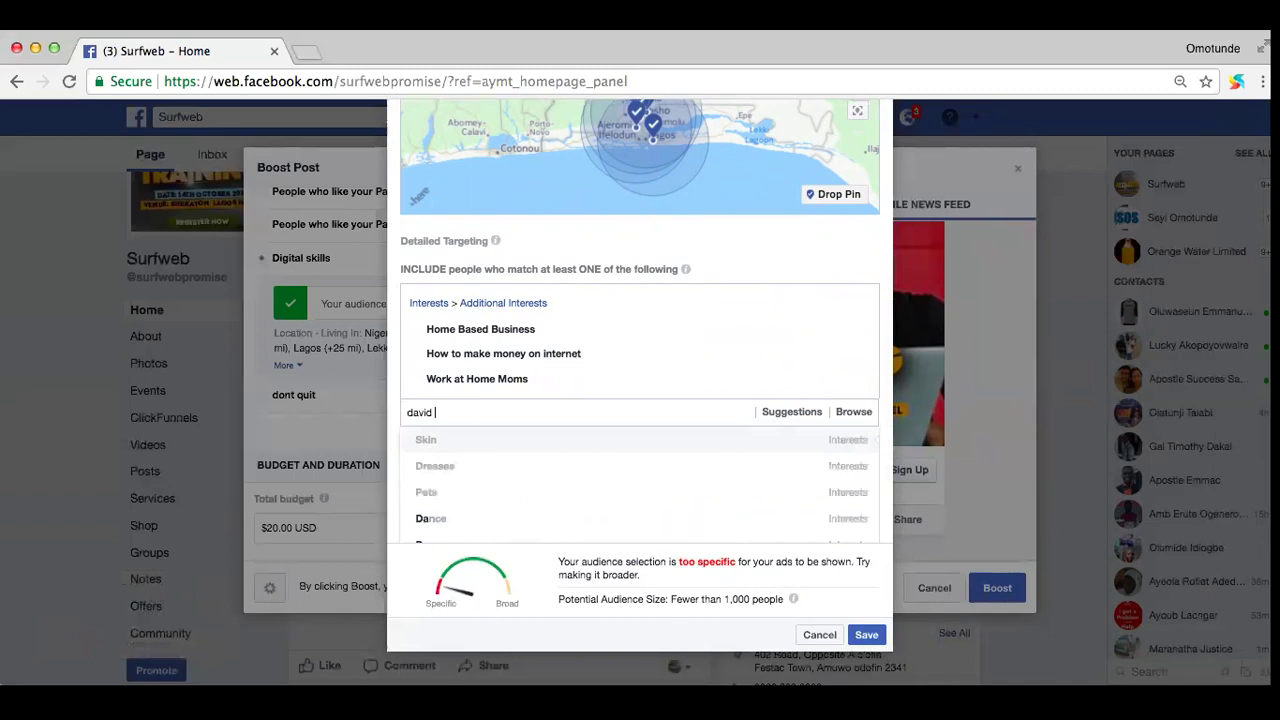
type(" oyedepo")
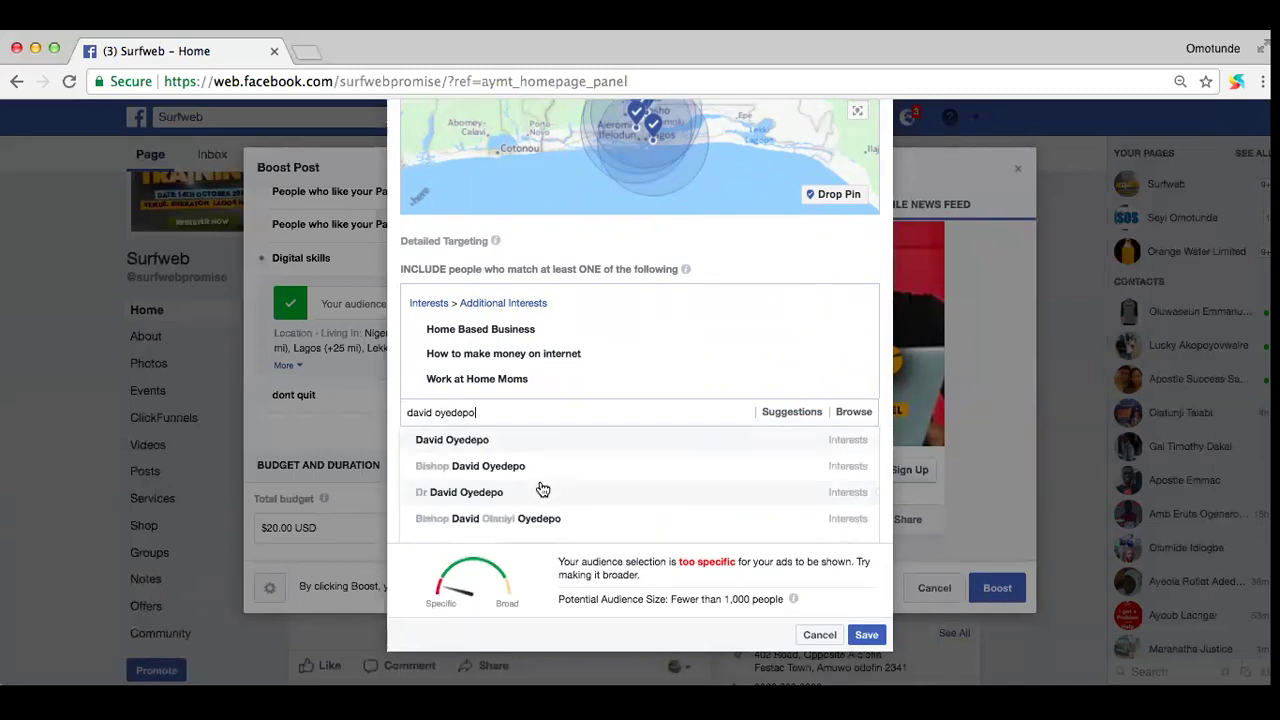
scroll(542, 489, "down", 1)
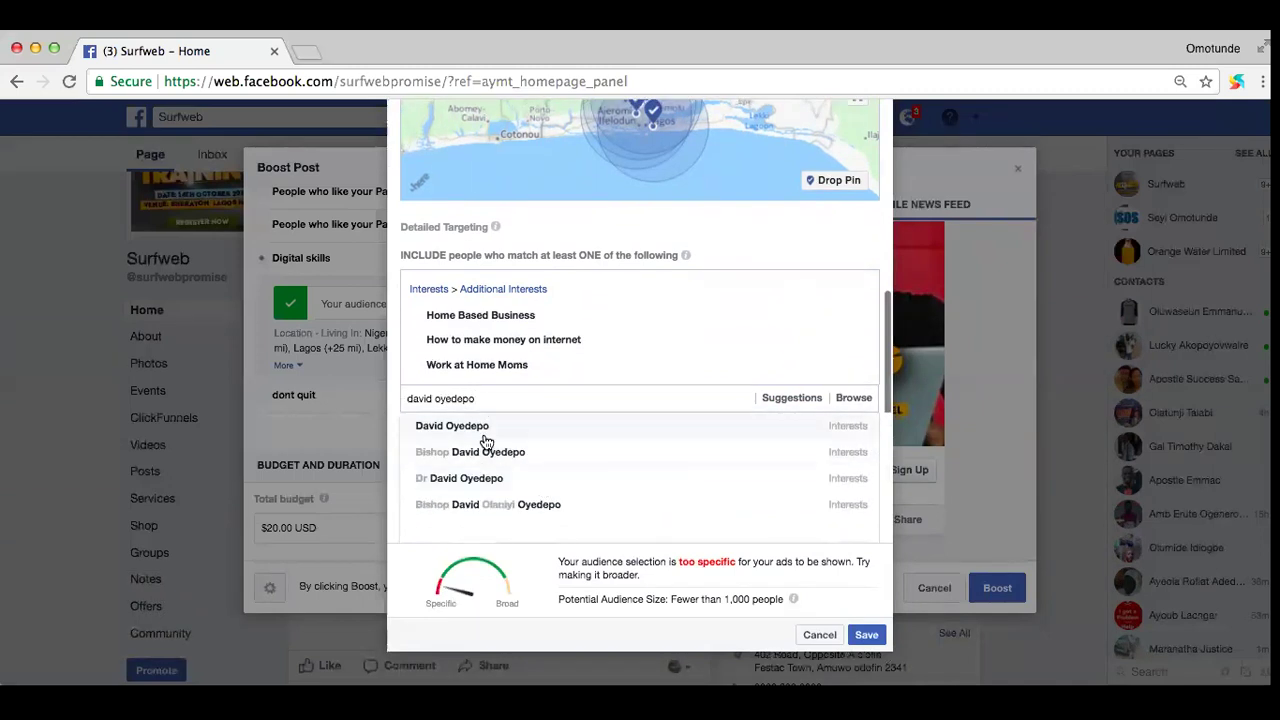
left_click(461, 426)
mouse_move(486, 335)
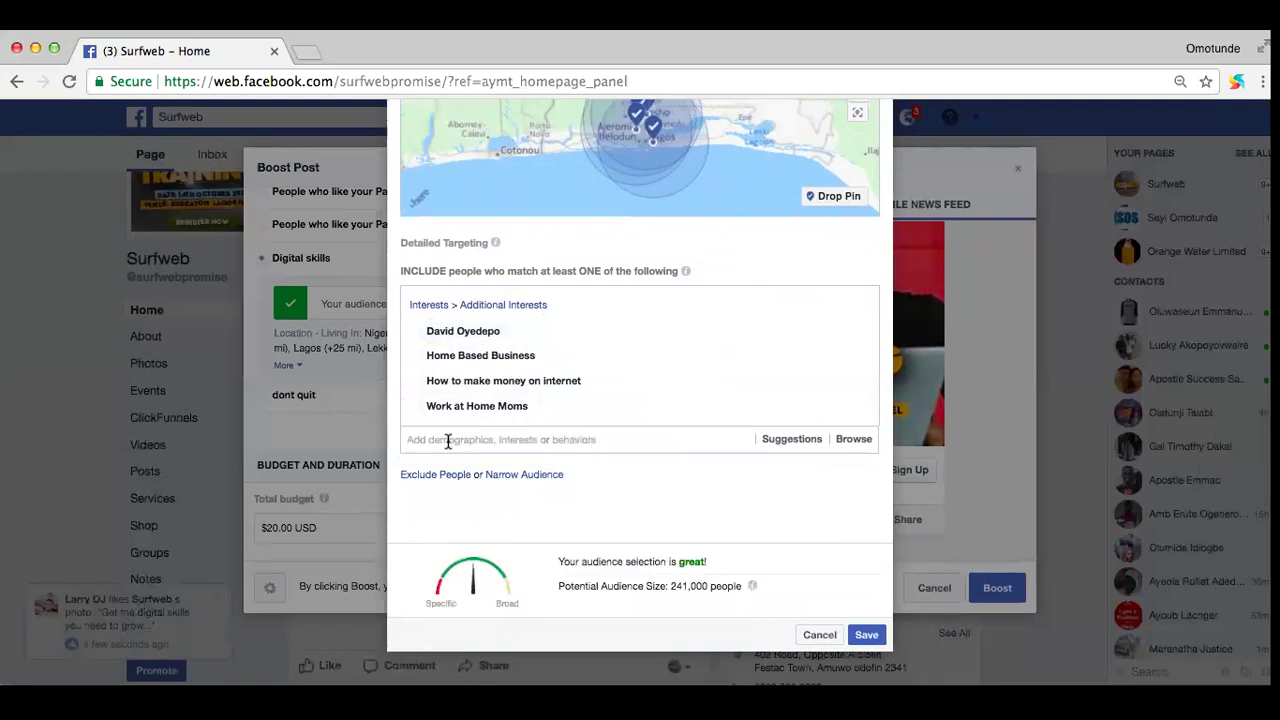
type("adeboye")
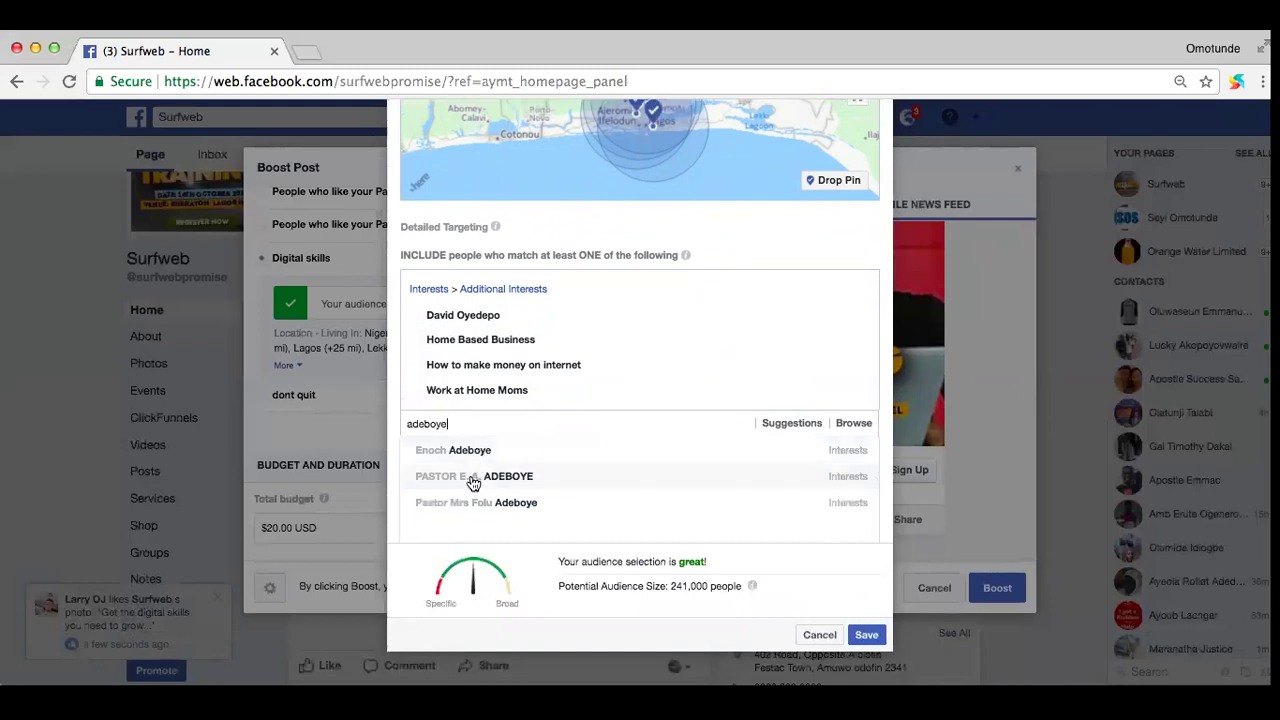
left_click(473, 478)
mouse_move(493, 395)
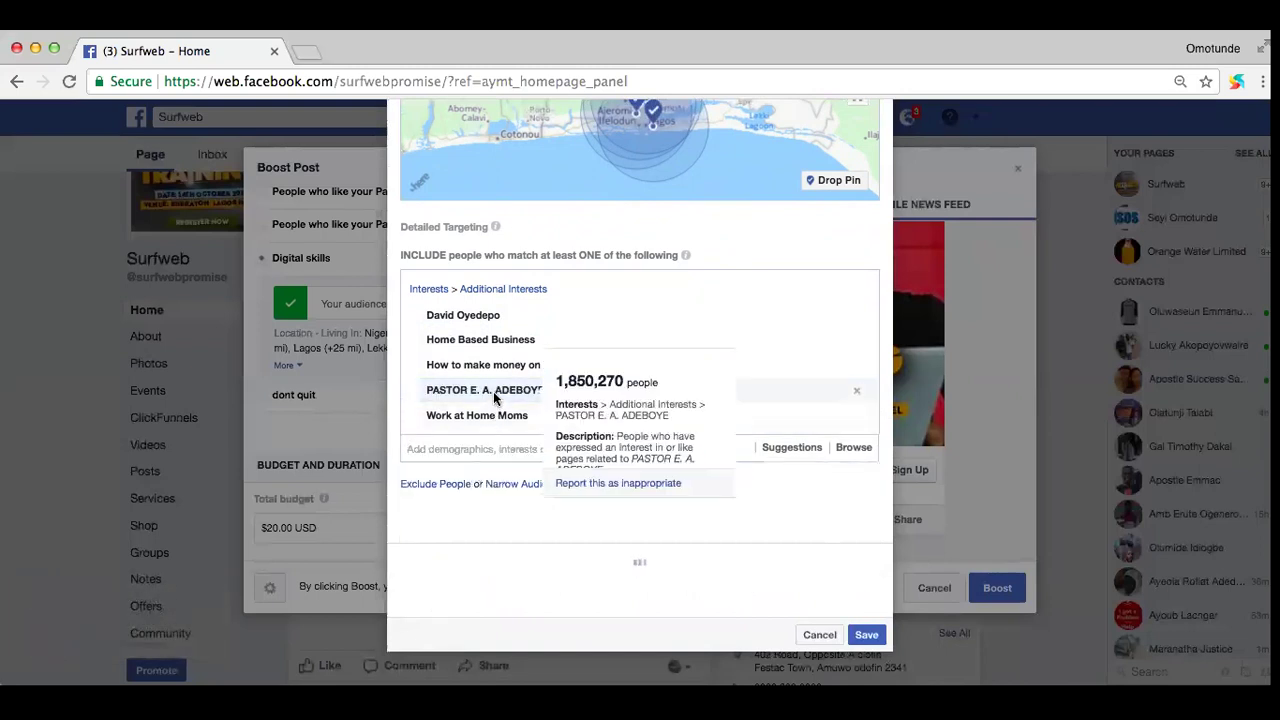
left_click(472, 450)
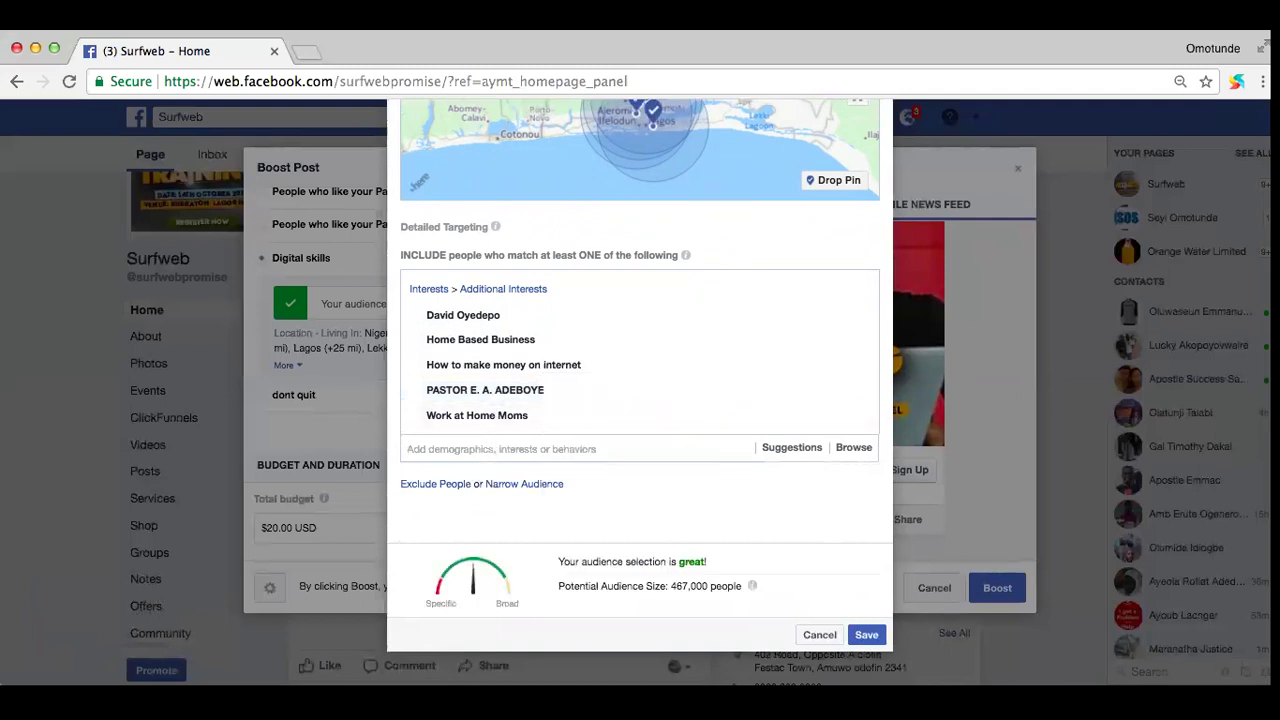
Step: Search for another pastor interest, reworking the query with 'christ' and 'pastor'
type("oyakil")
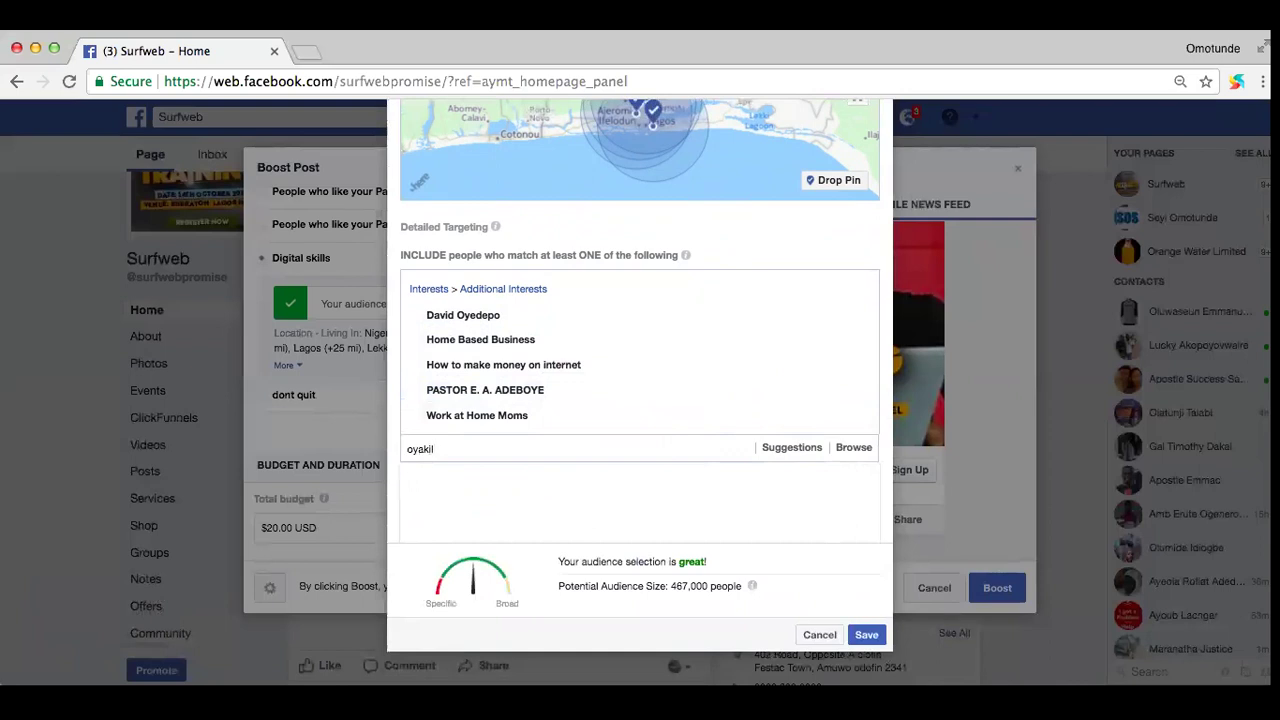
type("ome")
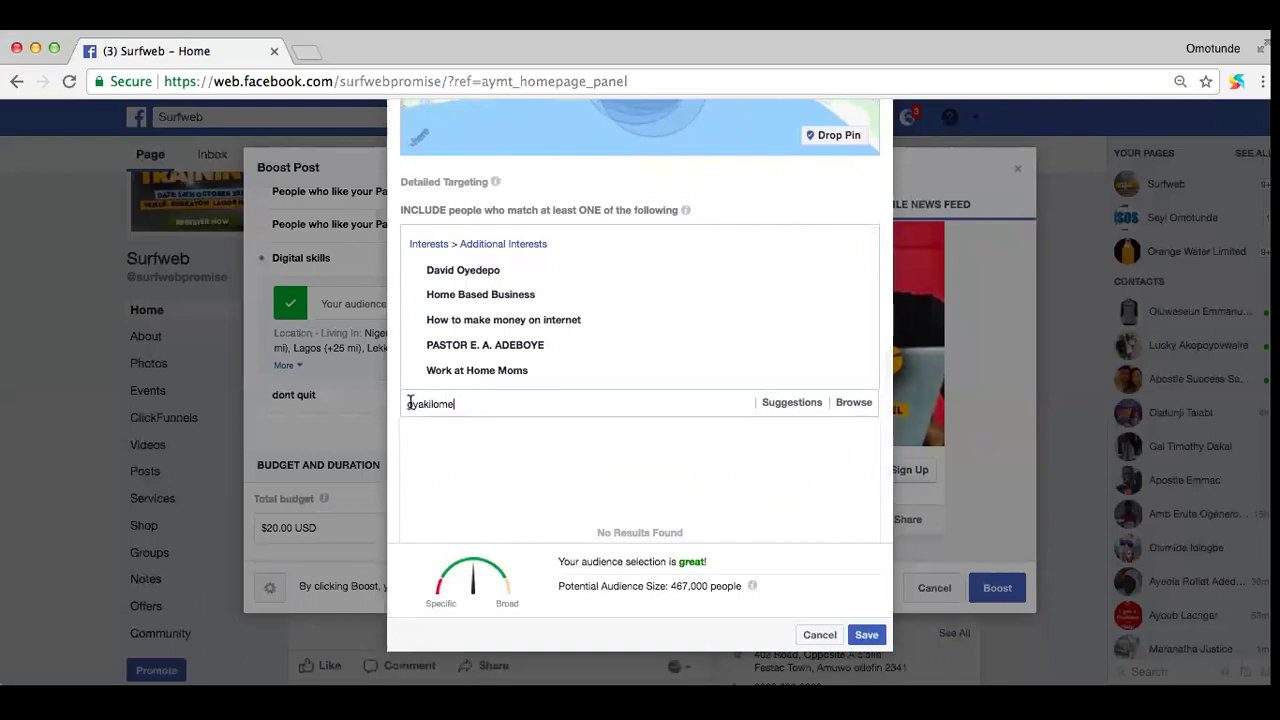
double_click(406, 402)
left_click(406, 402)
left_click_drag(455, 403, 406, 403)
key("BackSpace")
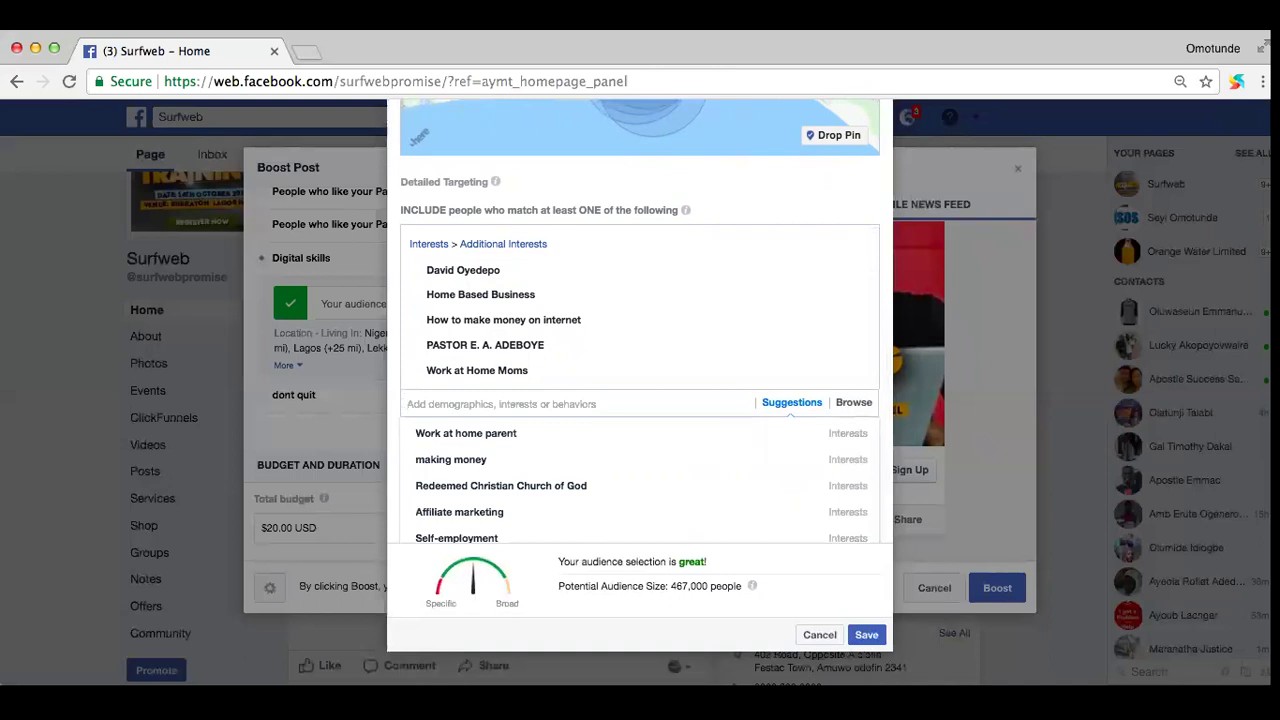
type("christ")
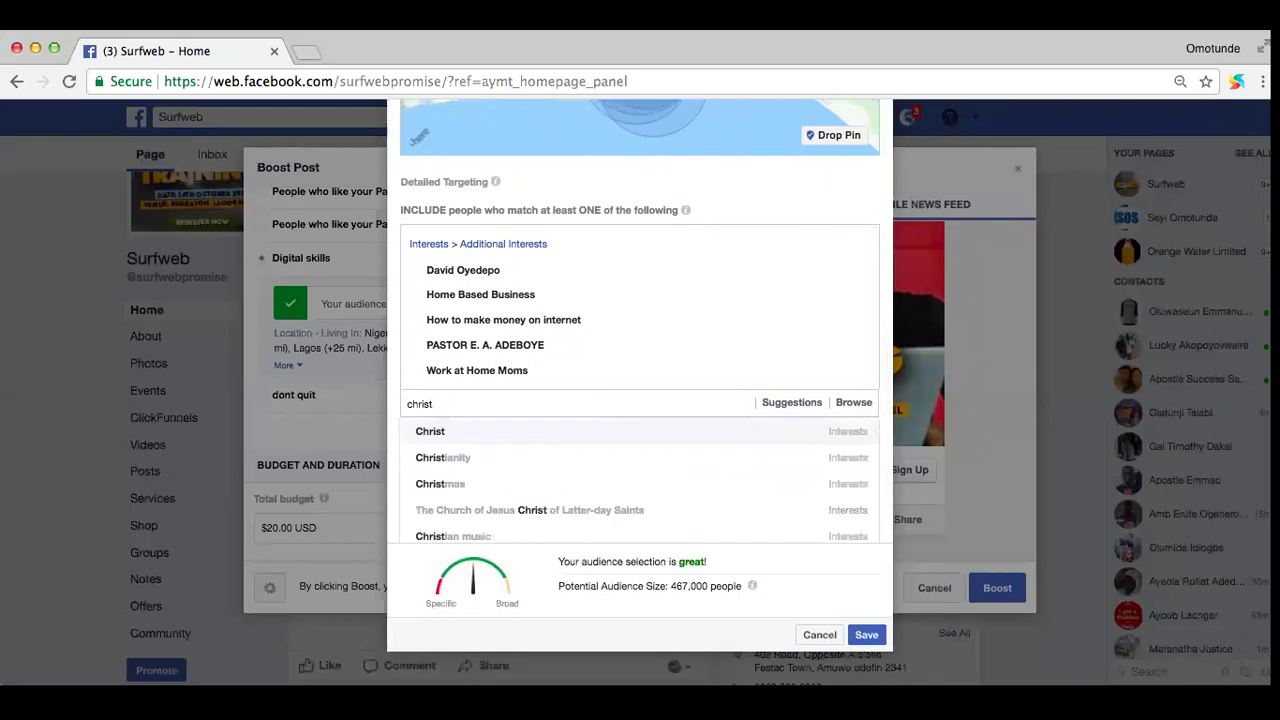
left_click(407, 403)
type("pastor")
triple_click(485, 403)
left_click(486, 403)
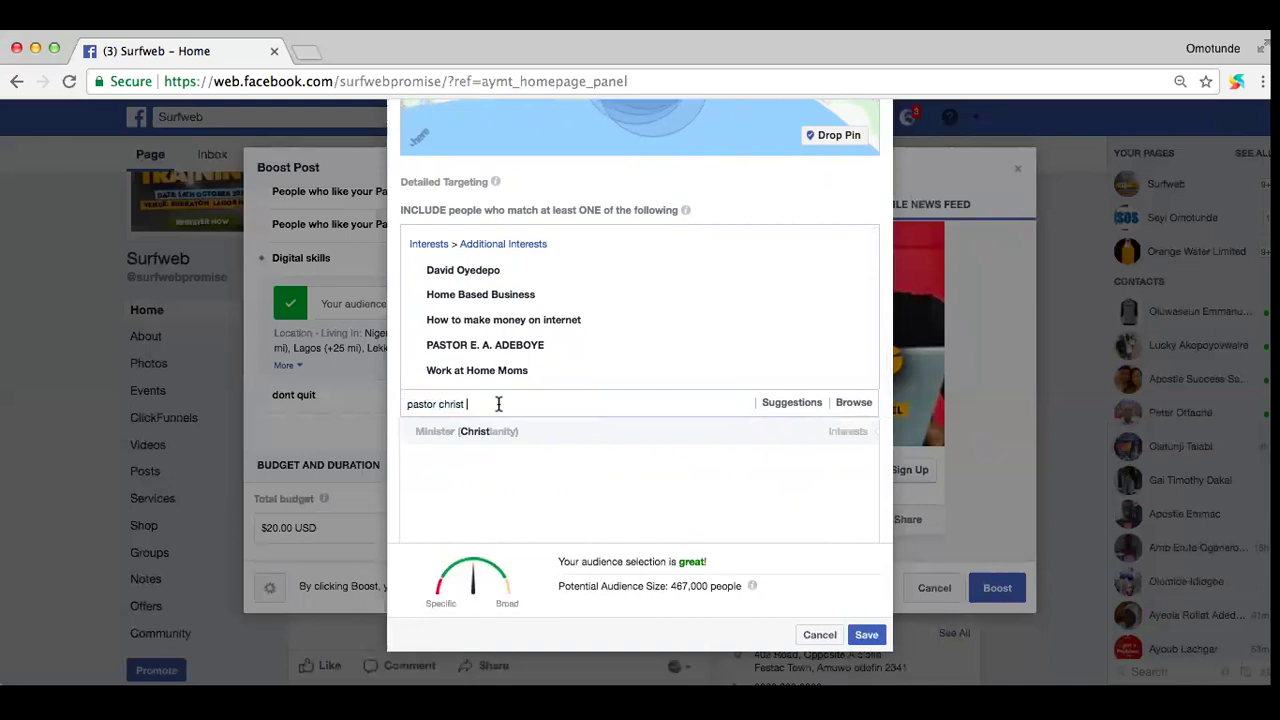
scroll(513, 403, "down", 1)
Step: Retry the pastor search, then try 'chrrist embassey' and clear it when nothing matches
type("o")
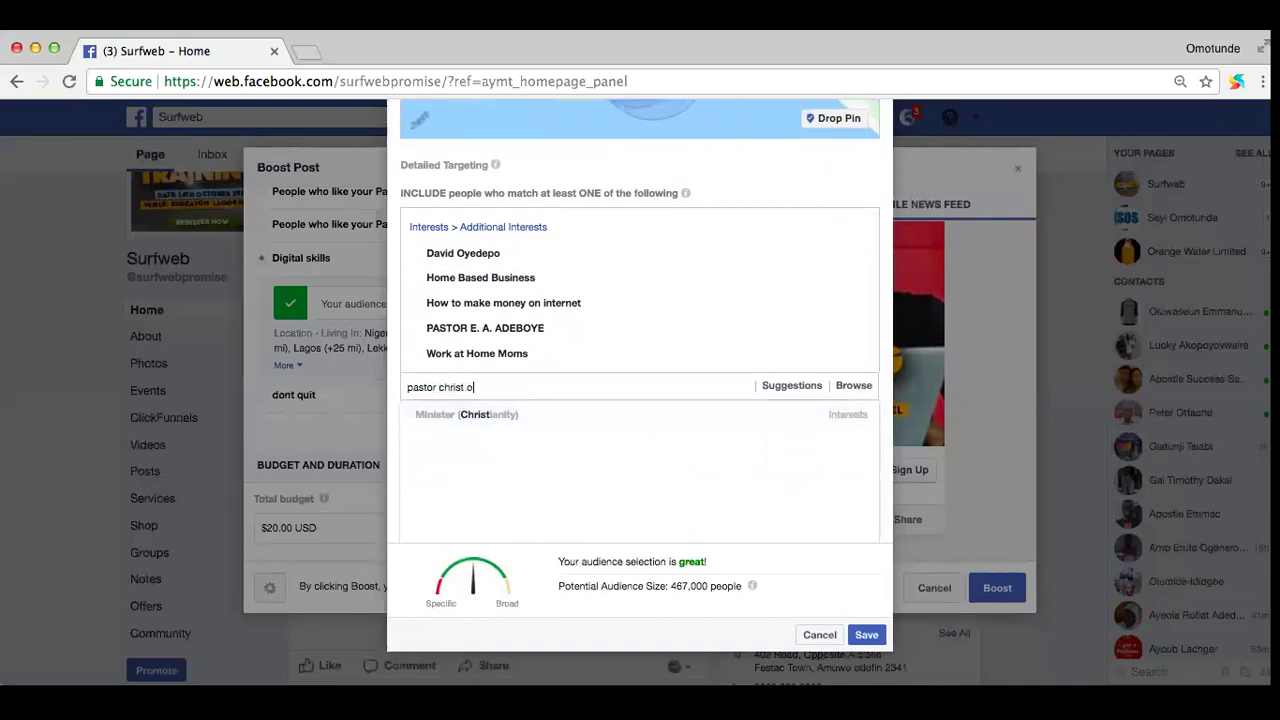
type("yakilome")
scroll(570, 381, "down", 2)
scroll(570, 381, "down", 1)
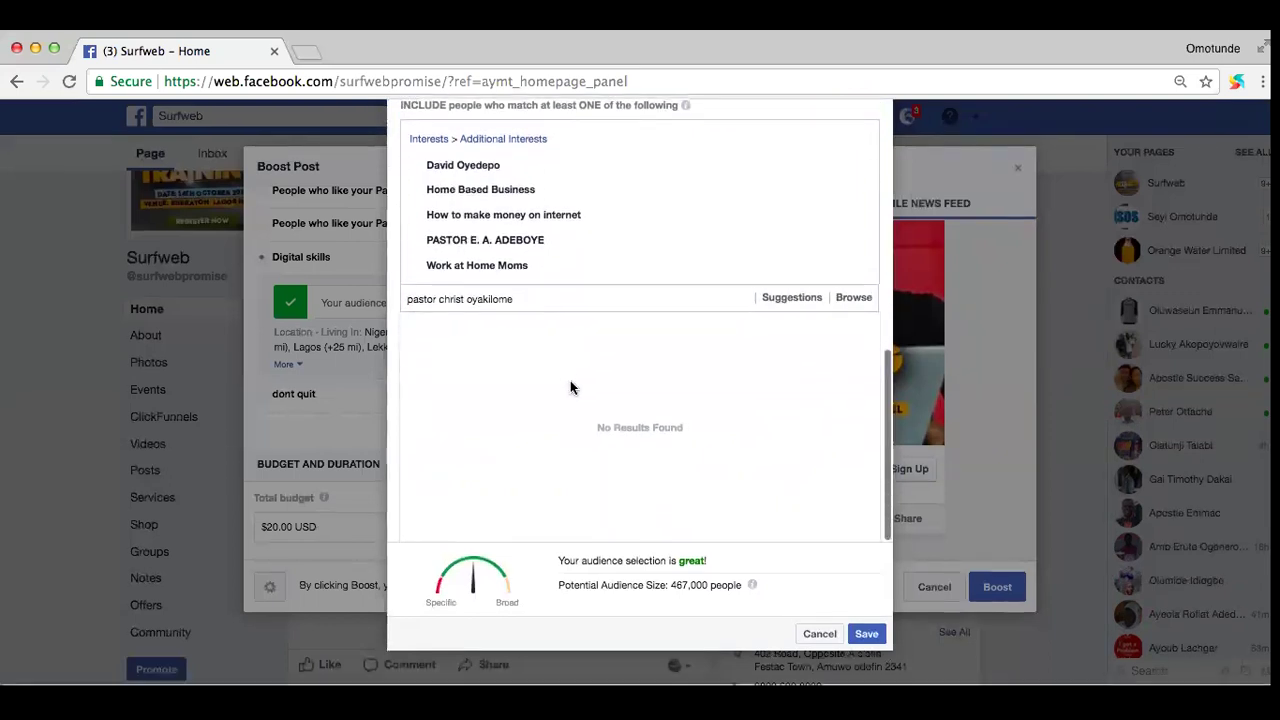
triple_click(438, 300)
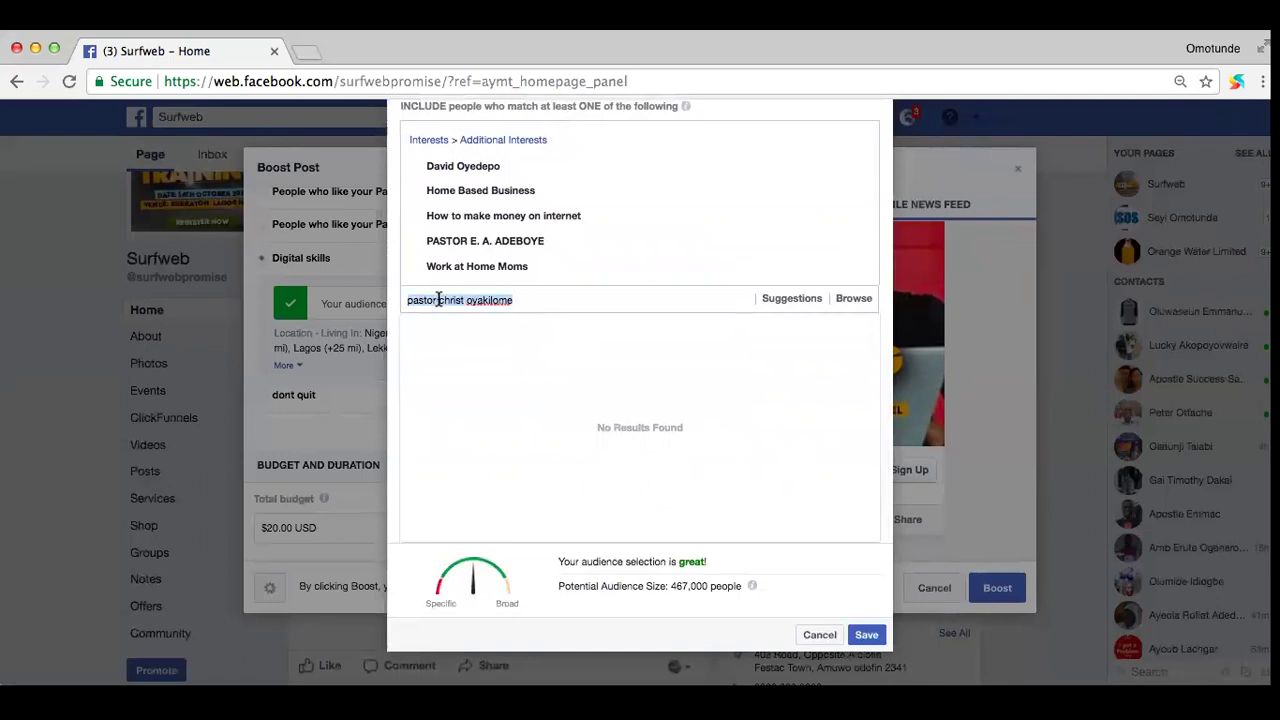
left_click(438, 300)
key("BackSpace")
key("BackSpace")
key("BackSpace")
key("BackSpace")
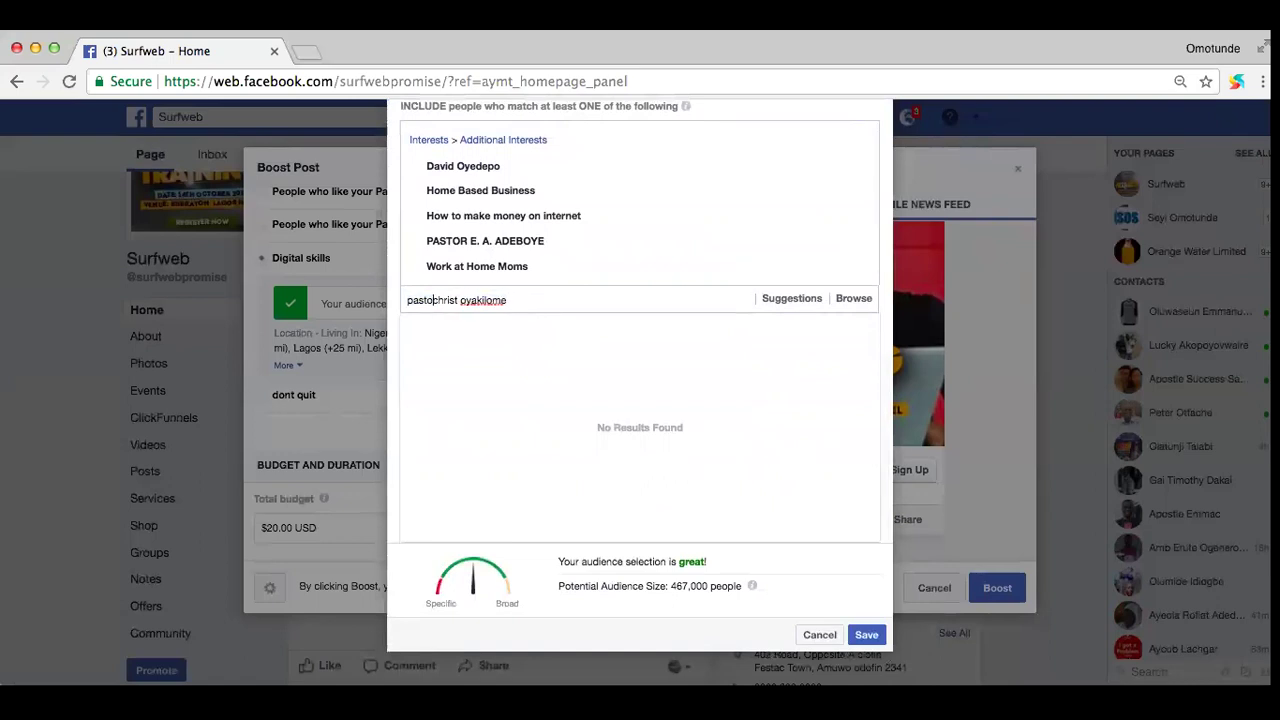
key("BackSpace")
key("BackSpace")
key("BackSpace")
left_click_drag(491, 300, 407, 300)
type("ch")
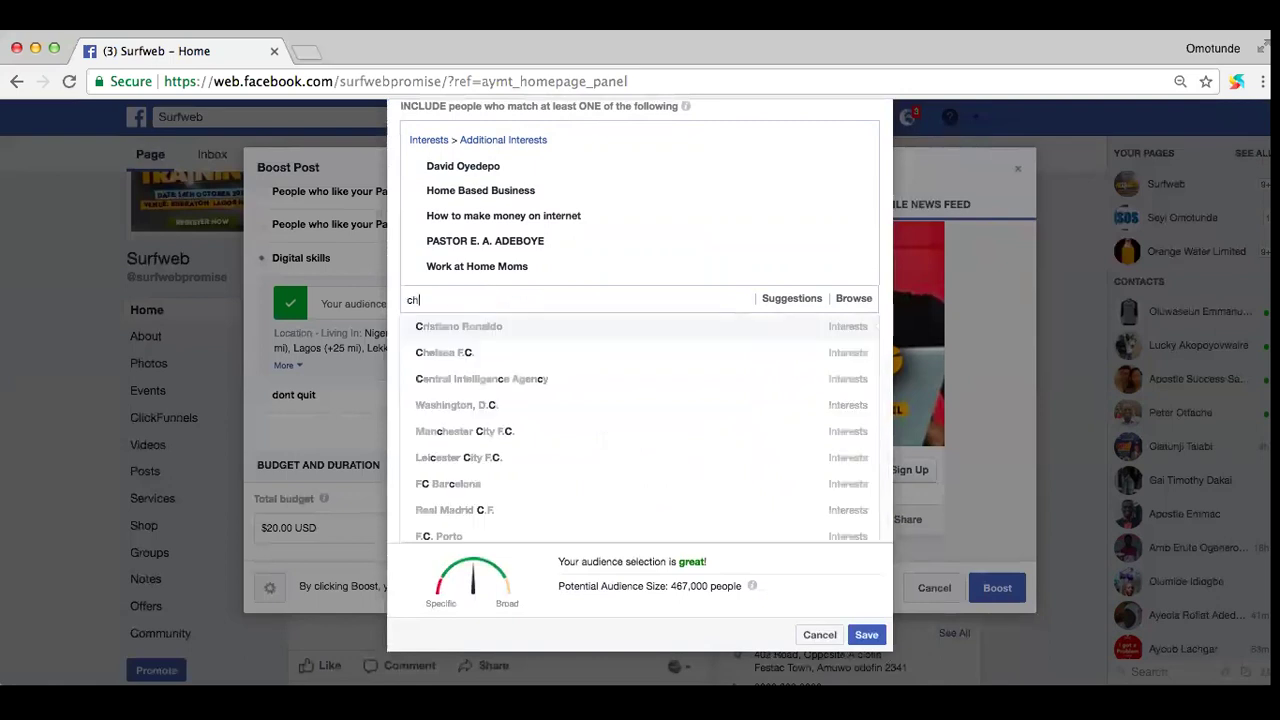
type("rrist em")
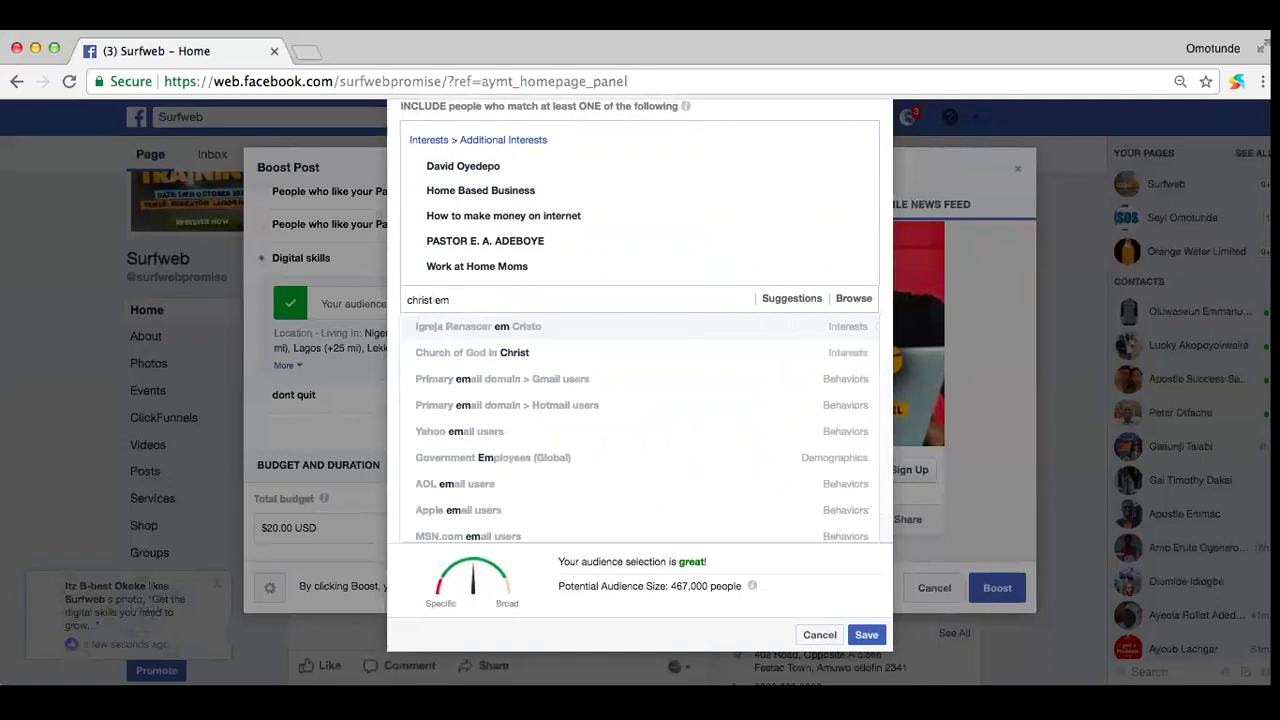
type("bassey")
key("super+a")
key("BackSpace")
scroll(388, 294, "up", 3)
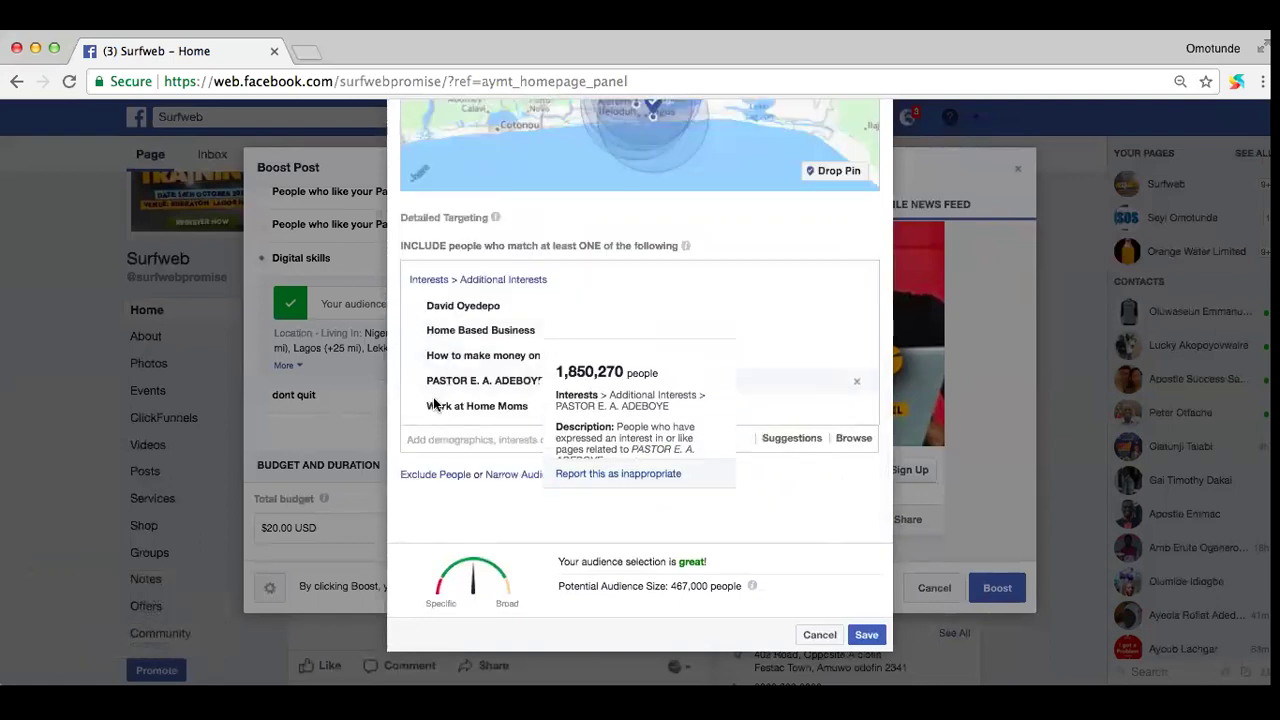
Step: Clear an unmatched pastor-name search and add a pastor interest from the suggestions
type("mathew")
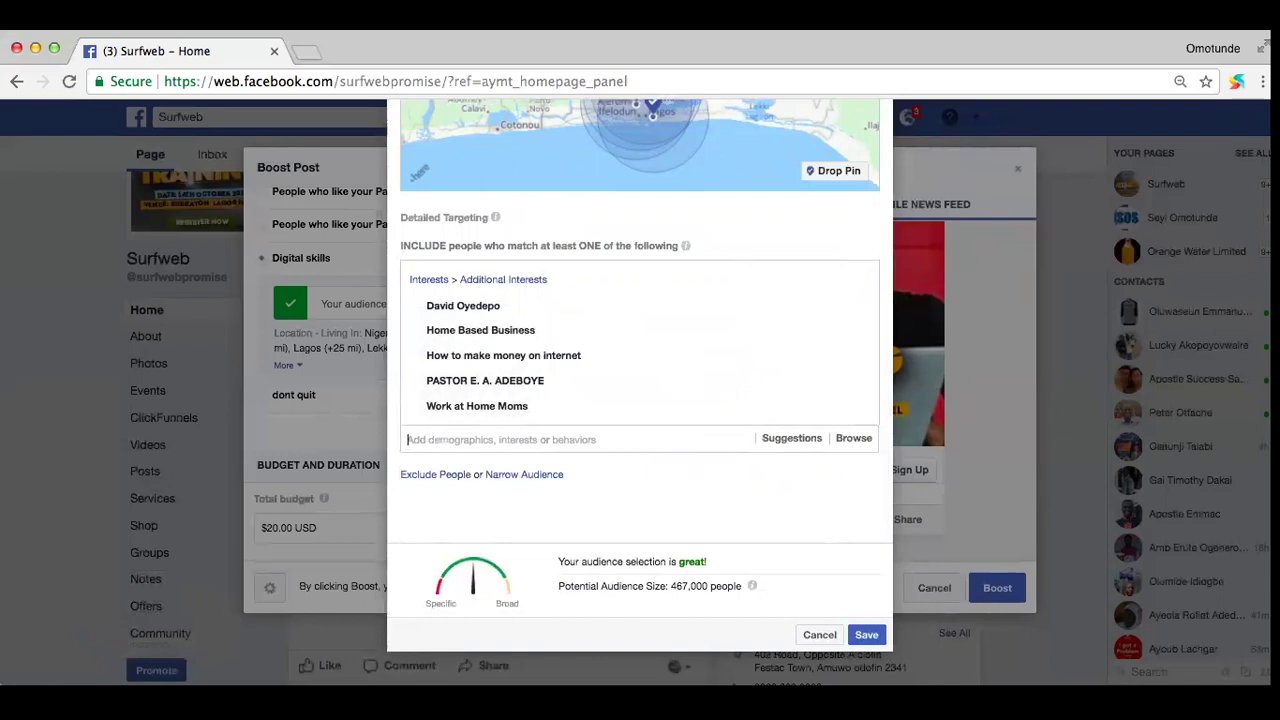
type(" ashimolowo")
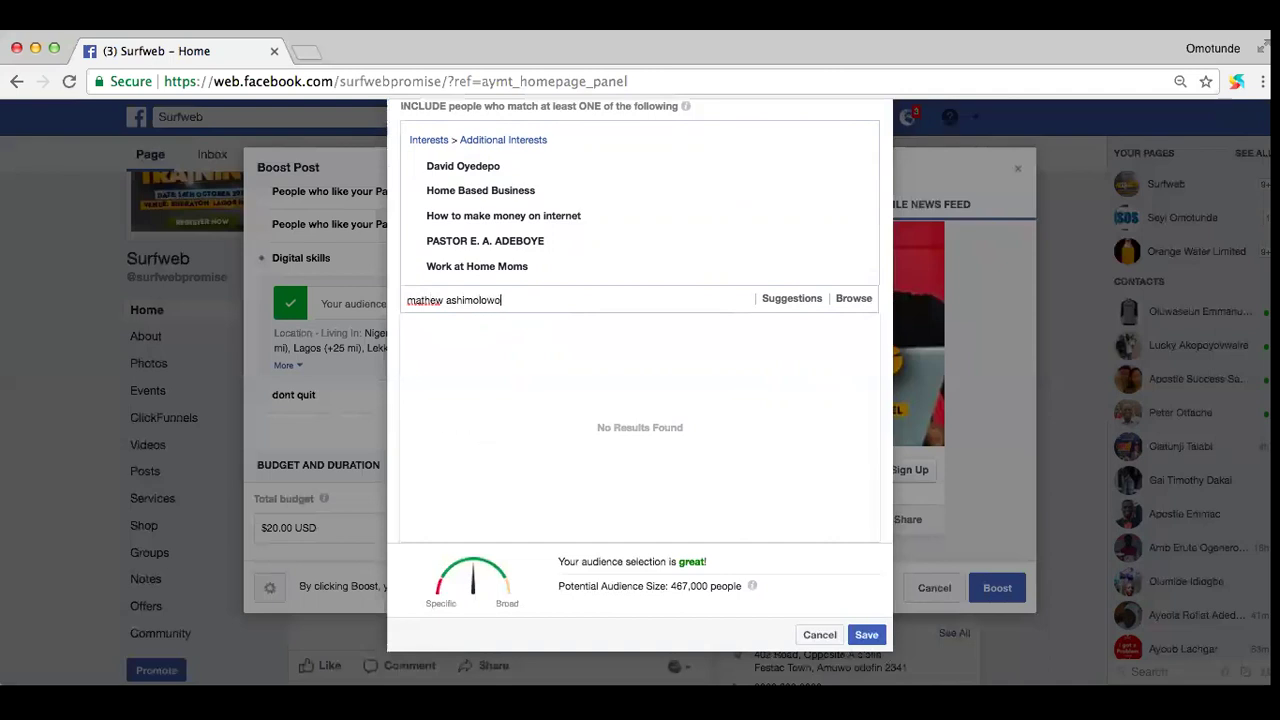
key("super+a")
left_click_drag(523, 292, 416, 300)
key("BackSpace")
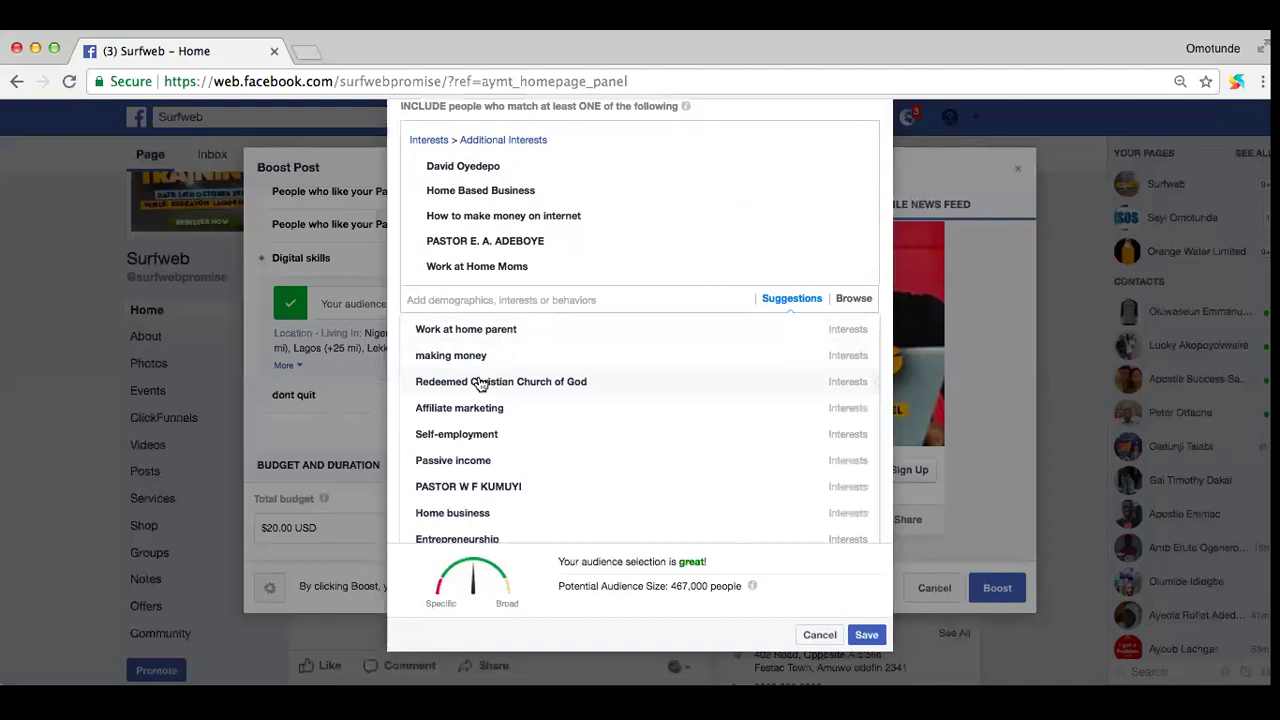
left_click(462, 489)
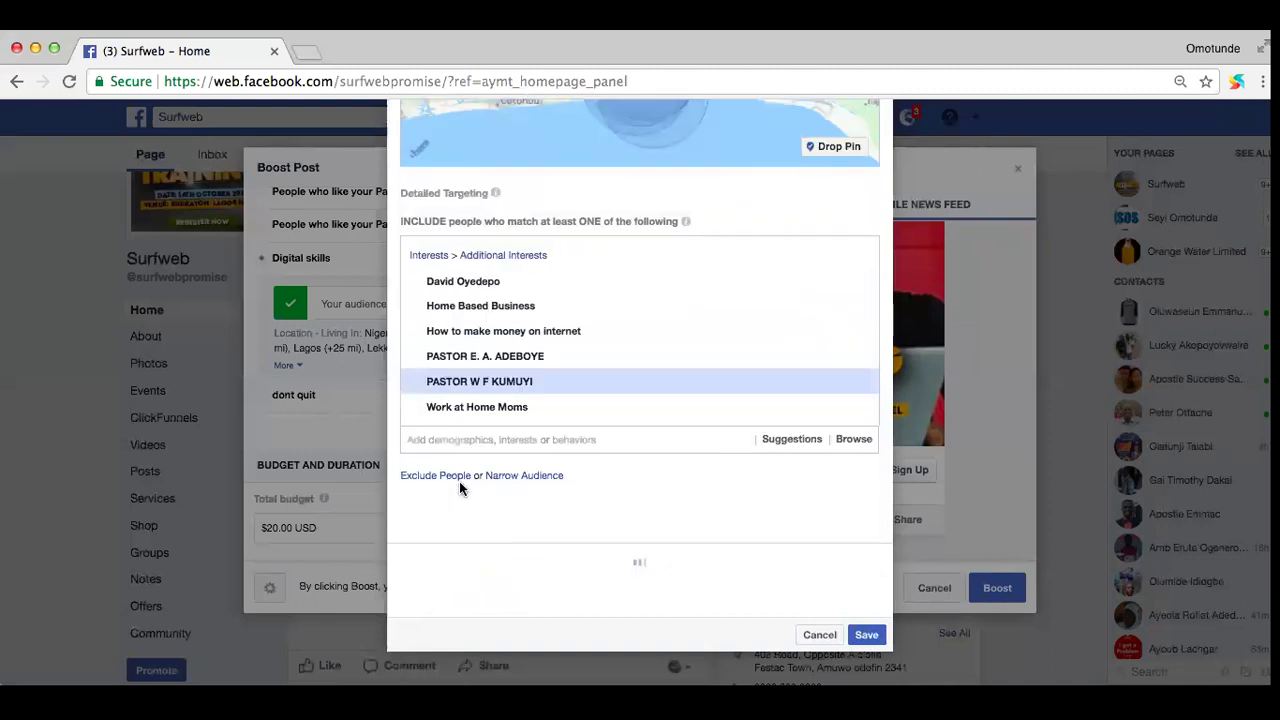
Step: Add the Fashion Consultant job title after an unmatched 'enterprenourship' search
left_click(486, 438)
type("e")
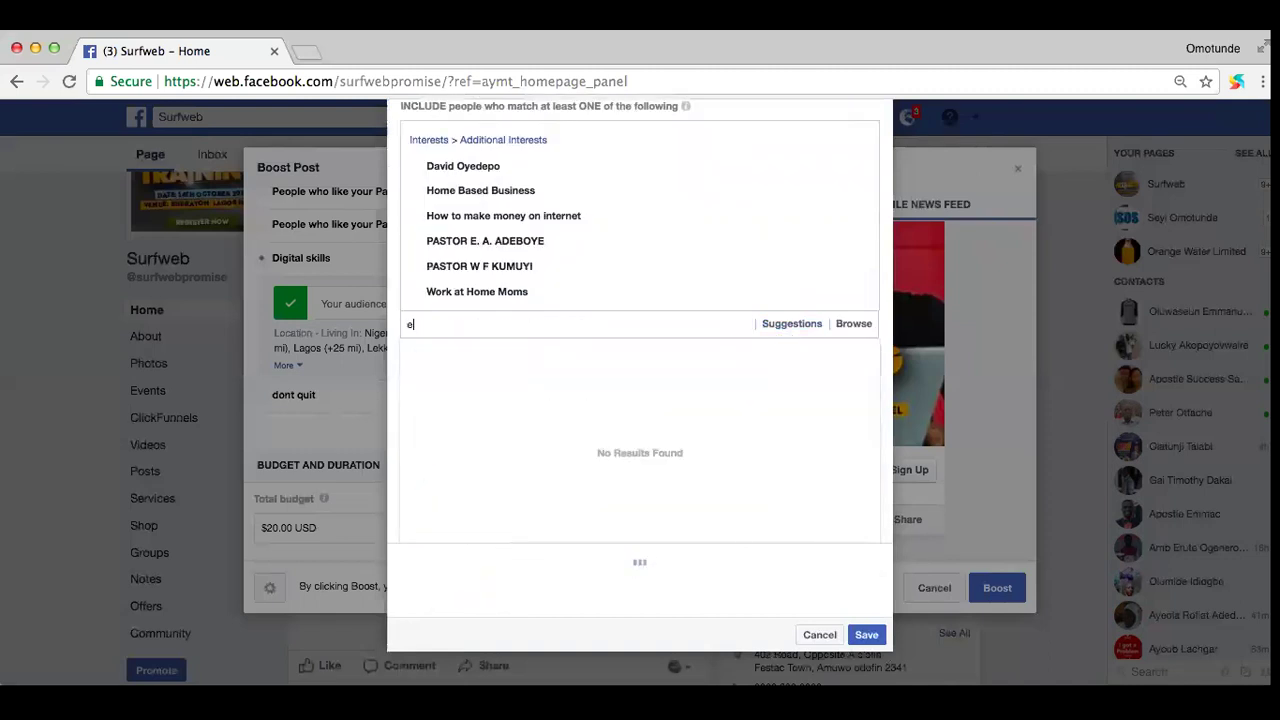
type("nterprenour")
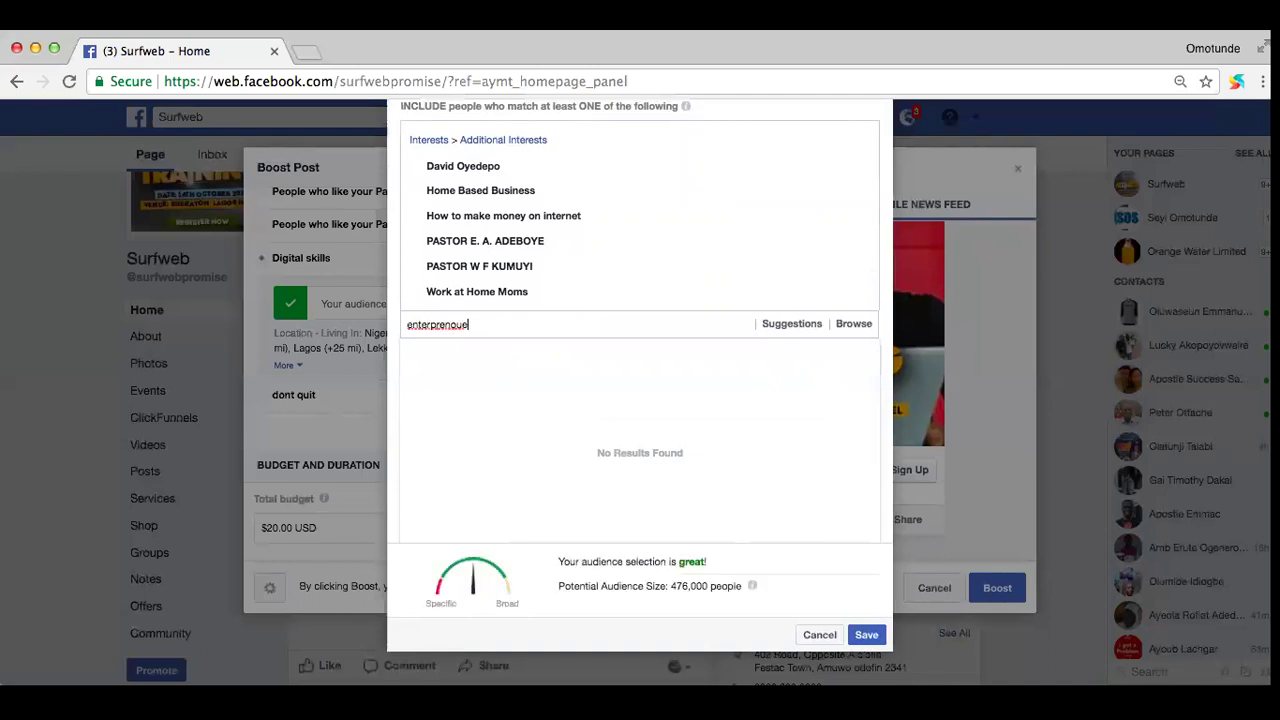
type("ship")
scroll(570, 399, "down", 1)
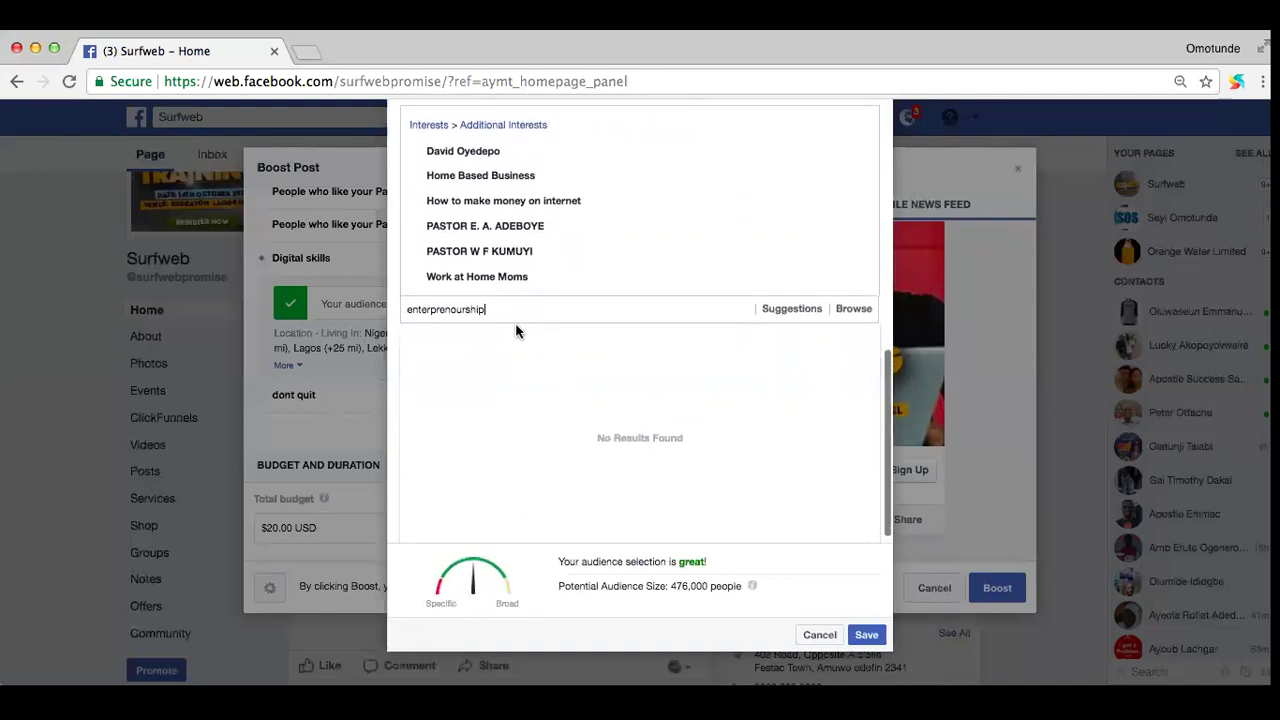
left_click_drag(496, 310, 392, 305)
key("BackSpace")
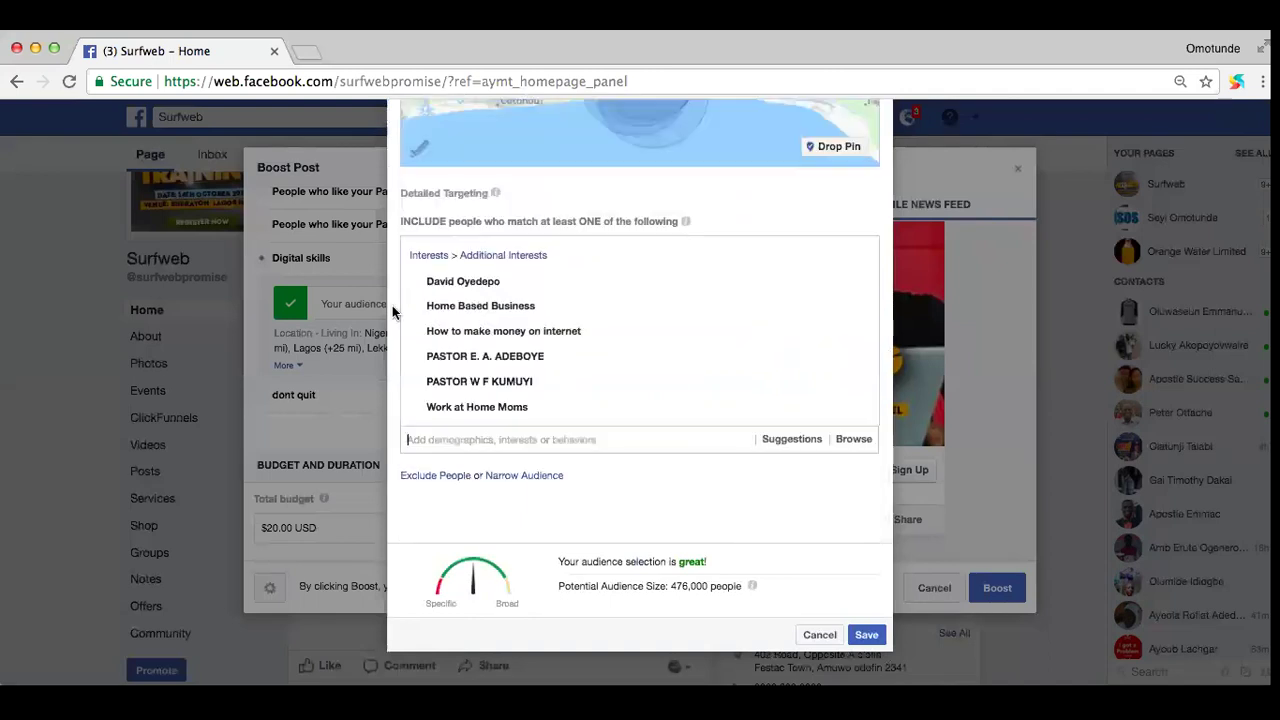
type("fash")
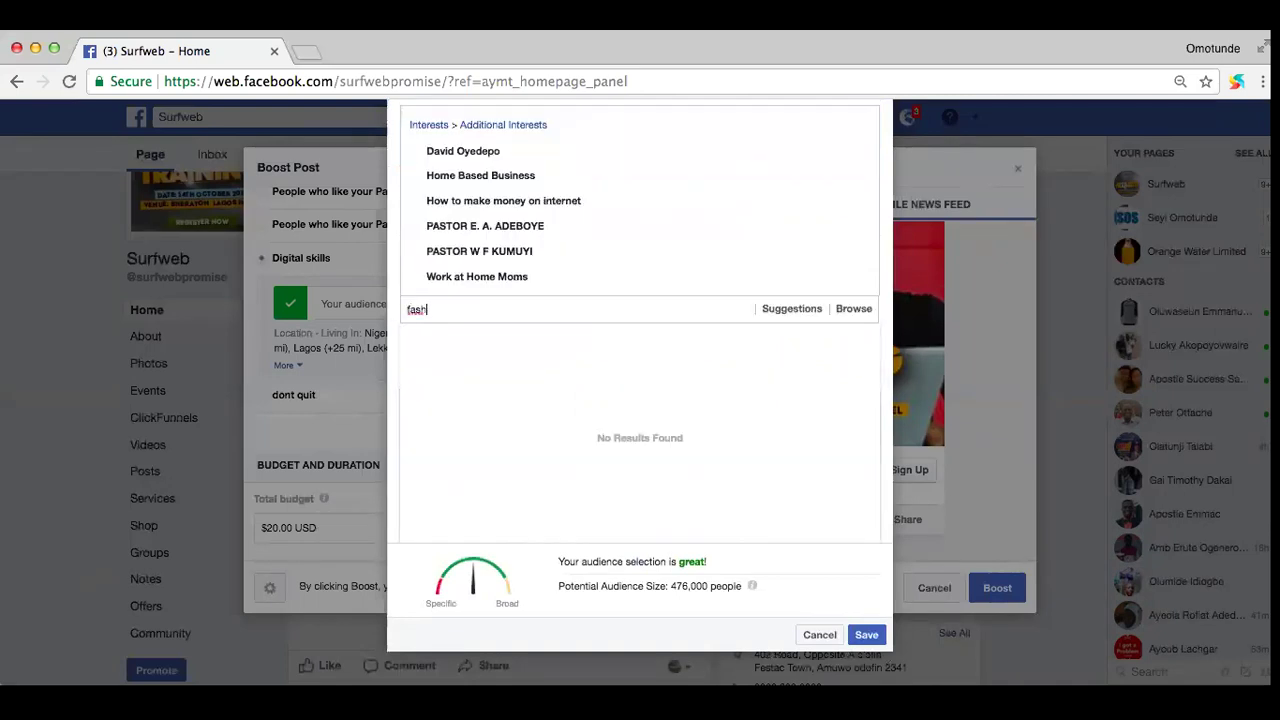
type("ion")
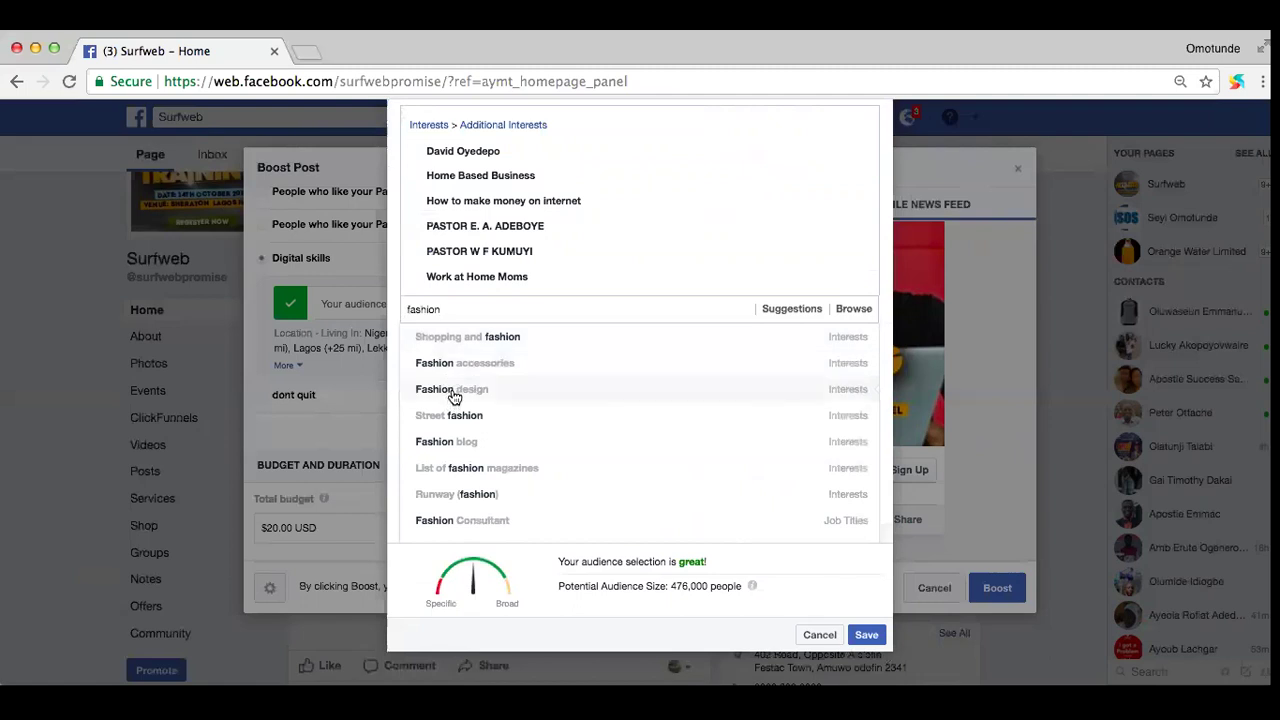
left_click(458, 519)
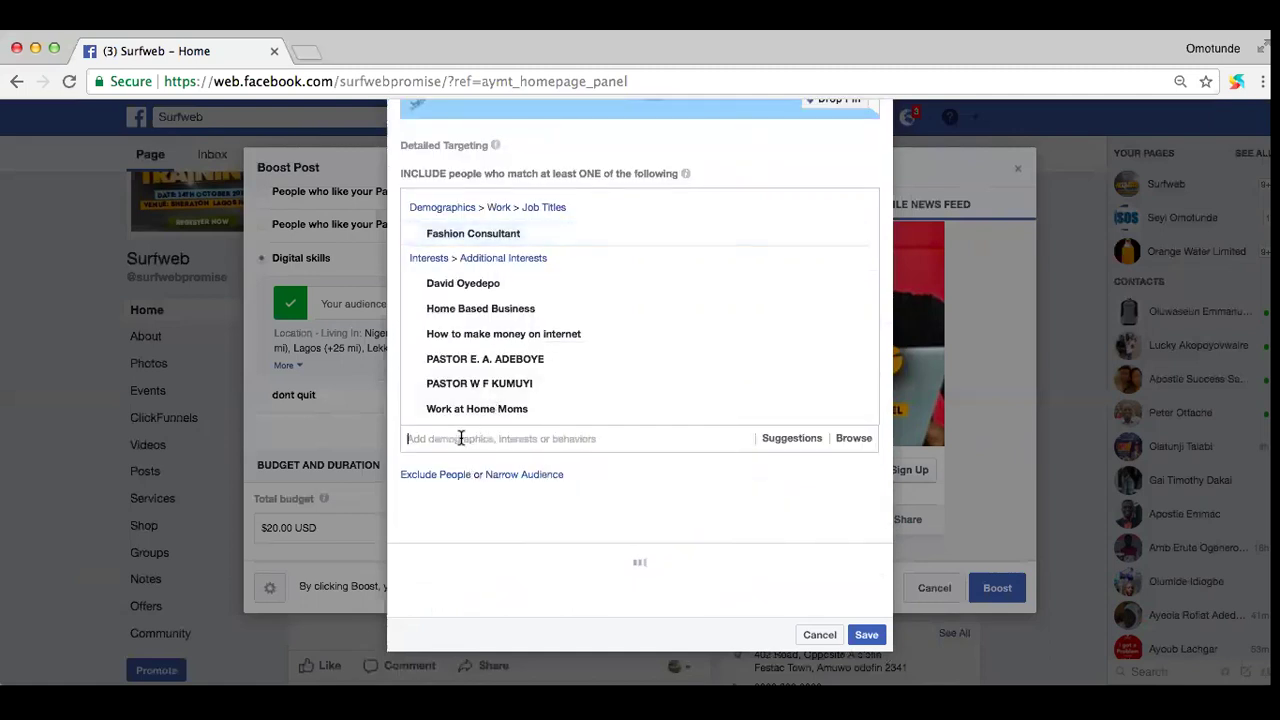
Step: Search 'hotels' in detailed targeting and browse the results
type("hotels")
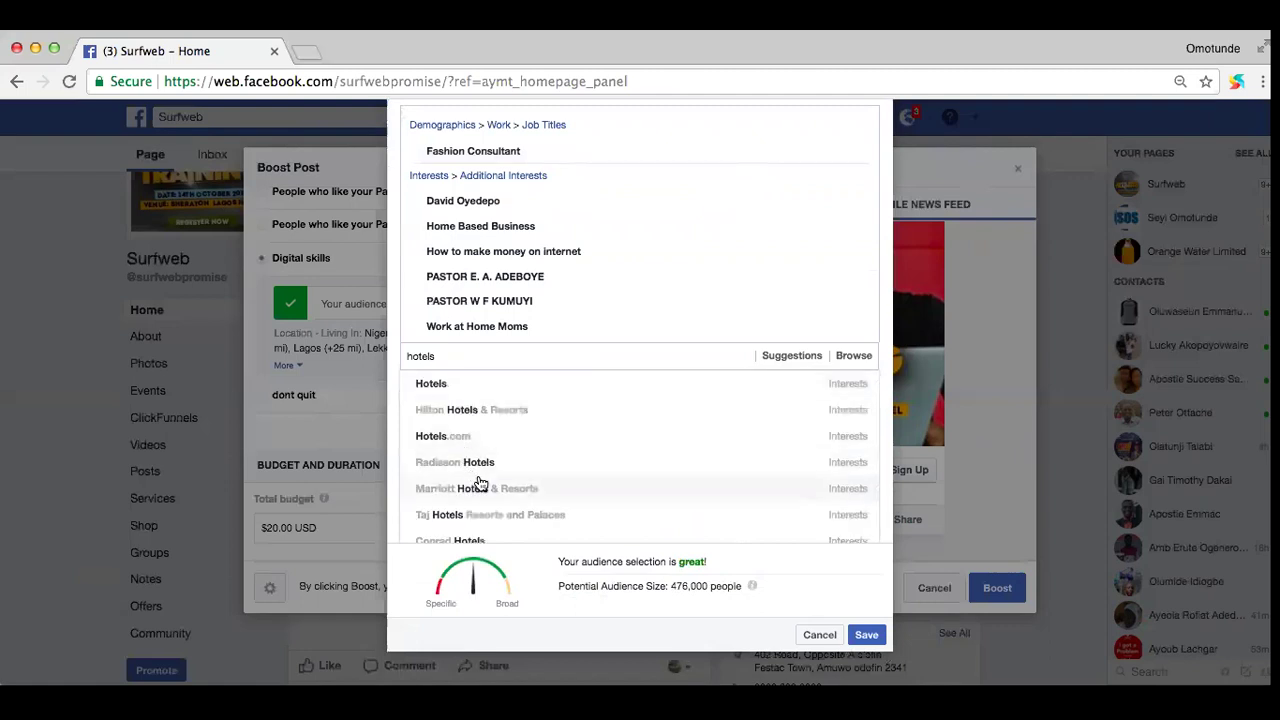
scroll(478, 471, "down", 2)
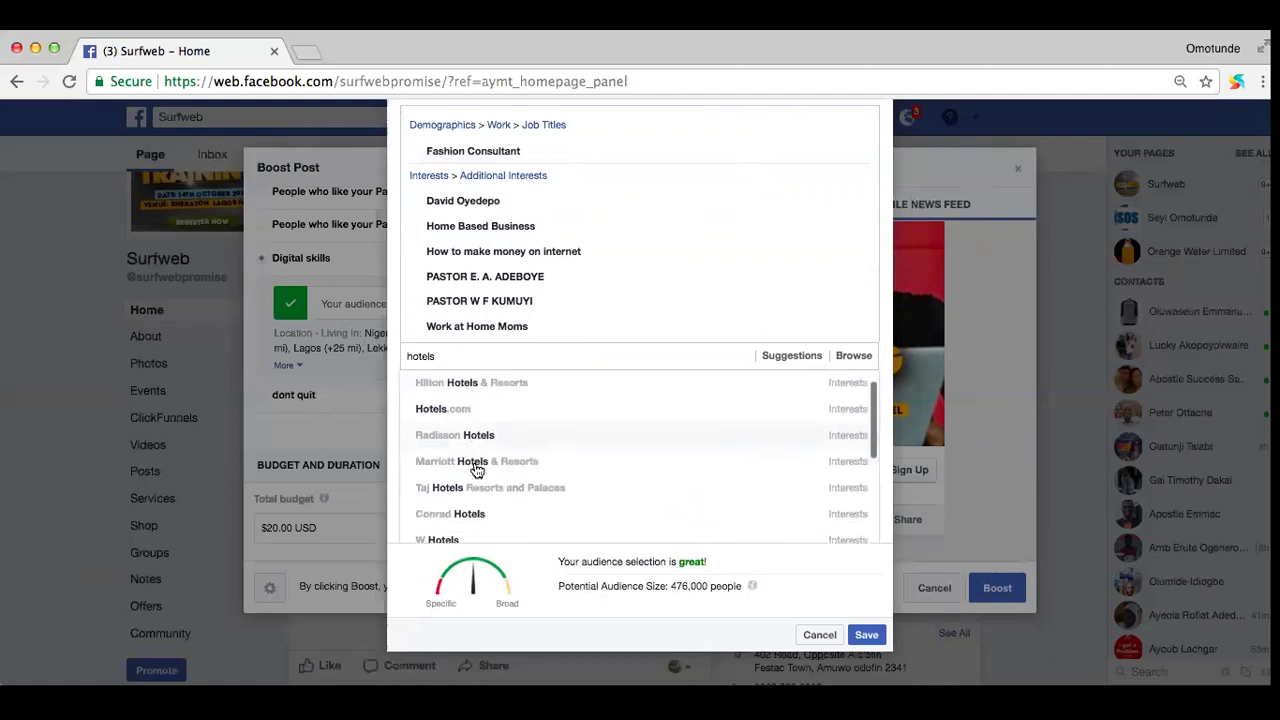
scroll(478, 471, "down", 5)
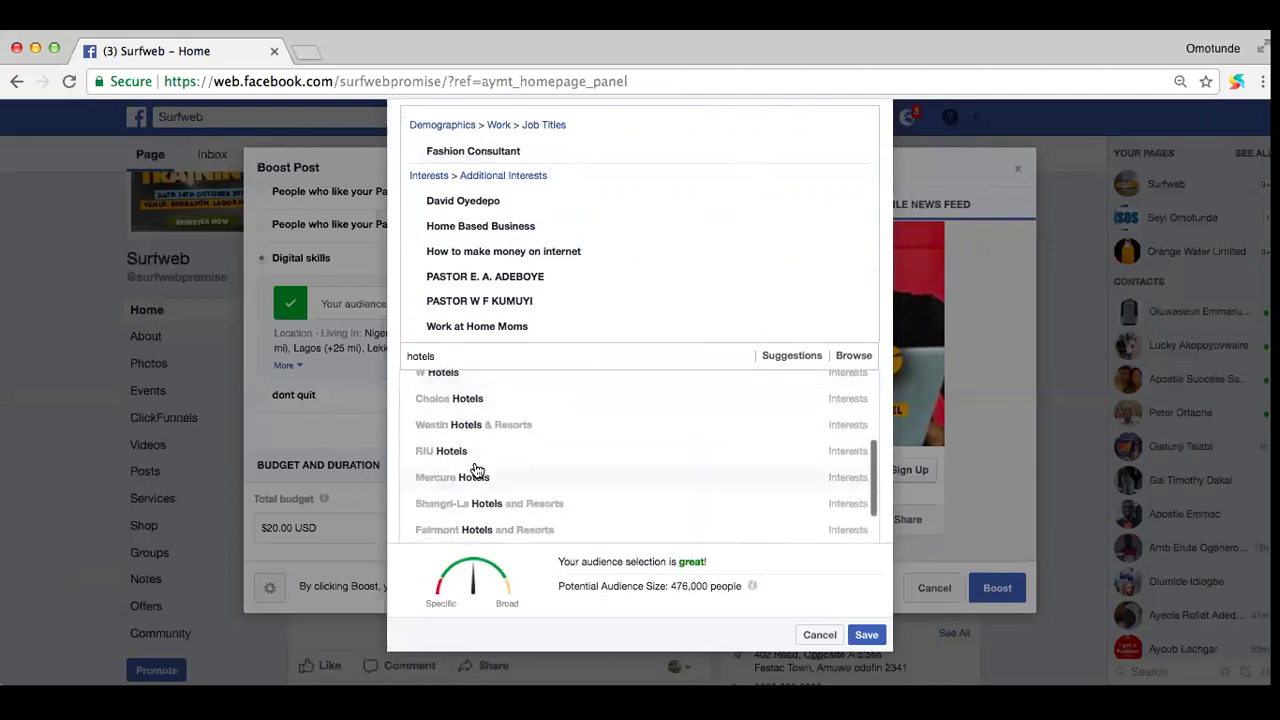
scroll(478, 471, "up", 2)
scroll(478, 471, "down", 2)
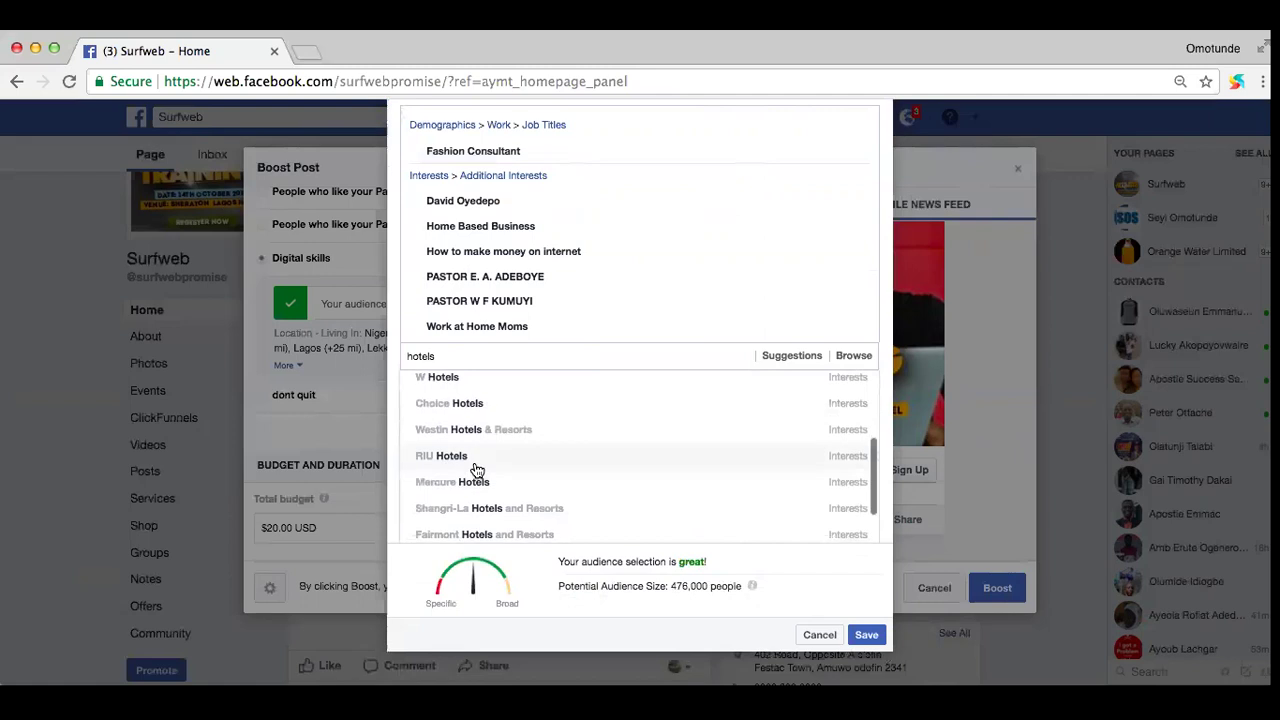
scroll(476, 470, "up", 5)
Step: Clear the hotels search and add Mountain of Fire and Miracles as an interest
double_click(454, 355)
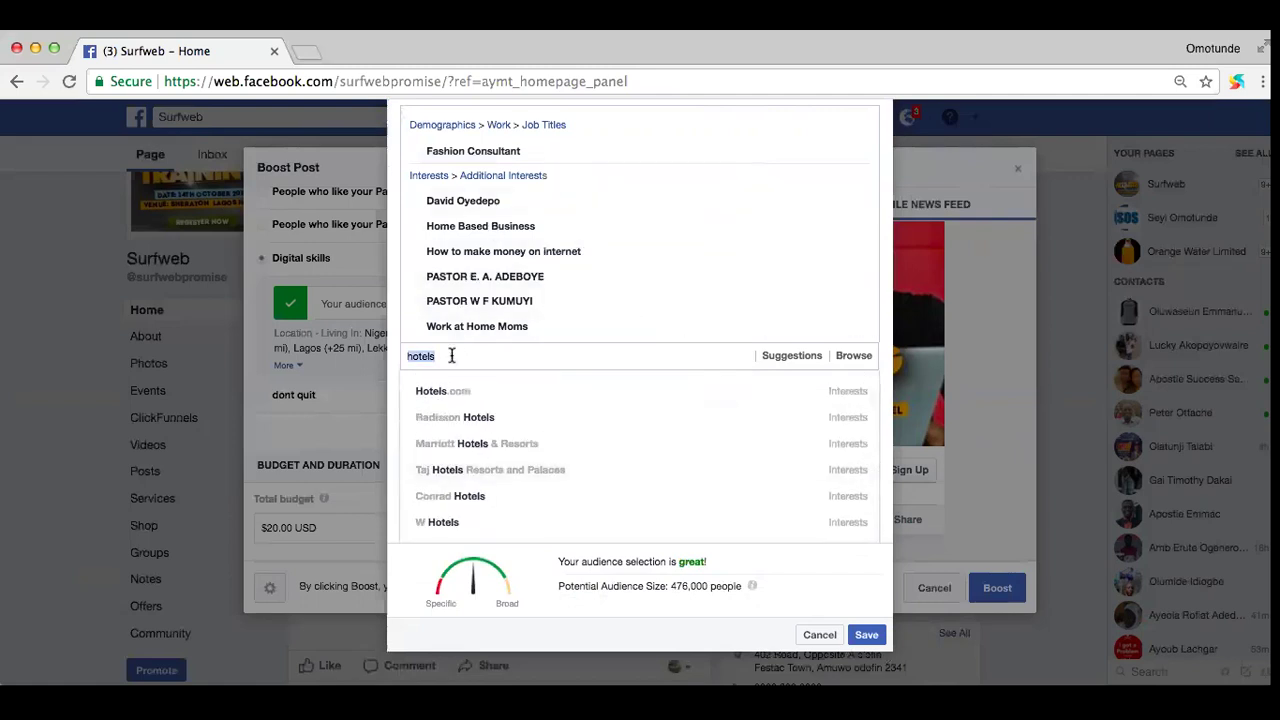
key("BackSpace")
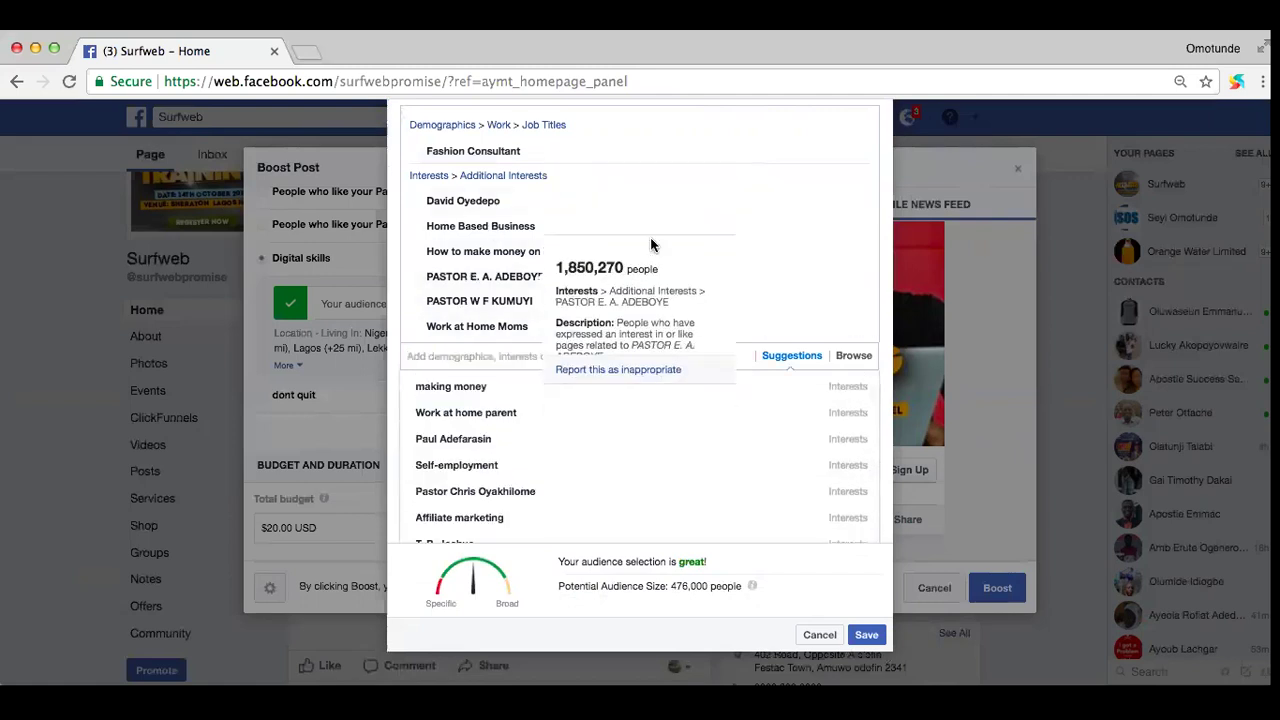
scroll(669, 172, "down", 3)
scroll(646, 303, "down", 10)
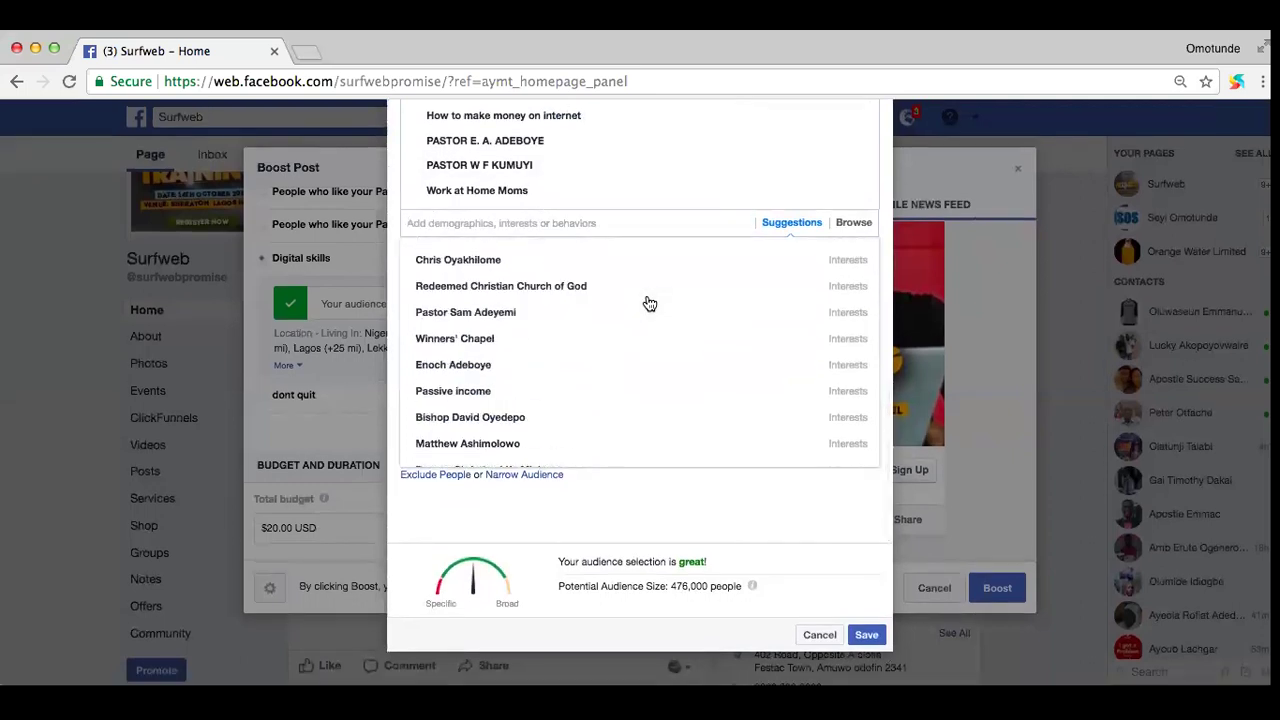
scroll(646, 303, "up", 2)
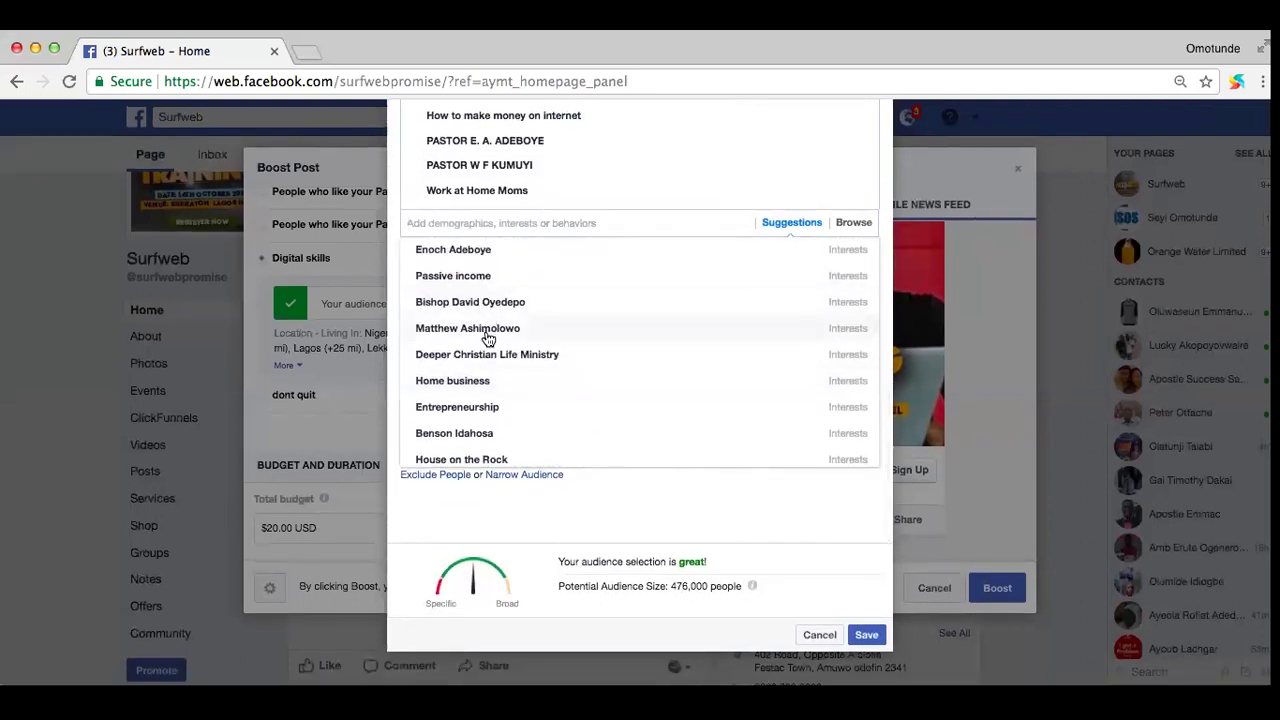
scroll(487, 360, "down", 3)
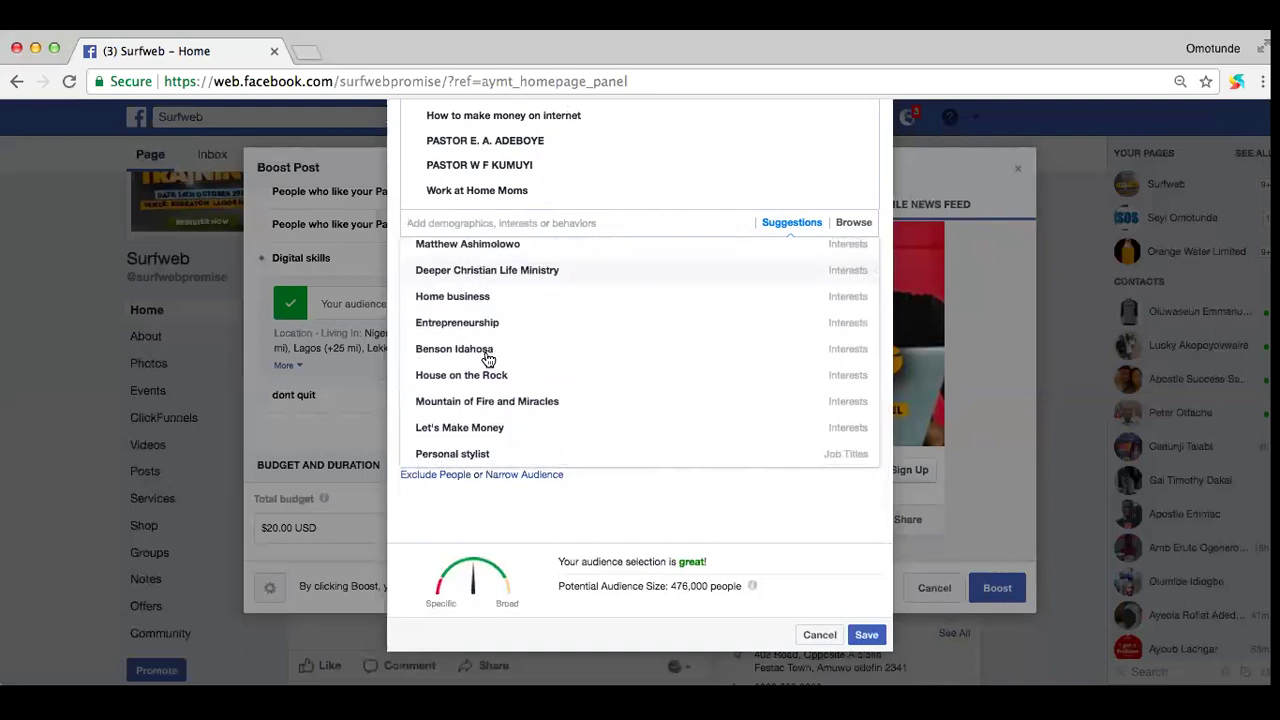
scroll(480, 403, "down", 2)
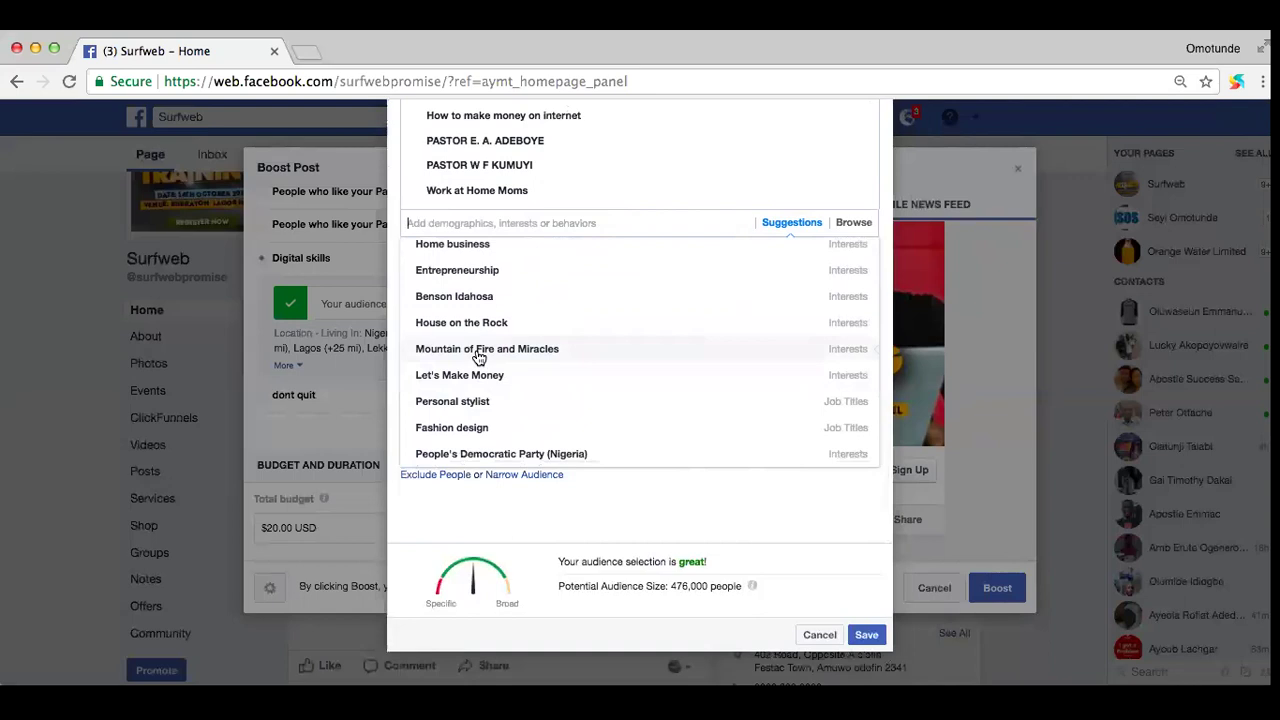
left_click(478, 355)
Step: Add two more pastor interests from the suggestions and save the Digital market audience
left_click(477, 357)
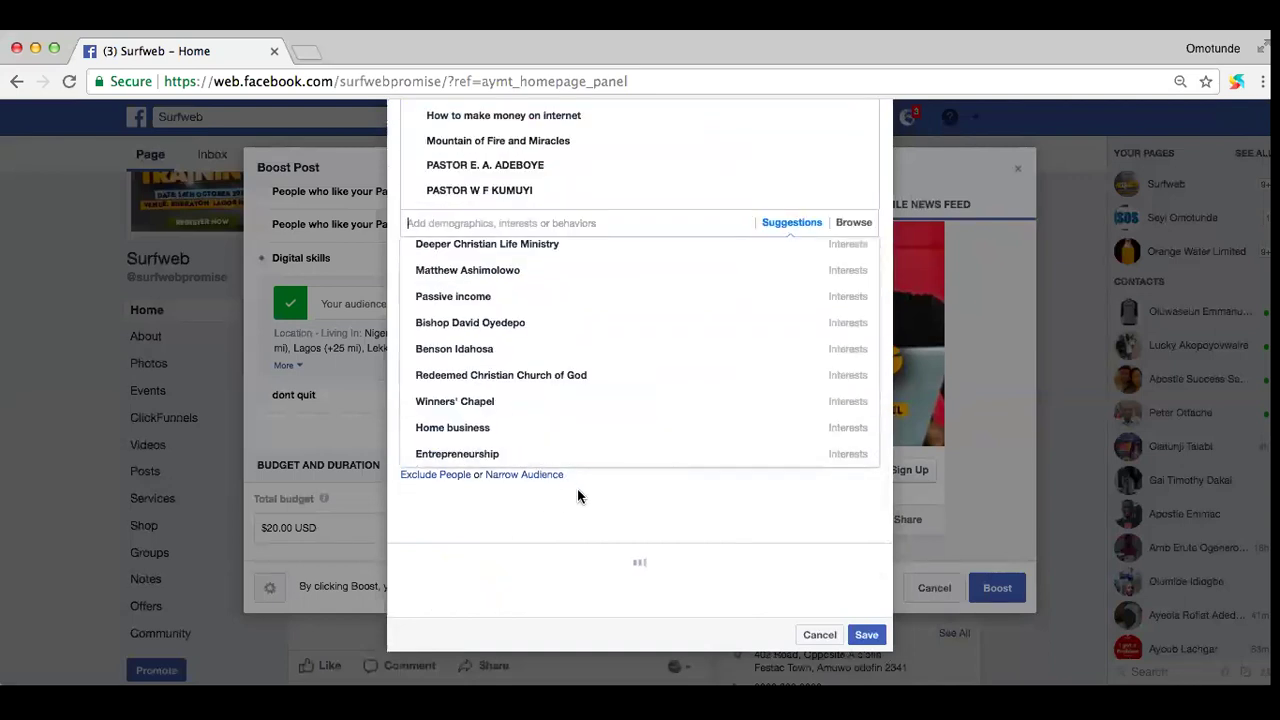
scroll(507, 340, "up", 1)
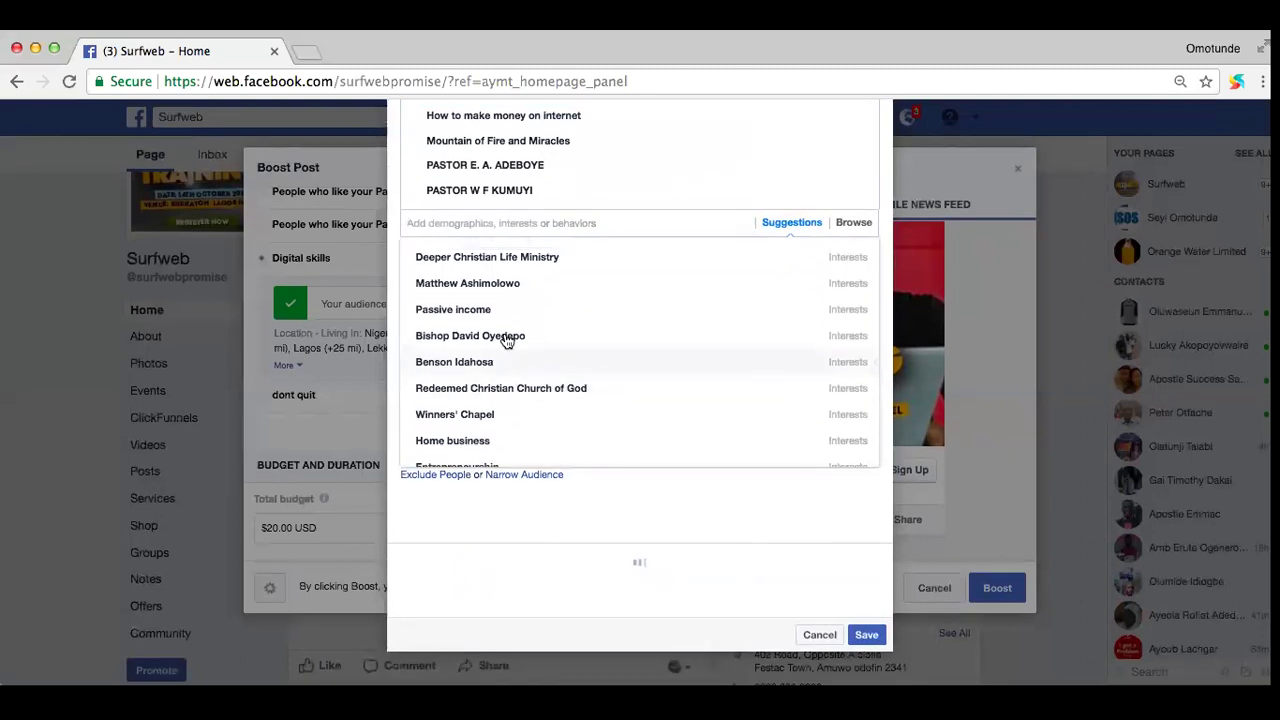
left_click(477, 285)
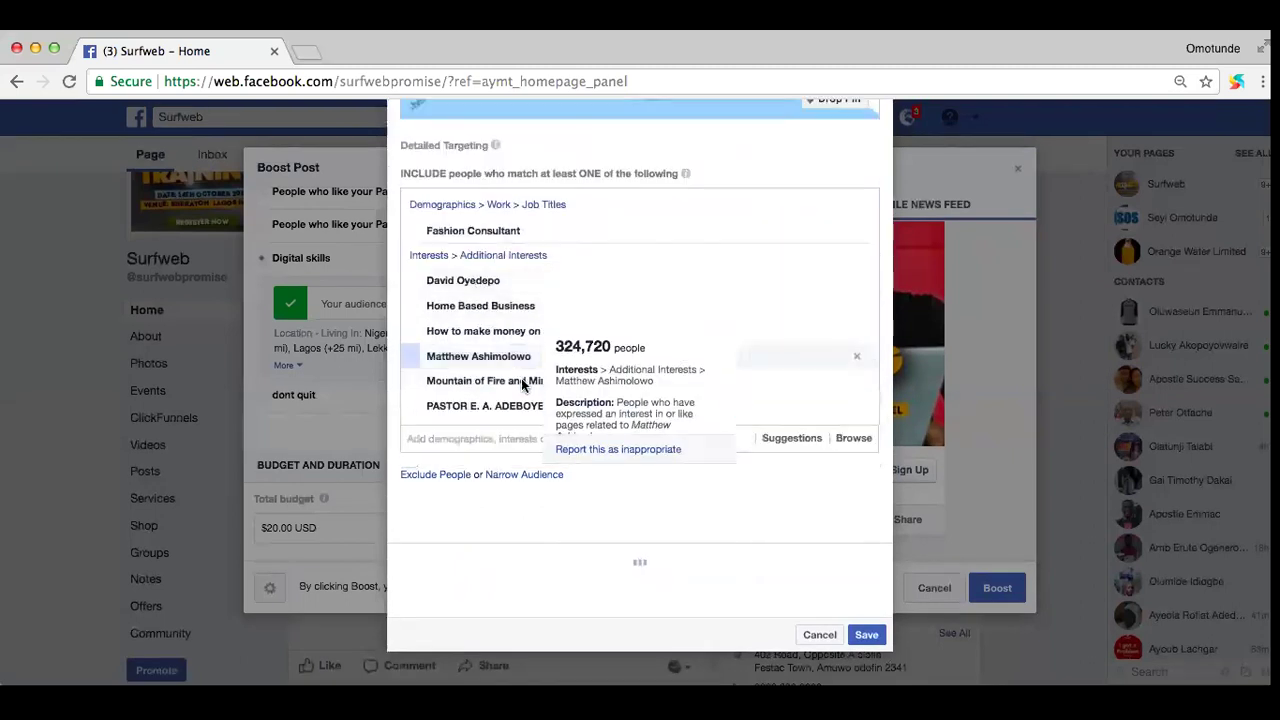
left_click(483, 439)
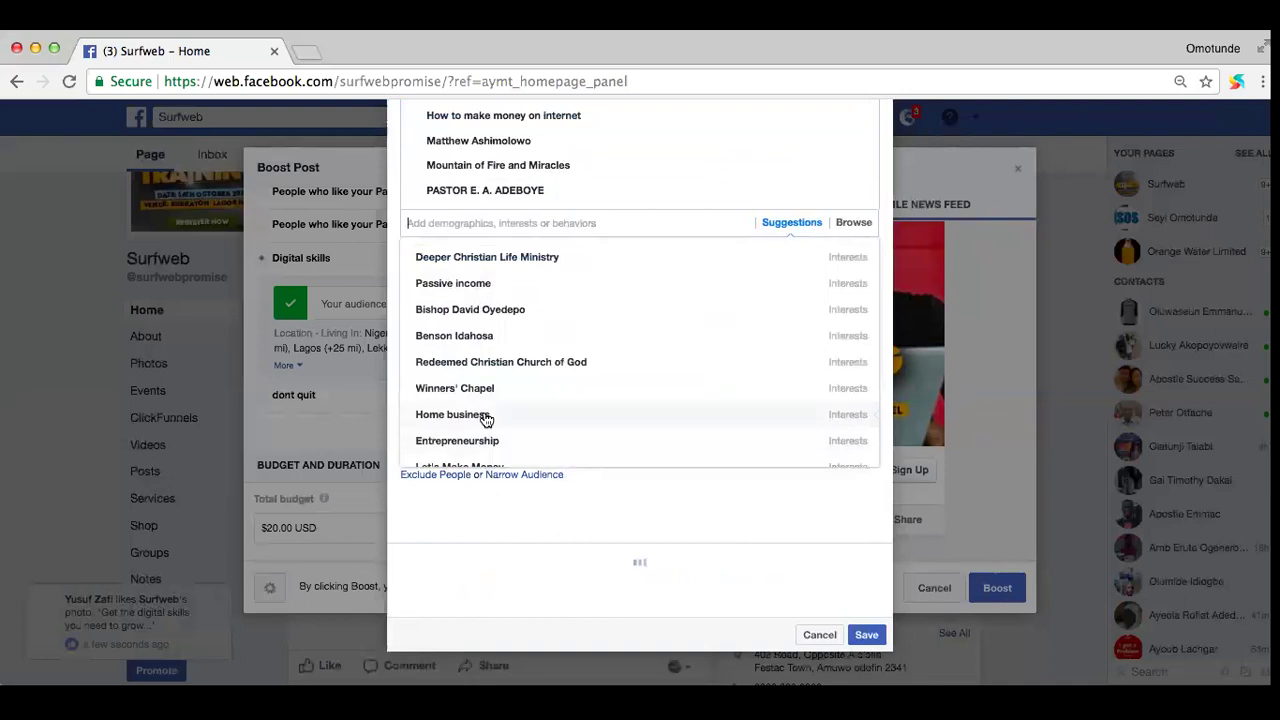
scroll(483, 383, "down", 3)
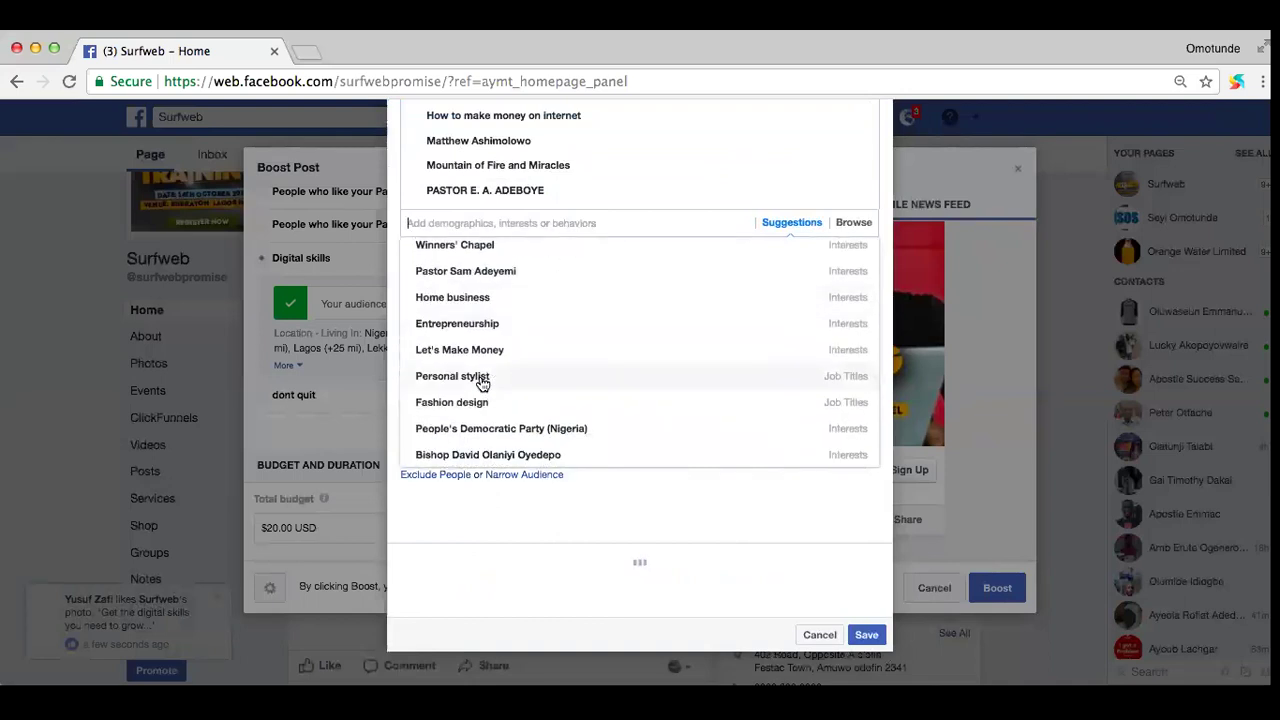
left_click(460, 262)
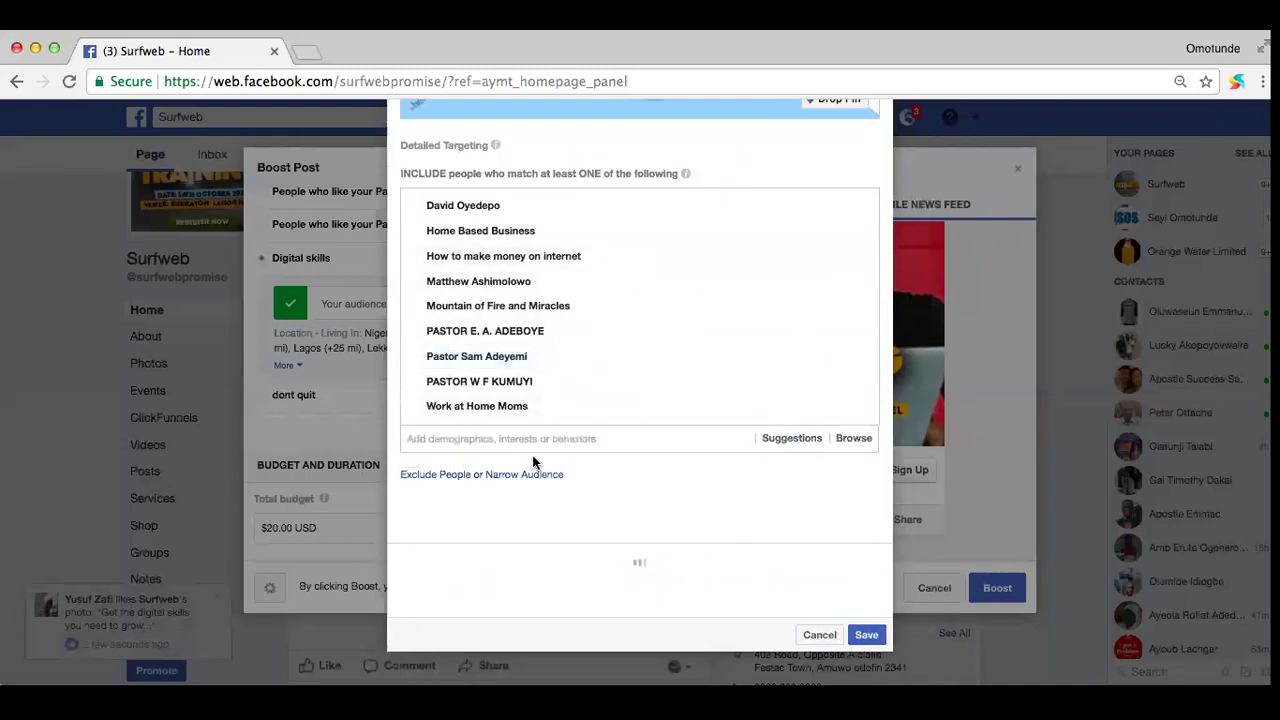
left_click(865, 636)
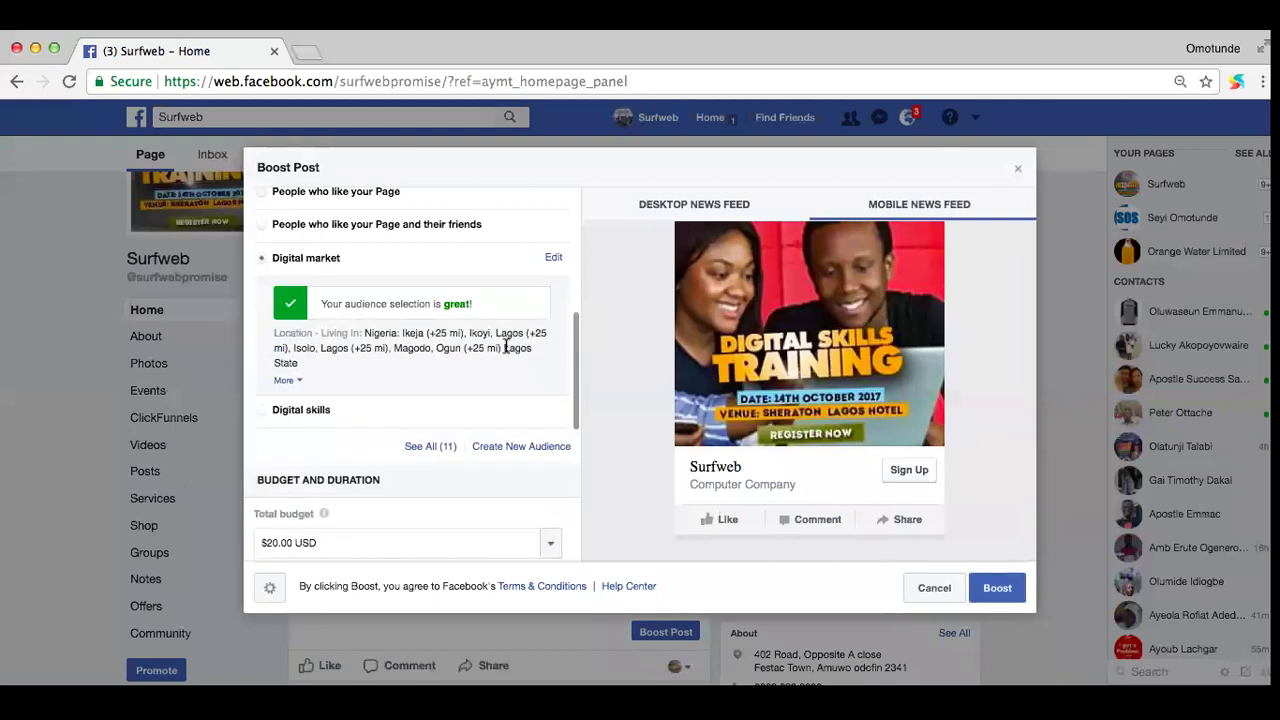
scroll(390, 368, "down", 5)
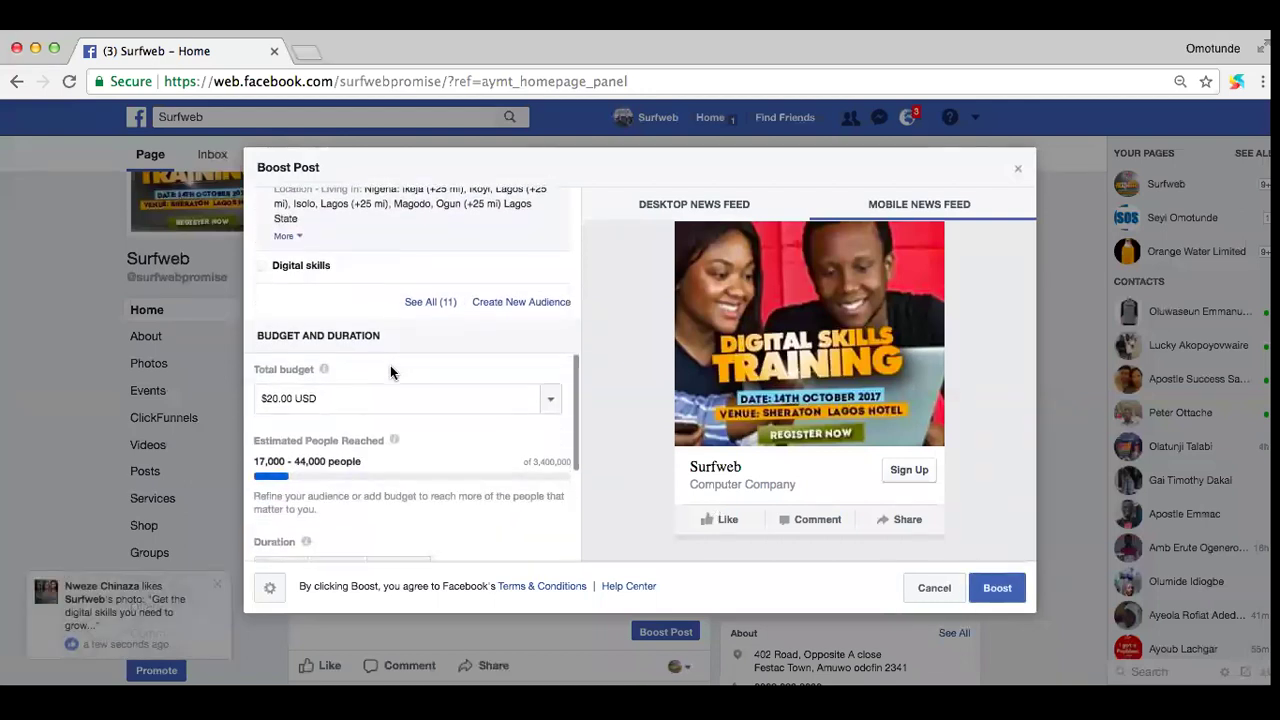
scroll(390, 372, "down", 4)
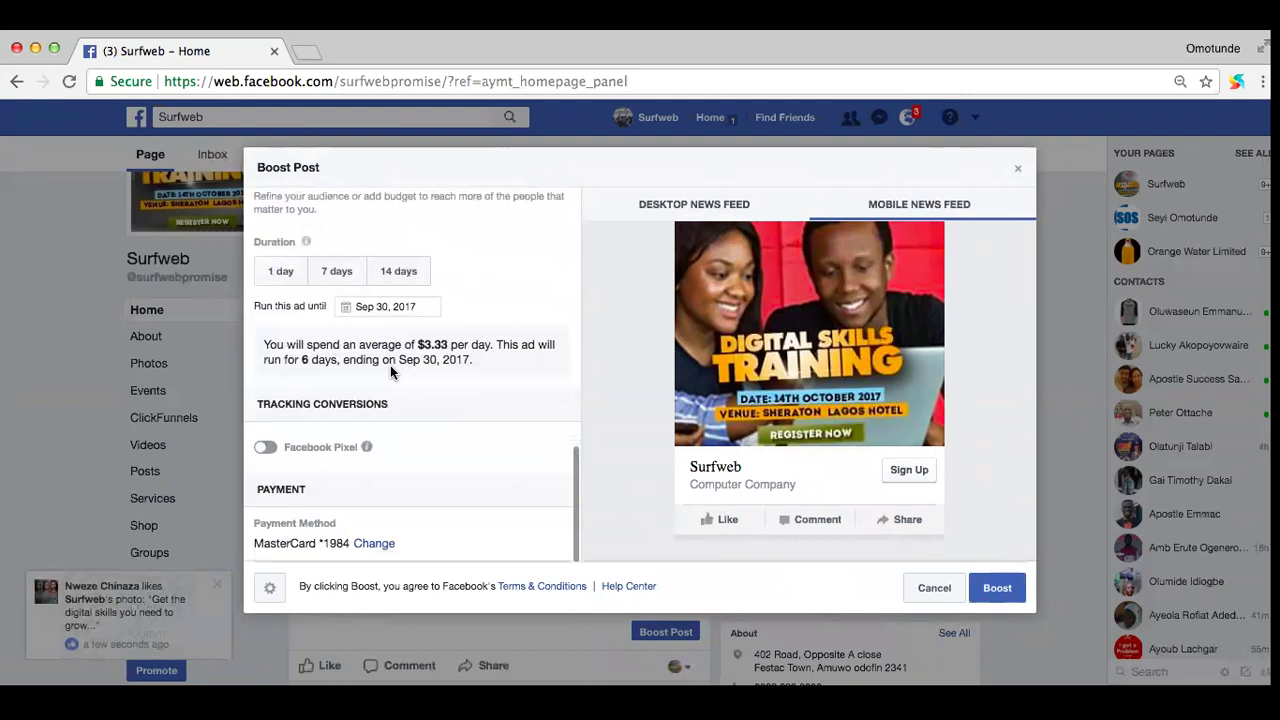
scroll(390, 365, "up", 3)
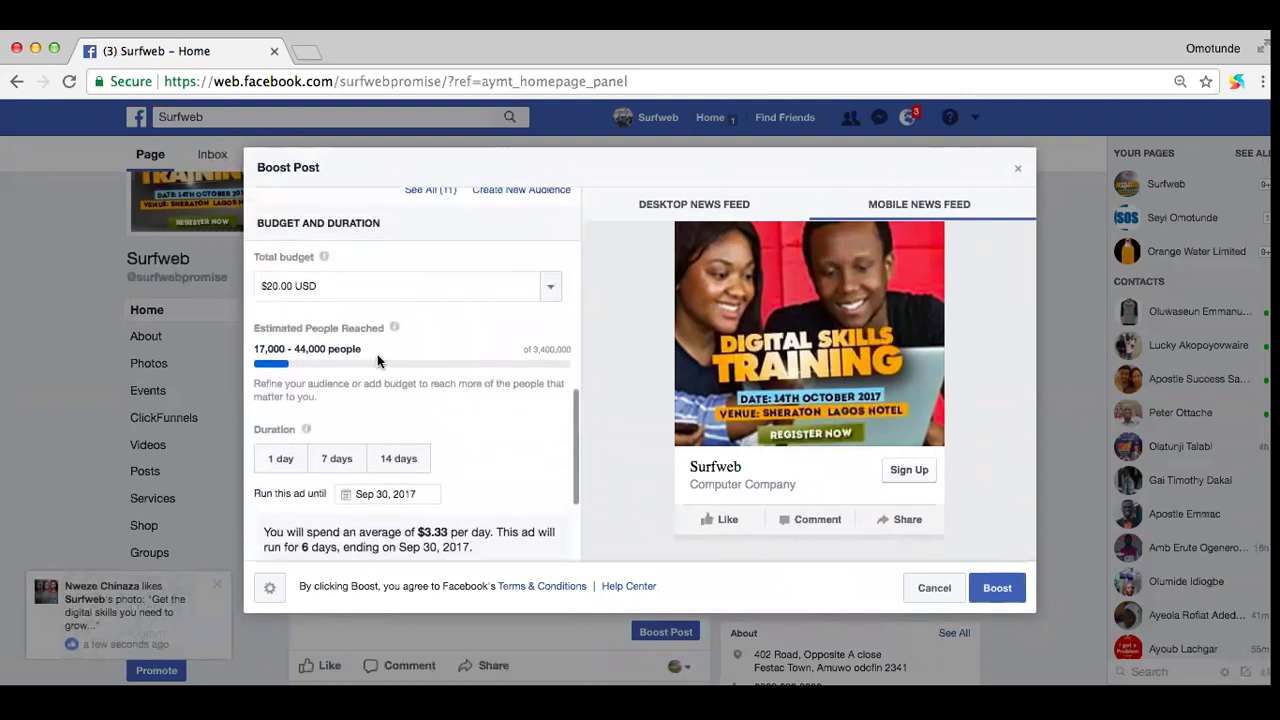
scroll(401, 400, "down", 2)
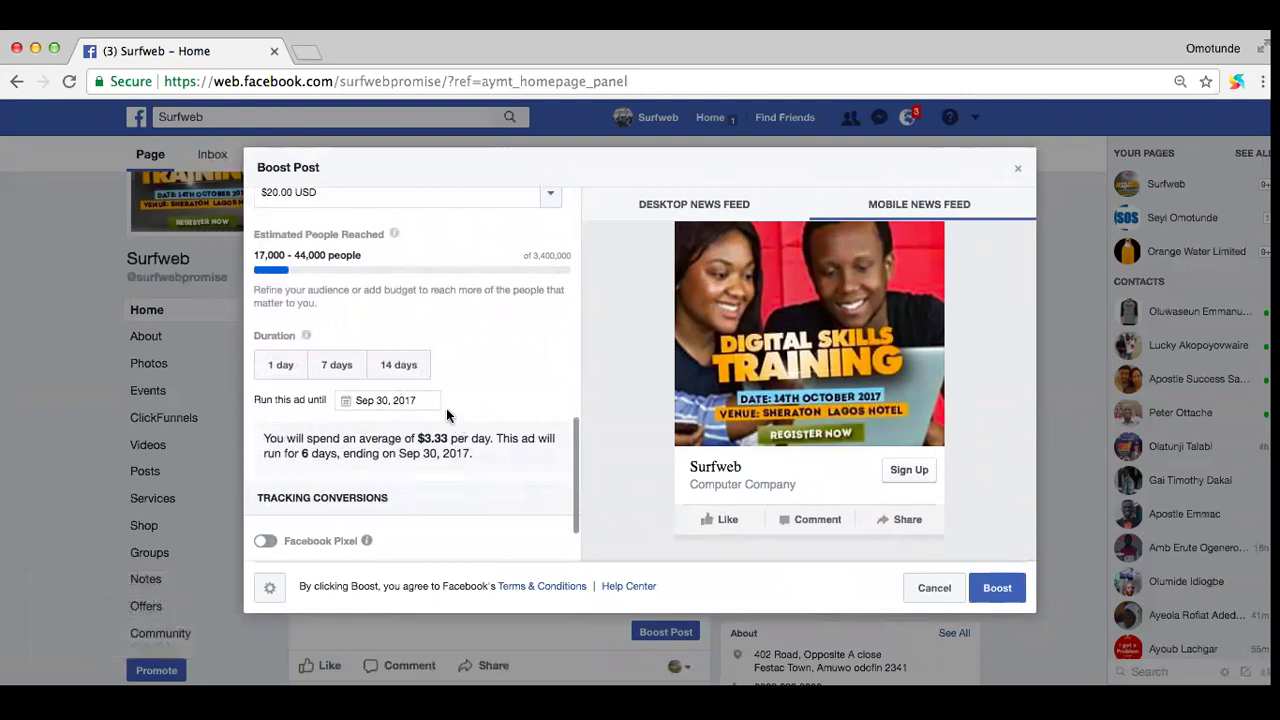
scroll(446, 408, "up", 2)
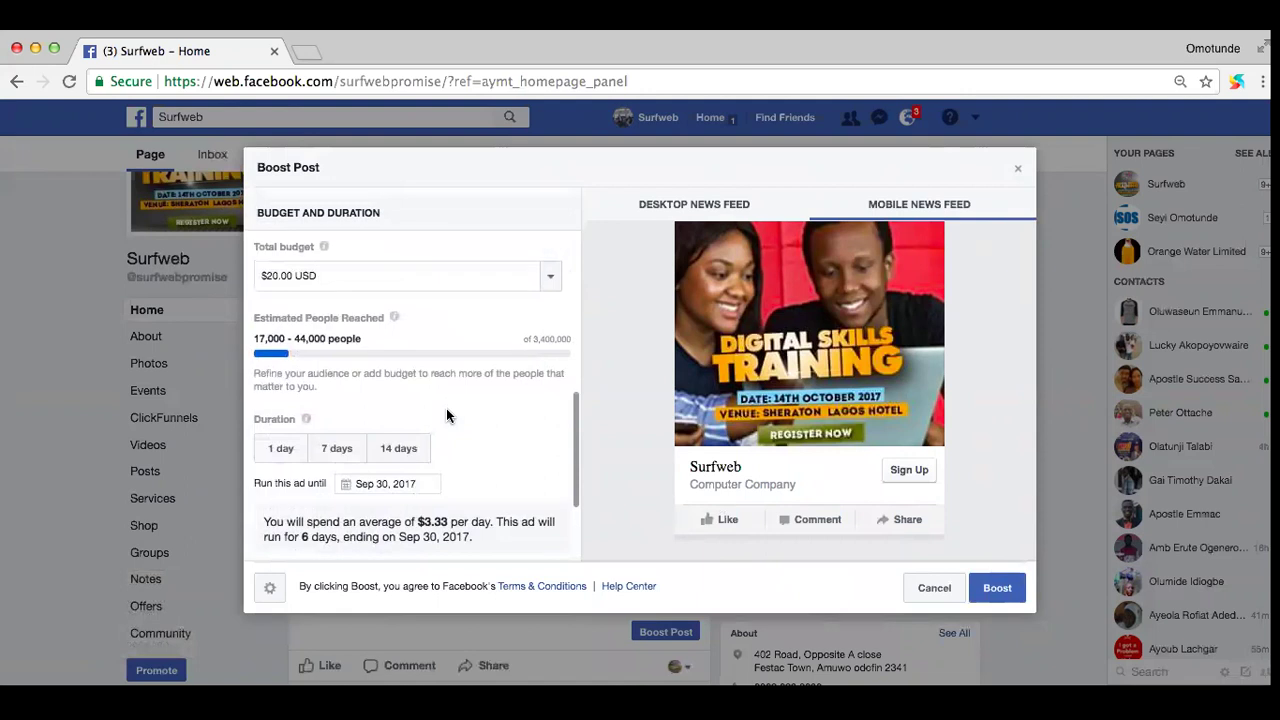
Step: Set the total budget to $50.00 USD and review the payment details
left_click(551, 274)
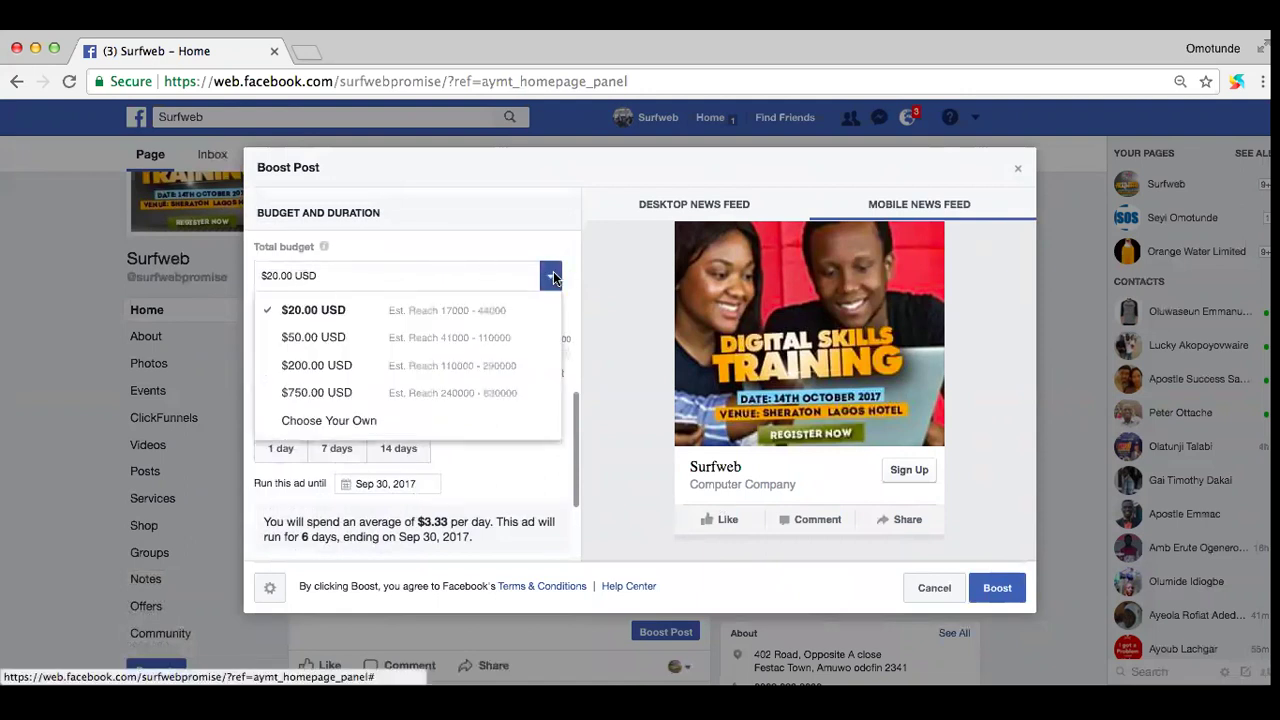
left_click(349, 340)
scroll(431, 447, "down", 5)
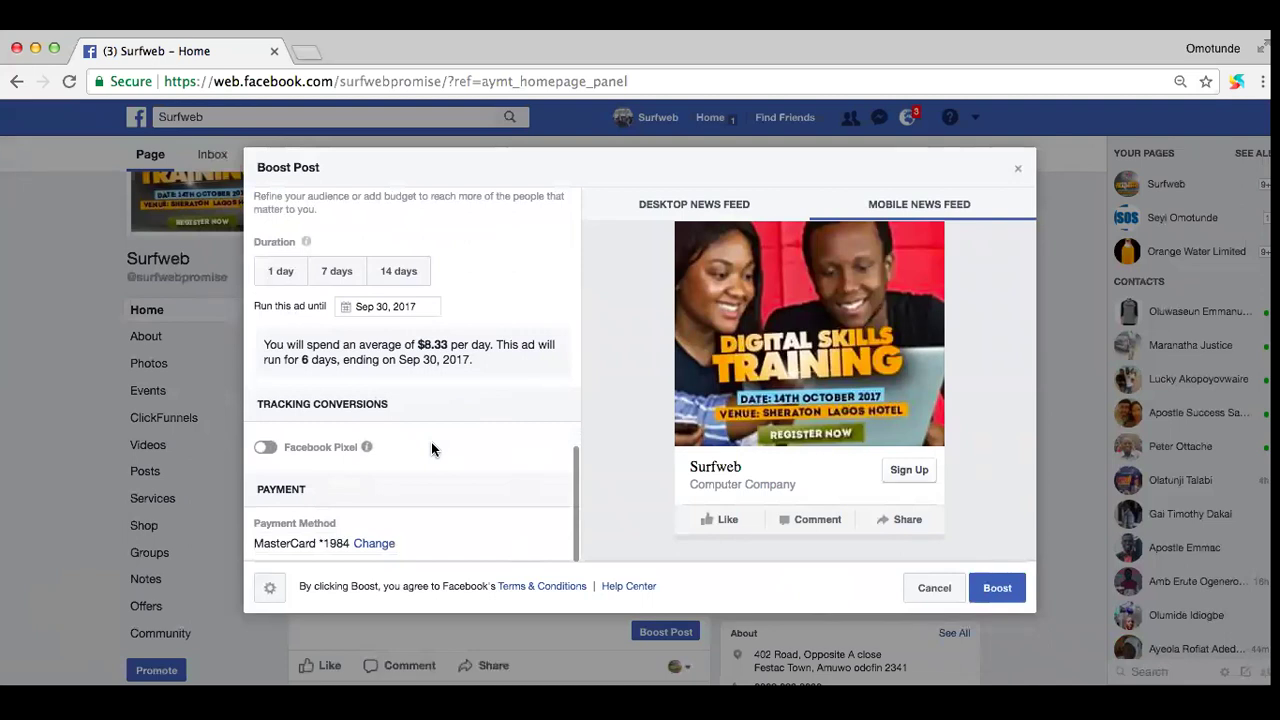
scroll(431, 443, "up", 1)
scroll(431, 443, "down", 1)
scroll(431, 443, "up", 1)
scroll(431, 448, "up", 1)
scroll(431, 448, "down", 1)
scroll(431, 448, "up", 1)
scroll(431, 448, "down", 1)
scroll(431, 449, "down", 1)
scroll(409, 385, "up", 3)
scroll(409, 385, "up", 3)
scroll(409, 385, "down", 5)
scroll(409, 385, "up", 4)
scroll(409, 385, "down", 5)
scroll(825, 395, "up", 3)
scroll(825, 395, "down", 3)
scroll(825, 395, "up", 4)
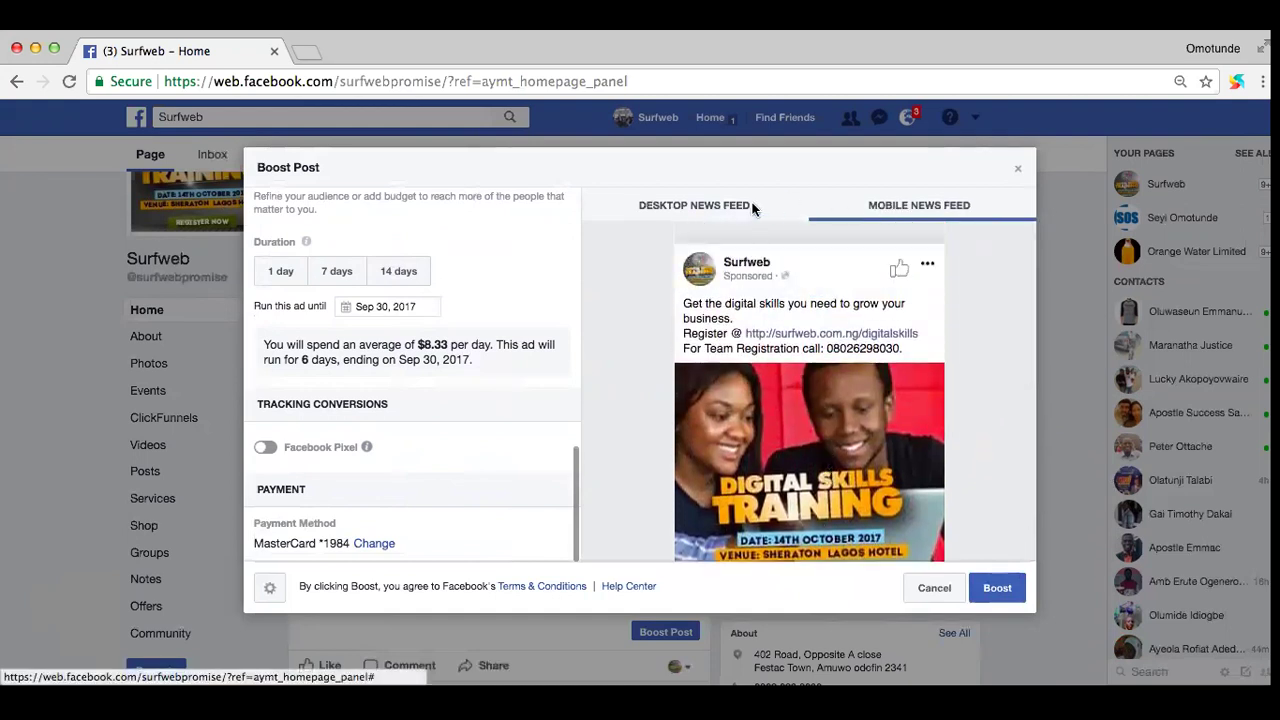
Step: Preview the ad in Desktop News Feed and submit the $50 boost for review
left_click(714, 212)
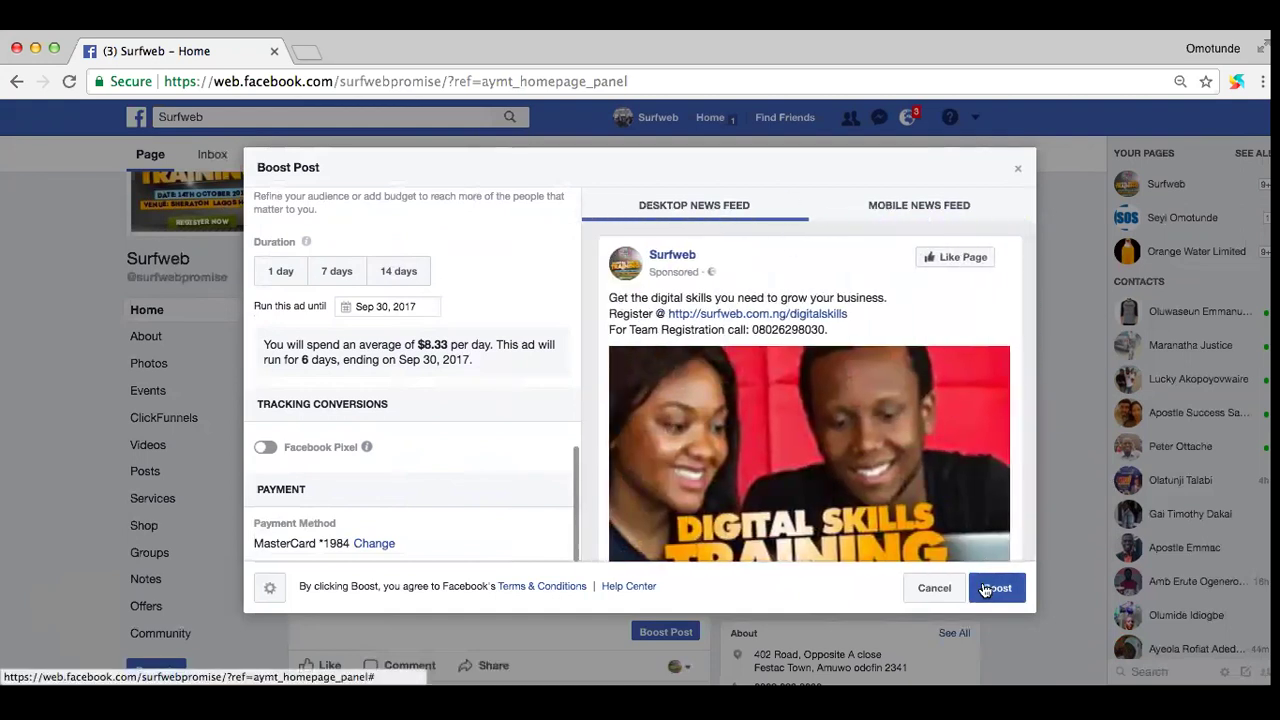
left_click(988, 591)
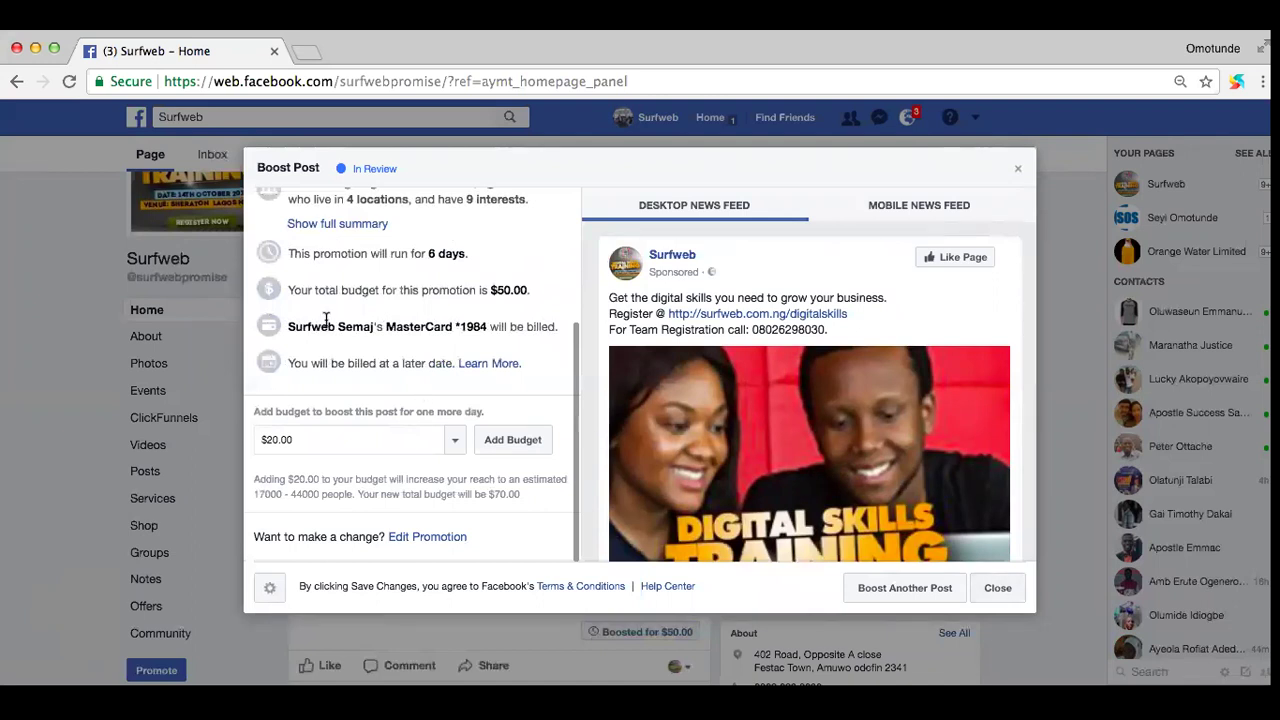
scroll(325, 318, "up", 5)
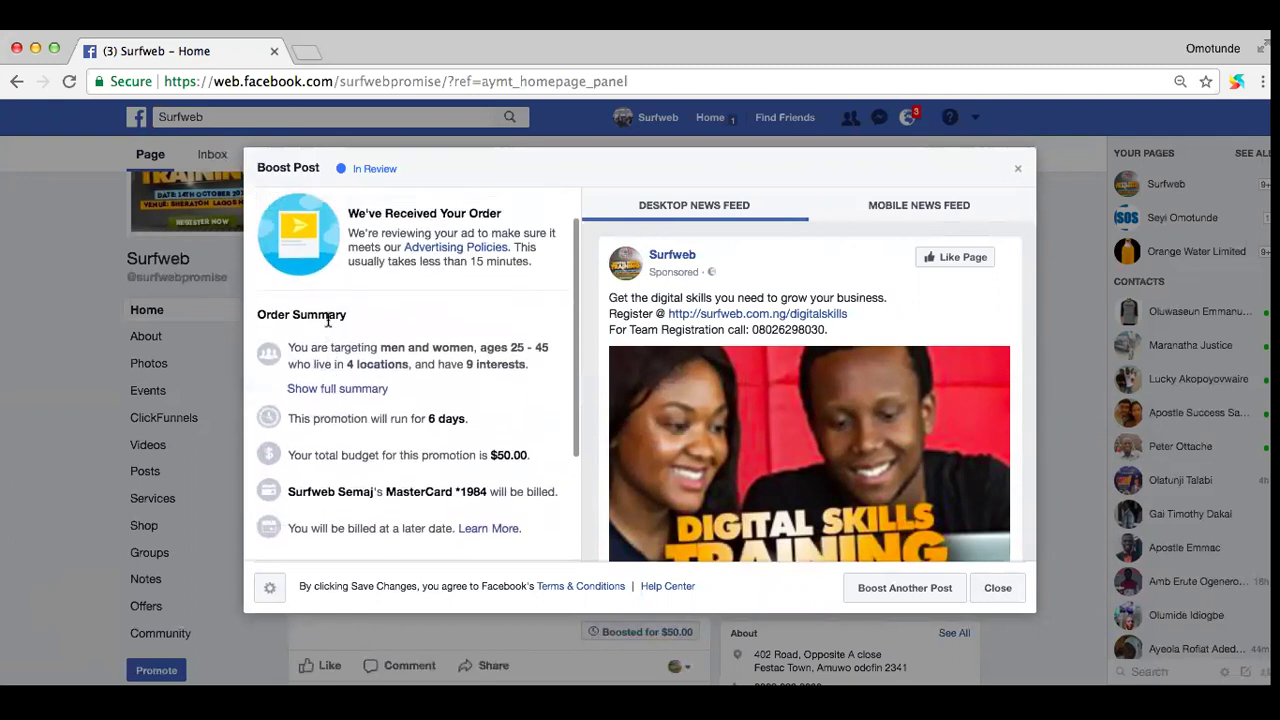
scroll(328, 318, "down", 4)
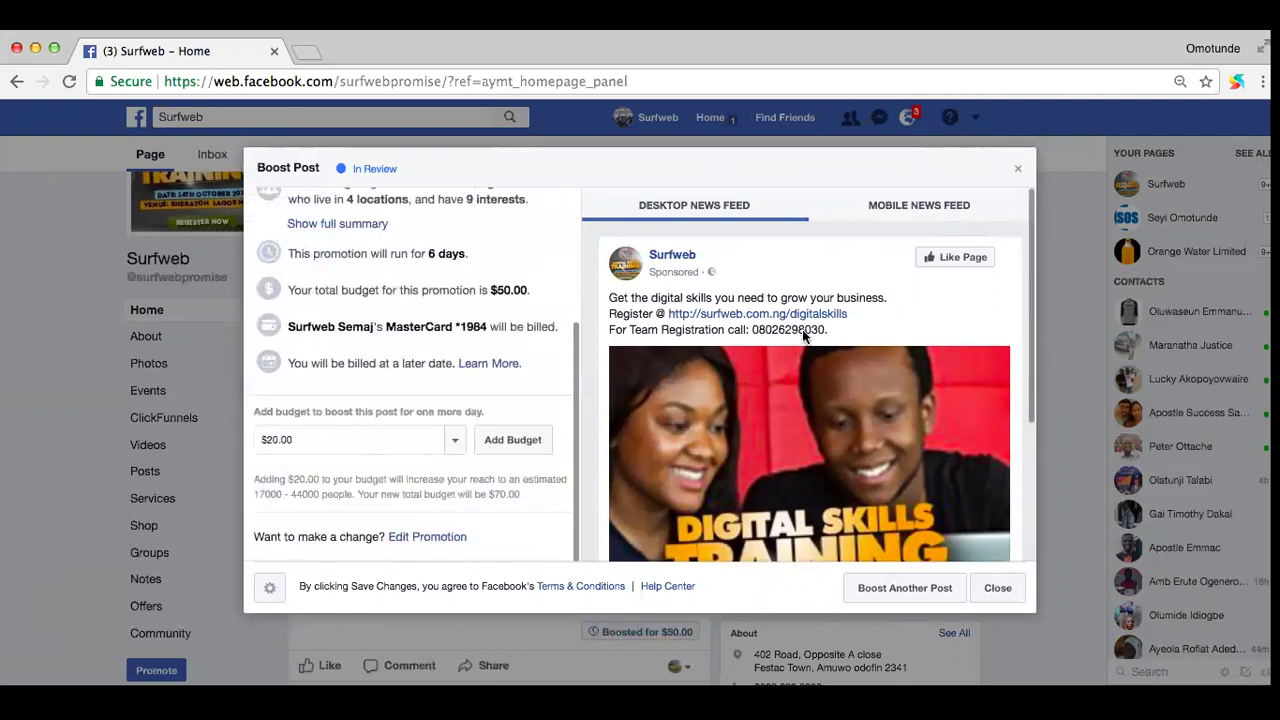
scroll(802, 335, "down", 3)
scroll(802, 335, "up", 3)
scroll(802, 335, "down", 3)
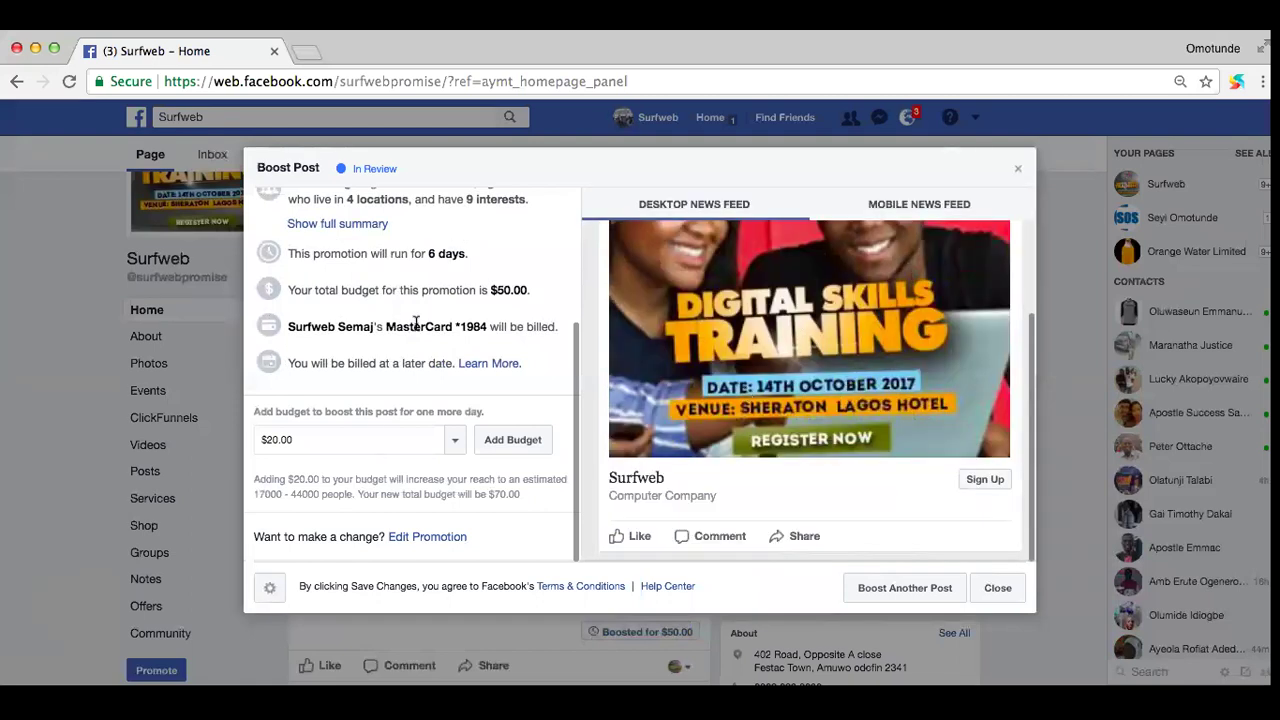
scroll(416, 320, "up", 4)
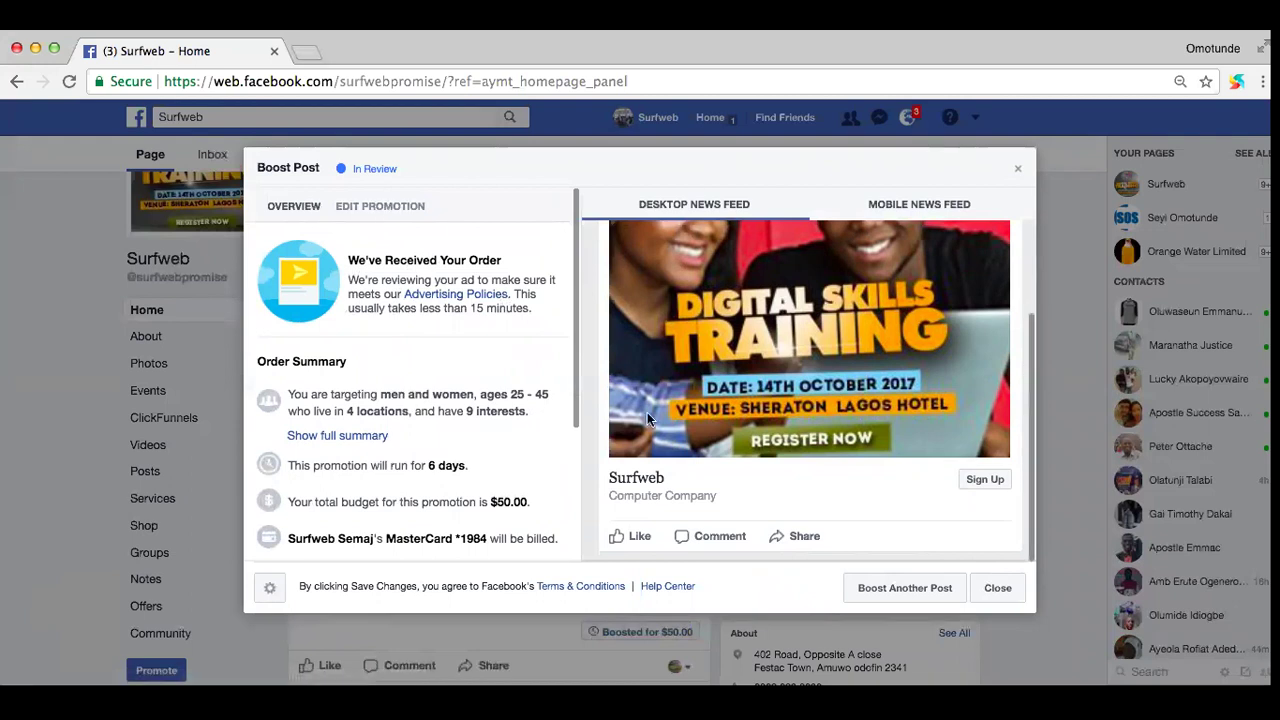
scroll(588, 276, "up", 3)
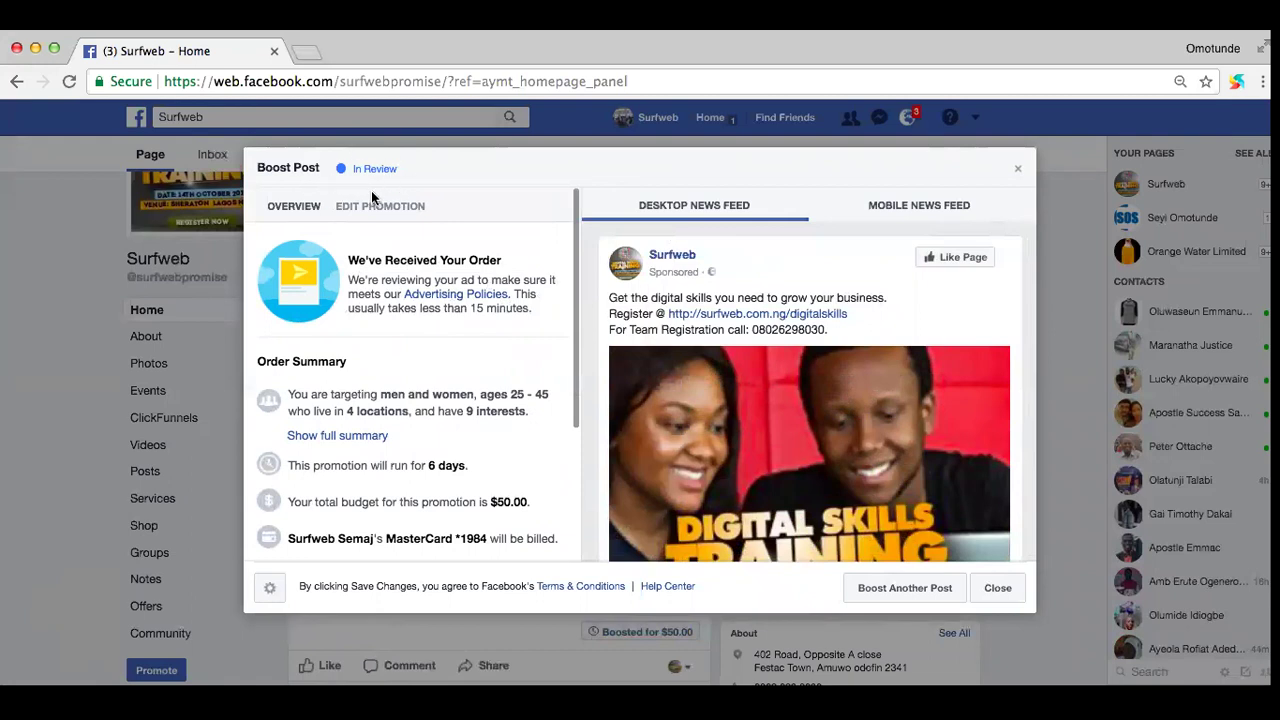
Step: Dismiss the boost order summary and start a boost for the Digital Skills Training event
left_click(994, 590)
scroll(476, 508, "down", 5)
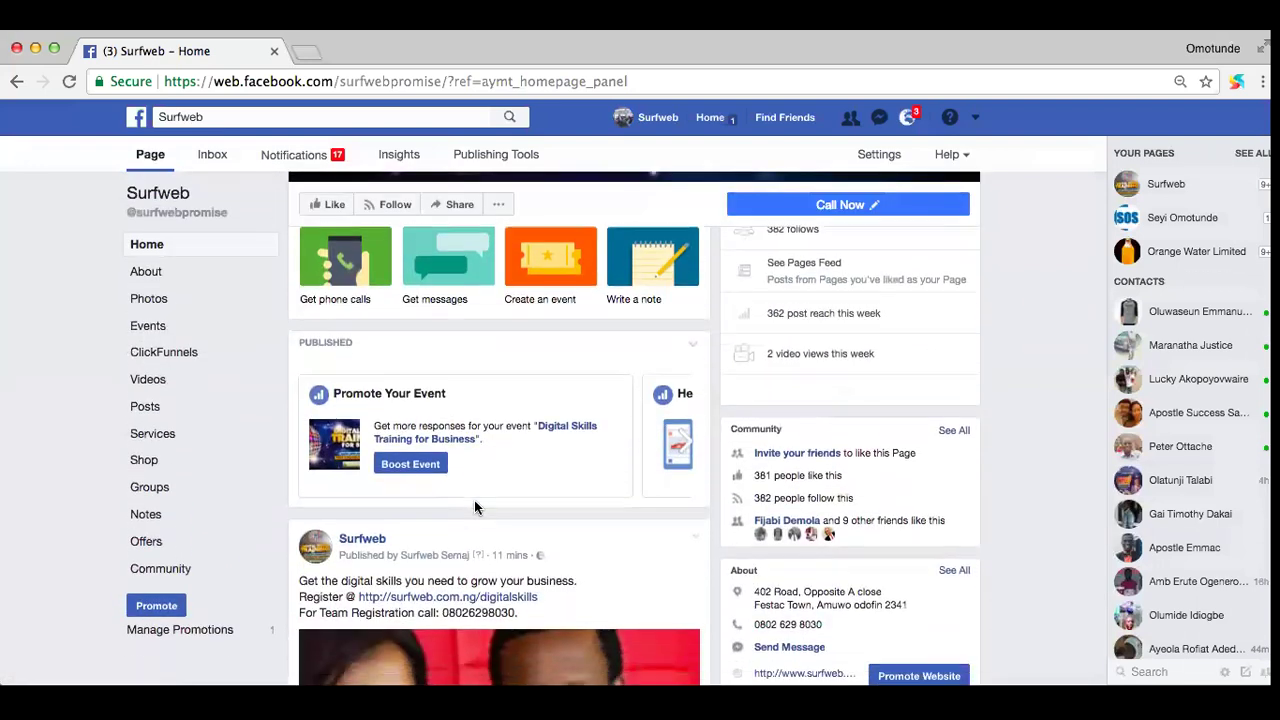
scroll(474, 507, "down", 1)
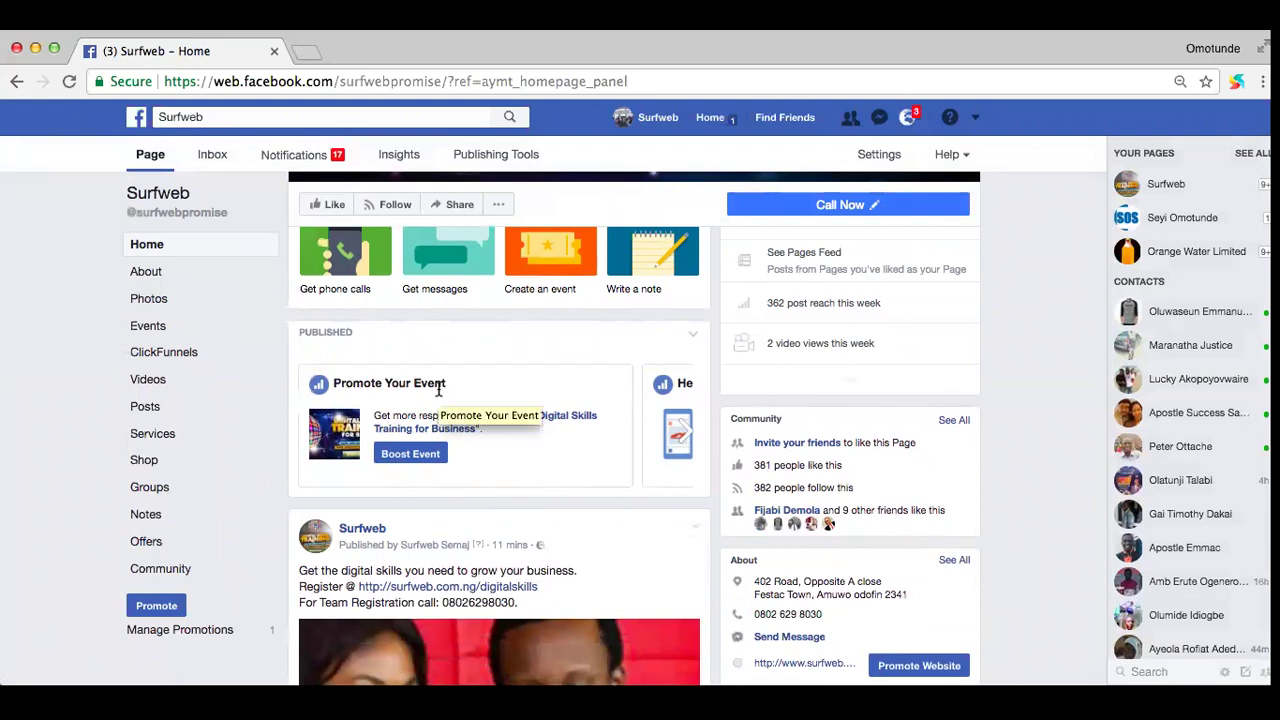
left_click(406, 455)
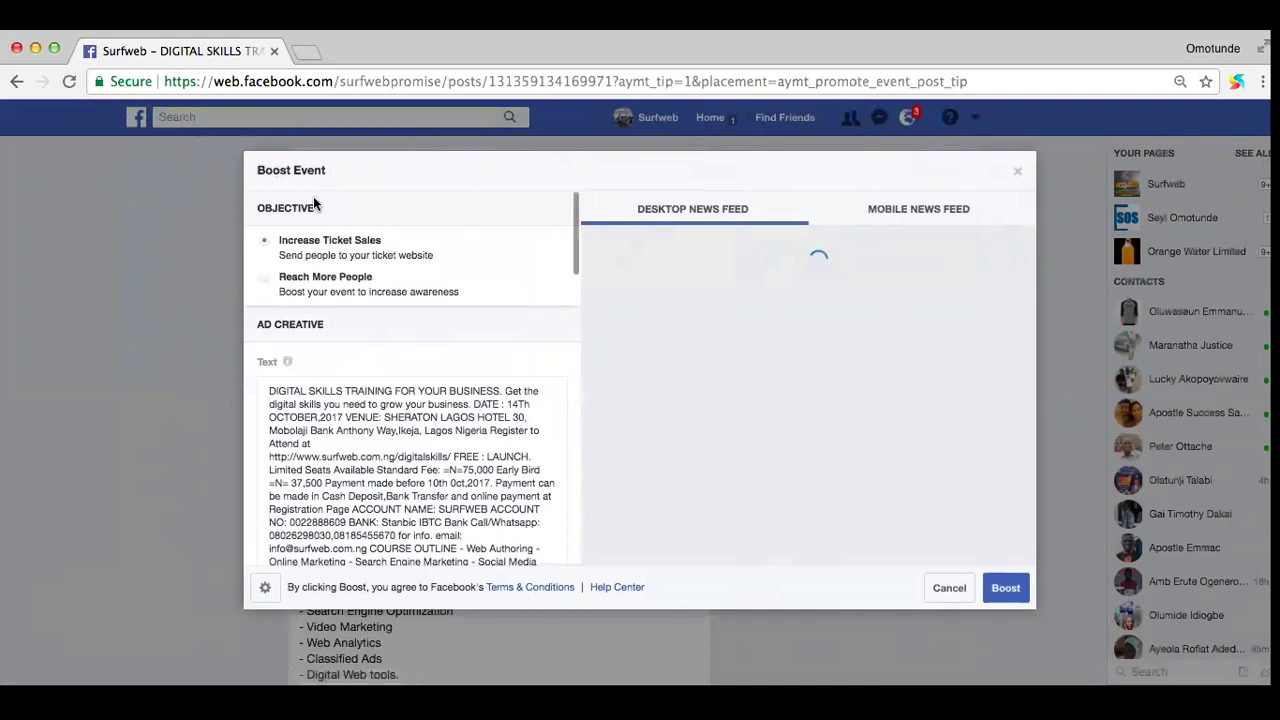
scroll(374, 290, "down", 10)
scroll(374, 290, "up", 10)
scroll(374, 290, "down", 6)
scroll(374, 290, "up", 6)
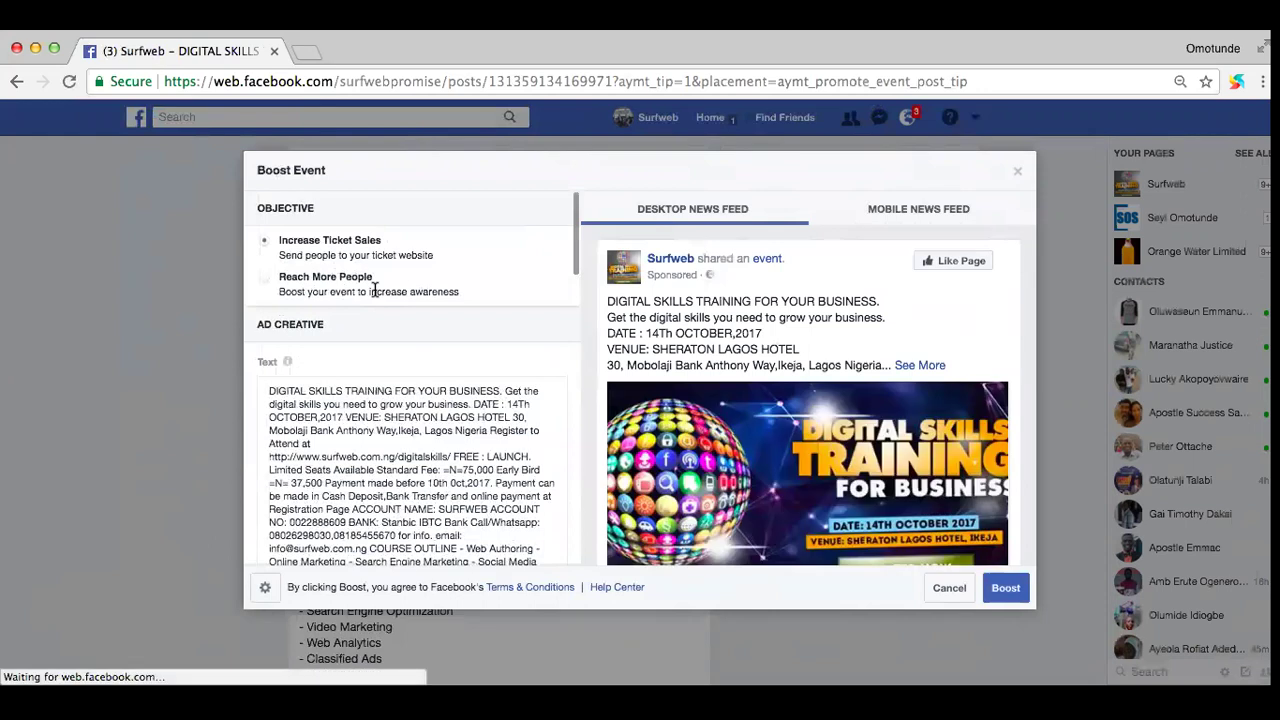
scroll(772, 465, "down", 4)
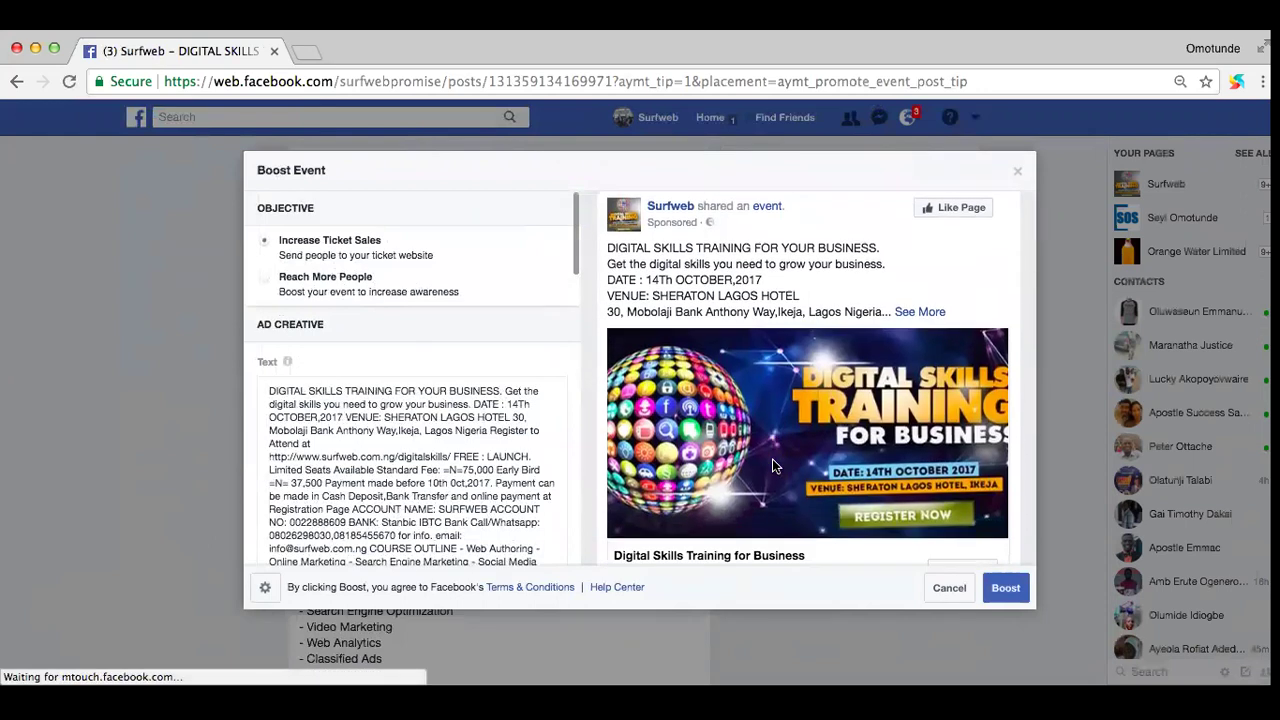
scroll(772, 465, "up", 1)
scroll(772, 465, "down", 1)
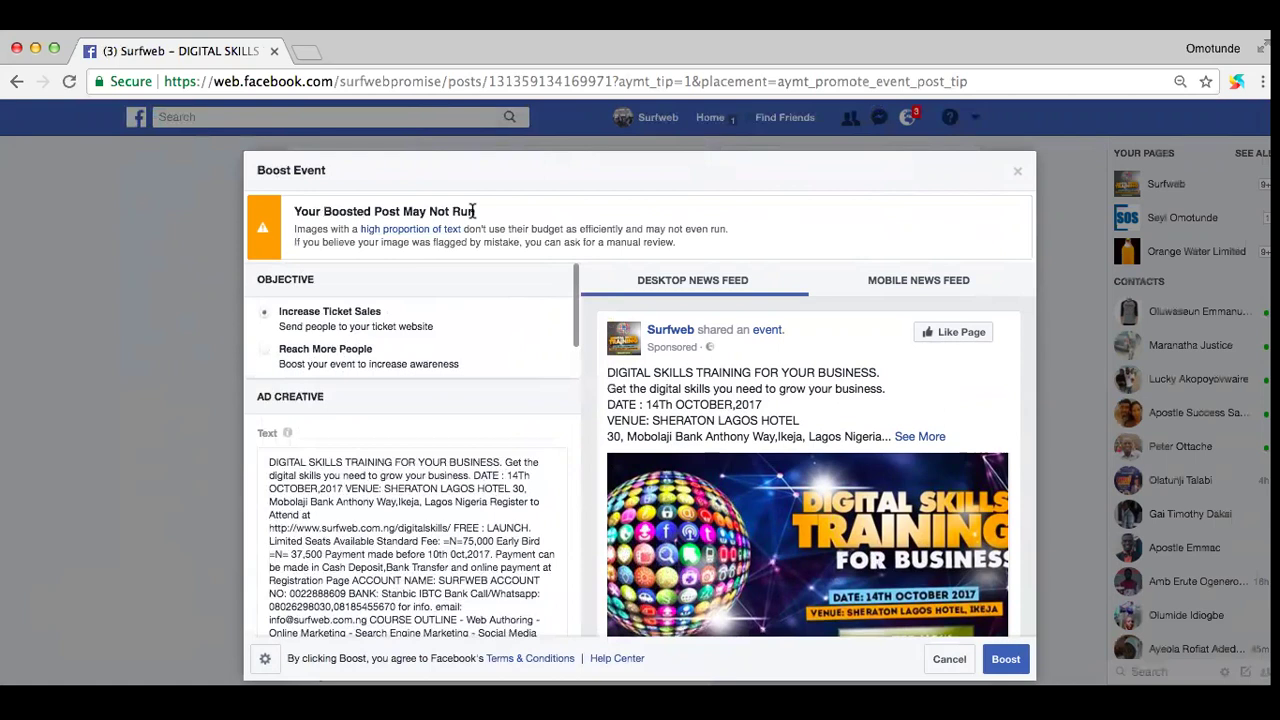
scroll(575, 345, "down", 2)
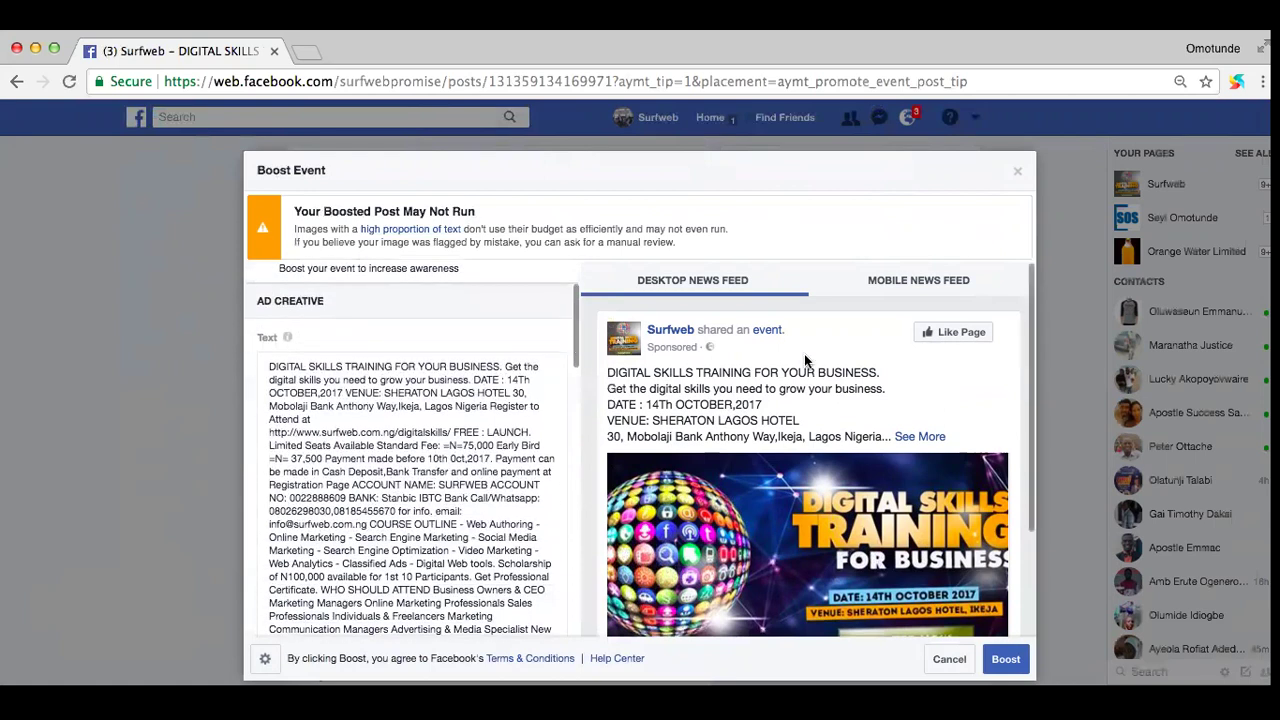
scroll(805, 360, "down", 1)
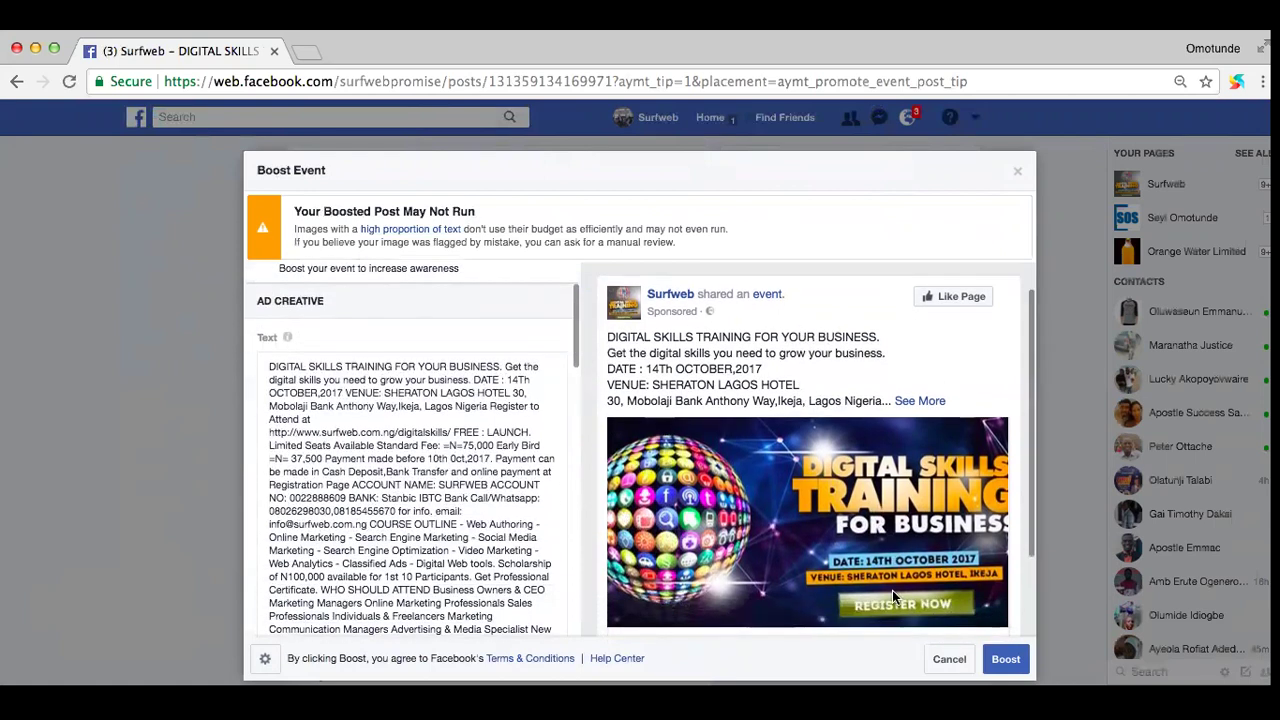